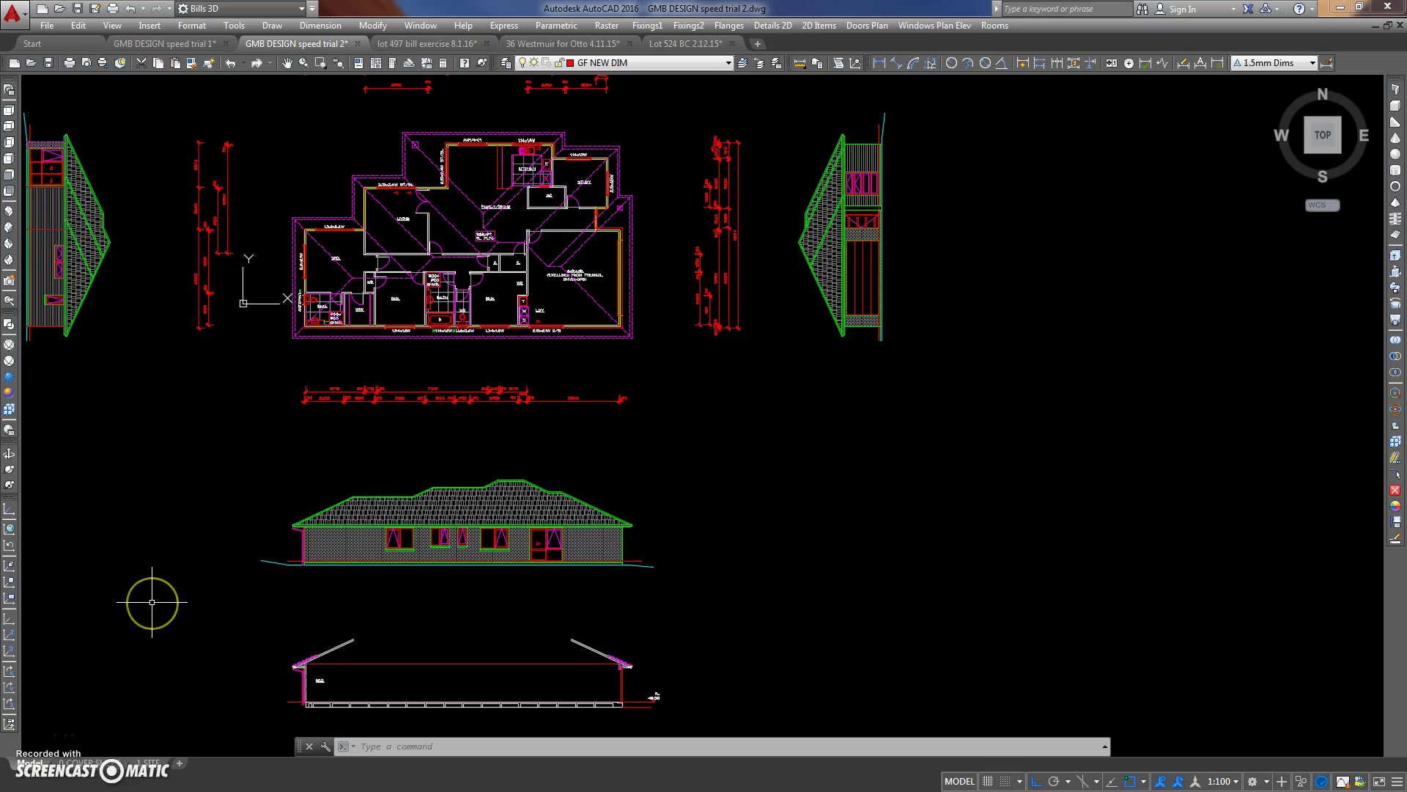
# Pan and zoom to bring the lower section drawing into view.
pyautogui.moveTo(149, 548); pyautogui.dragTo(227, 524, button='middle')
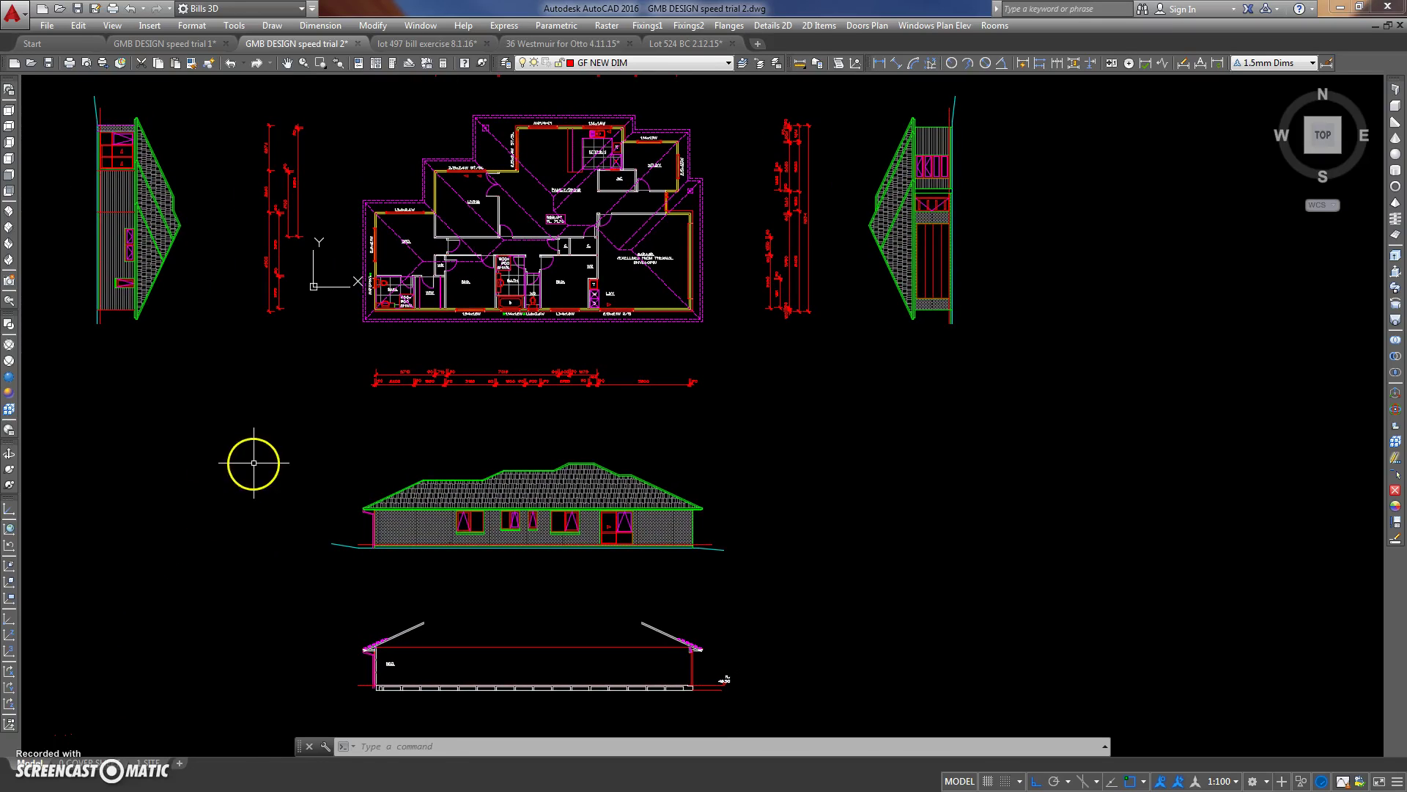
pyautogui.moveTo(254, 463); pyautogui.dragTo(227, 496, button='middle')
pyautogui.scroll(-3, 315, 491)
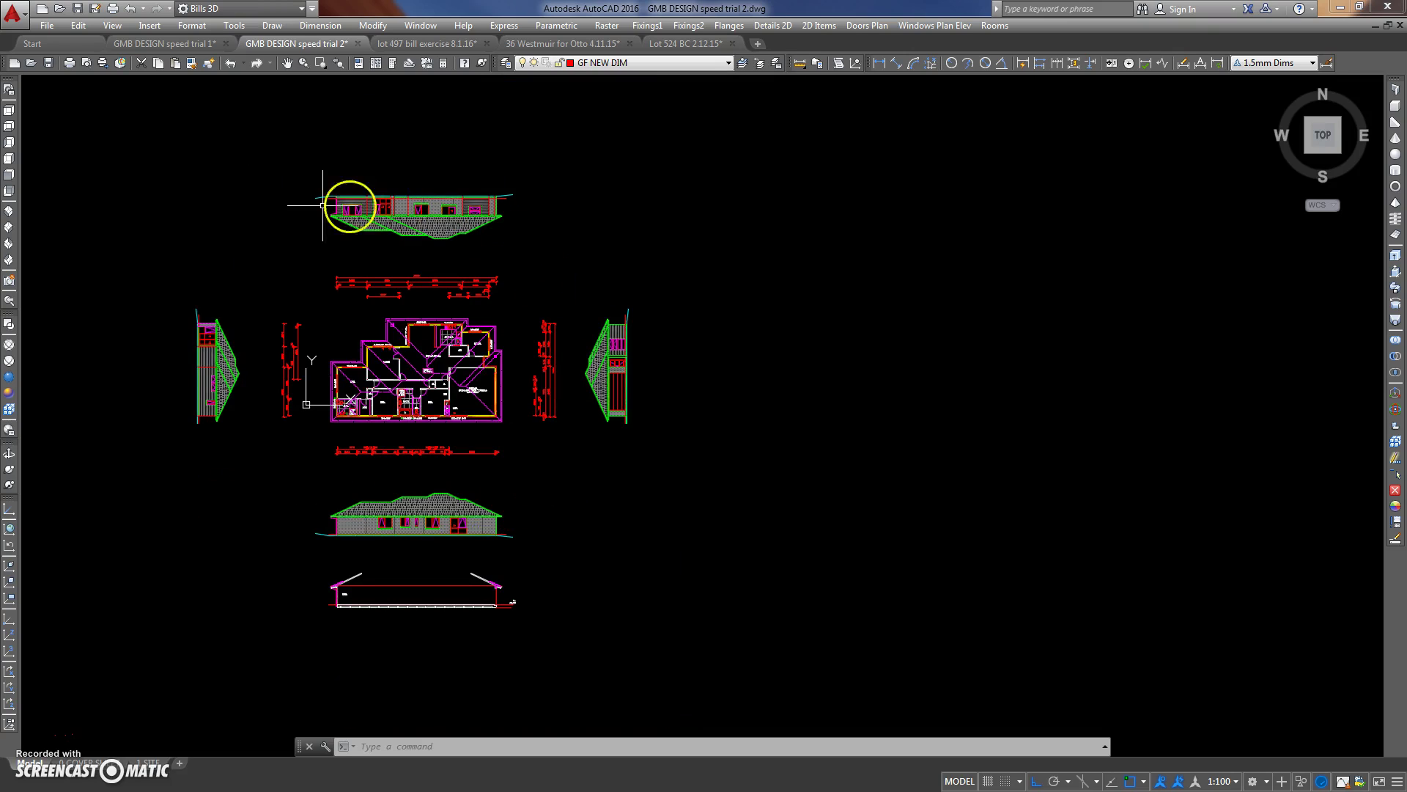
pyautogui.moveTo(549, 482); pyautogui.dragTo(580, 465, button='middle')
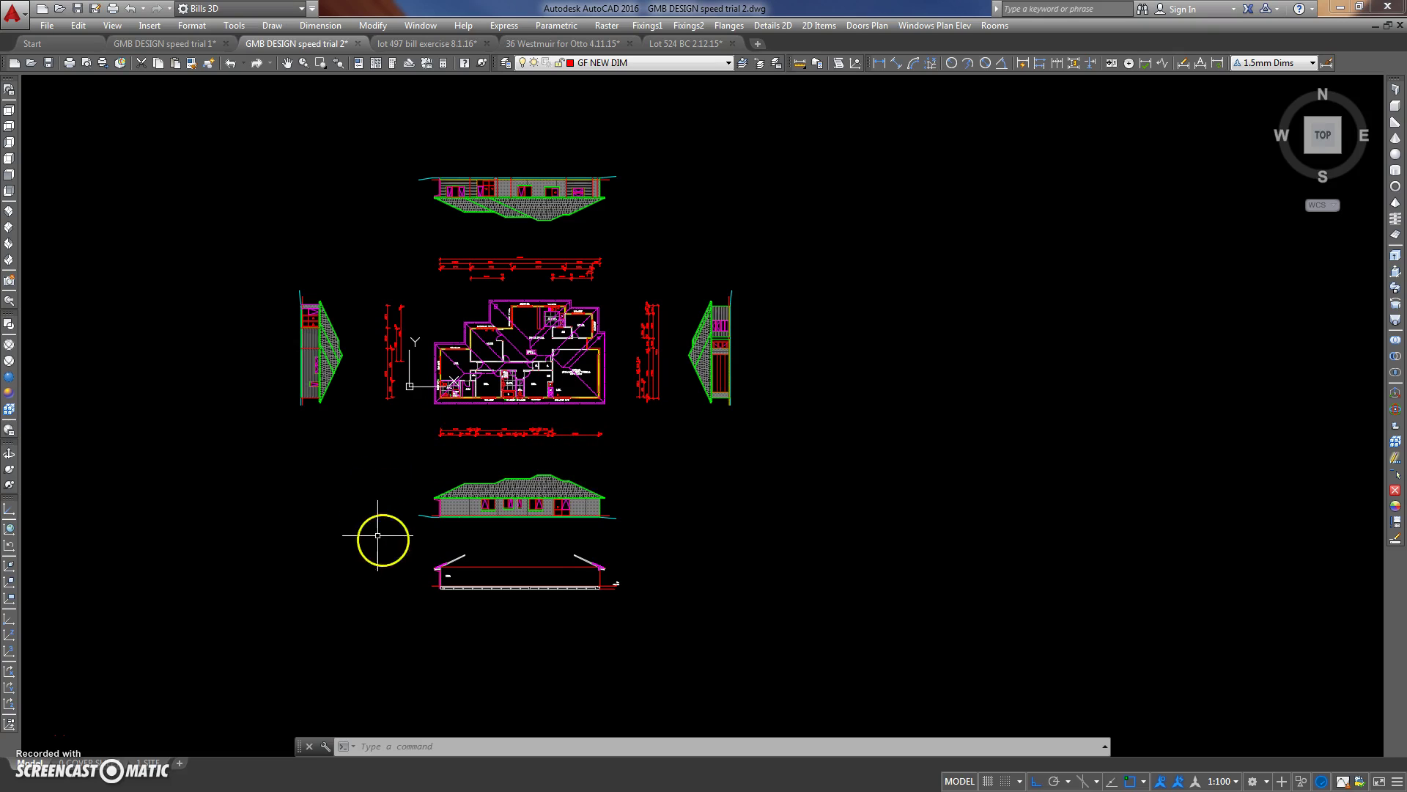
pyautogui.moveTo(645, 553); pyautogui.dragTo(609, 477, button='middle')
pyautogui.scroll(5, 487, 493)
pyautogui.scroll(2, 485, 490)
pyautogui.scroll(-3, 484, 490)
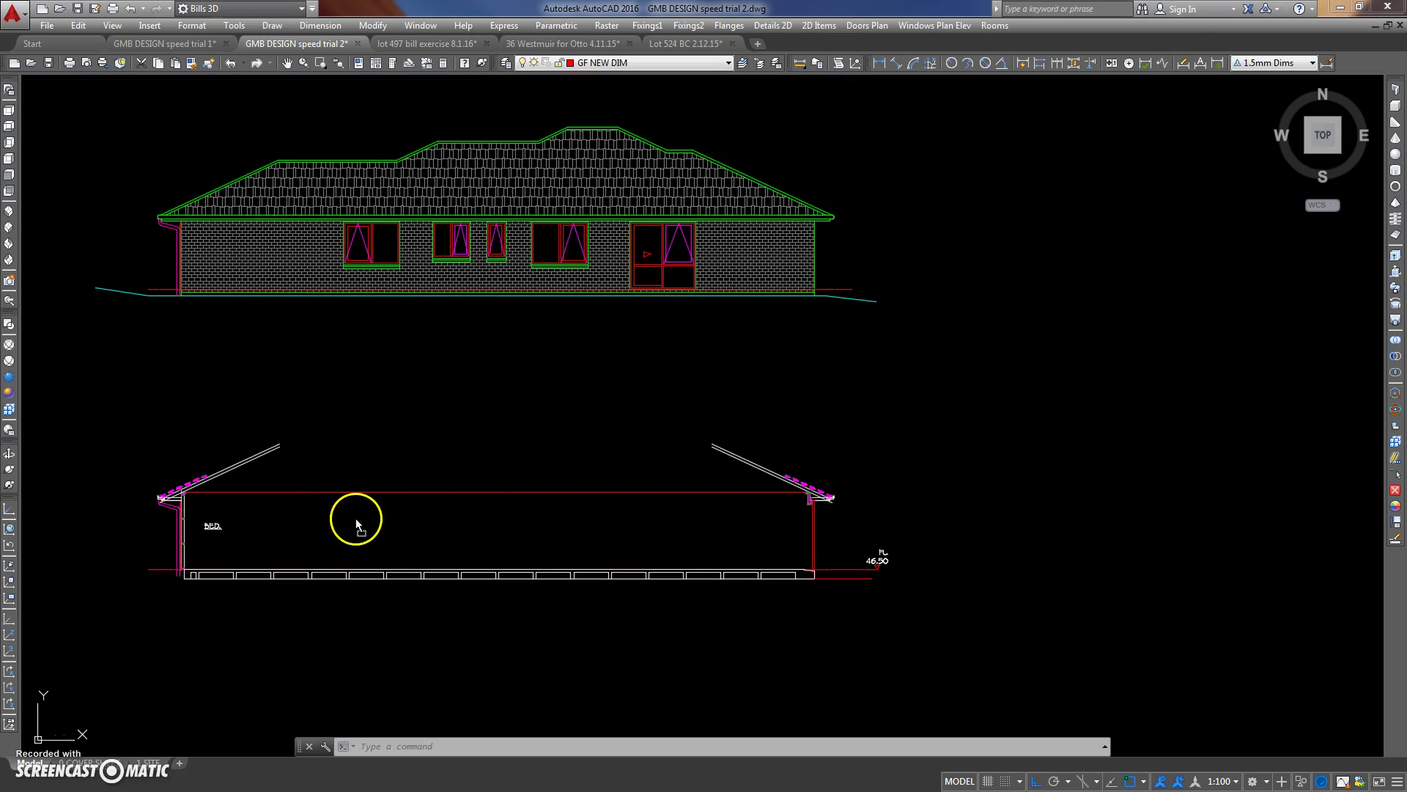
# Insert the Wall-Int block on the section's floor line at scale 1, rotation 0.
pyautogui.moveTo(356, 522); pyautogui.dragTo(371, 528)
pyautogui.scroll(3, 371, 528)
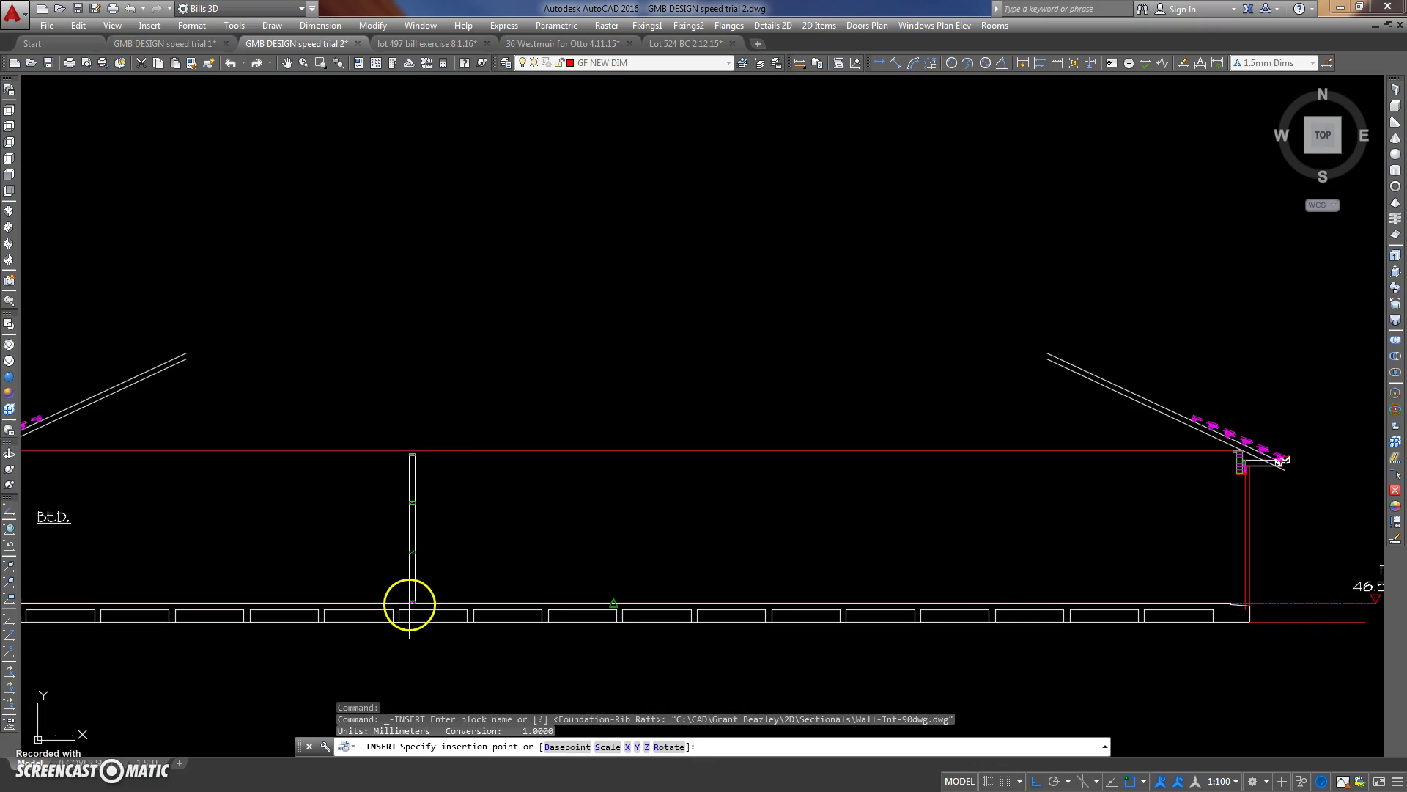
pyautogui.click(614, 603)
pyautogui.press('Return')
pyautogui.press('Return')
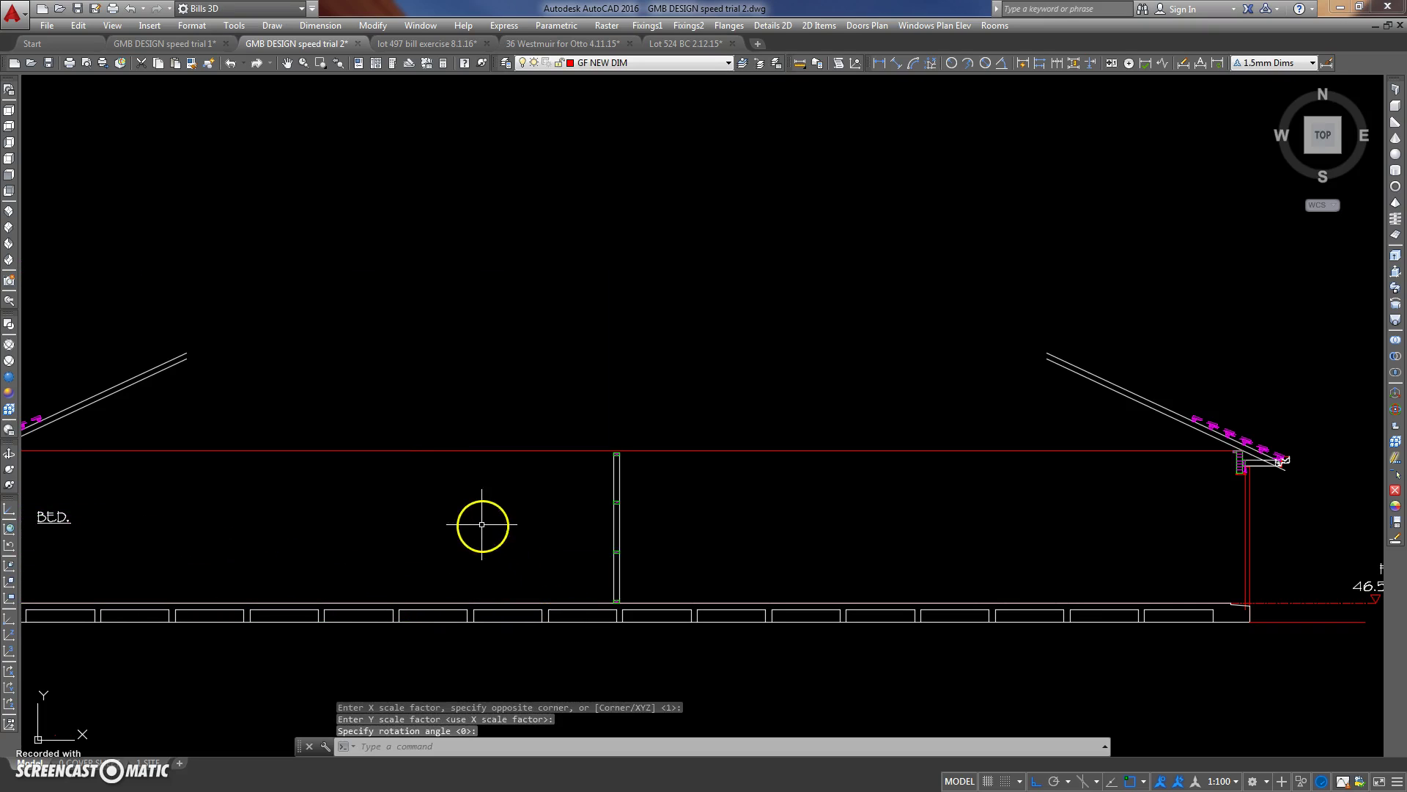
pyautogui.scroll(-5, 534, 511)
pyautogui.scroll(3, 528, 315)
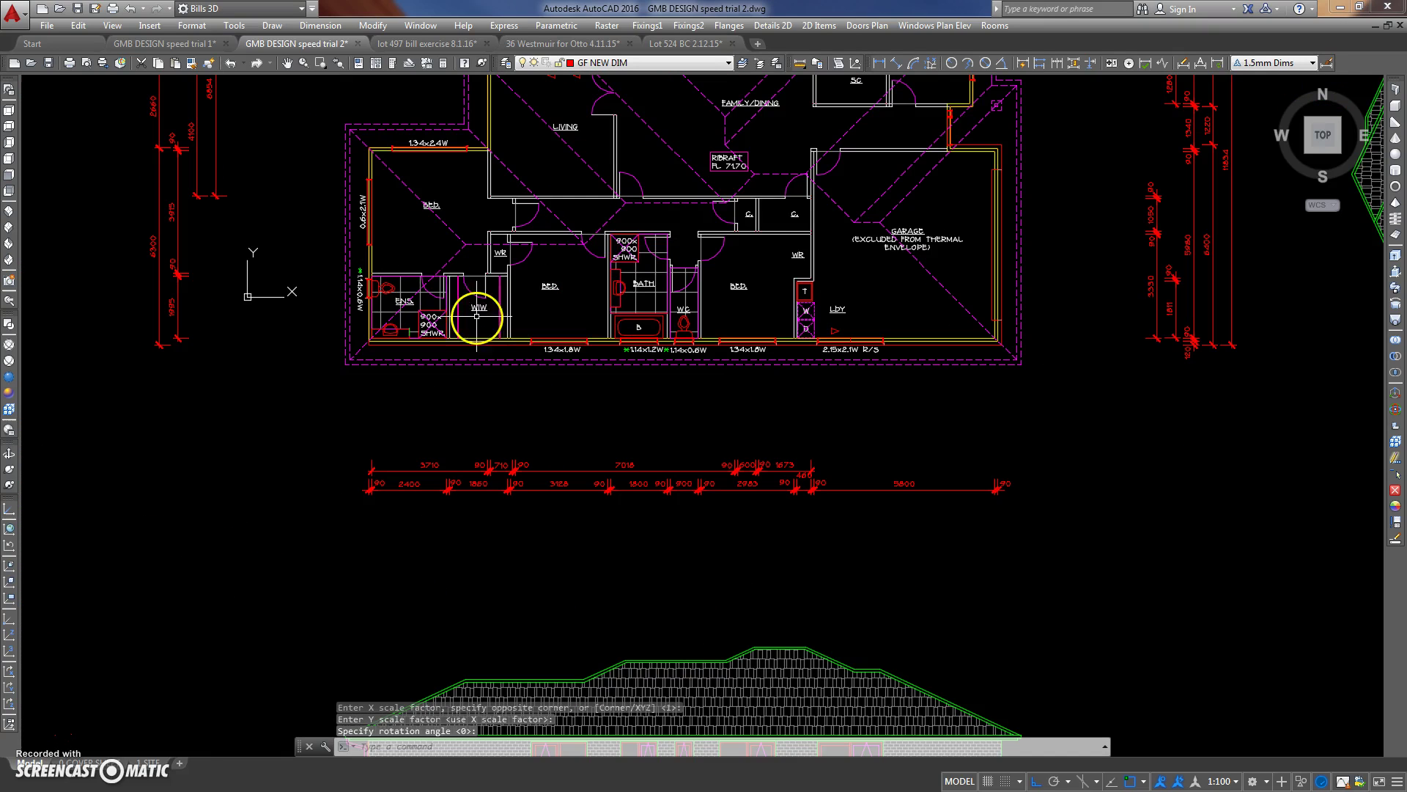
pyautogui.click(1394, 522)
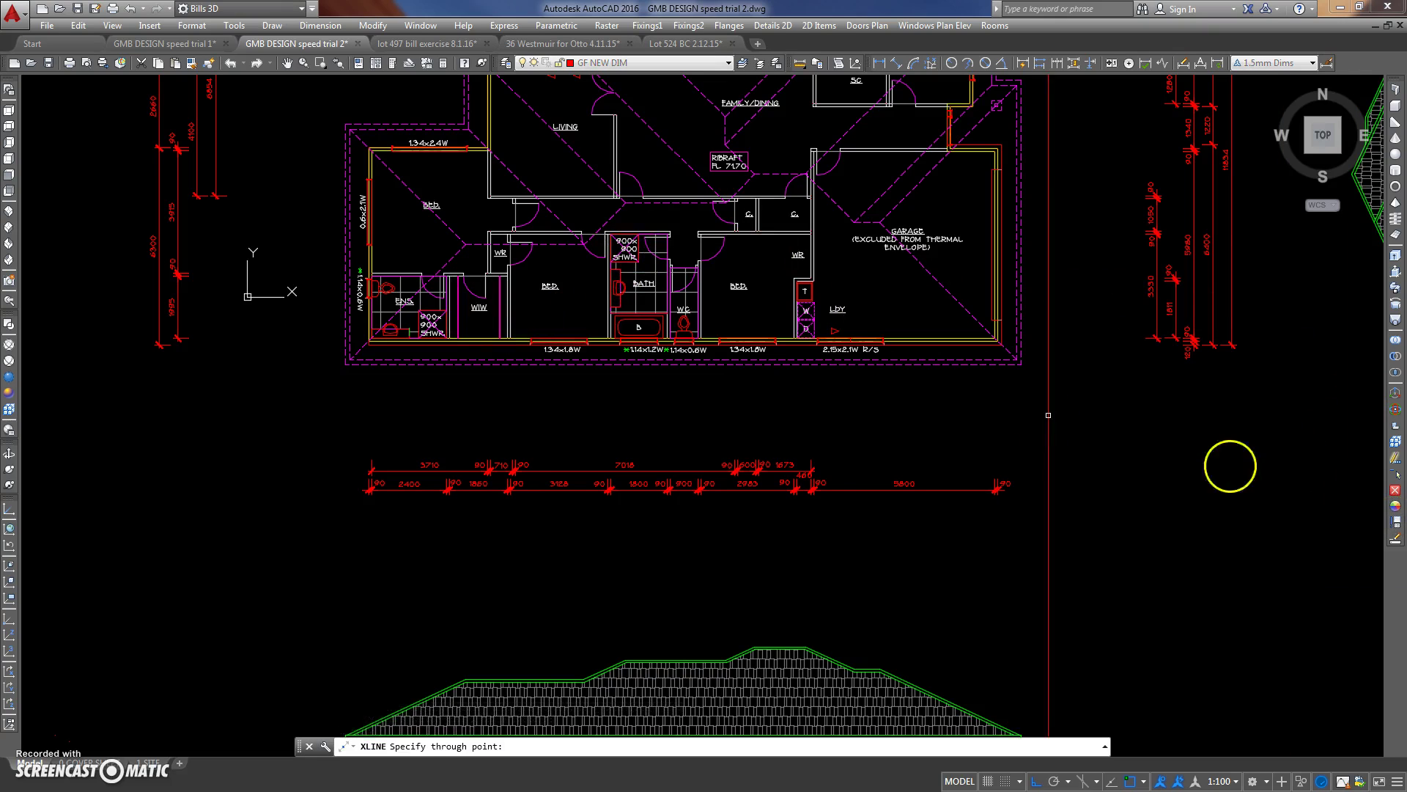
pyautogui.scroll(6, 451, 340)
pyautogui.scroll(-6, 414, 334)
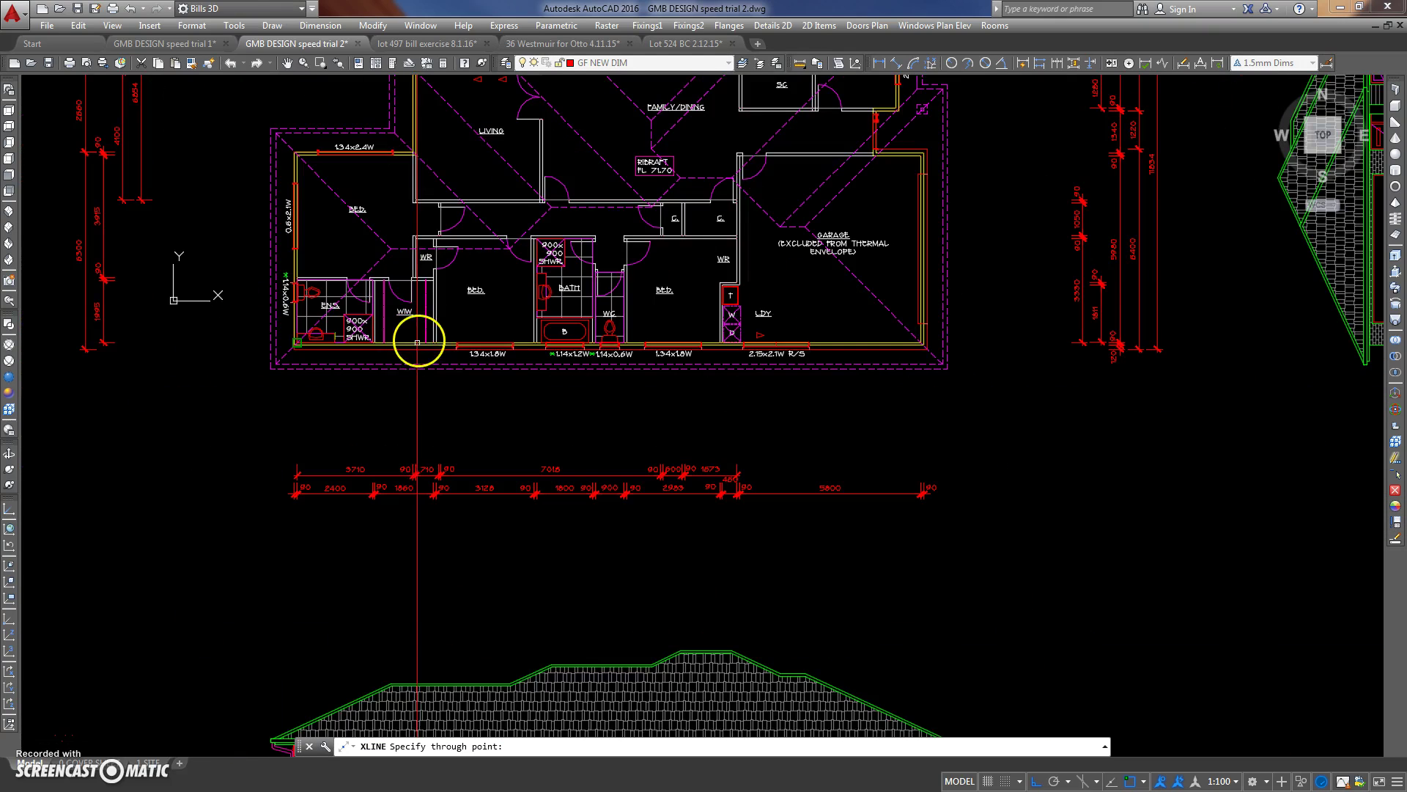
pyautogui.press('Escape')
pyautogui.moveTo(919, 293); pyautogui.dragTo(769, 395, button='middle')
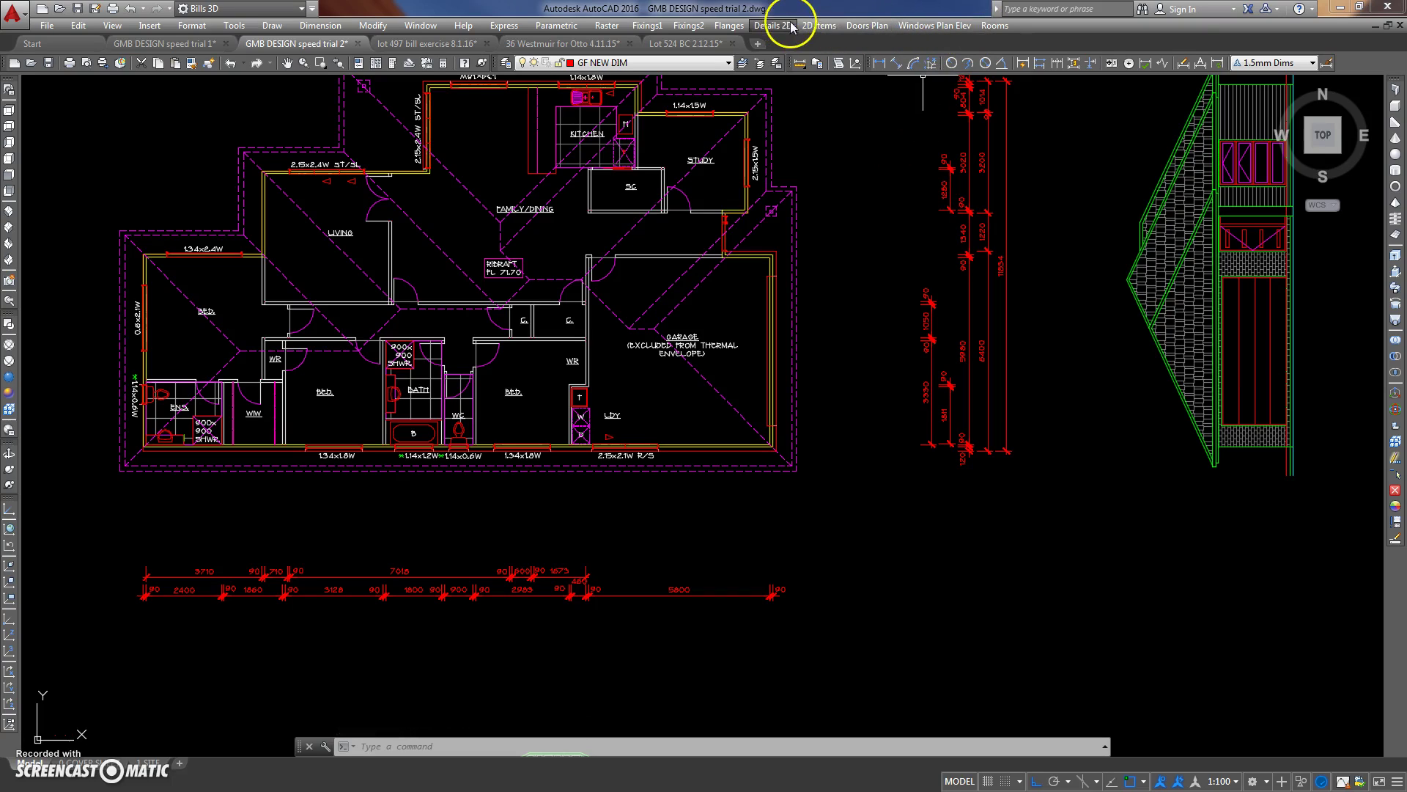
# Place the horizontal 16/A section bubble to the right of the garage.
pyautogui.click(813, 28)
pyautogui.moveTo(847, 43)
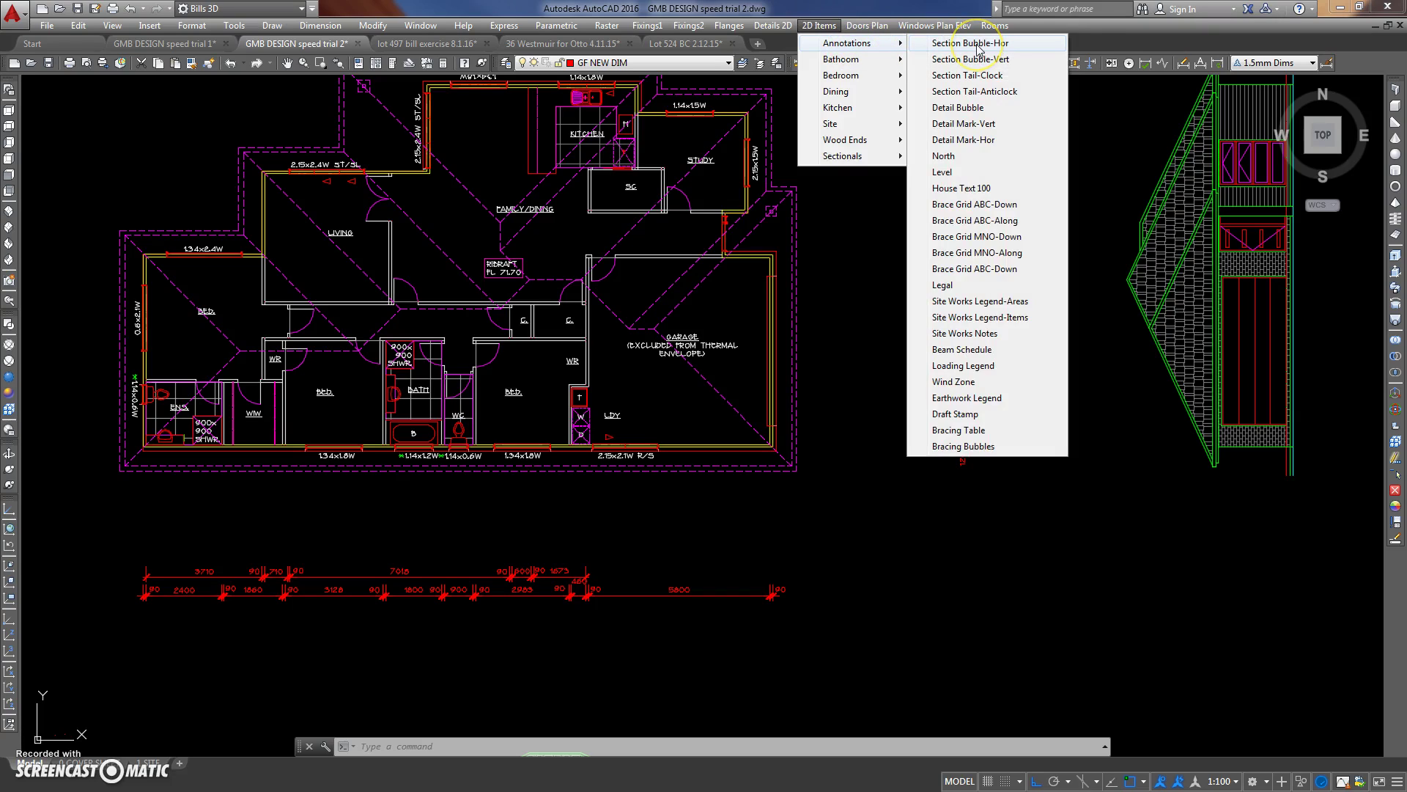
pyautogui.click(979, 48)
pyautogui.click(855, 352)
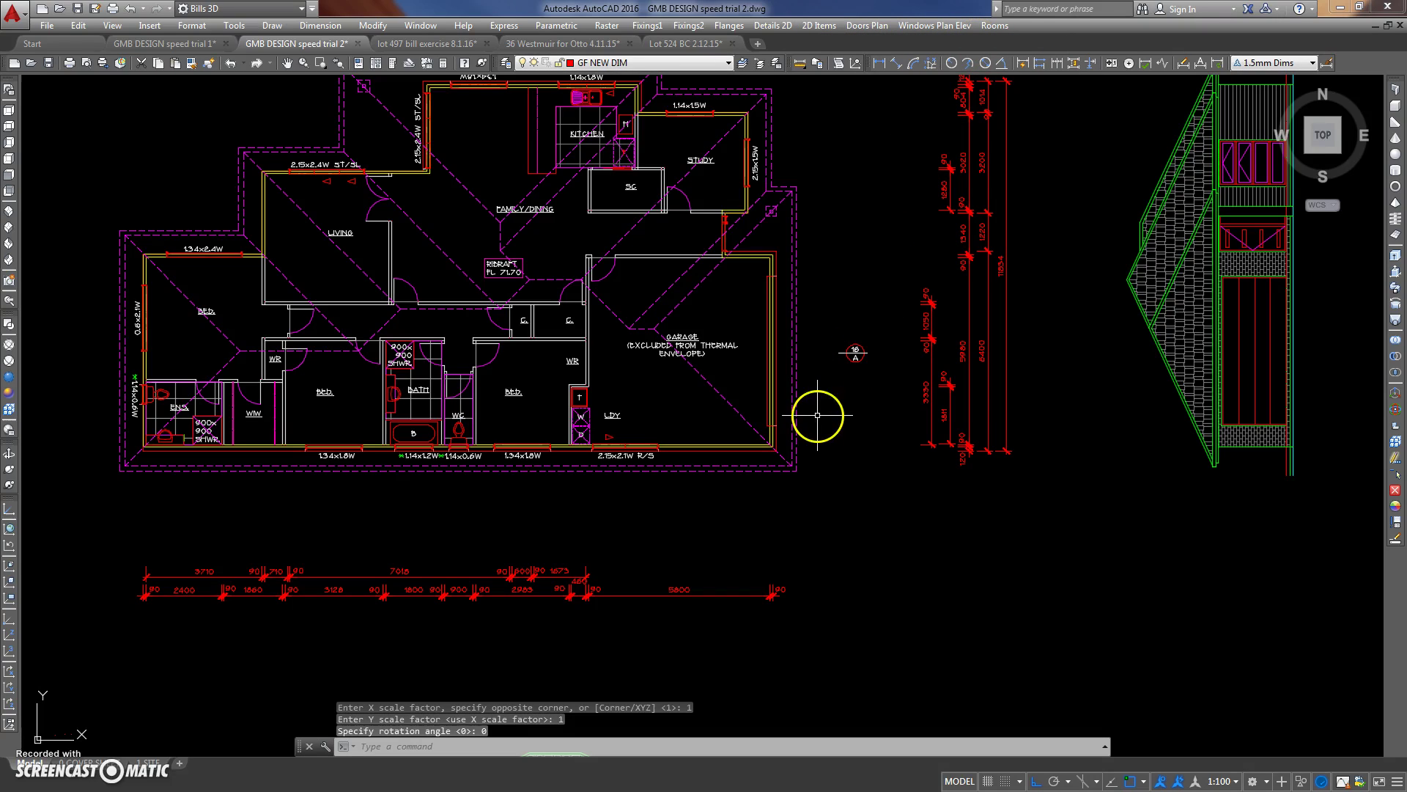
# Insert an anticlockwise section tail beside the bubble.
pyautogui.click(818, 25)
pyautogui.moveTo(846, 43)
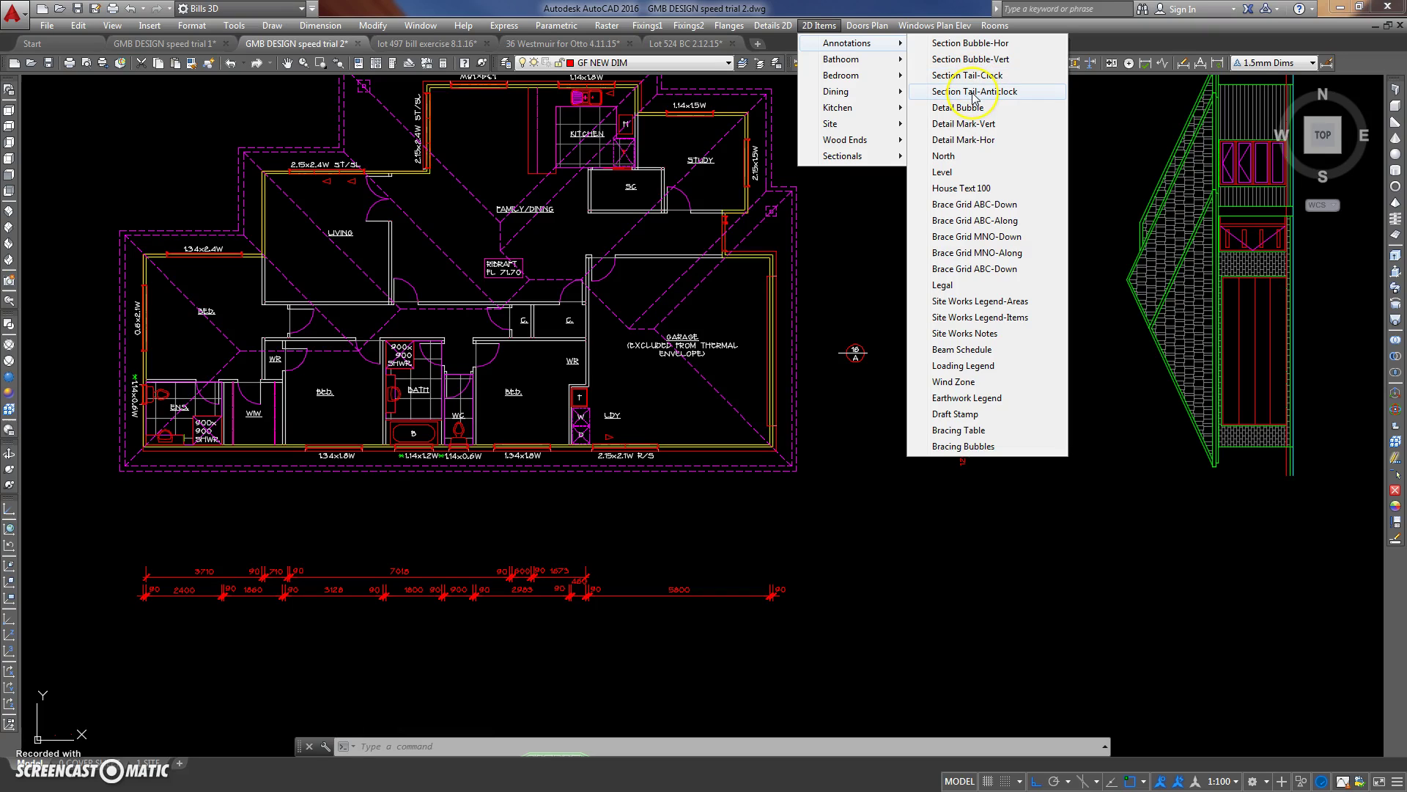
pyautogui.click(974, 91)
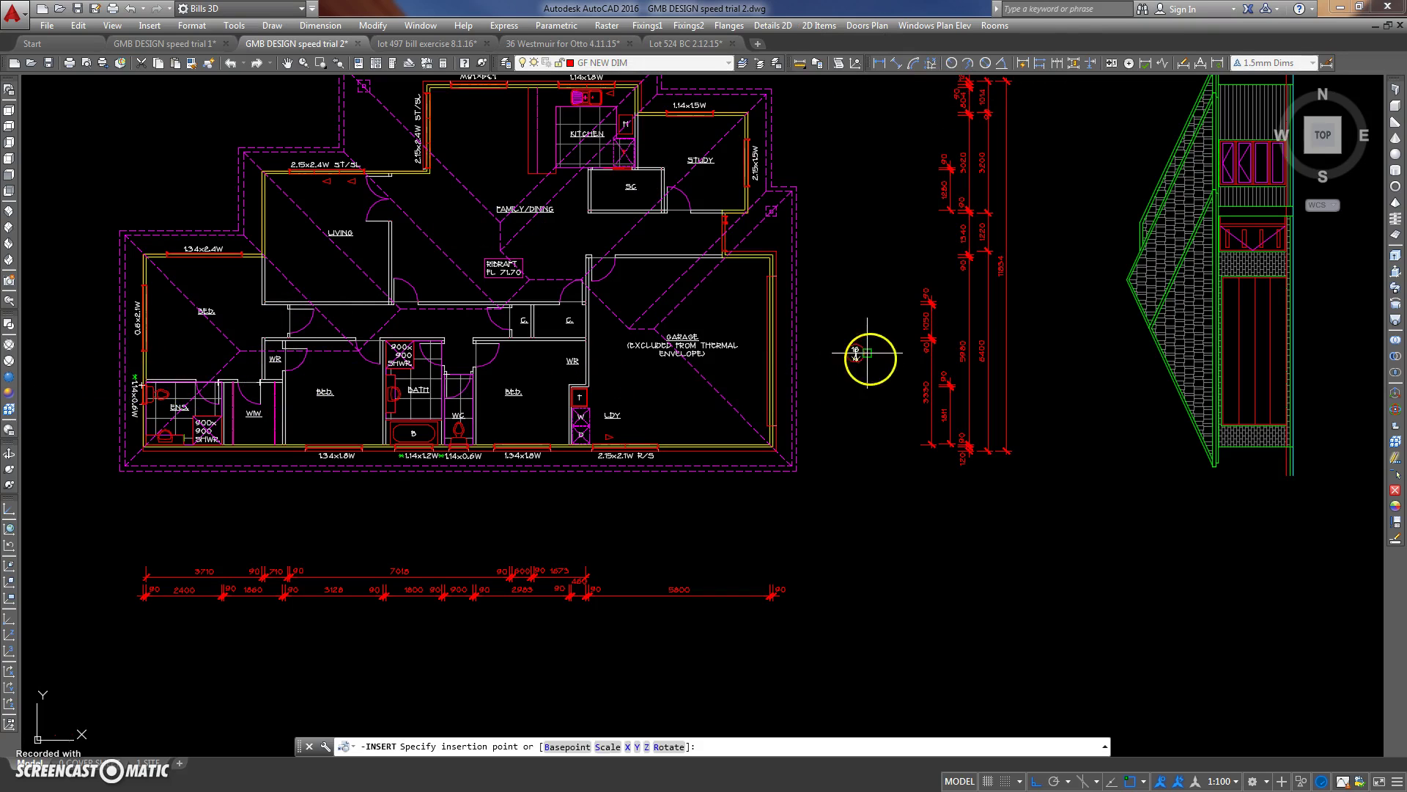
pyautogui.click(836, 353)
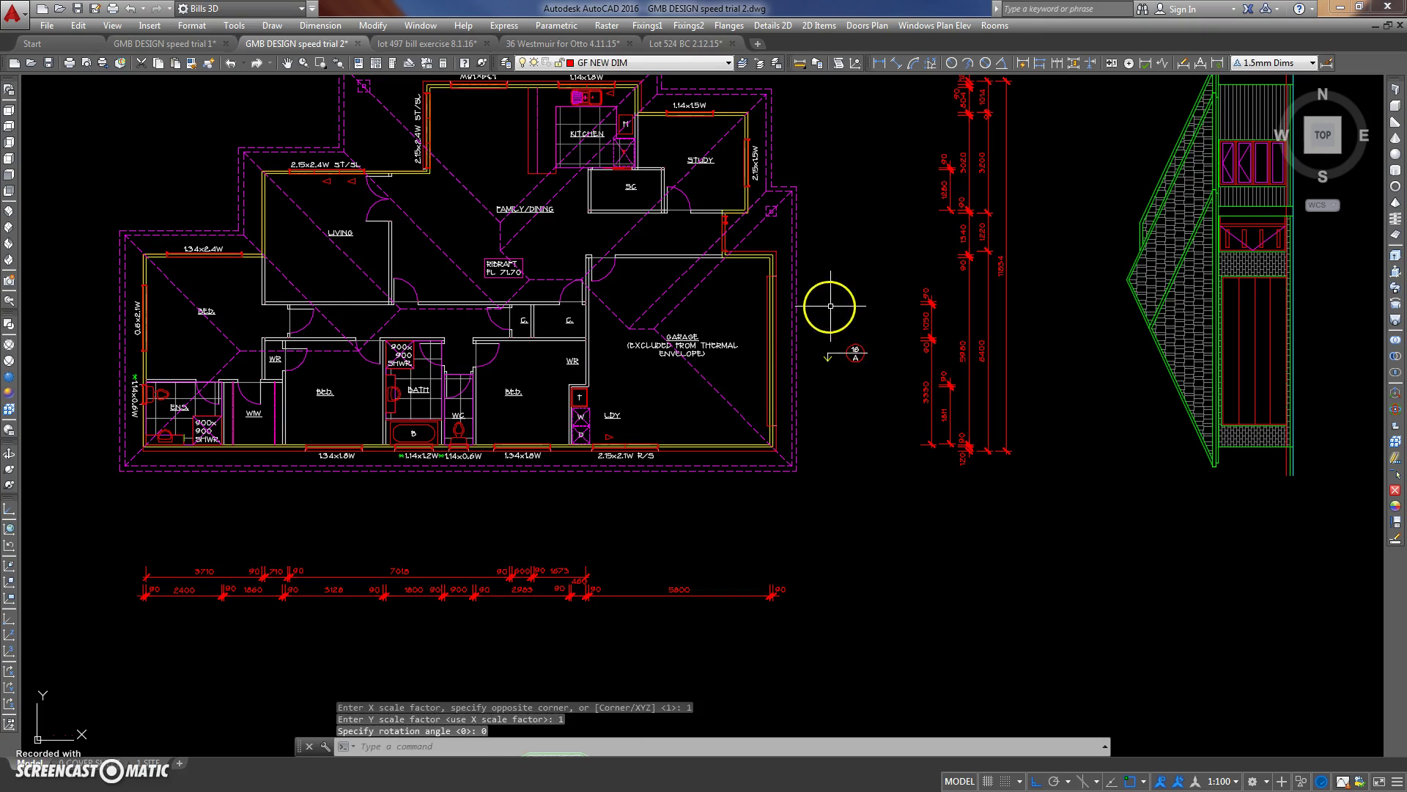
# Move the section tail to the left side of the floor plan.
pyautogui.write('m')
pyautogui.press('Return')
pyautogui.click(821, 358)
pyautogui.press('Return')
pyautogui.click(867, 499)
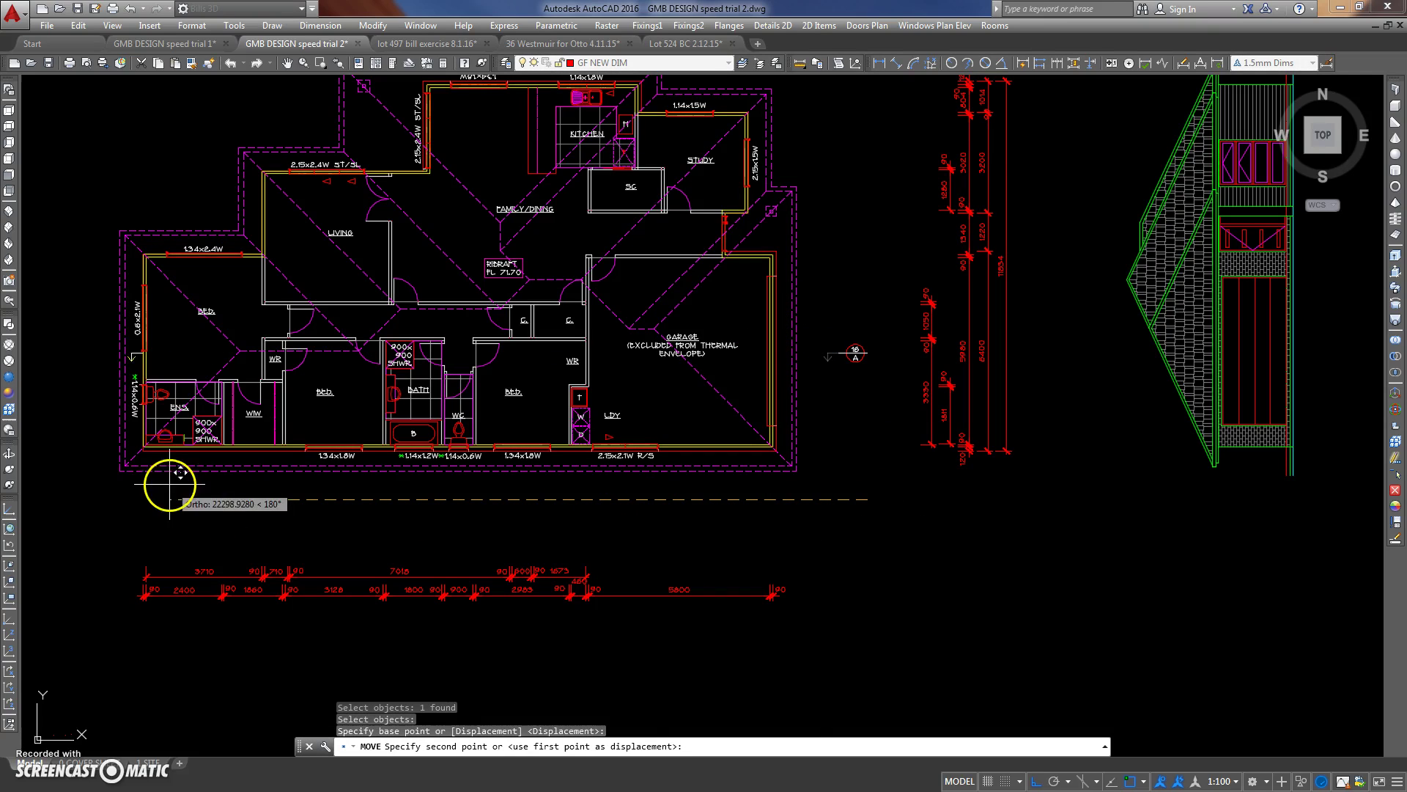
pyautogui.click(118, 504)
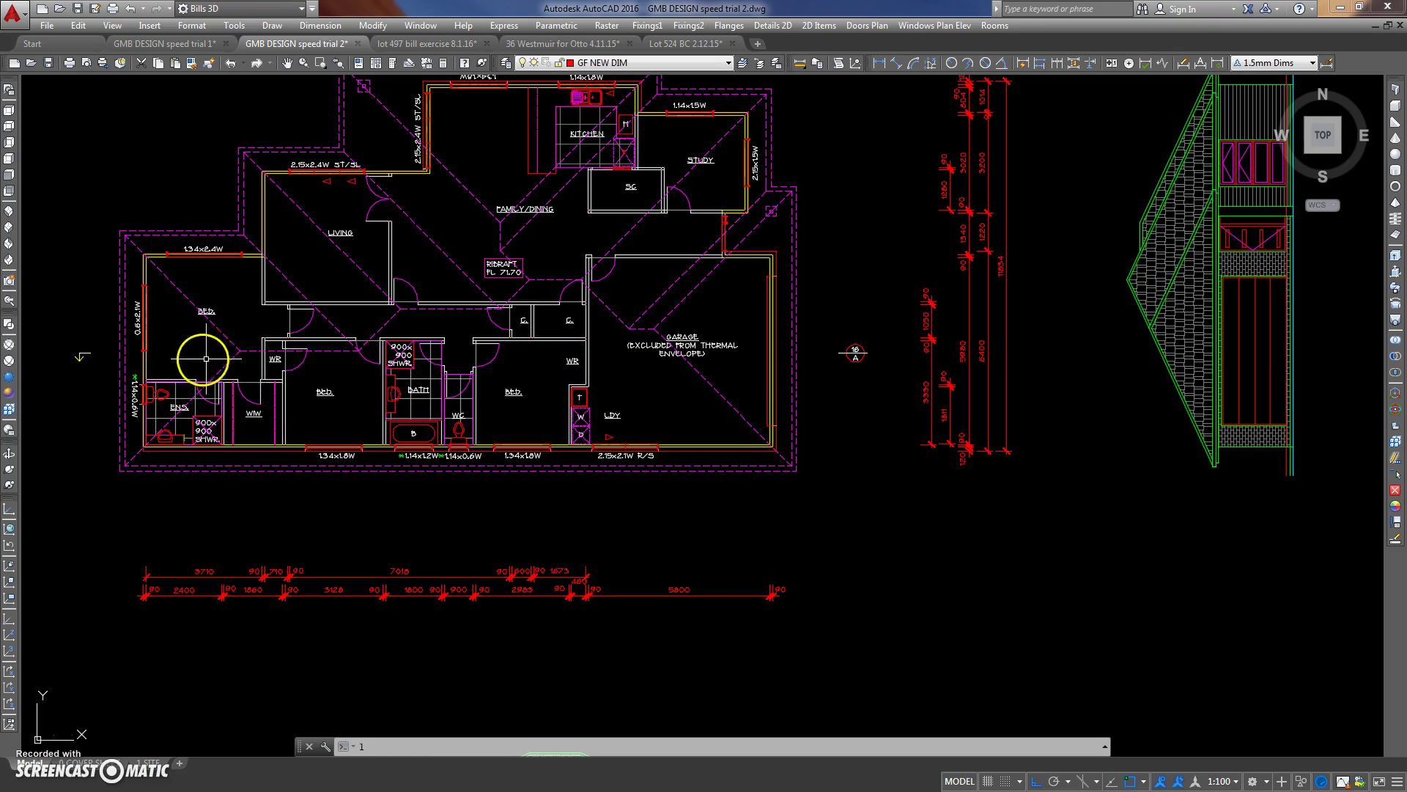
# Draw the section cut line from the left section tail to the 16/A bubble.
pyautogui.press('Return')
pyautogui.click(81, 357)
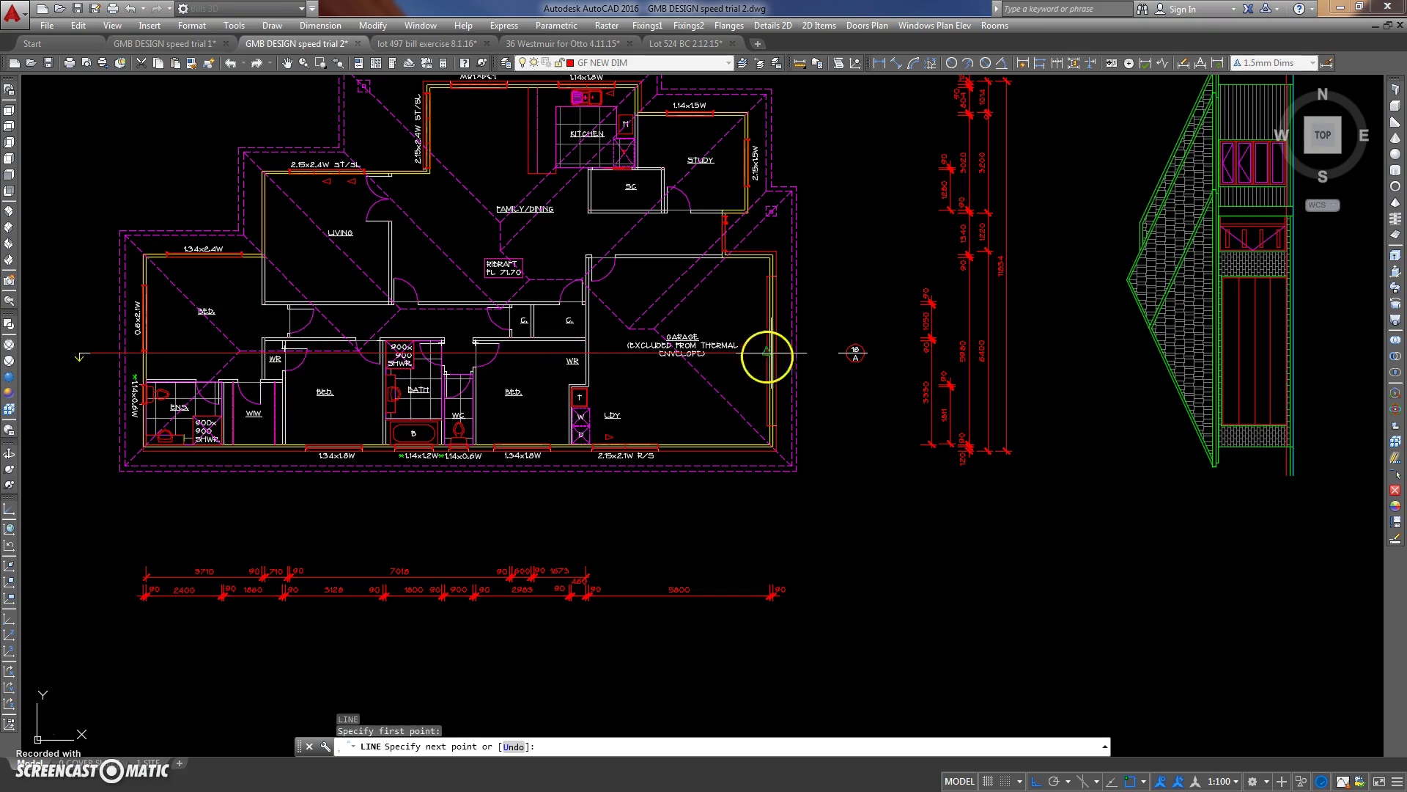
pyautogui.click(840, 353)
pyautogui.press('Return')
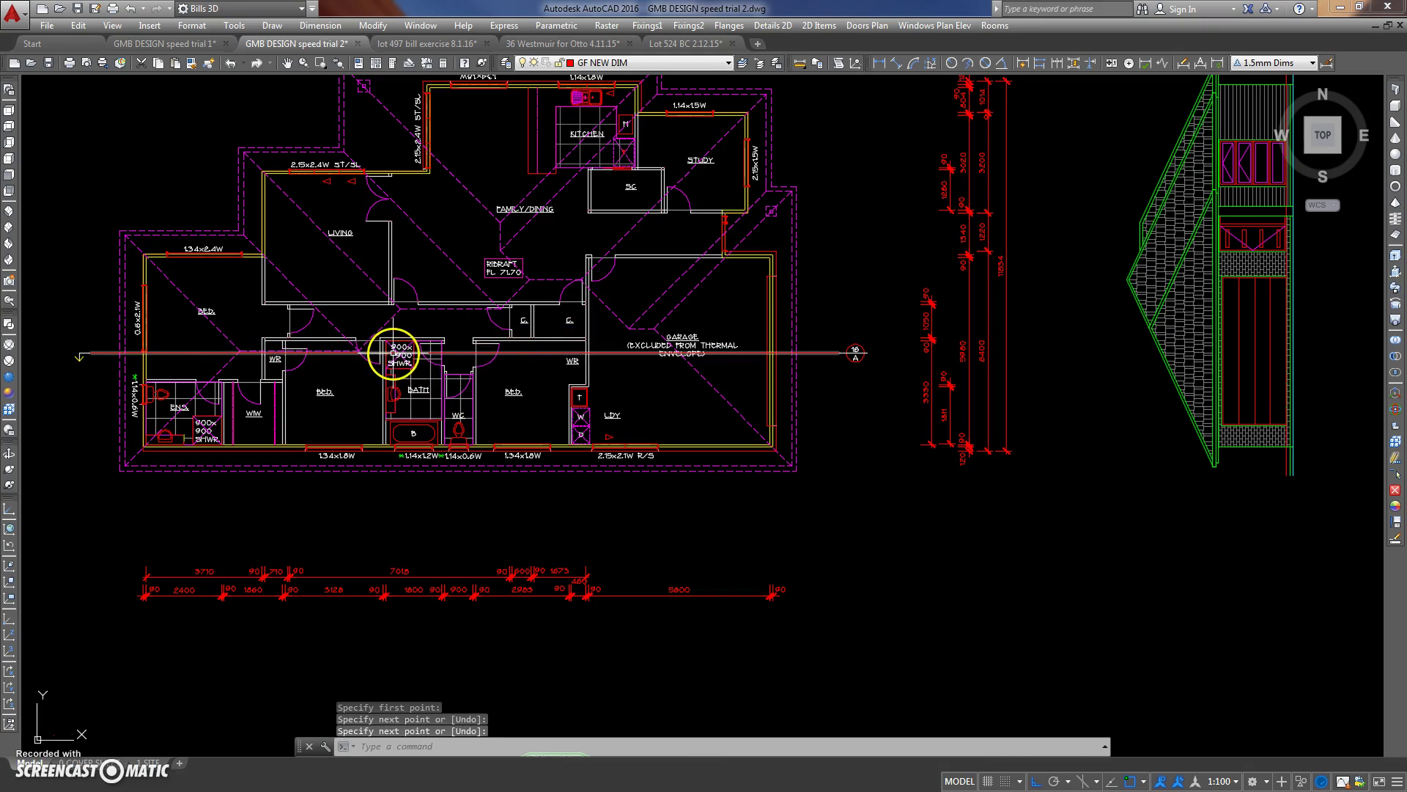
# Run vertical construction lines through the WR, shower, bedroom and garage walls along the cut.
pyautogui.click(1395, 522)
pyautogui.scroll(6, 288, 336)
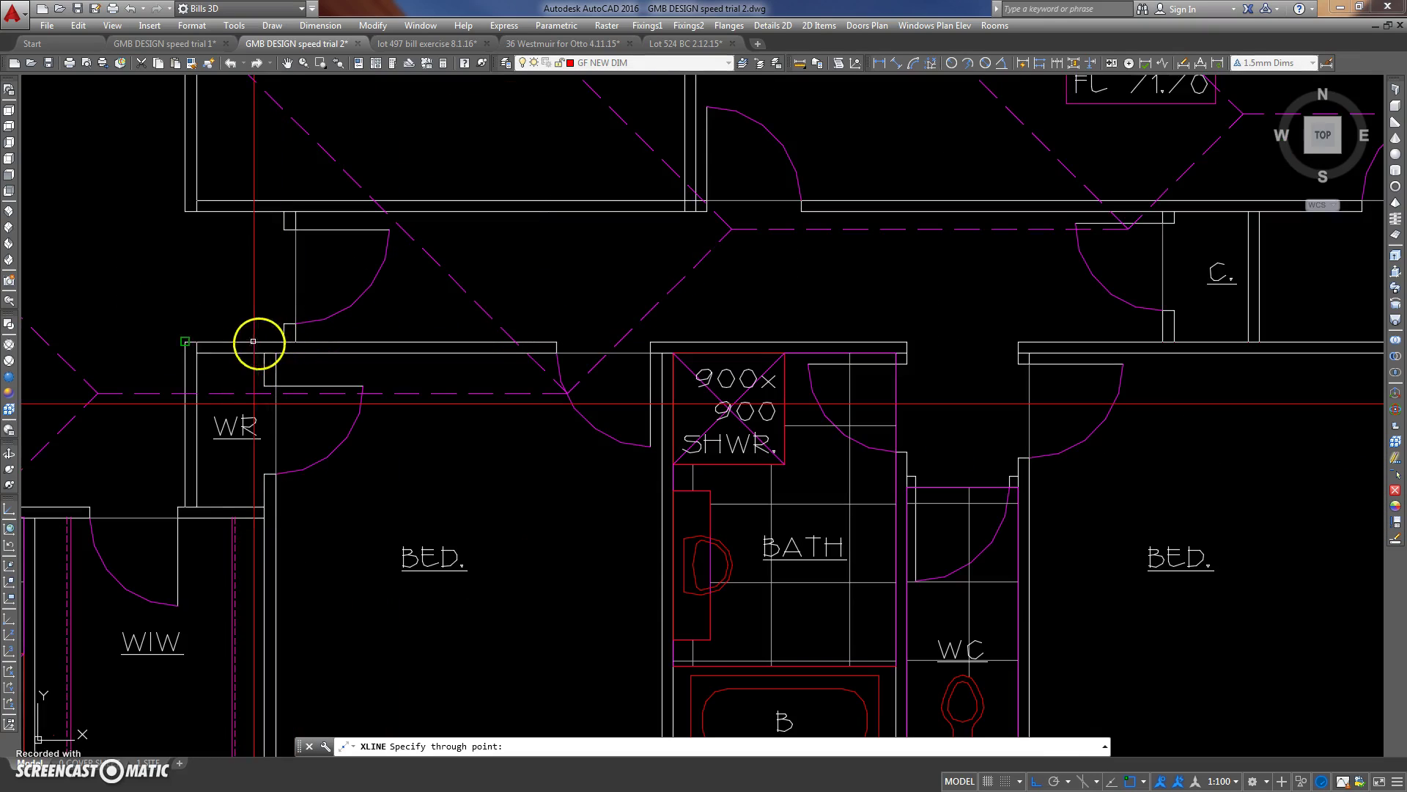
pyautogui.click(186, 342)
pyautogui.click(265, 354)
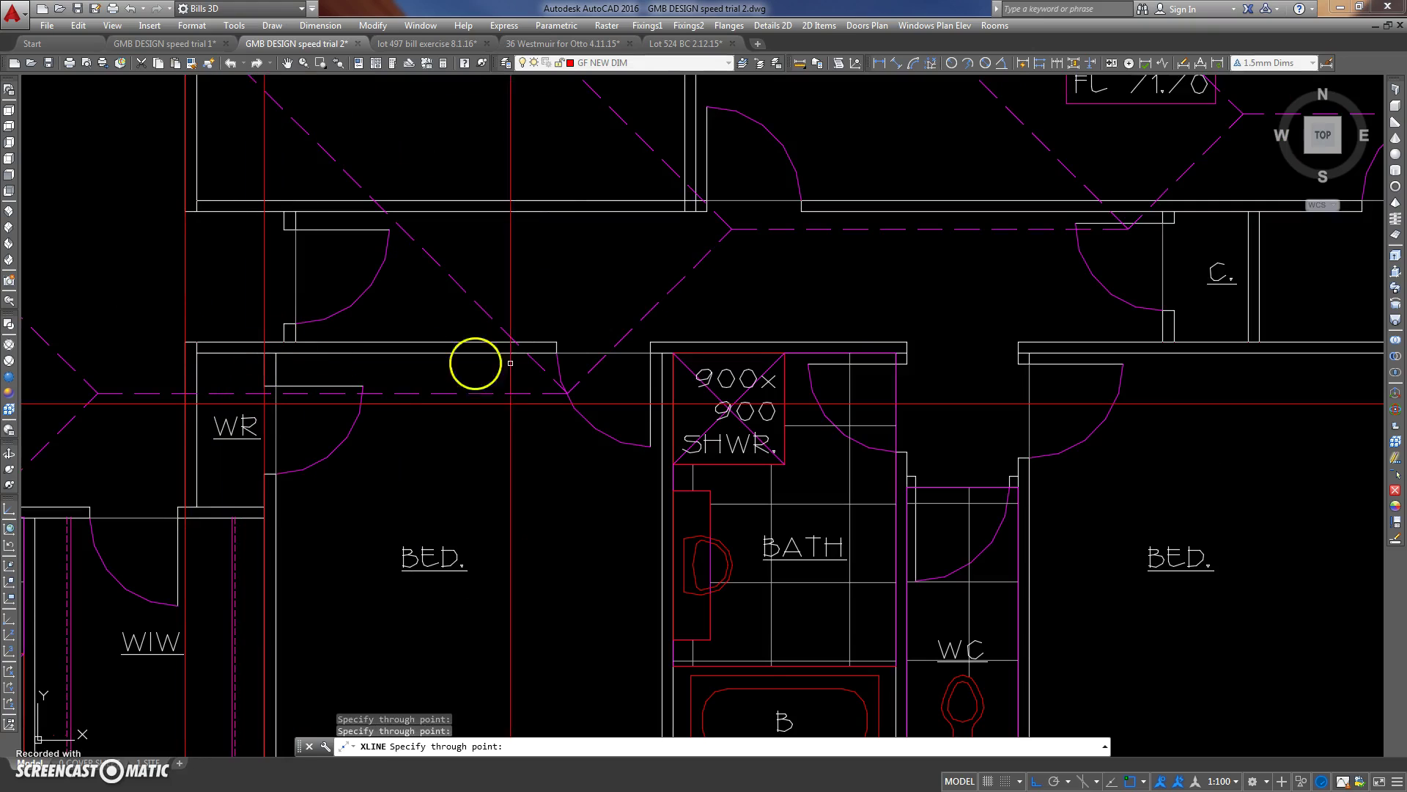
pyautogui.click(661, 352)
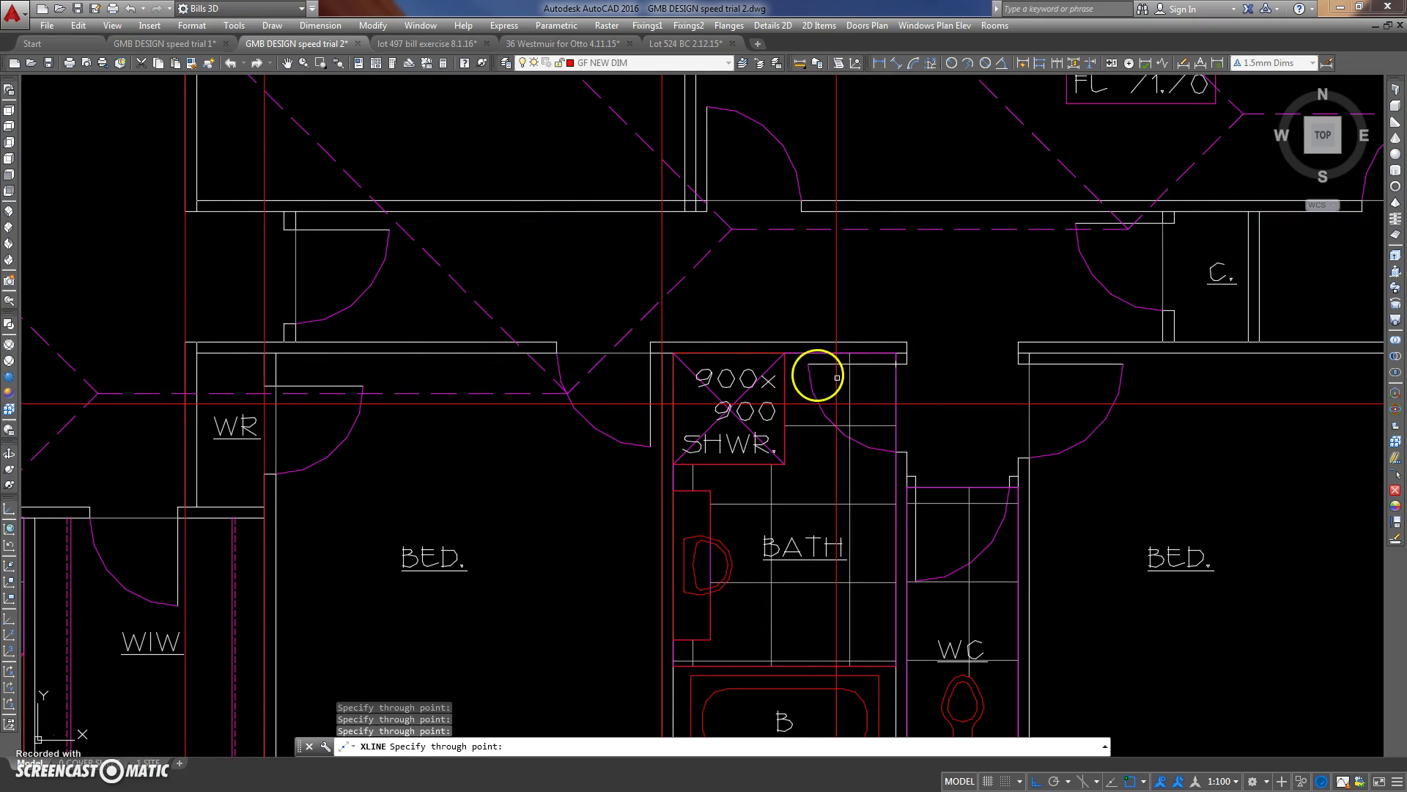
pyautogui.click(895, 359)
pyautogui.click(1019, 355)
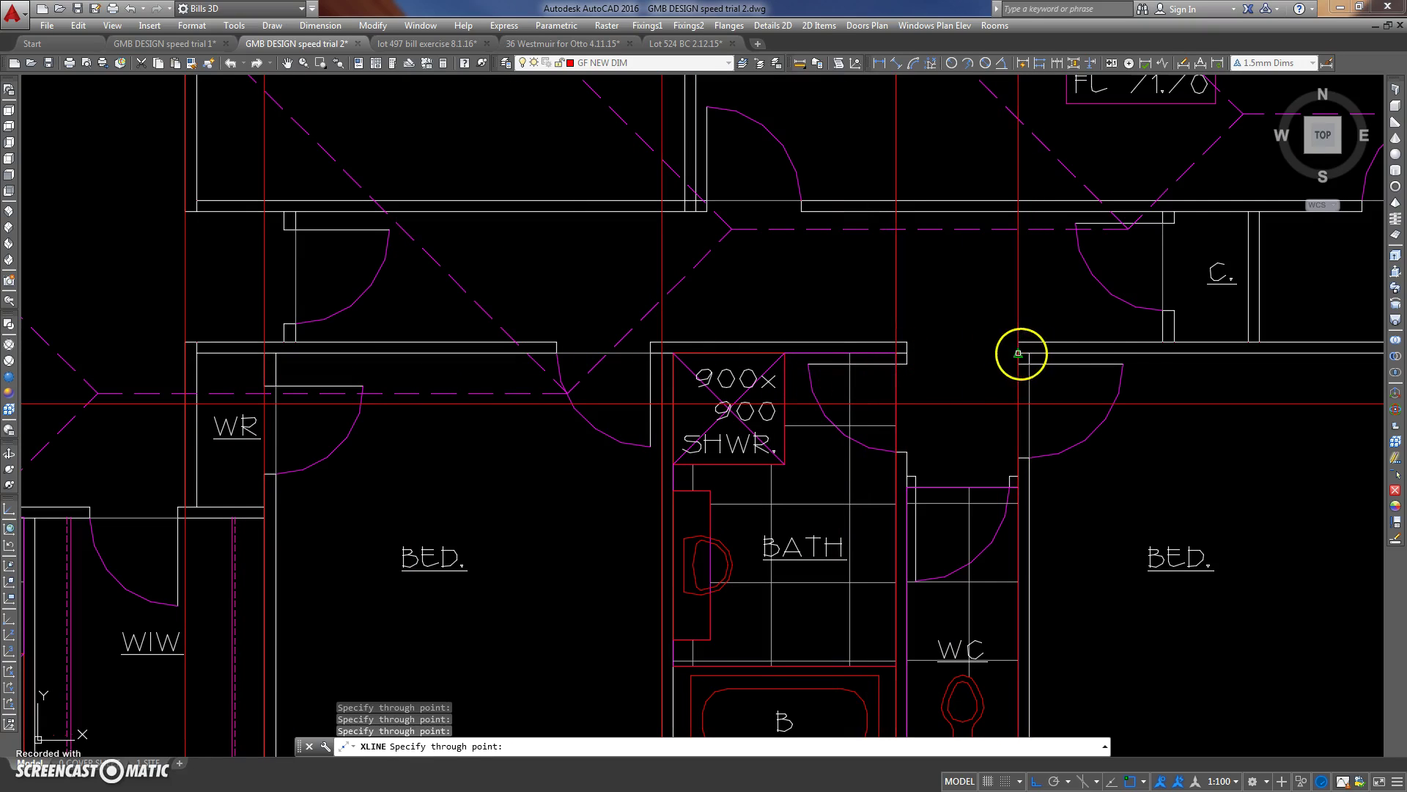
pyautogui.scroll(-3, 606, 322)
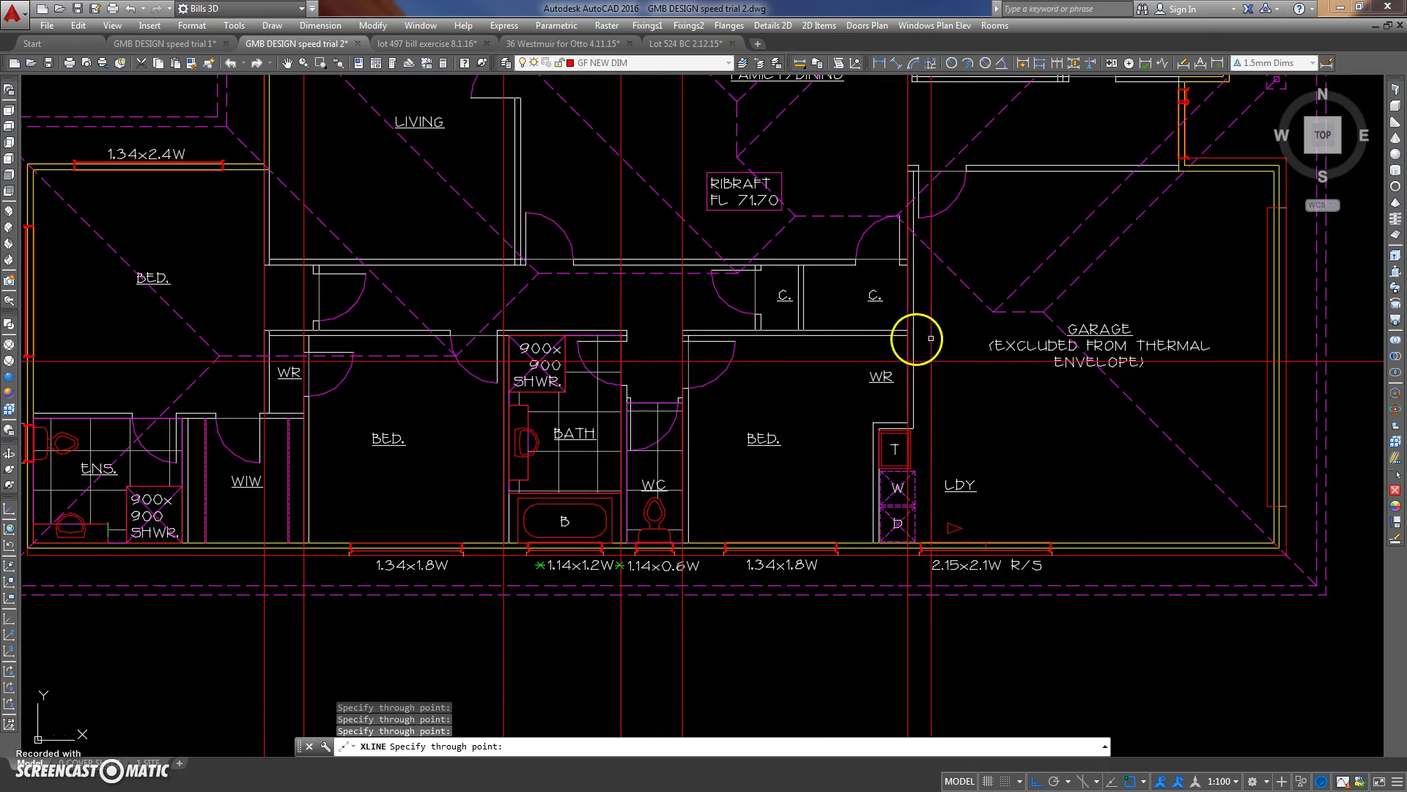
pyautogui.click(1092, 353)
pyautogui.moveTo(251, 340); pyautogui.dragTo(527, 345, button='middle')
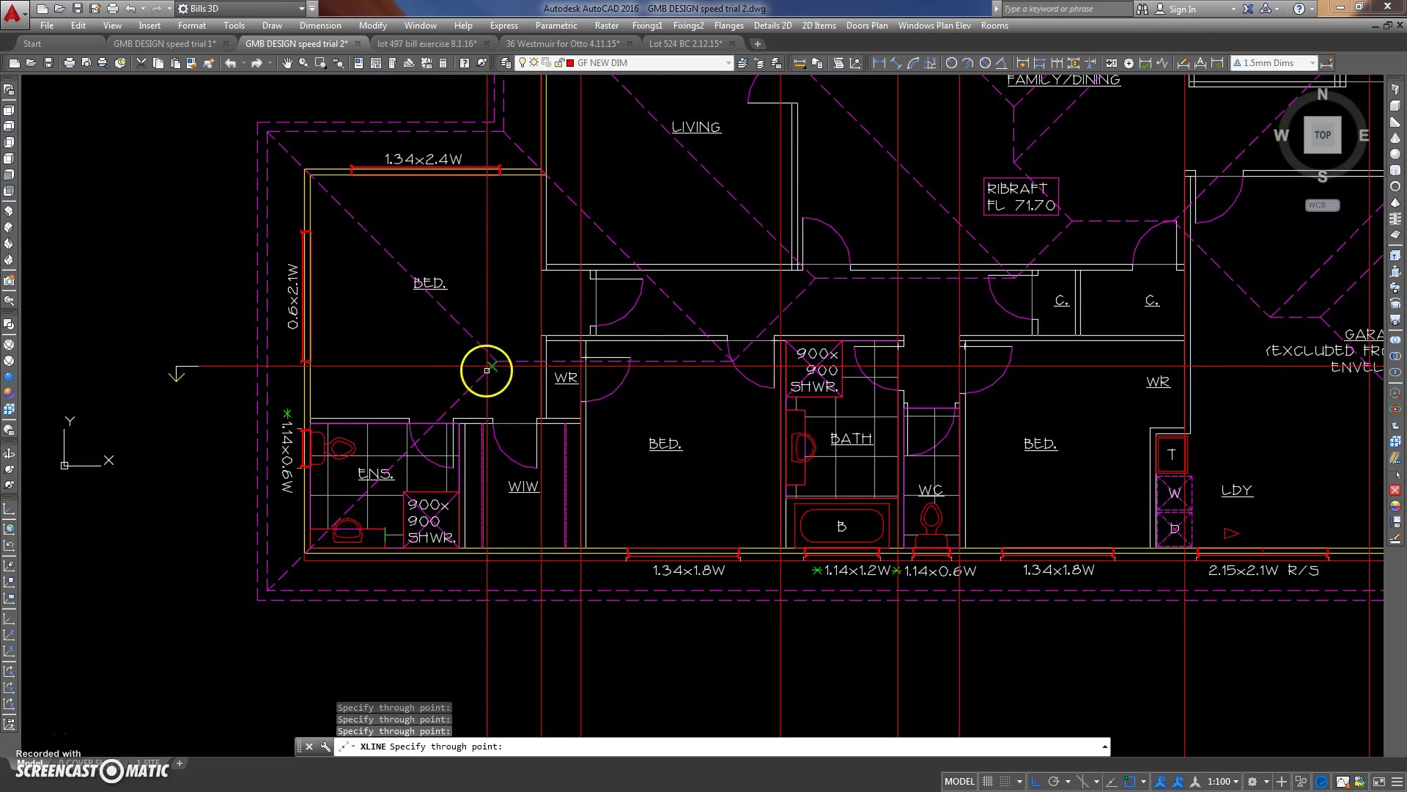
# Finish the construction lines and bring the elevation and section into view.
pyautogui.press('Escape')
pyautogui.scroll(-6, 380, 295)
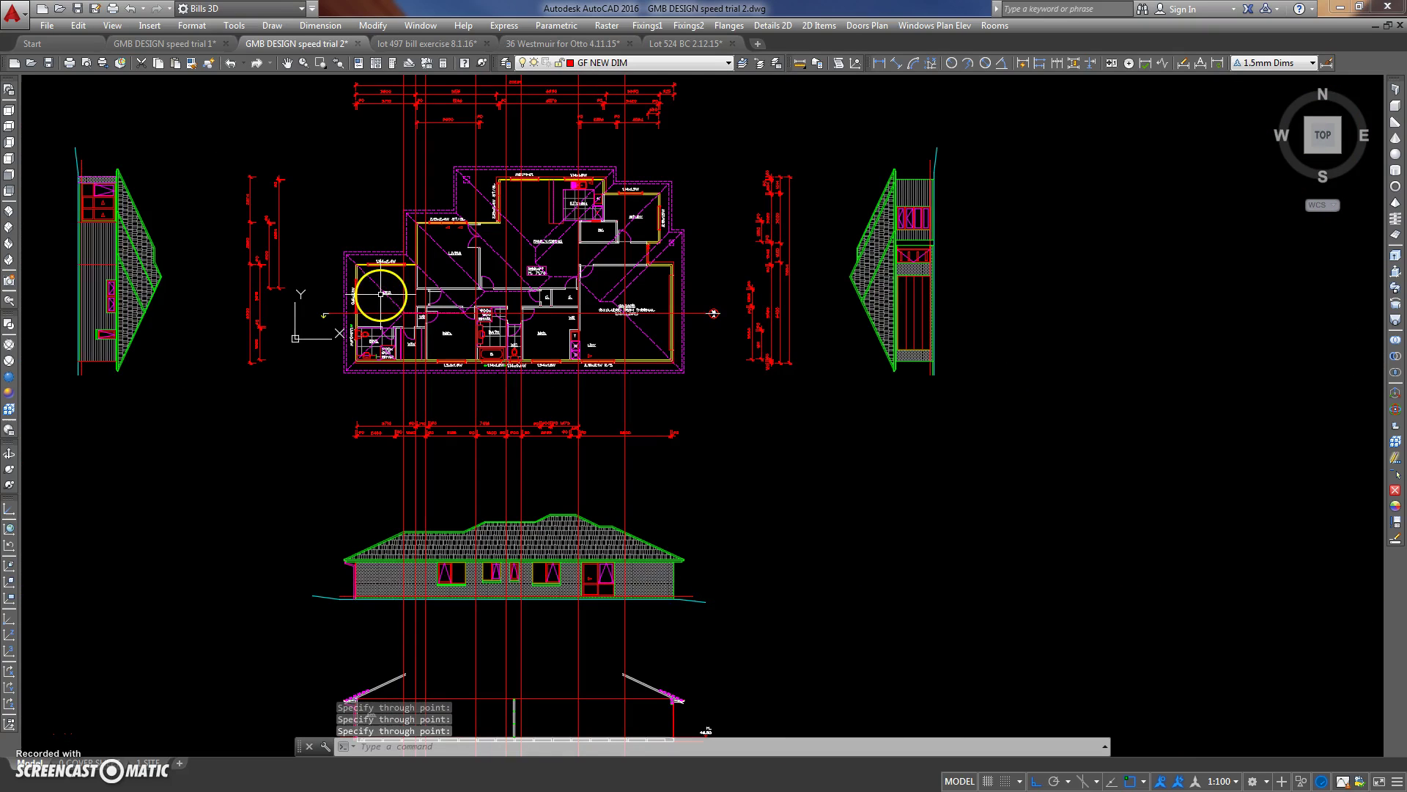
pyautogui.moveTo(380, 295); pyautogui.dragTo(437, 244, button='middle')
pyautogui.moveTo(481, 409); pyautogui.dragTo(450, 292, button='middle')
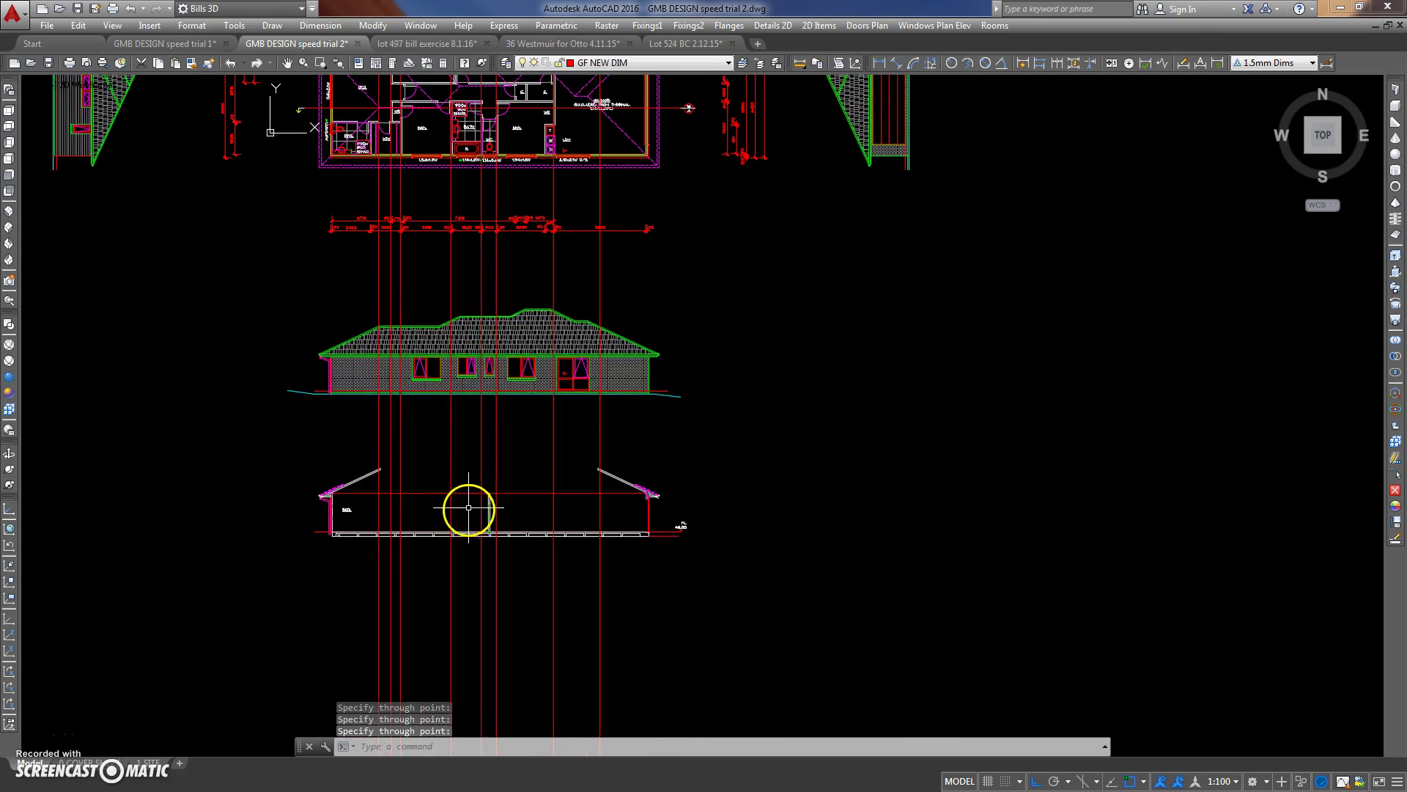
pyautogui.scroll(6, 468, 507)
pyautogui.moveTo(481, 430); pyautogui.dragTo(591, 346, button='middle')
# Move the internal wall block onto the first construction line in the section.
pyautogui.write('m')
pyautogui.press('Return')
pyautogui.click(666, 366)
pyautogui.click(645, 421)
pyautogui.press('Return')
pyautogui.scroll(6, 644, 440)
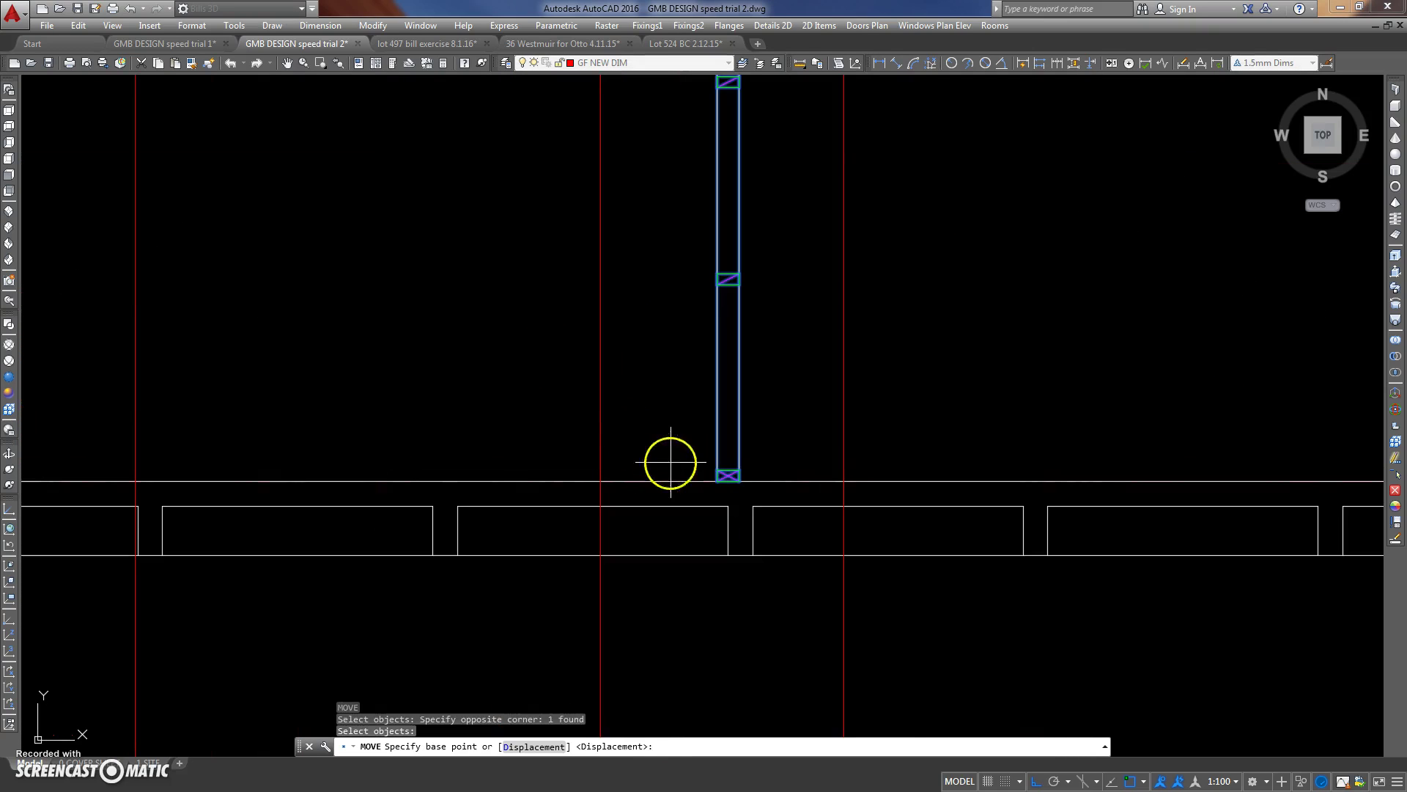
pyautogui.click(716, 481)
pyautogui.scroll(-2, 512, 424)
pyautogui.scroll(-4, 625, 371)
pyautogui.scroll(6, 278, 380)
pyautogui.click(256, 365)
pyautogui.moveTo(336, 293); pyautogui.dragTo(337, 347, button='middle')
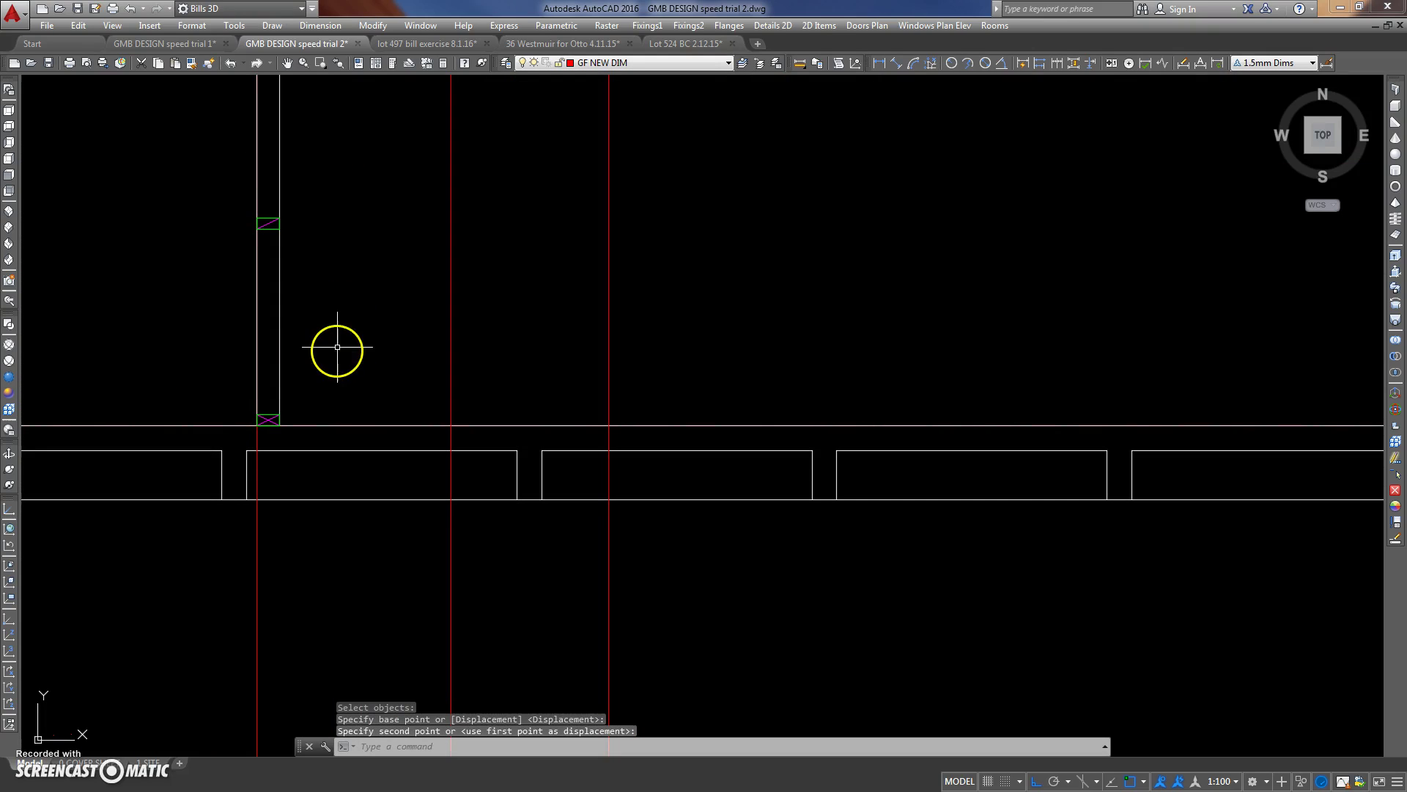
# Copy the wall post onto each remaining red projection line along the section.
pyautogui.press('Return')
pyautogui.press('Return')
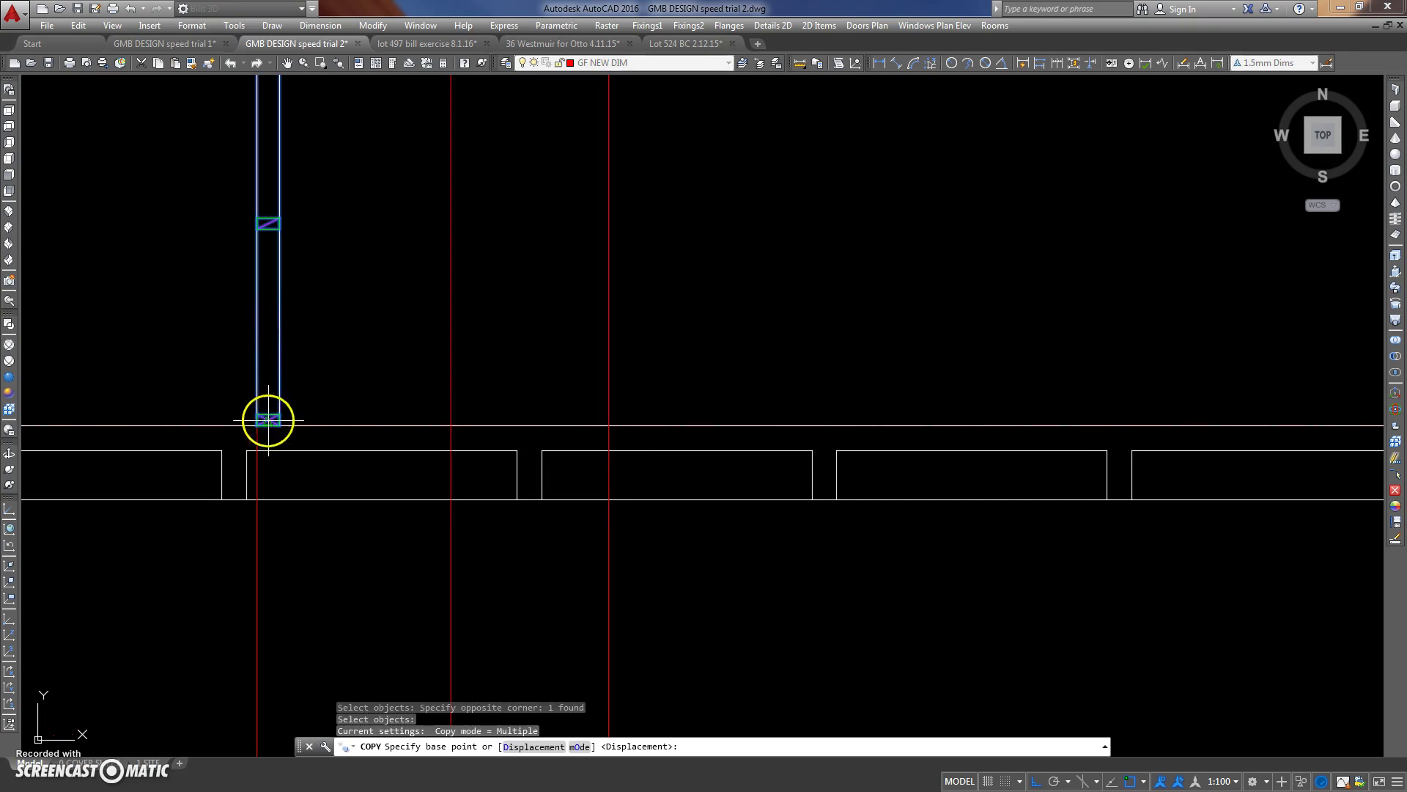
pyautogui.click(258, 424)
pyautogui.click(451, 425)
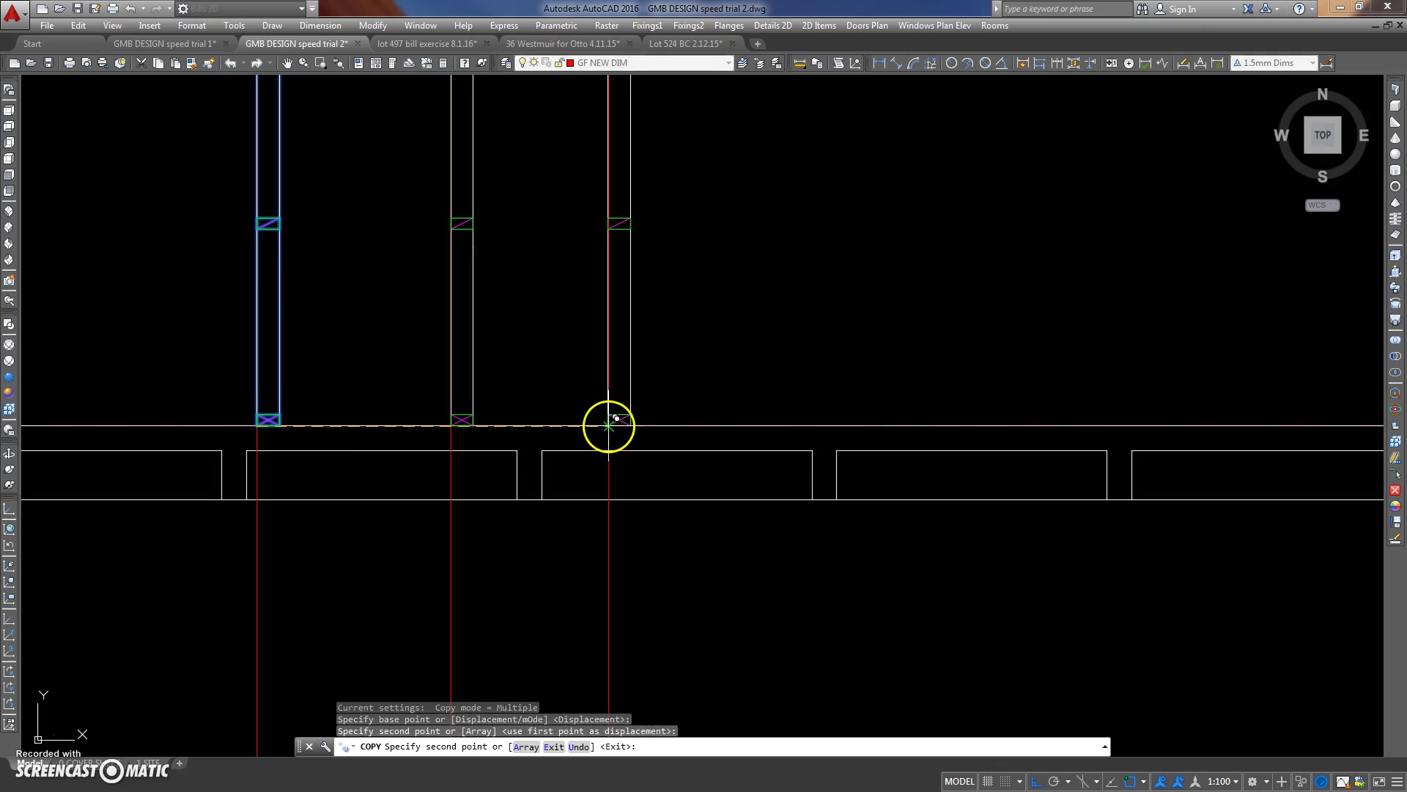
pyautogui.scroll(-5, 834, 362)
pyautogui.moveTo(833, 362); pyautogui.dragTo(456, 351, button='middle')
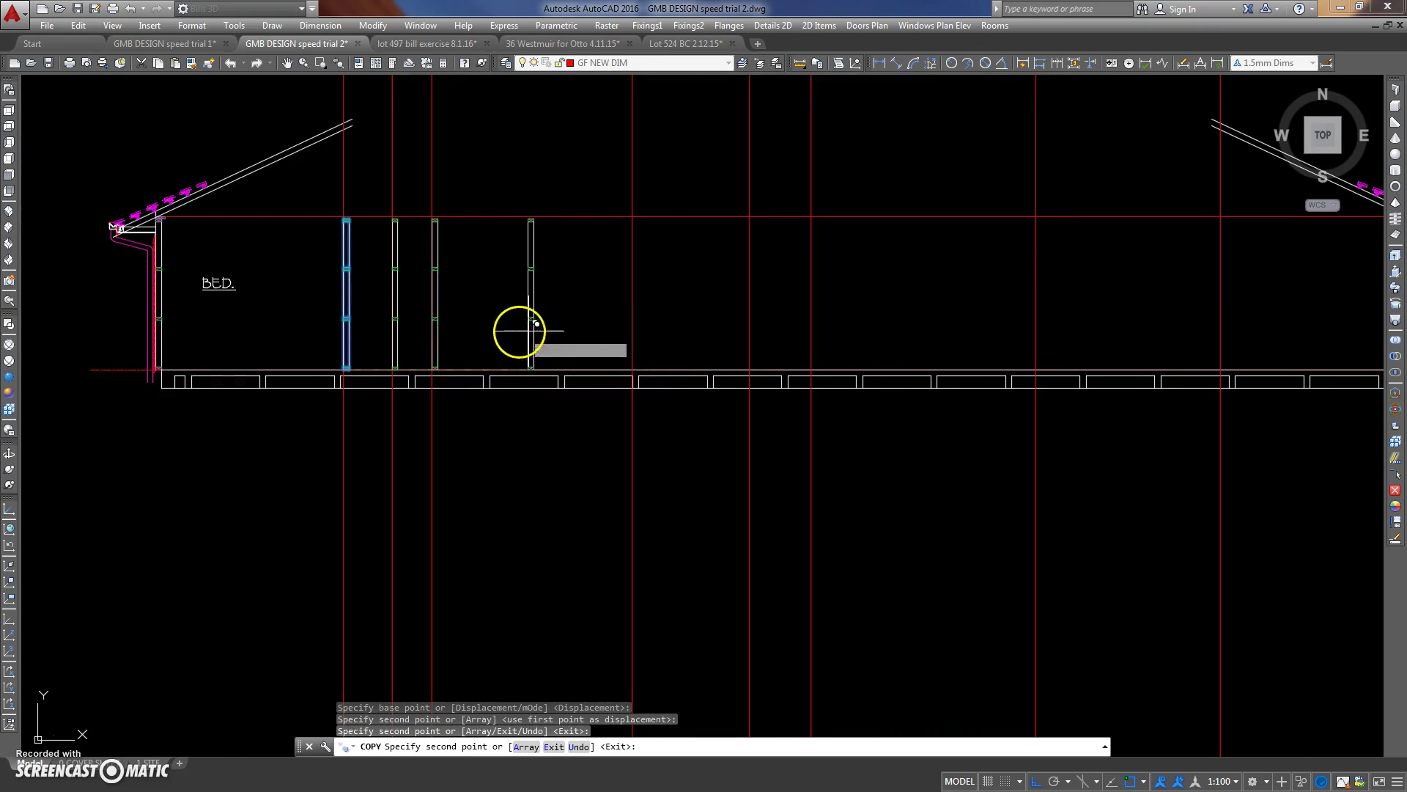
pyautogui.click(635, 369)
pyautogui.click(752, 360)
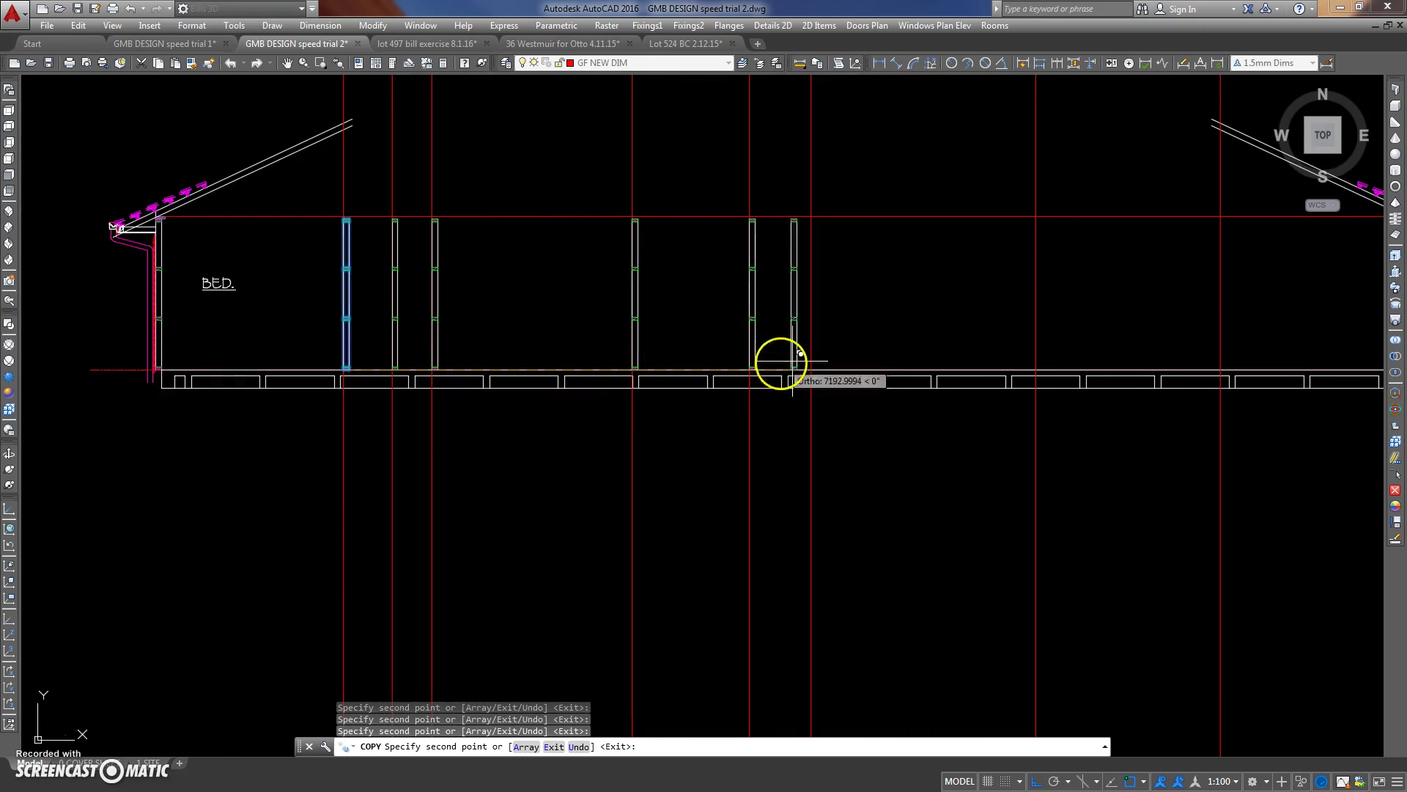
pyautogui.click(814, 359)
pyautogui.click(1040, 359)
pyautogui.click(1221, 360)
pyautogui.press('Return')
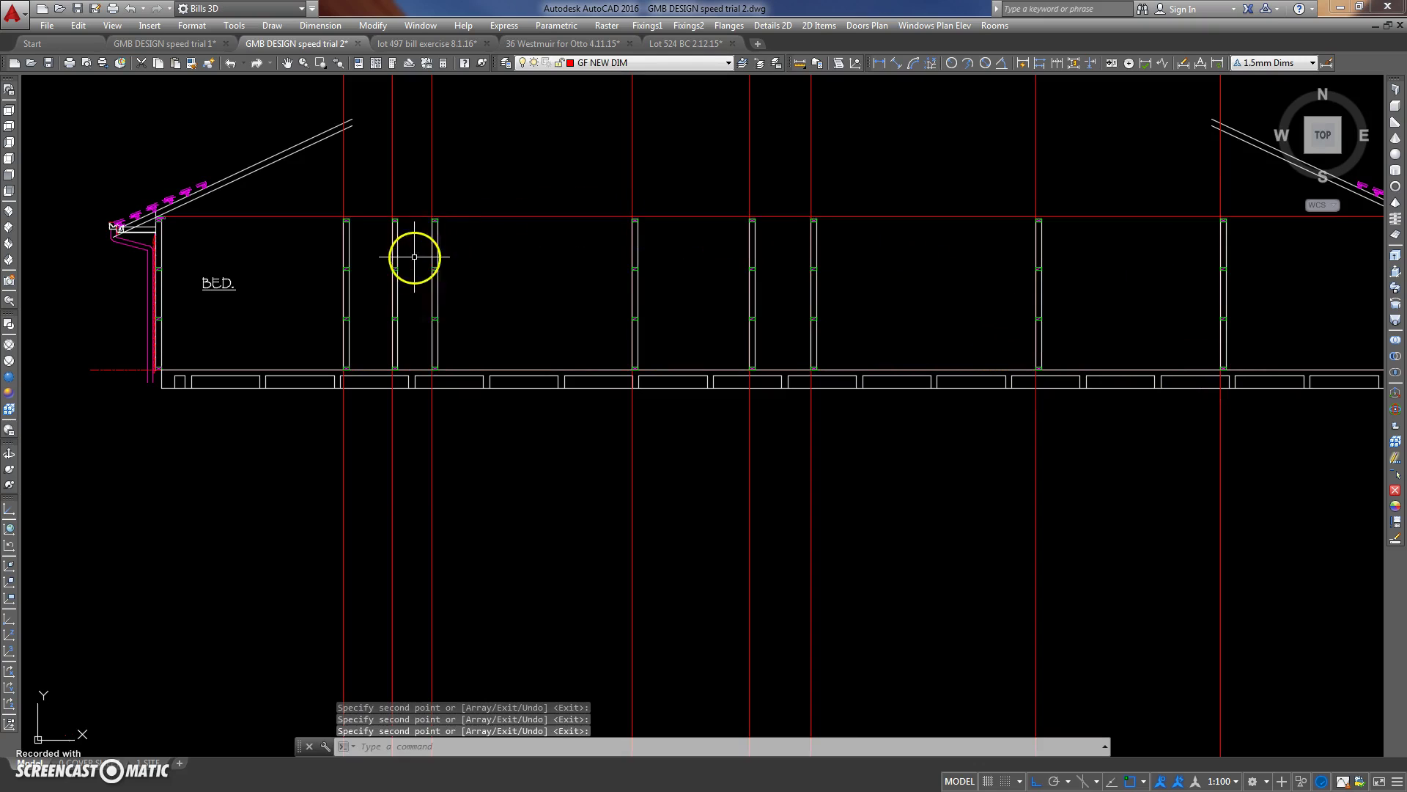
pyautogui.scroll(3, 379, 253)
pyautogui.scroll(-8, 527, 268)
# Delete the stray stud beside the bedroom wall.
pyautogui.moveTo(526, 268); pyautogui.dragTo(480, 346, button='middle')
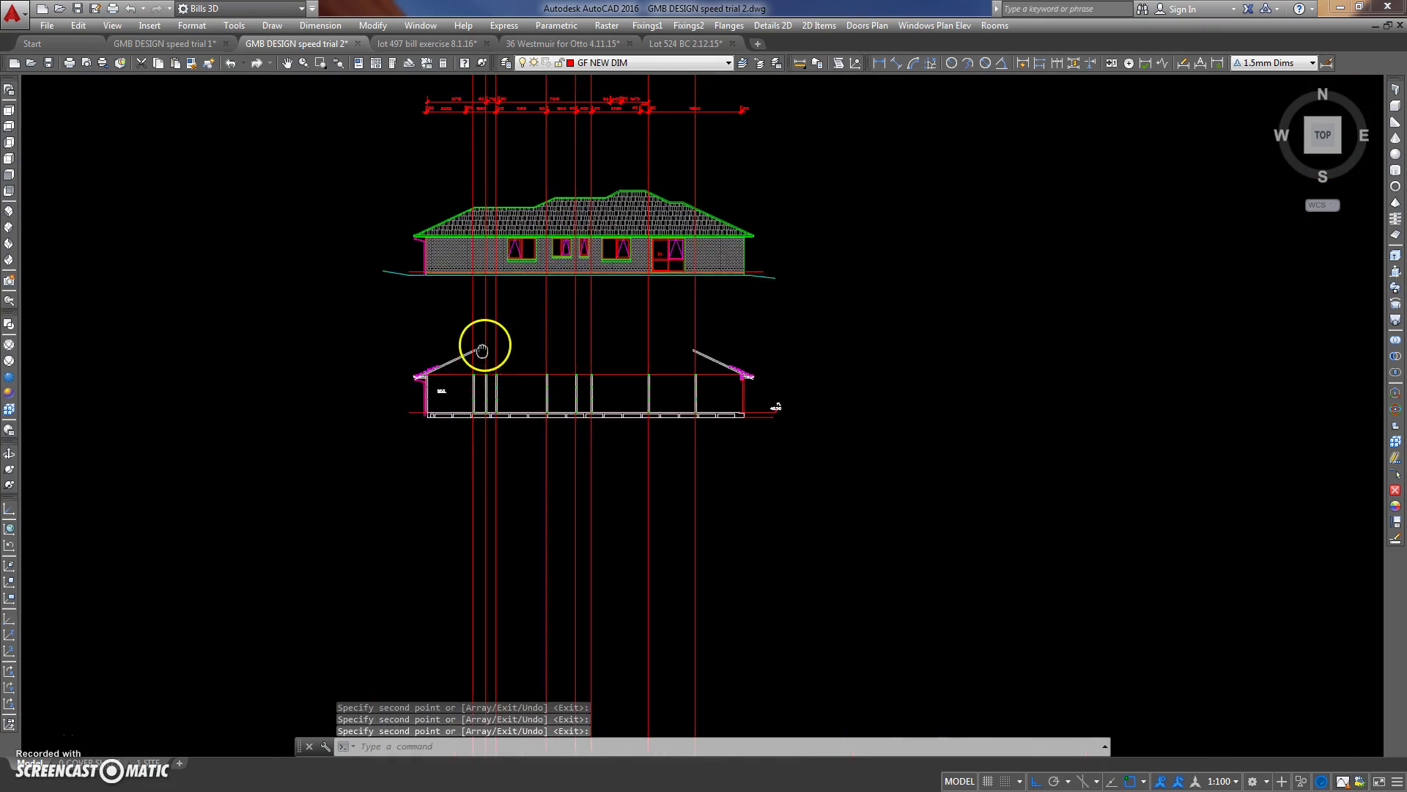
pyautogui.moveTo(476, 205); pyautogui.dragTo(476, 326, button='middle')
pyautogui.moveTo(470, 139); pyautogui.dragTo(470, 220, button='middle')
pyautogui.scroll(6, 472, 183)
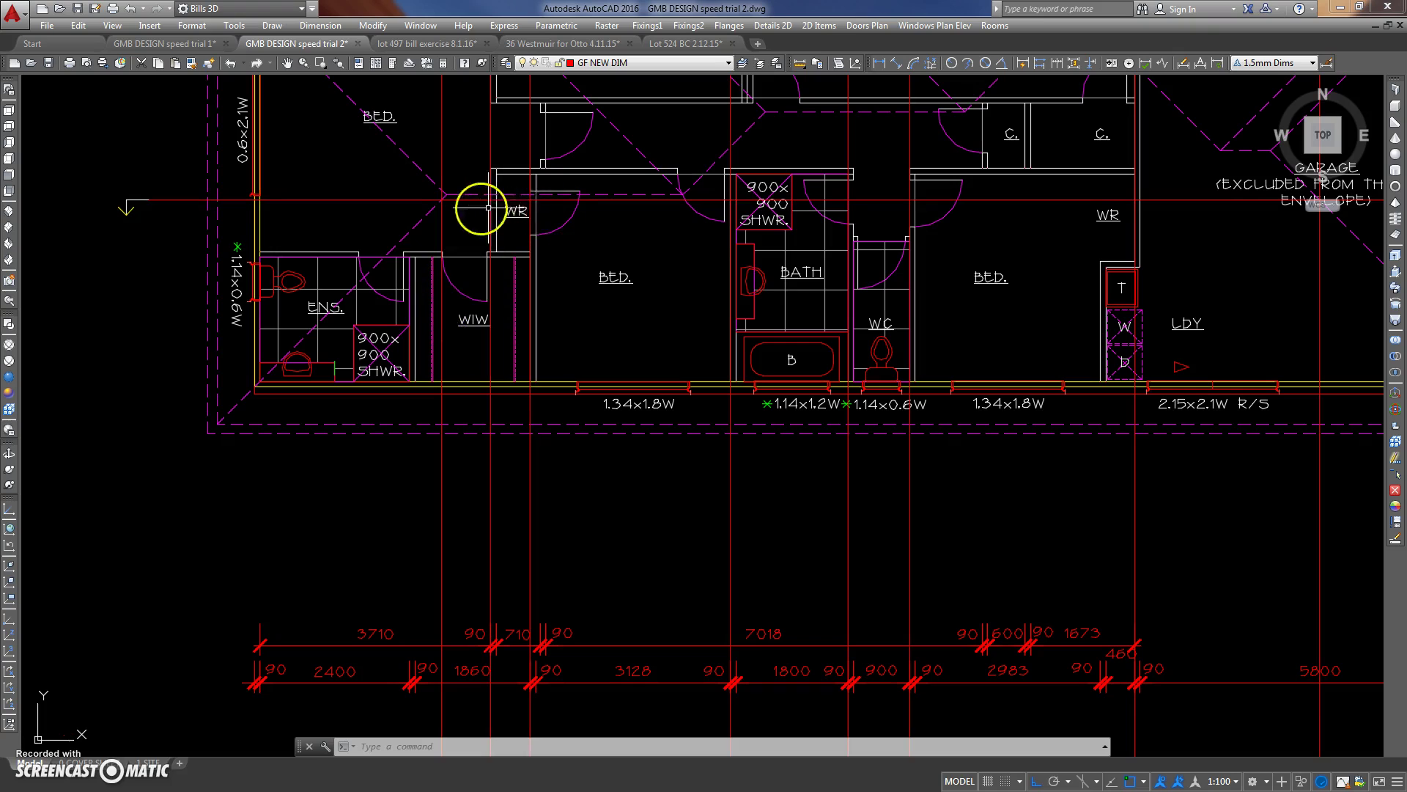
pyautogui.scroll(-5, 453, 278)
pyautogui.moveTo(465, 399); pyautogui.dragTo(486, 273, button='middle')
pyautogui.scroll(4, 486, 273)
pyautogui.scroll(2, 481, 395)
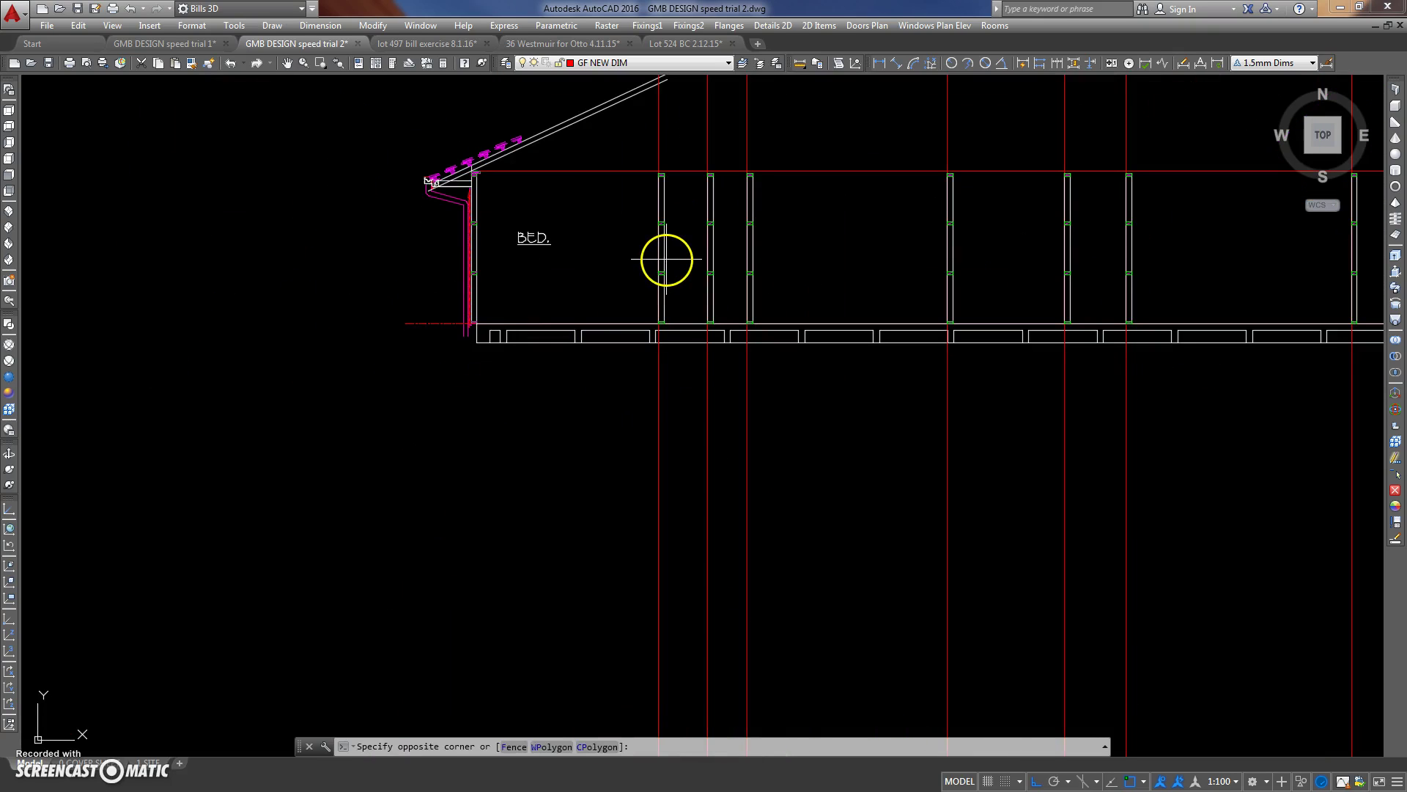
pyautogui.click(669, 266)
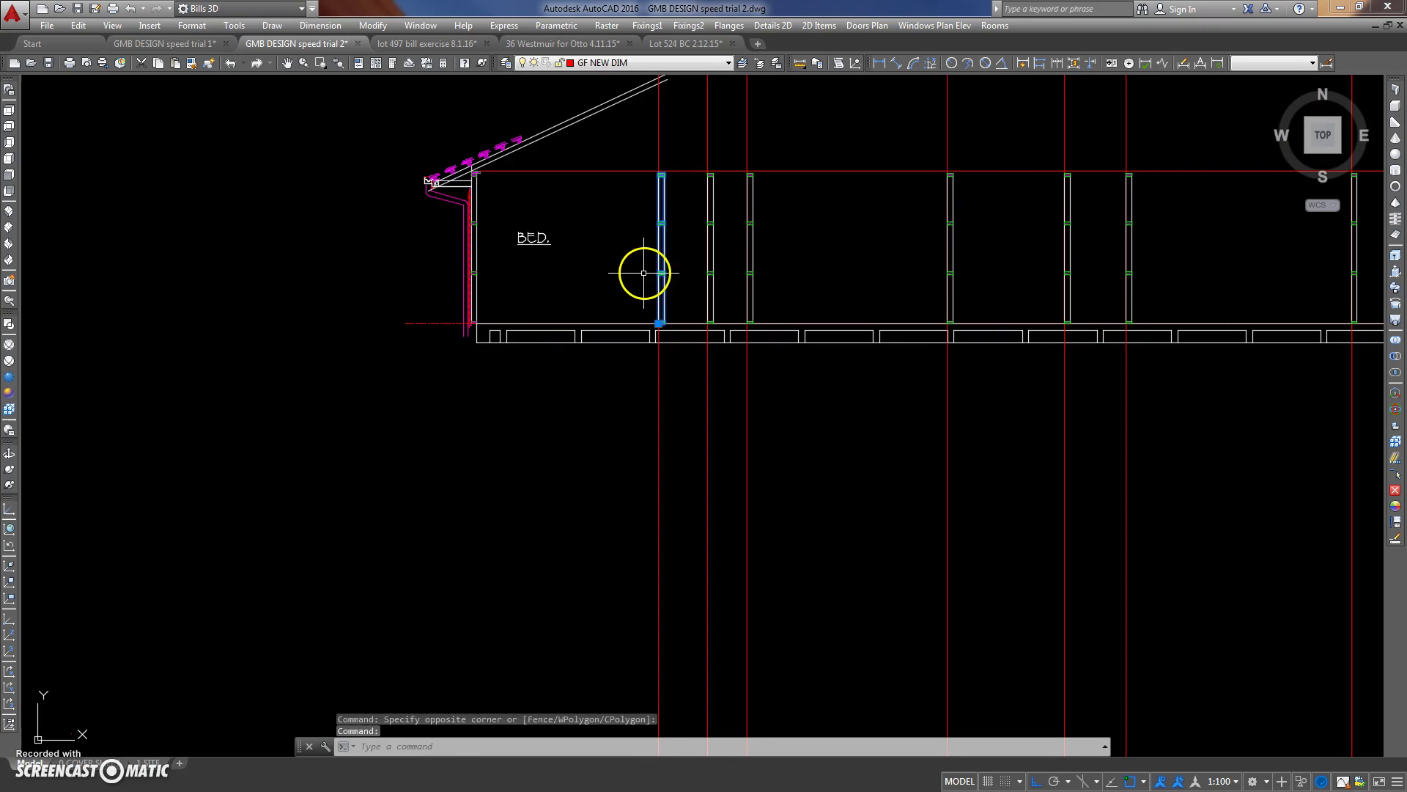
pyautogui.press('Delete')
# Window-select and delete the surplus right-hand post in the section.
pyautogui.scroll(-3, 724, 234)
pyautogui.moveTo(724, 234); pyautogui.dragTo(460, 301, button='middle')
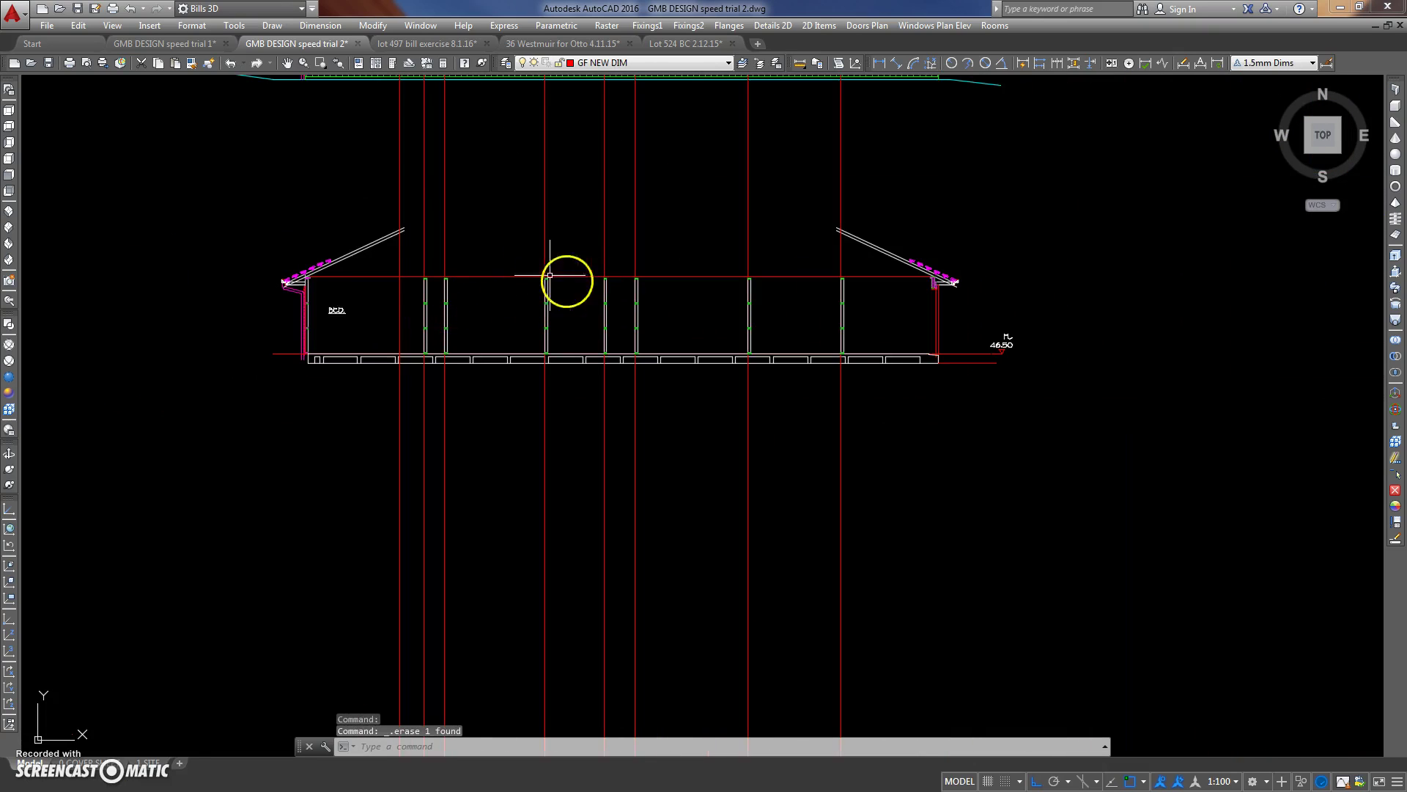
pyautogui.moveTo(738, 232)
pyautogui.mouseDown(button='middle')
pyautogui.moveTo(687, 242)
pyautogui.moveTo(701, 273)
pyautogui.moveTo(685, 399)
pyautogui.mouseUp(button='middle')
pyautogui.scroll(-3, 702, 293)
pyautogui.scroll(-3, 684, 399)
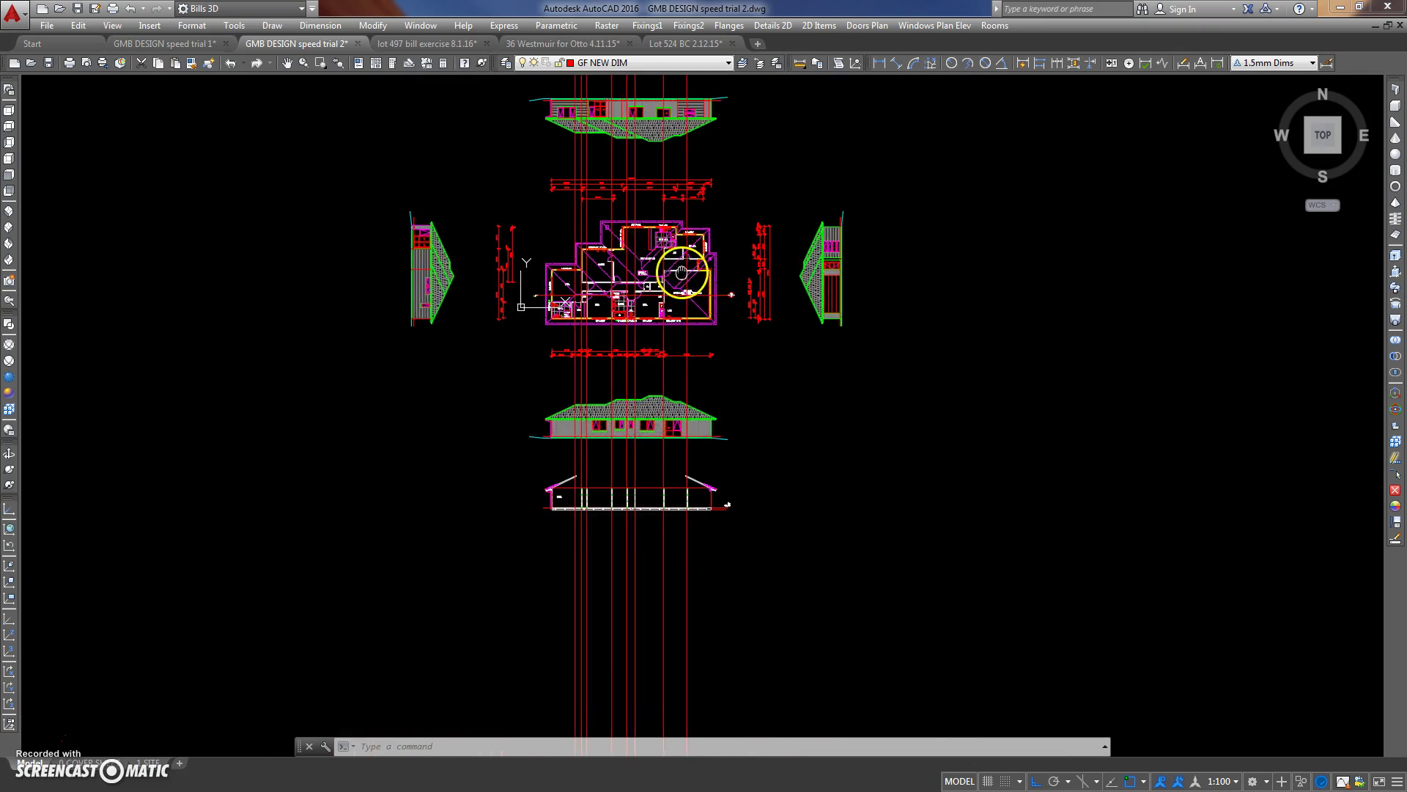
pyautogui.scroll(4, 684, 278)
pyautogui.scroll(-4, 744, 376)
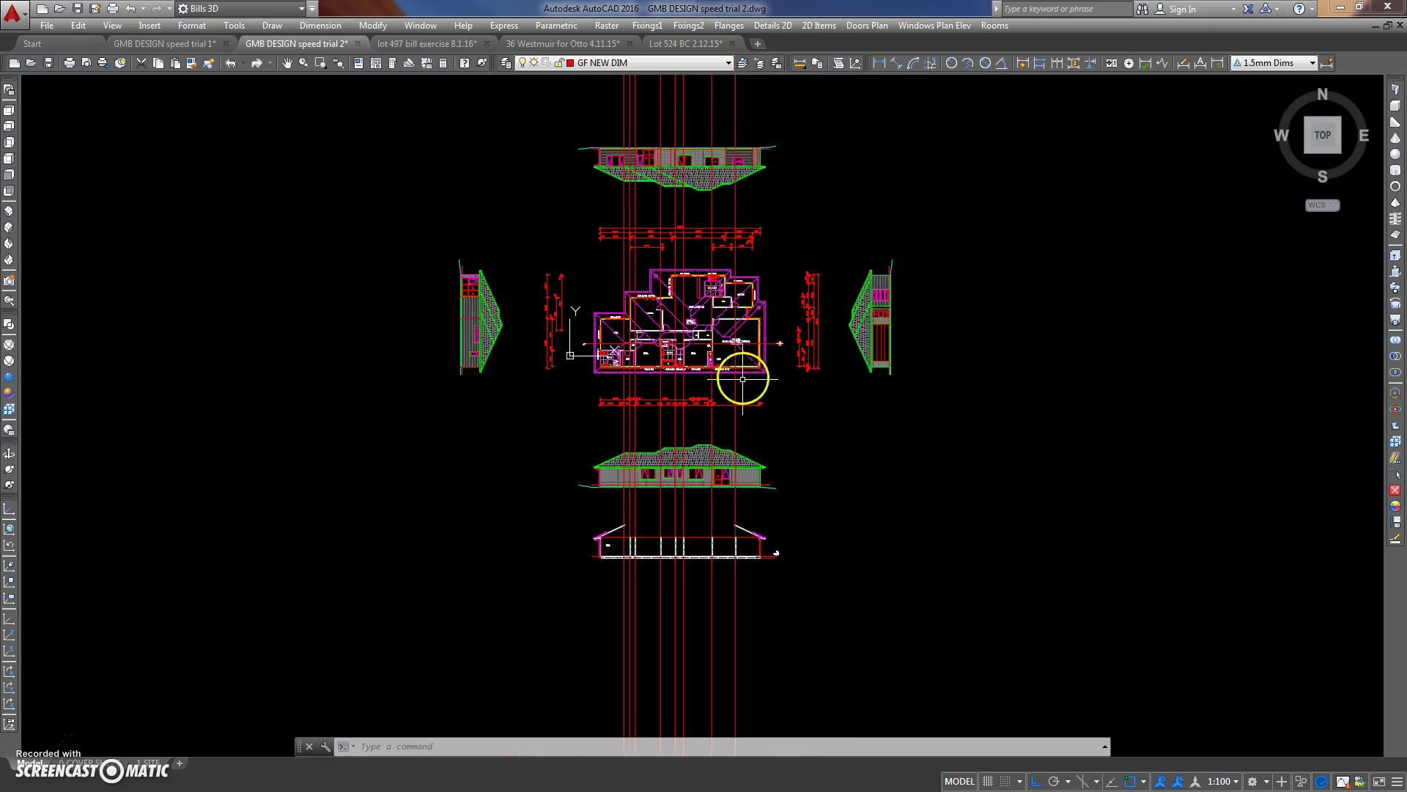
pyautogui.scroll(4, 727, 369)
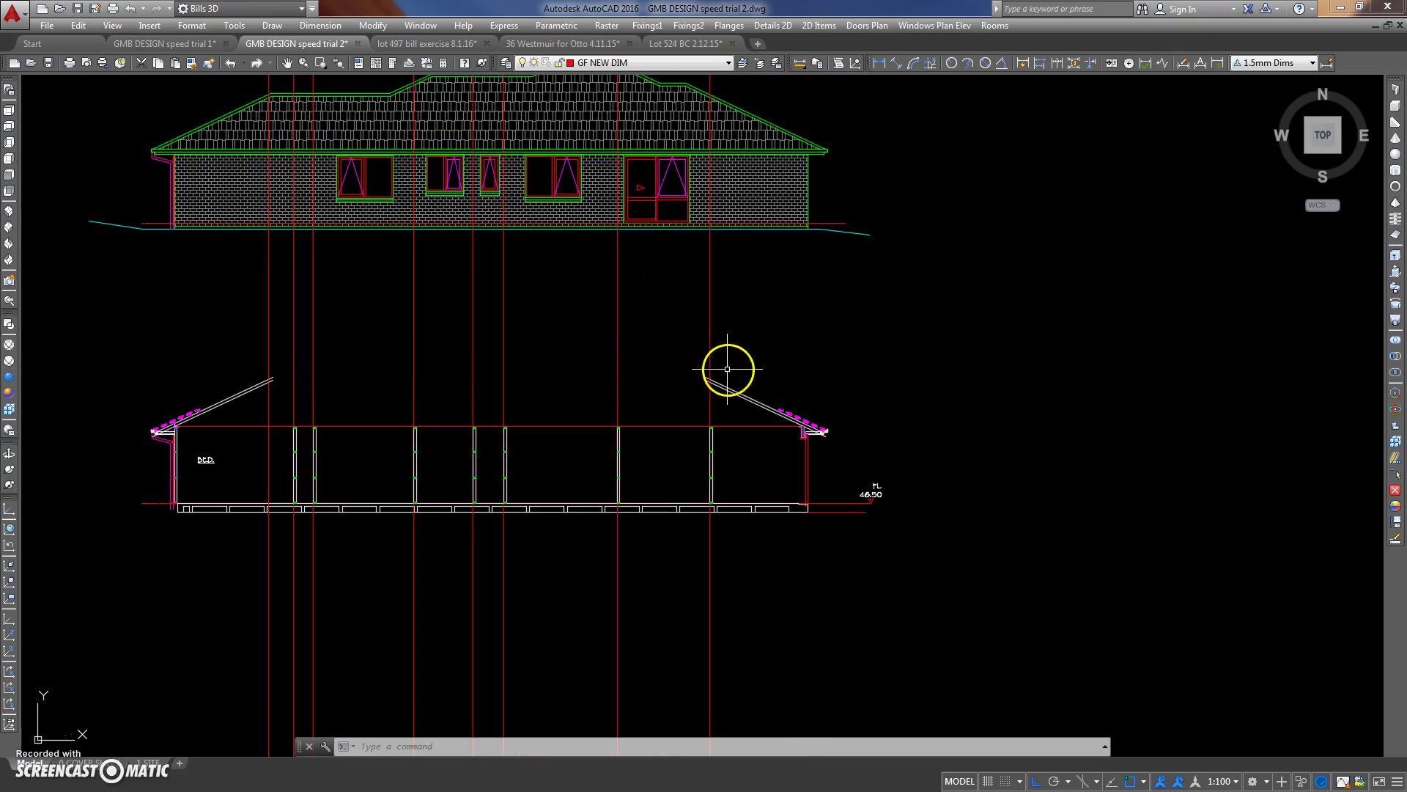
pyautogui.click(703, 460)
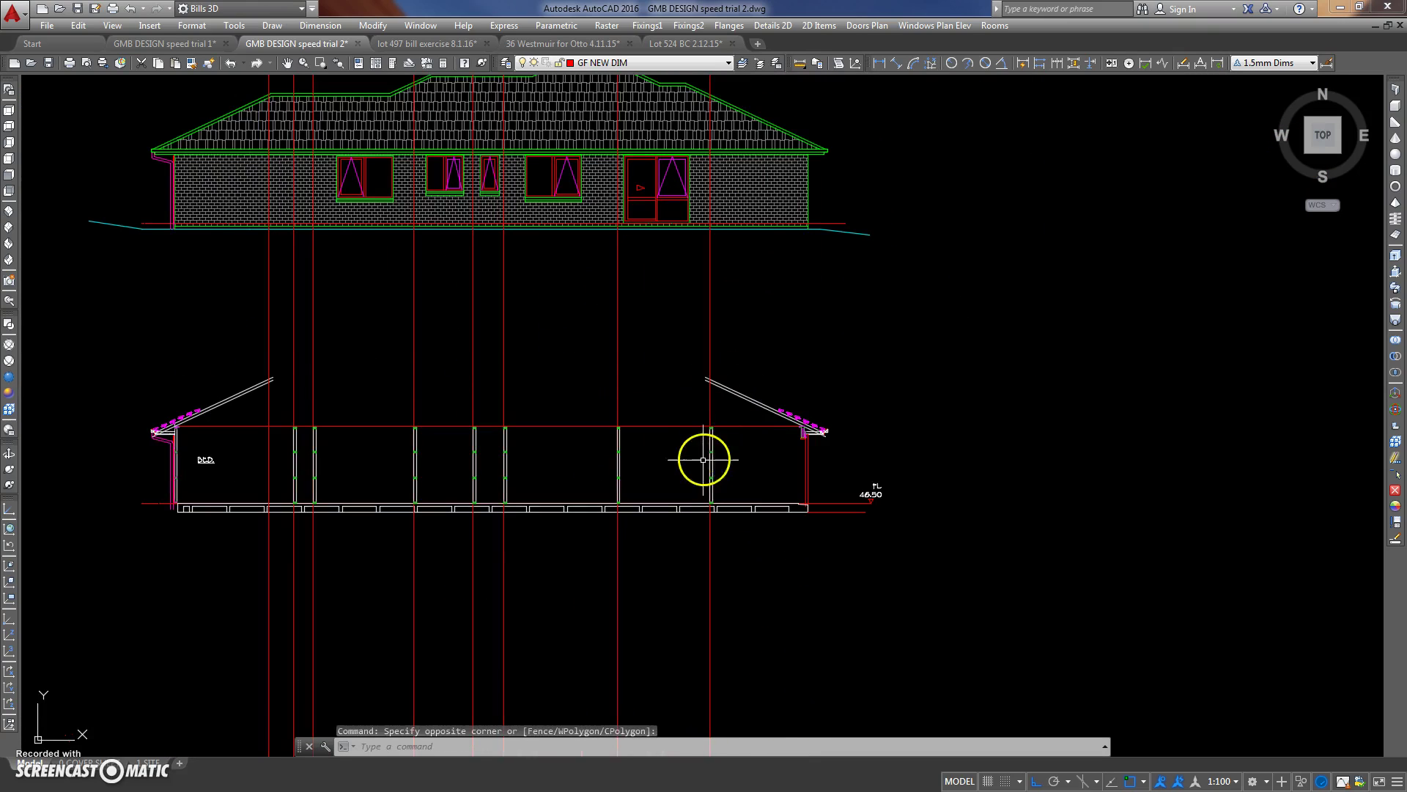
pyautogui.scroll(3, 703, 460)
pyautogui.click(718, 441)
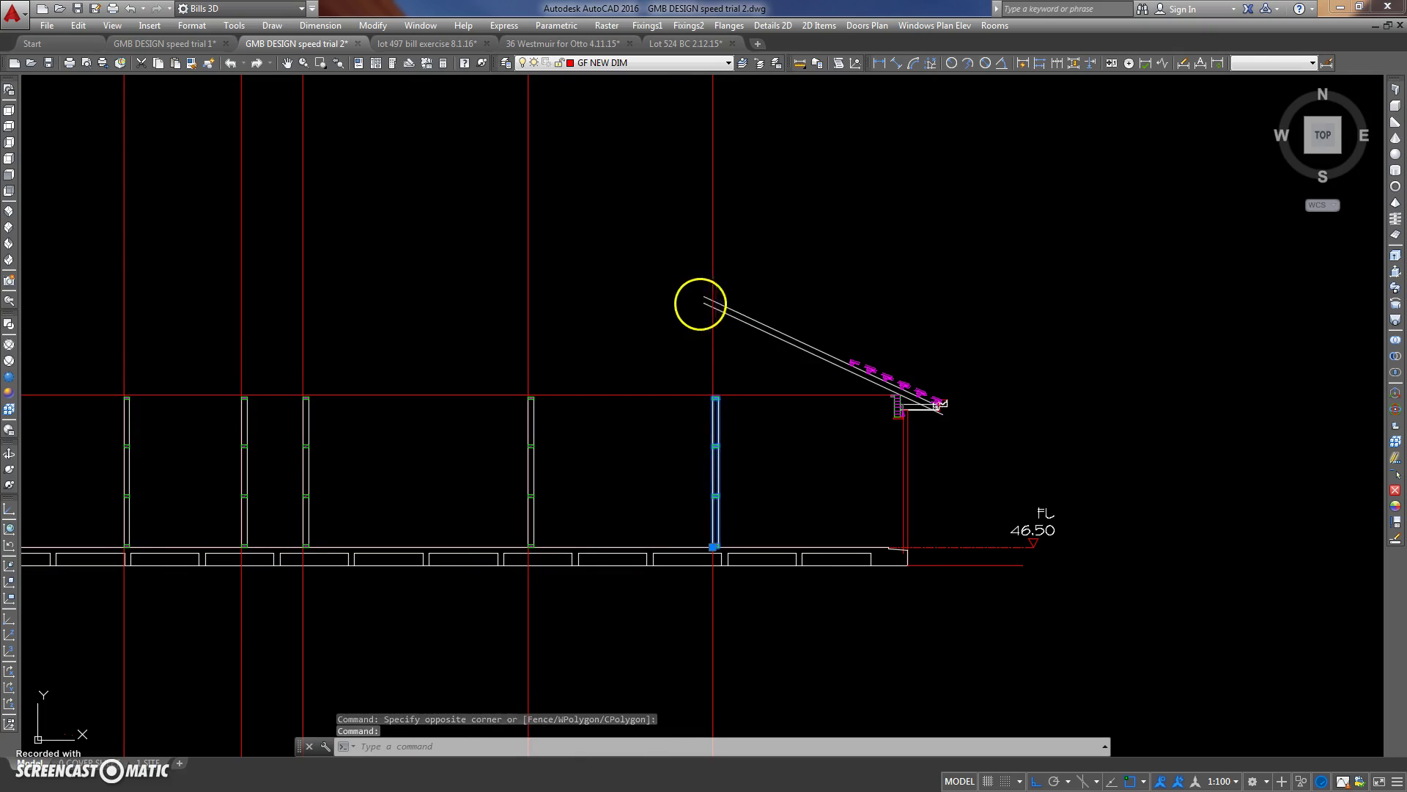
pyautogui.press('Delete')
# Trim the right roof line back to the red projection line.
pyautogui.write('tr')
pyautogui.press('Return')
pyautogui.moveTo(726, 257)
pyautogui.mouseDown()
pyautogui.moveTo(681, 257)
pyautogui.moveTo(676, 324)
pyautogui.mouseUp()
pyautogui.press('Return')
# Trim the left roof line back at its red projection line.
pyautogui.press('Return')
pyautogui.press('Return')
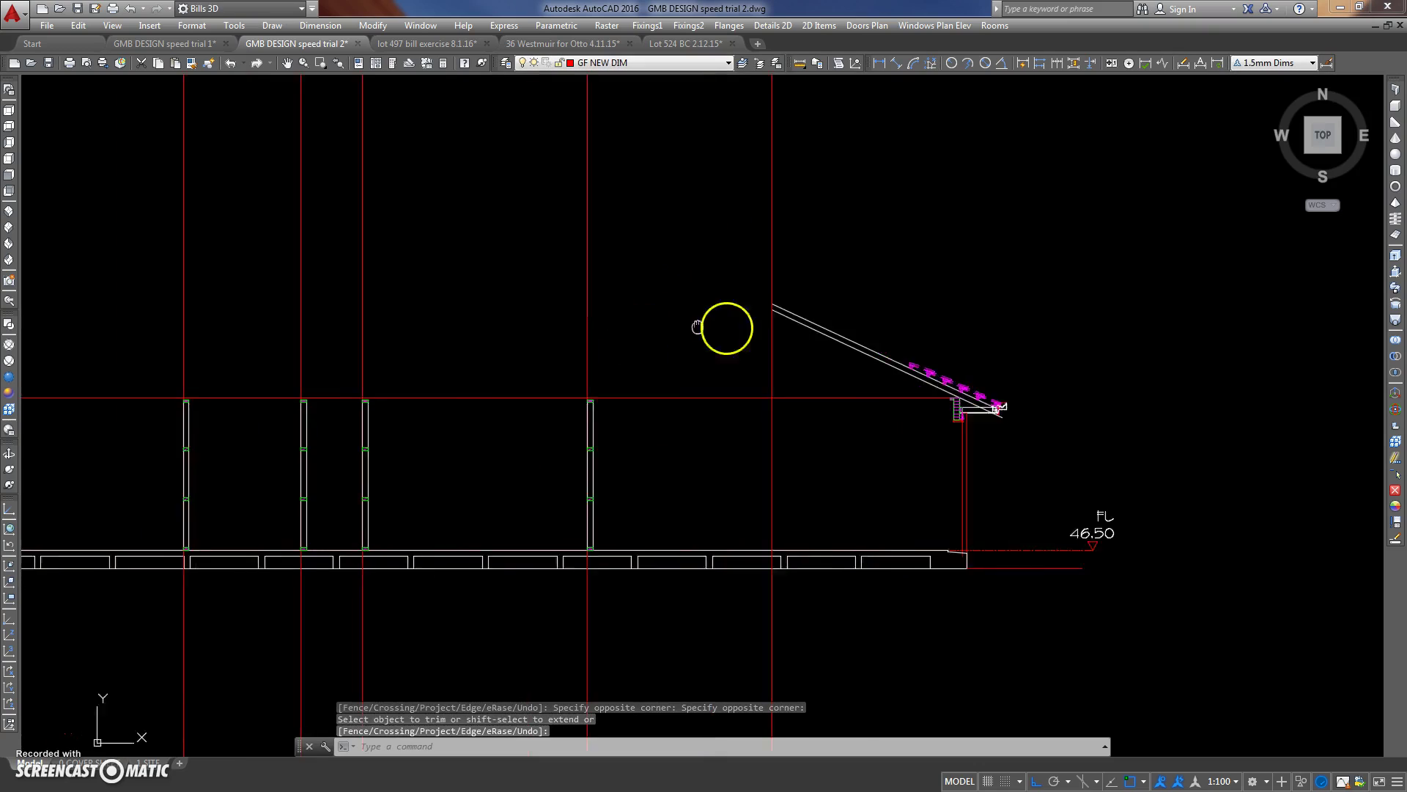
pyautogui.scroll(-3, 704, 327)
pyautogui.moveTo(362, 308); pyautogui.dragTo(537, 295, button='middle')
pyautogui.scroll(3, 481, 308)
pyautogui.moveTo(537, 270)
pyautogui.mouseDown()
pyautogui.moveTo(506, 290)
pyautogui.moveTo(526, 329)
pyautogui.mouseUp()
pyautogui.press('Return')
pyautogui.click(525, 338)
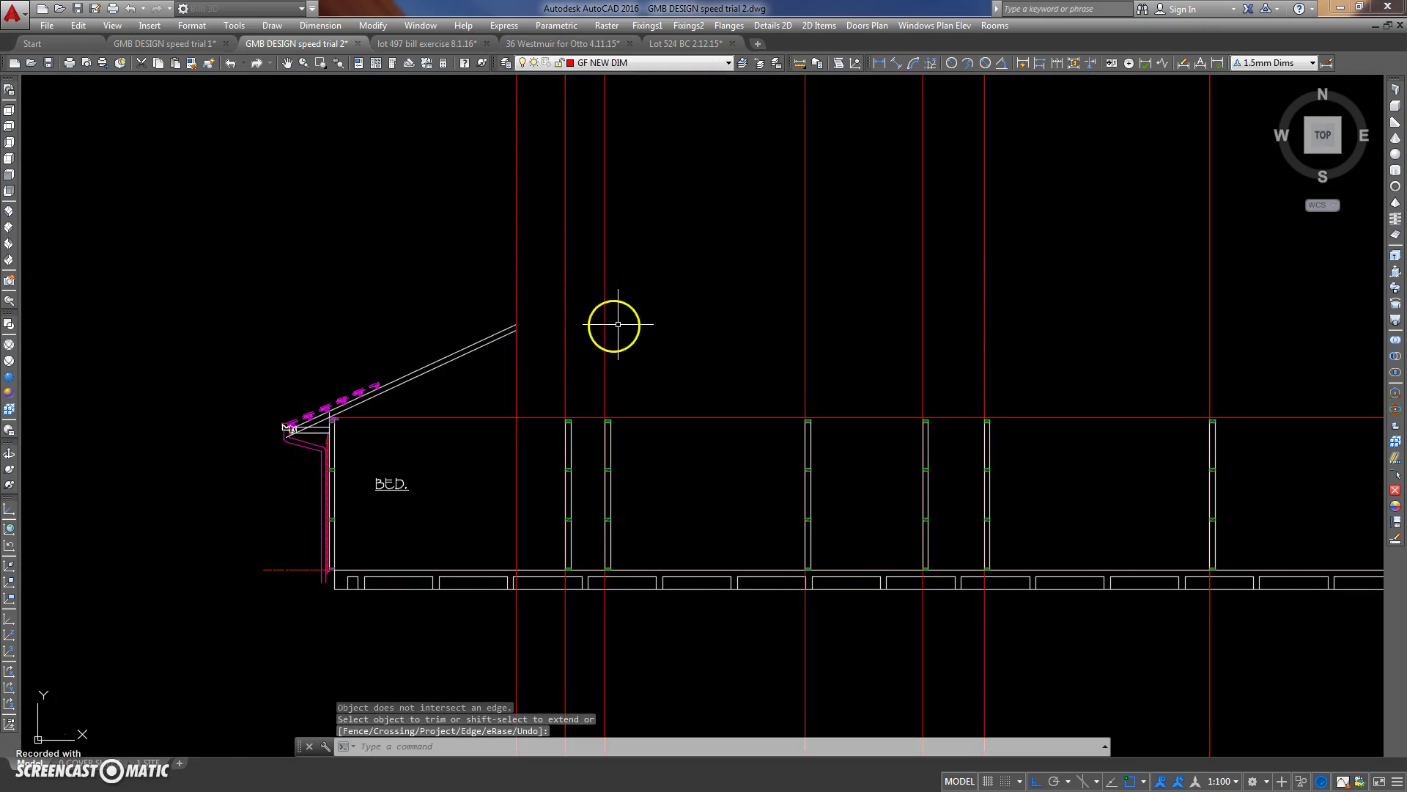
pyautogui.scroll(-3, 486, 315)
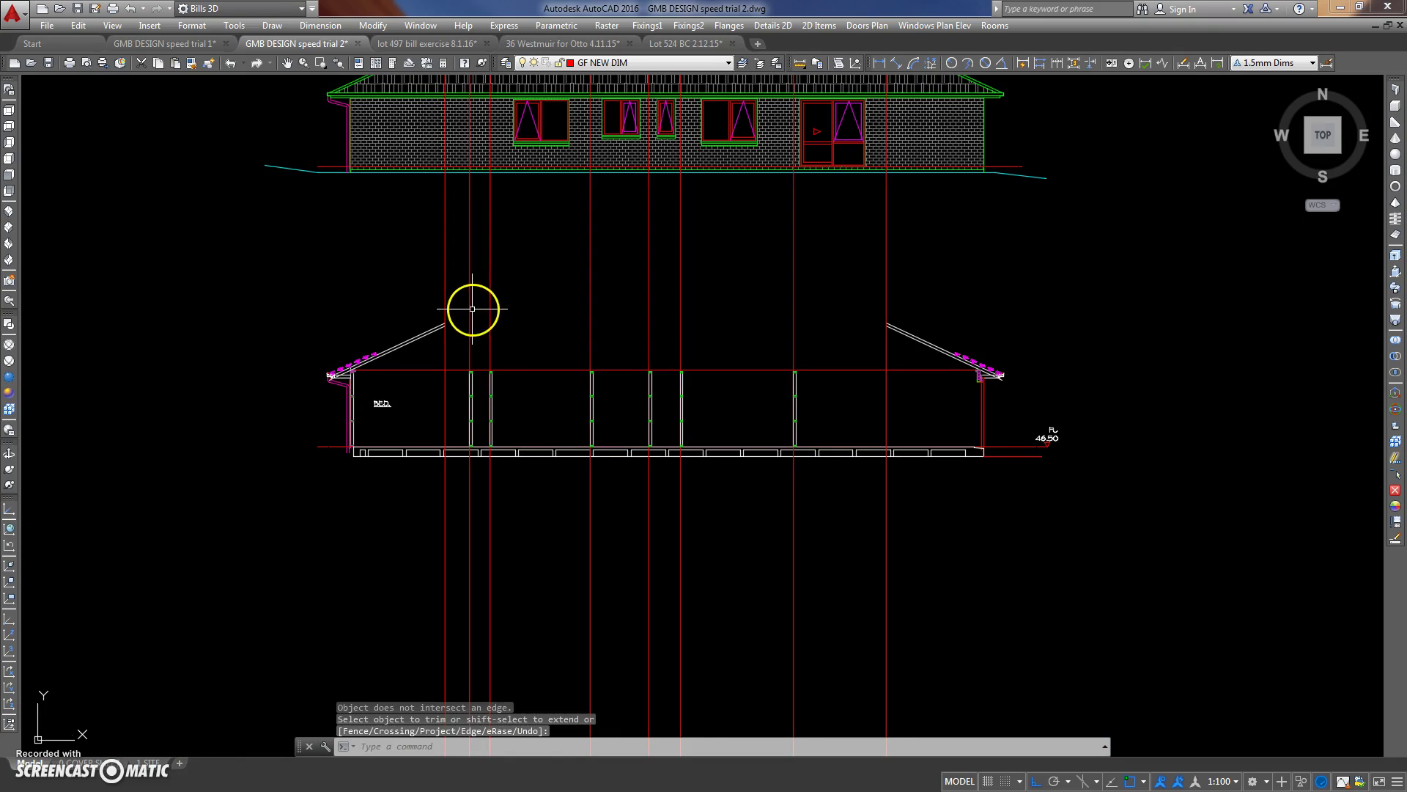
pyautogui.press('Escape')
pyautogui.write('l')
pyautogui.press('Return')
# Draw a horizontal line from the trimmed left roof end to the right roof corner.
pyautogui.click(445, 324)
pyautogui.scroll(3, 784, 315)
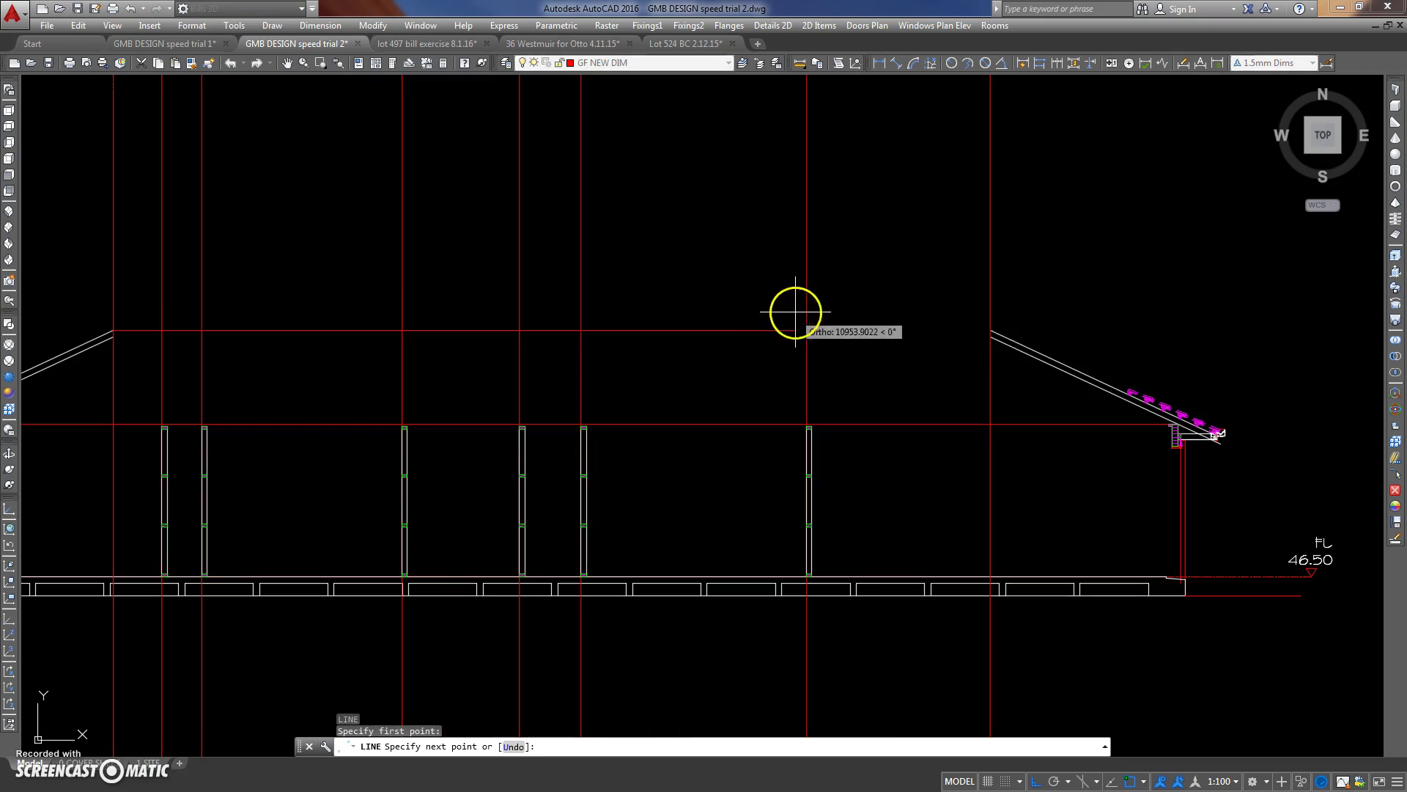
pyautogui.click(991, 331)
pyautogui.press('Return')
# Draw a roof-top line from the left roof corner across to the right corner.
pyautogui.moveTo(446, 319); pyautogui.dragTo(604, 304, button='middle')
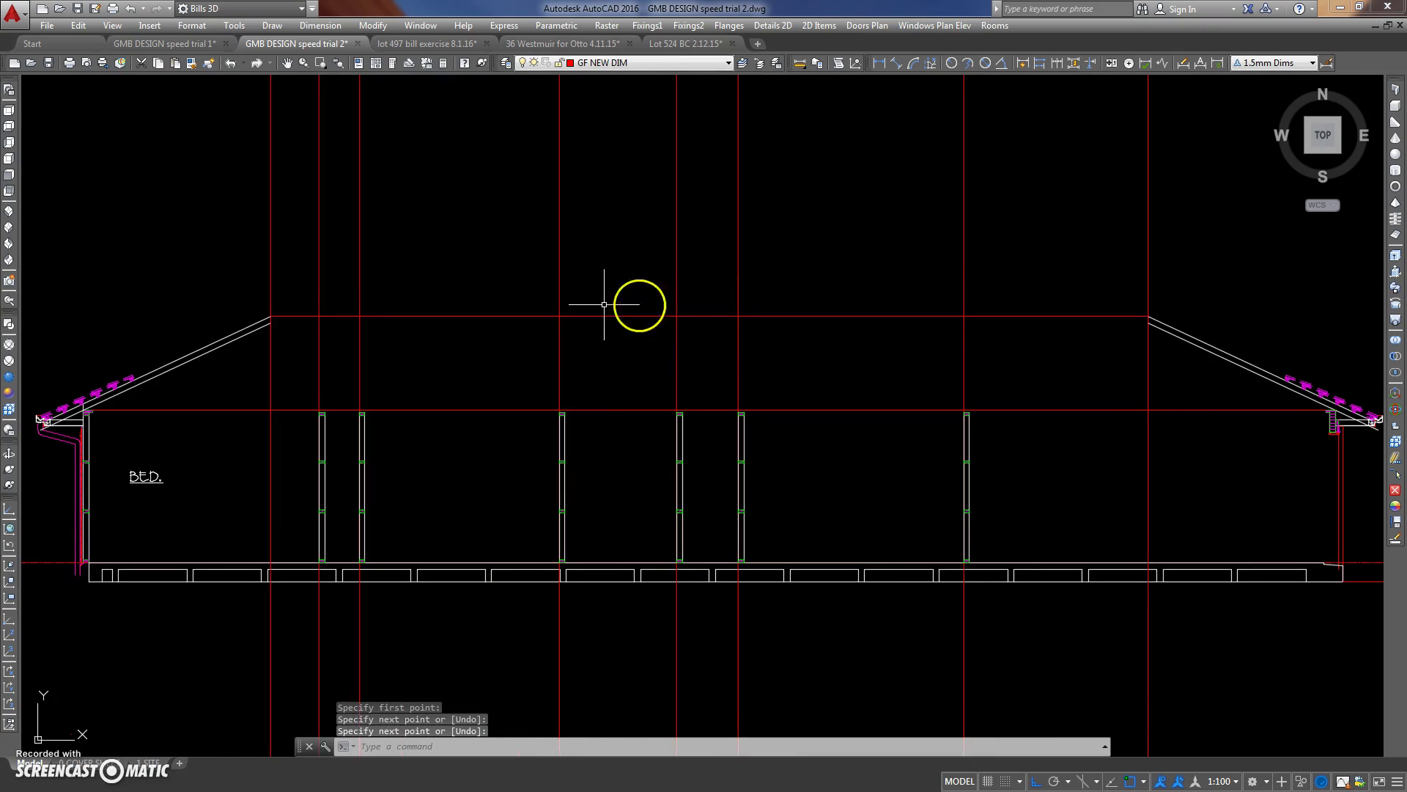
pyautogui.press('Return')
pyautogui.click(271, 317)
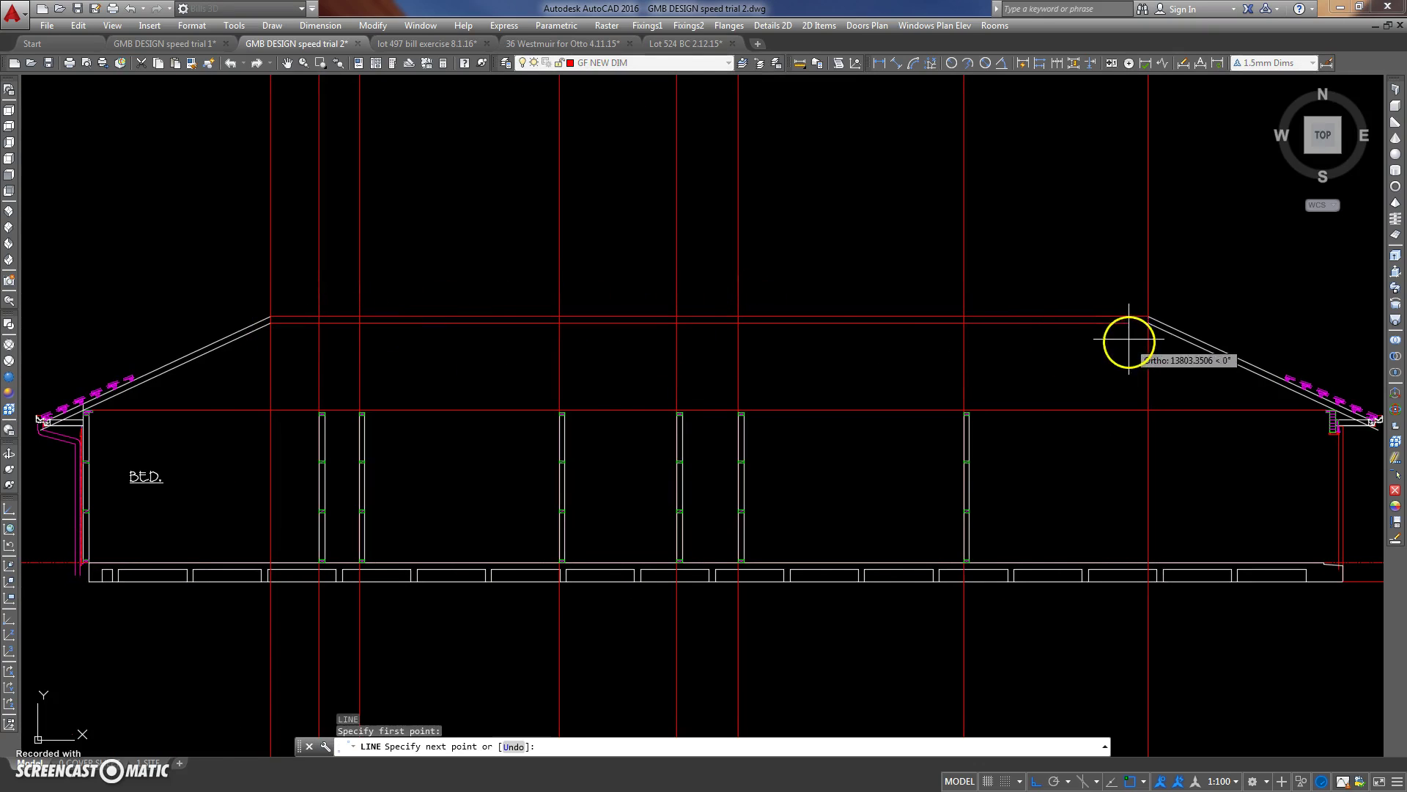
pyautogui.click(1147, 320)
pyautogui.press('Return')
pyautogui.scroll(-3, 587, 264)
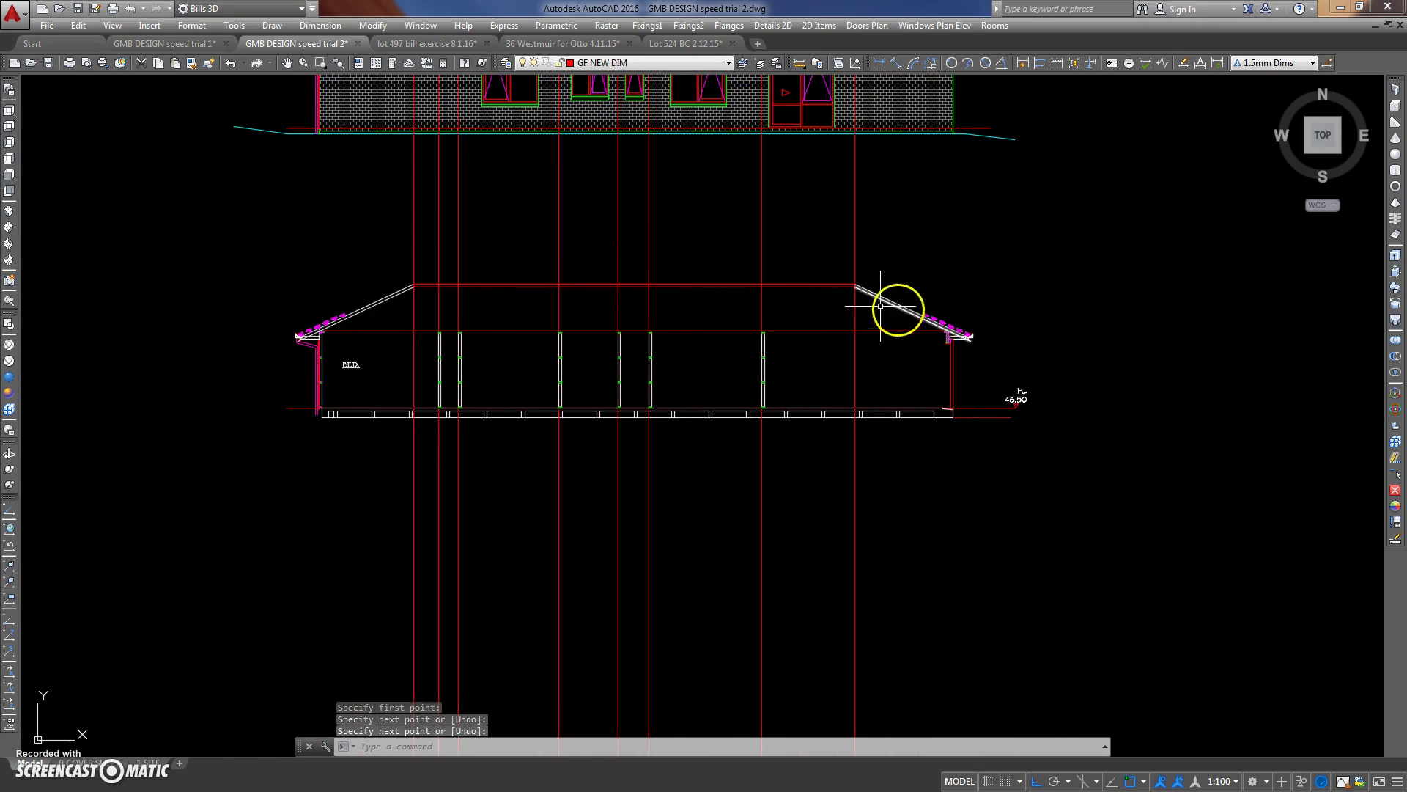
pyautogui.scroll(5, 343, 329)
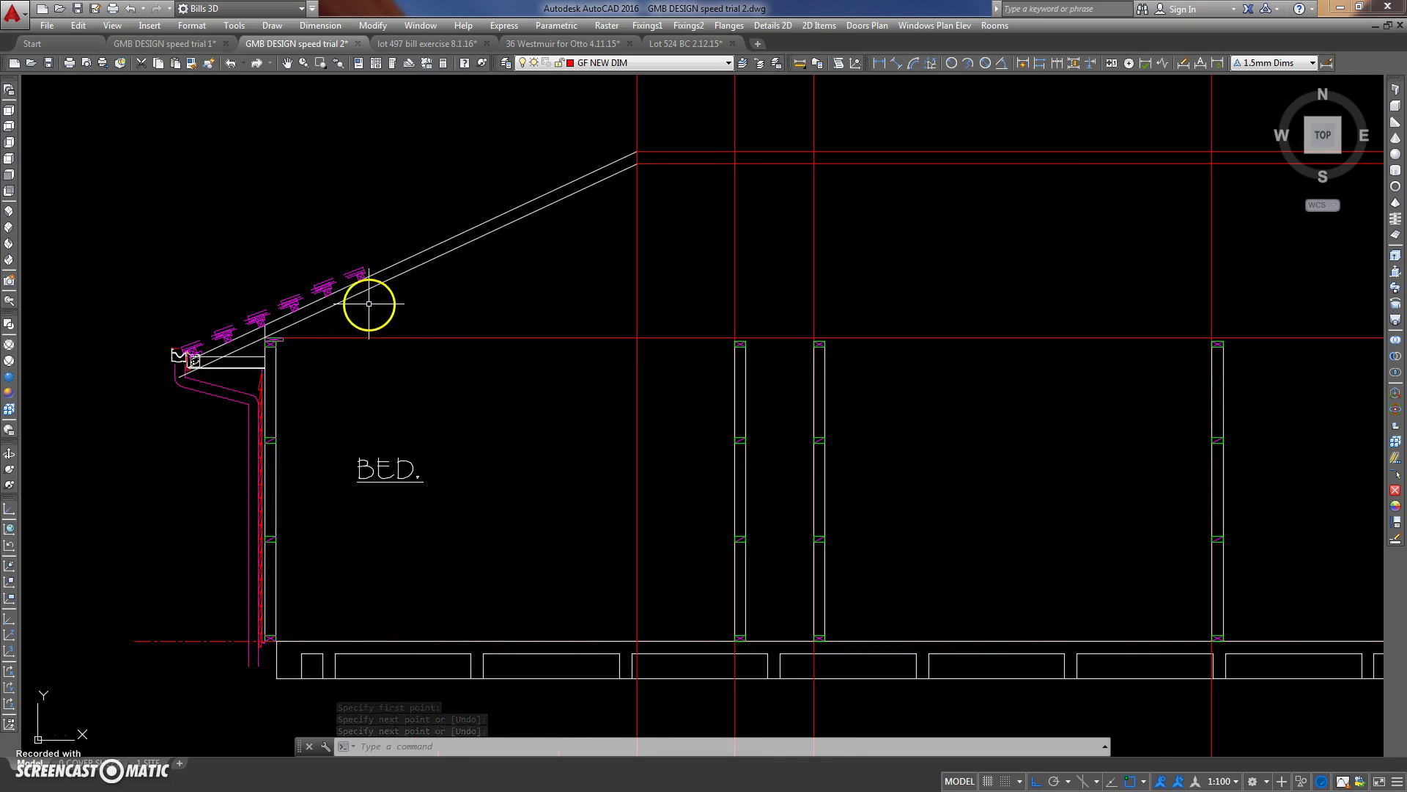
# Draw a line from the left eave to the right eave wall.
pyautogui.press('Return')
pyautogui.scroll(3, 330, 348)
pyautogui.click(240, 333)
pyautogui.scroll(-3, 393, 336)
pyautogui.scroll(-2, 893, 364)
pyautogui.scroll(3, 607, 345)
pyautogui.scroll(3, 890, 325)
pyautogui.scroll(3, 890, 325)
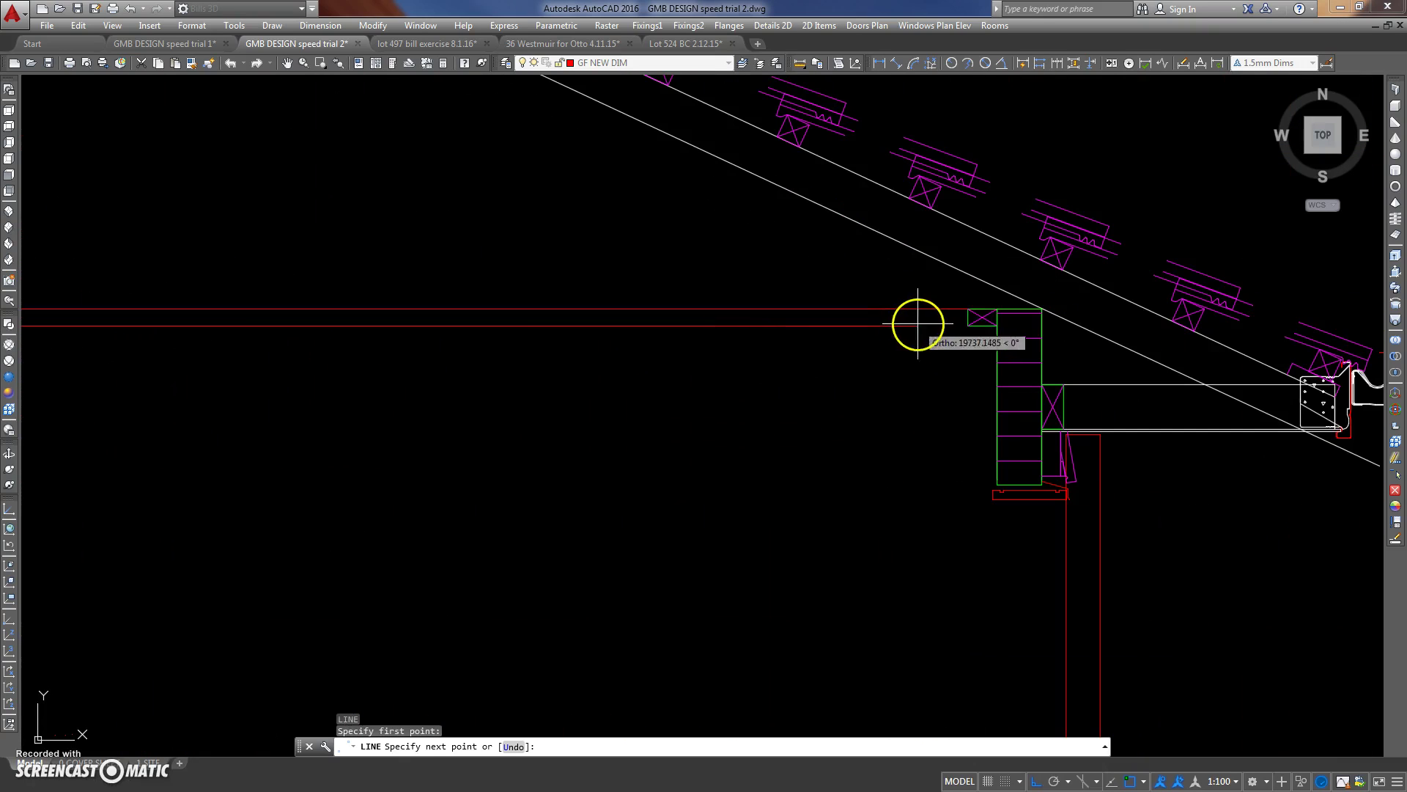
pyautogui.click(970, 323)
pyautogui.press('Return')
pyautogui.scroll(-5, 663, 291)
pyautogui.scroll(-5, 824, 300)
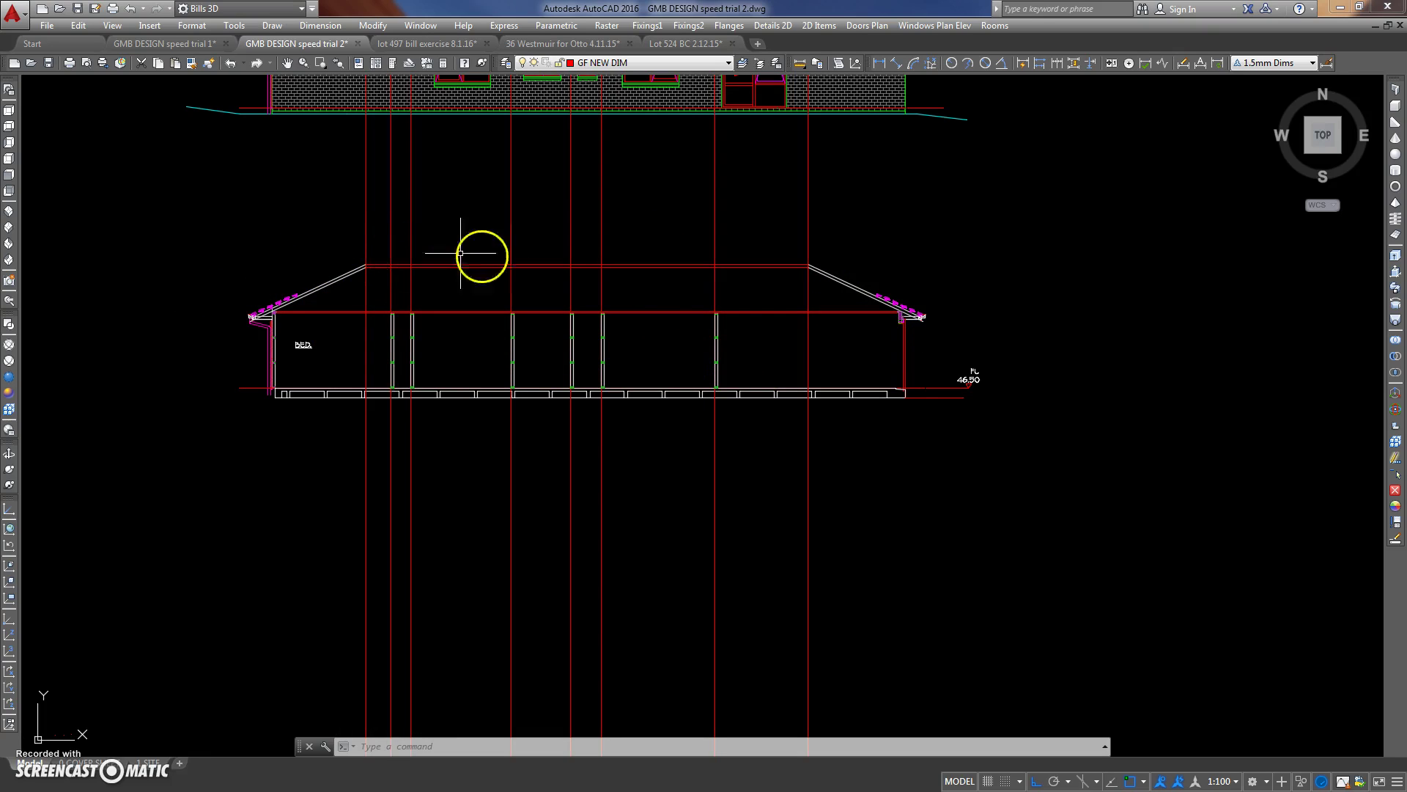
# Erase the eight vertical projection lines running through the section below the elevation.
pyautogui.click(841, 450)
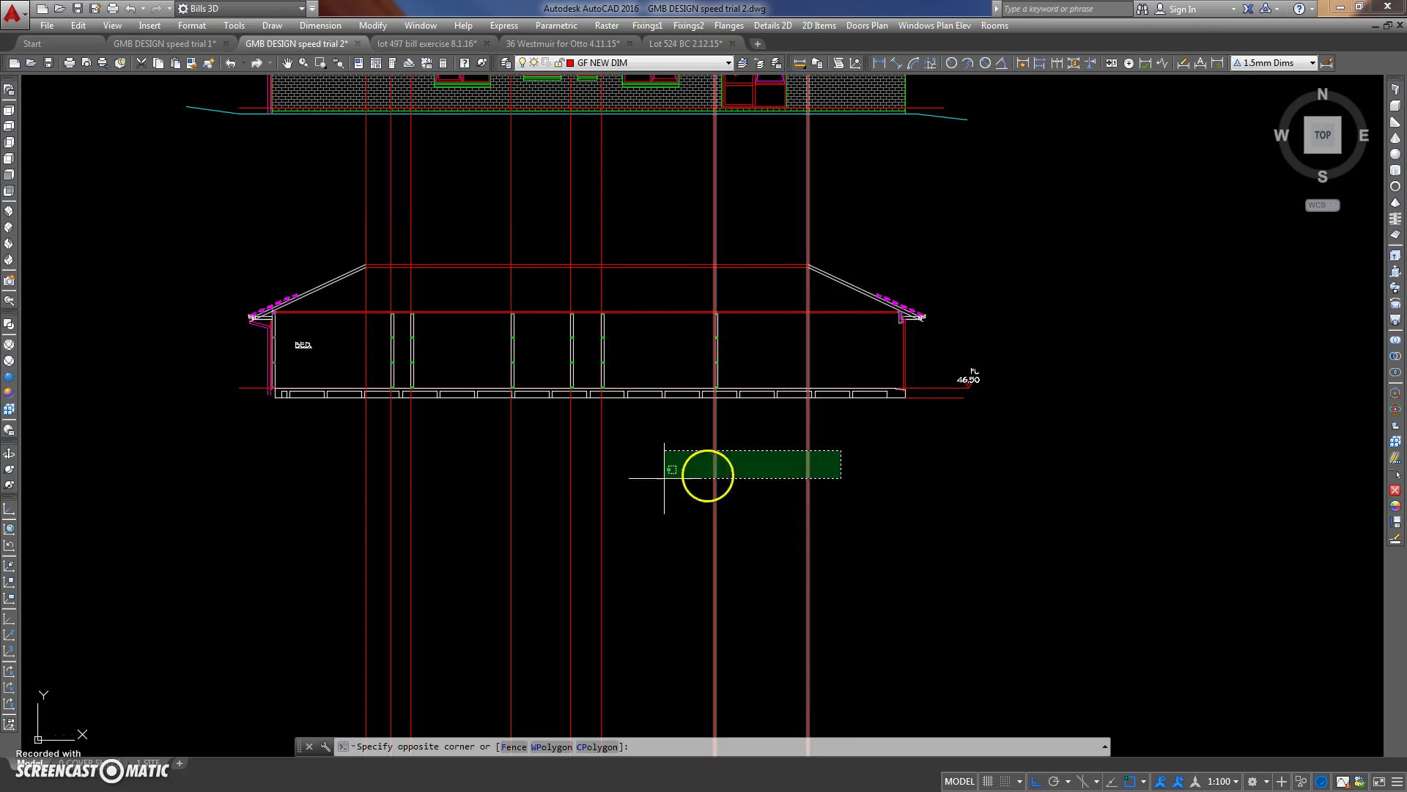
pyautogui.click(324, 513)
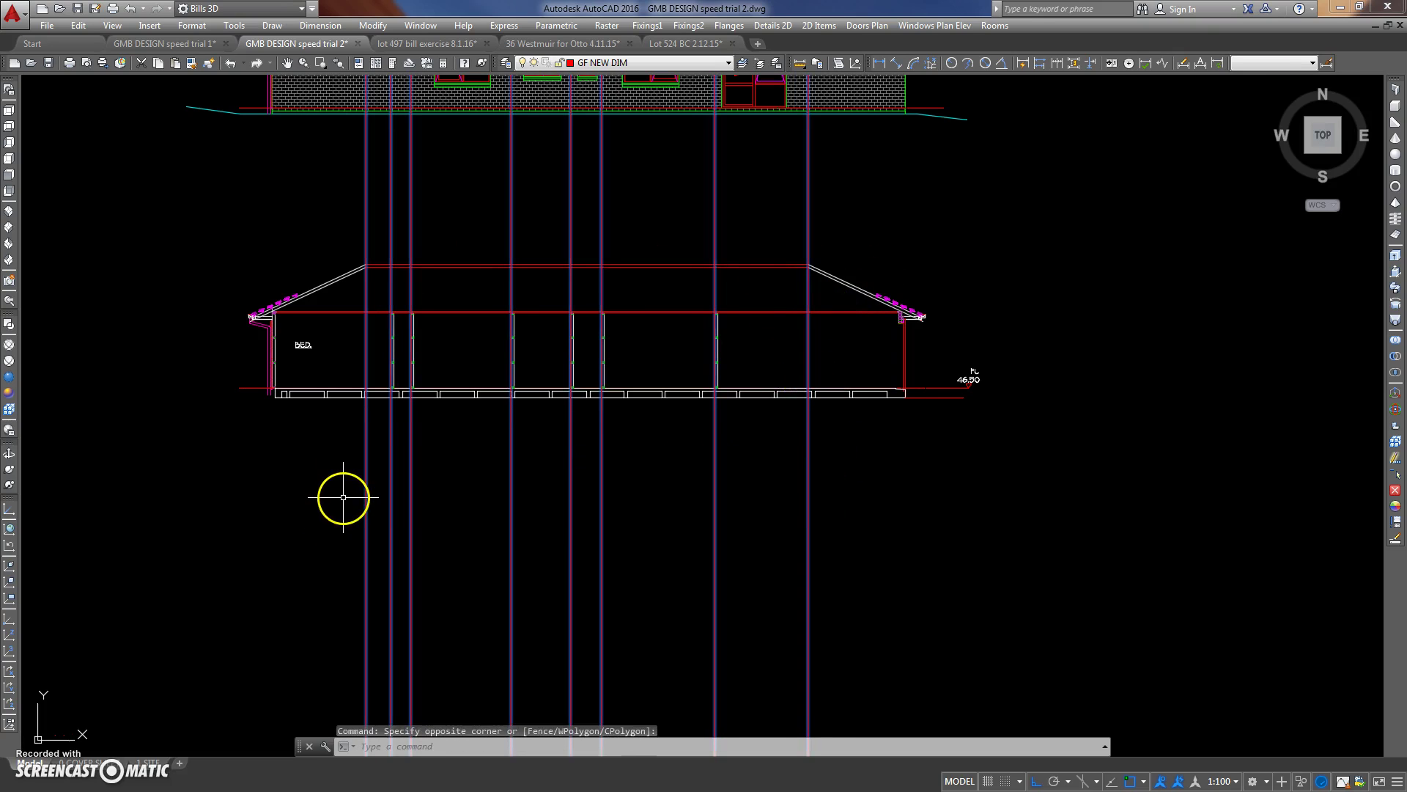
pyautogui.press('Delete')
pyautogui.moveTo(555, 369); pyautogui.dragTo(682, 393, button='middle')
pyautogui.scroll(2, 613, 400)
pyautogui.scroll(-2, 626, 393)
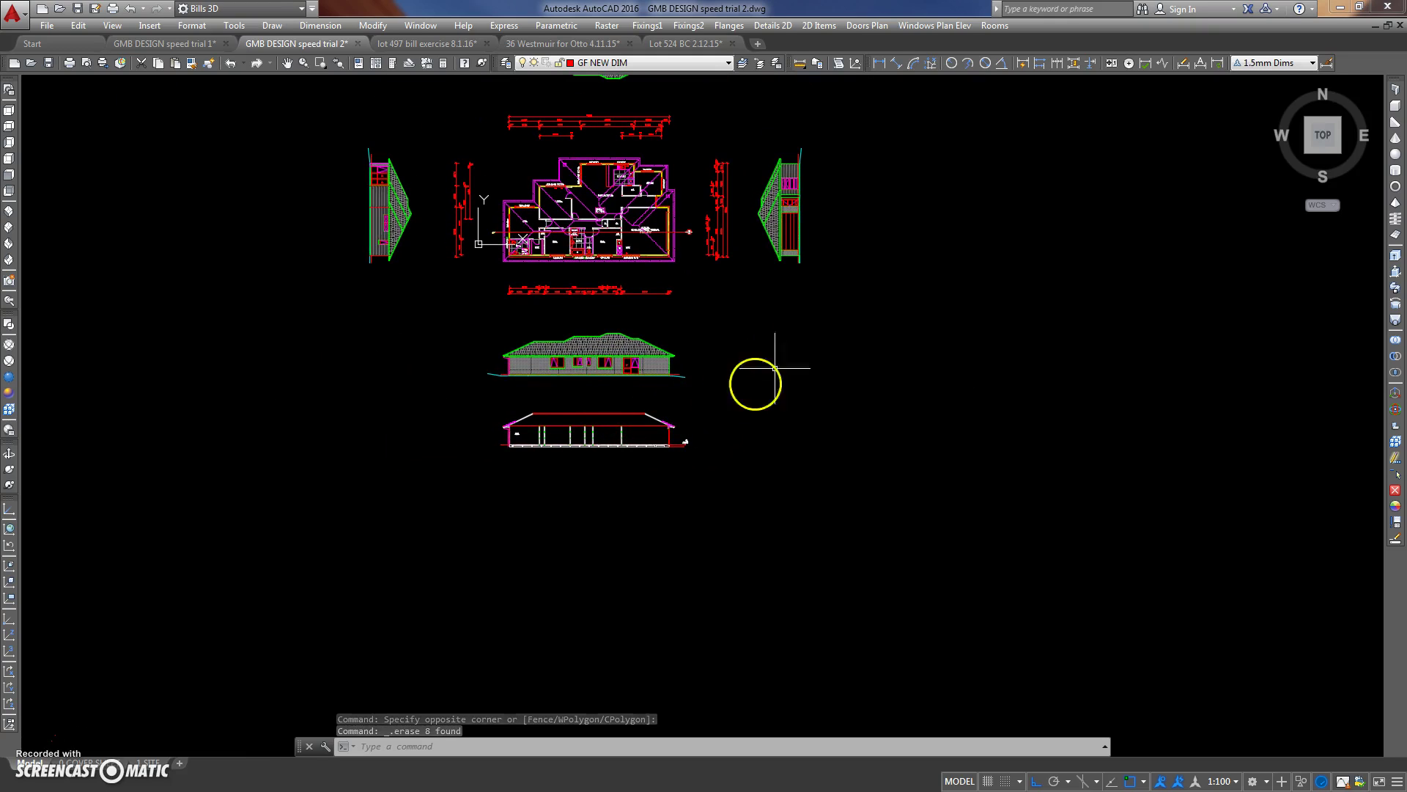
pyautogui.scroll(5, 593, 261)
pyautogui.moveTo(593, 261); pyautogui.dragTo(587, 352, button='middle')
pyautogui.scroll(-3, 572, 386)
pyautogui.scroll(-3, 572, 288)
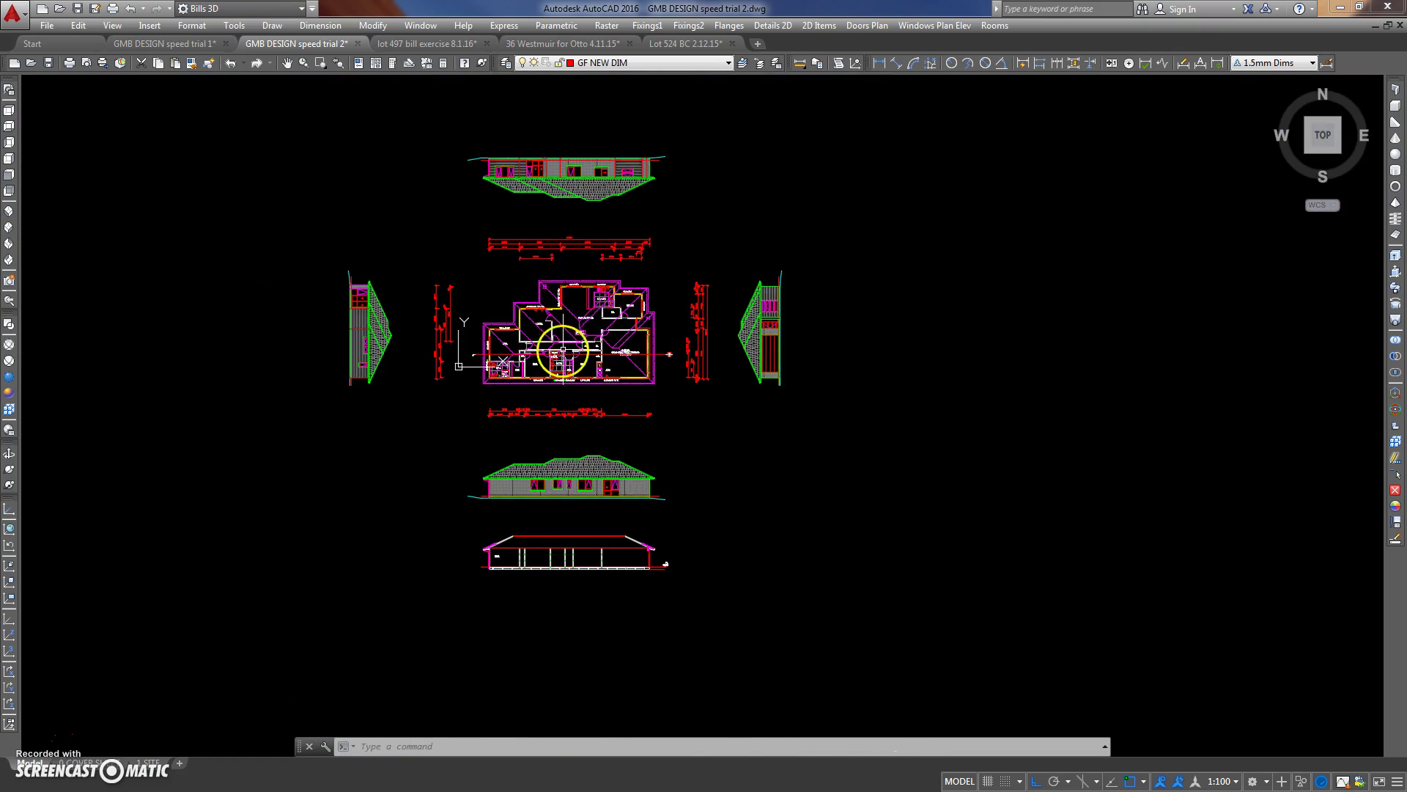
pyautogui.scroll(3, 579, 262)
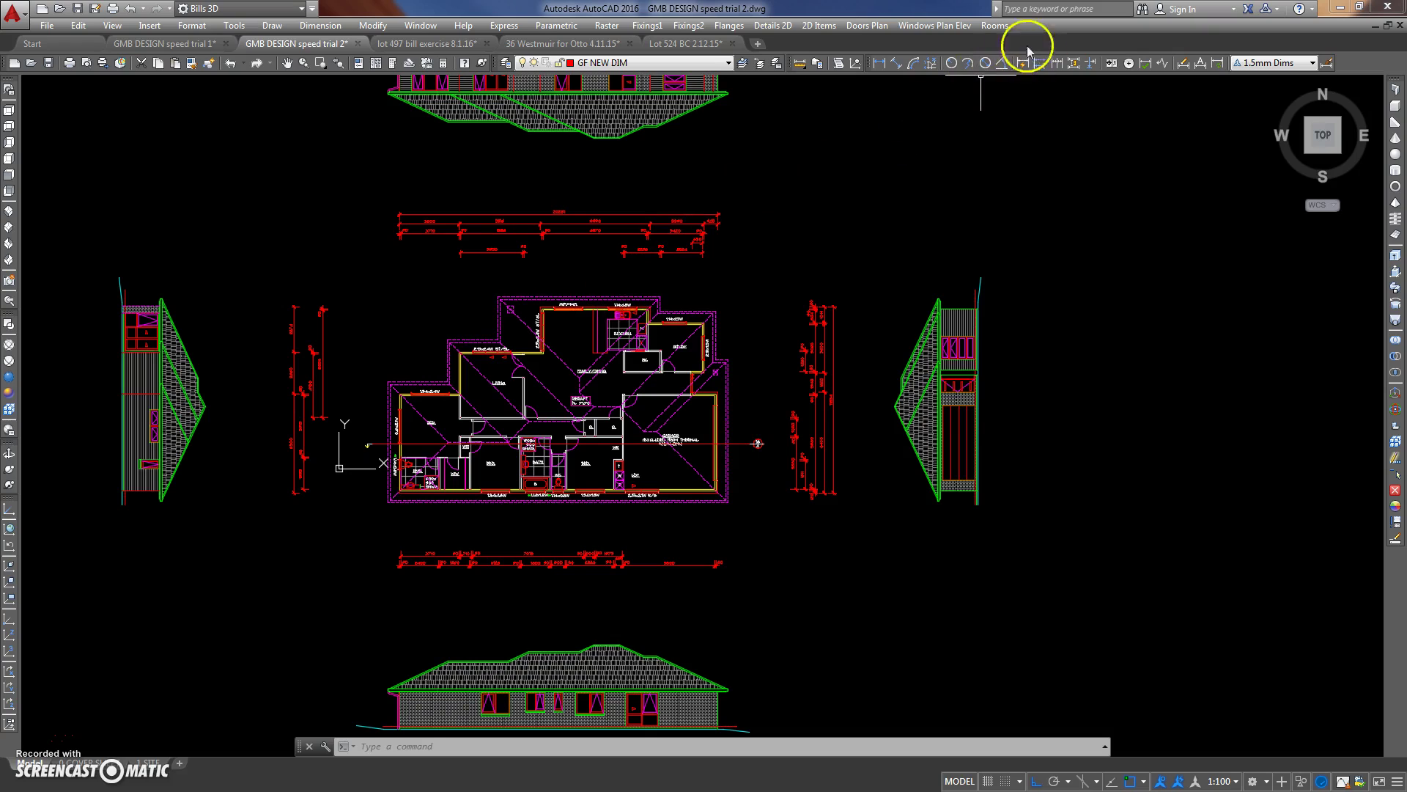
# Place a horizontal section bubble from the annotation blocks above the floor plan.
pyautogui.click(872, 27)
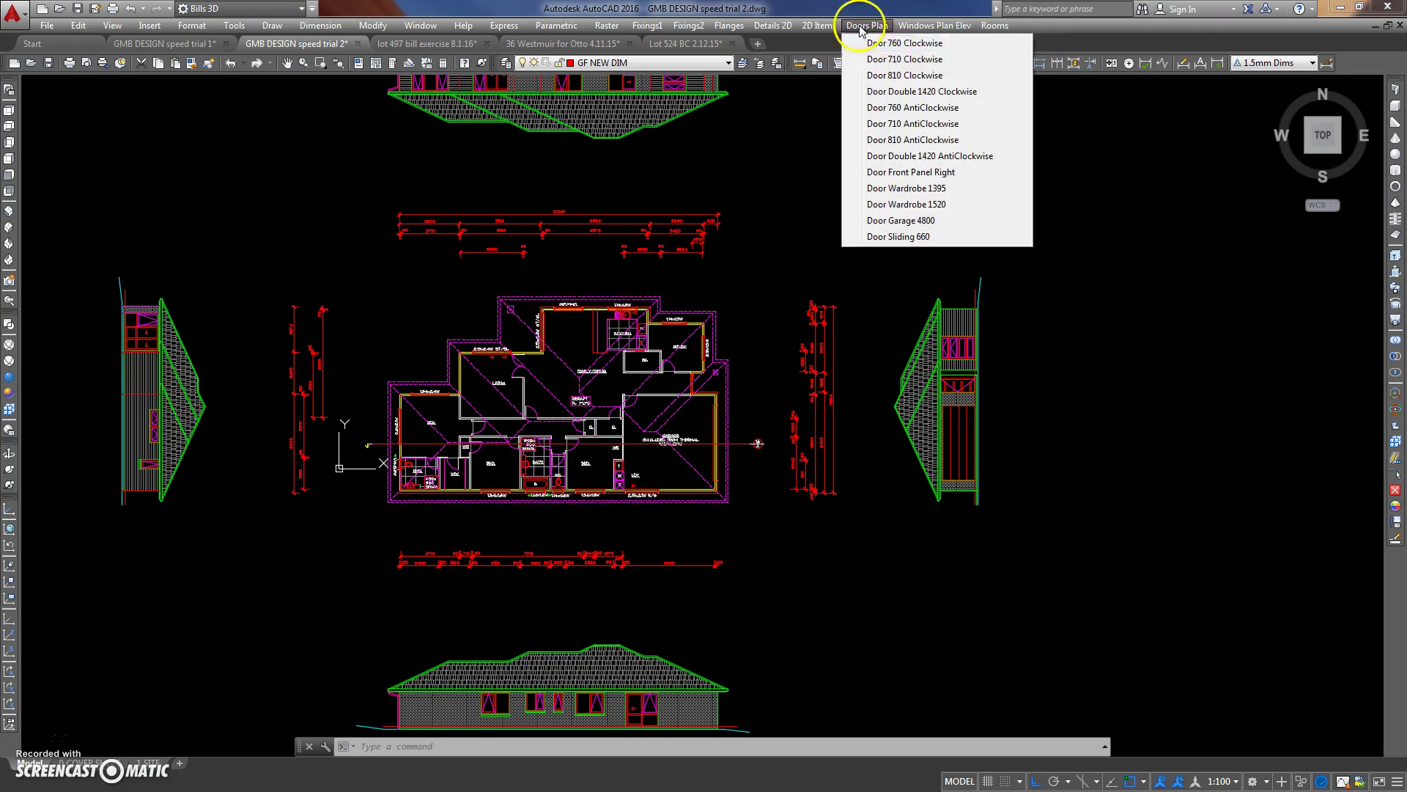
pyautogui.moveTo(848, 43)
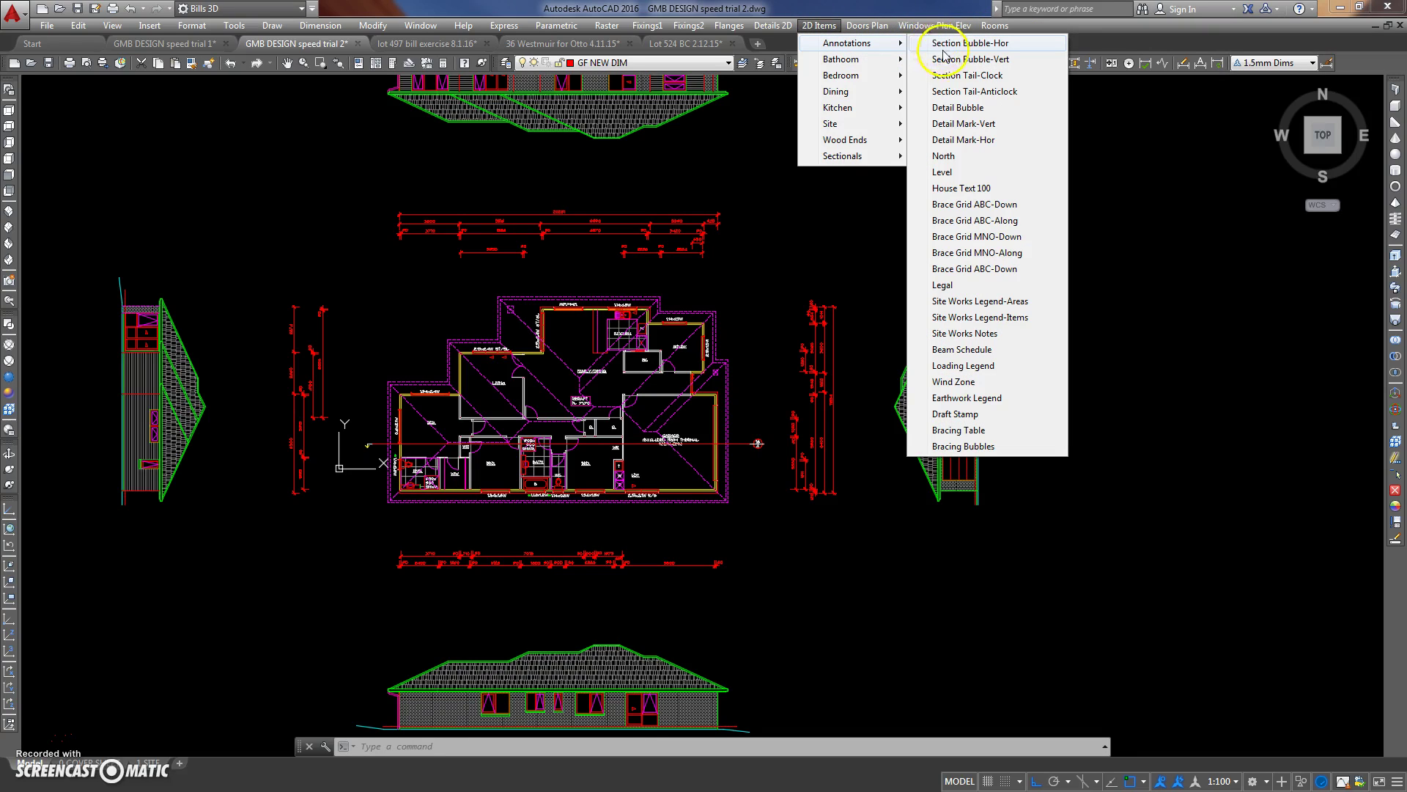
pyautogui.click(953, 60)
pyautogui.scroll(5, 576, 286)
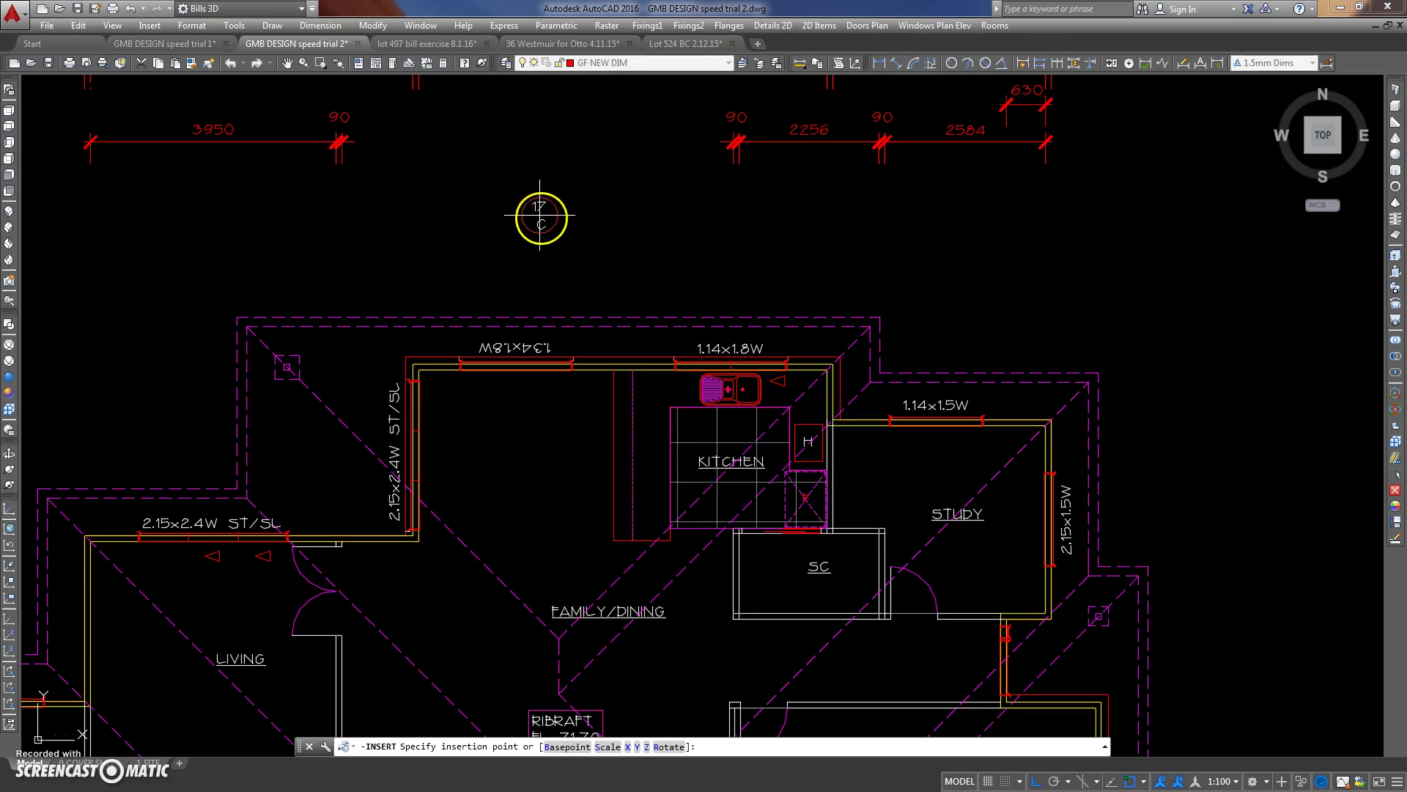
pyautogui.scroll(-3, 564, 202)
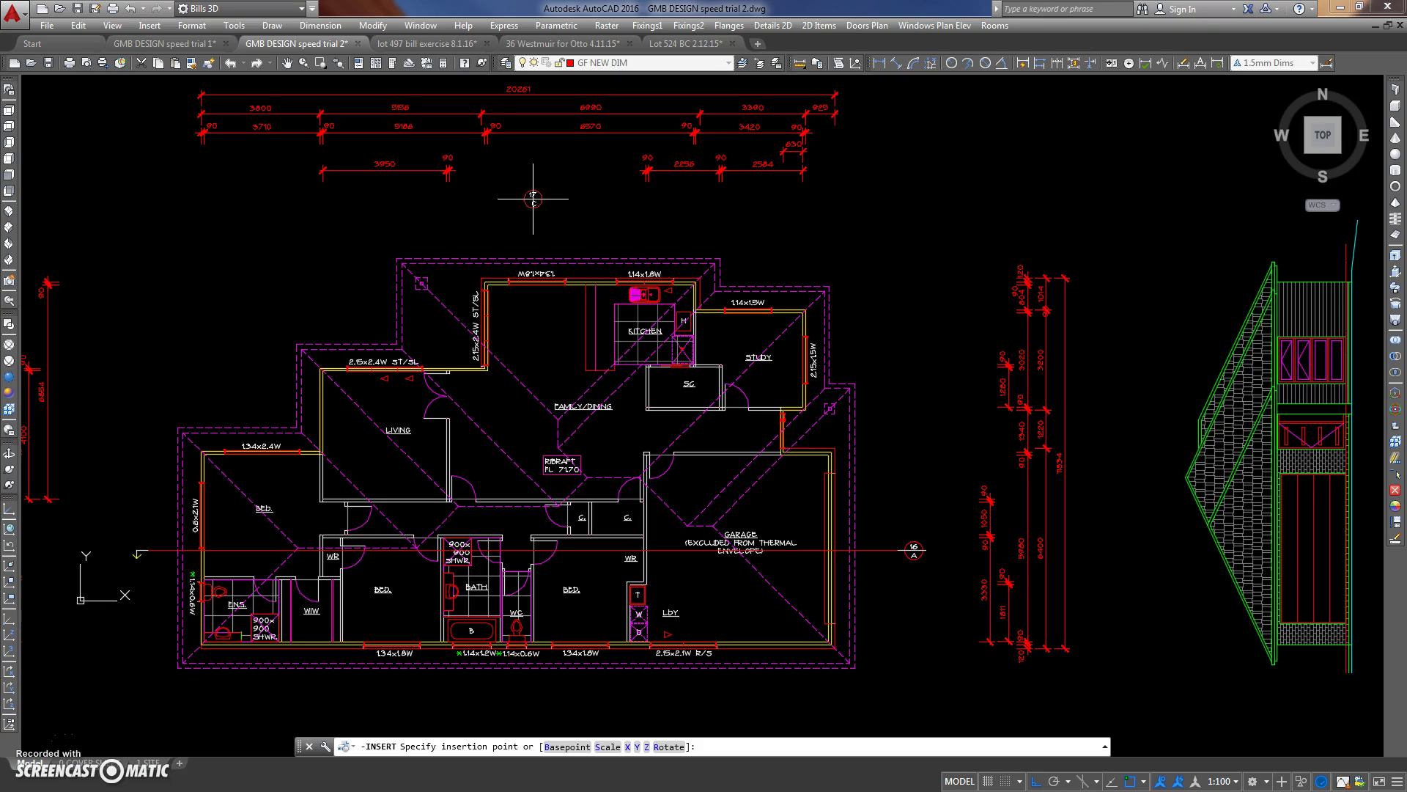
pyautogui.click(532, 198)
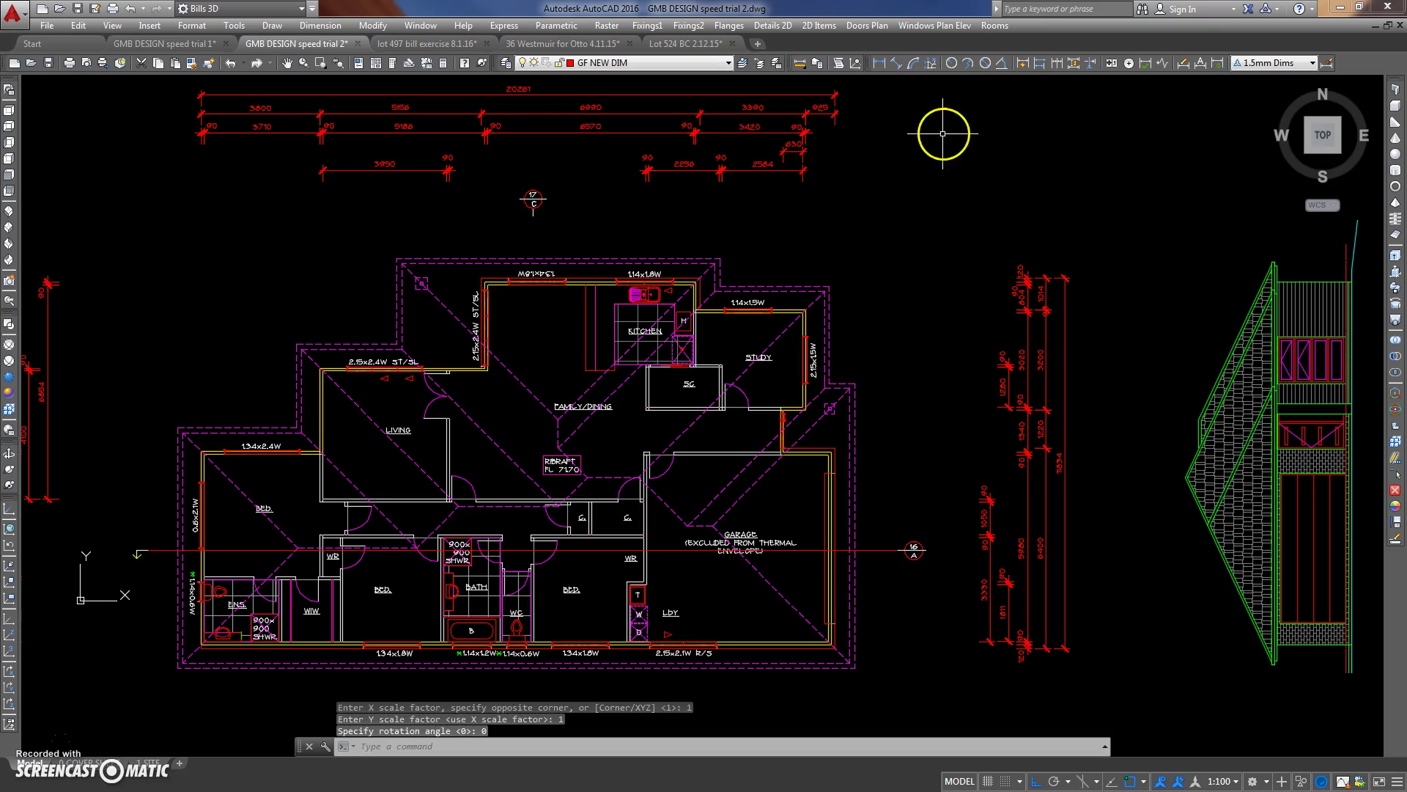
# Insert the anticlockwise section tail beside grid bubble 17, then erase it again.
pyautogui.click(867, 28)
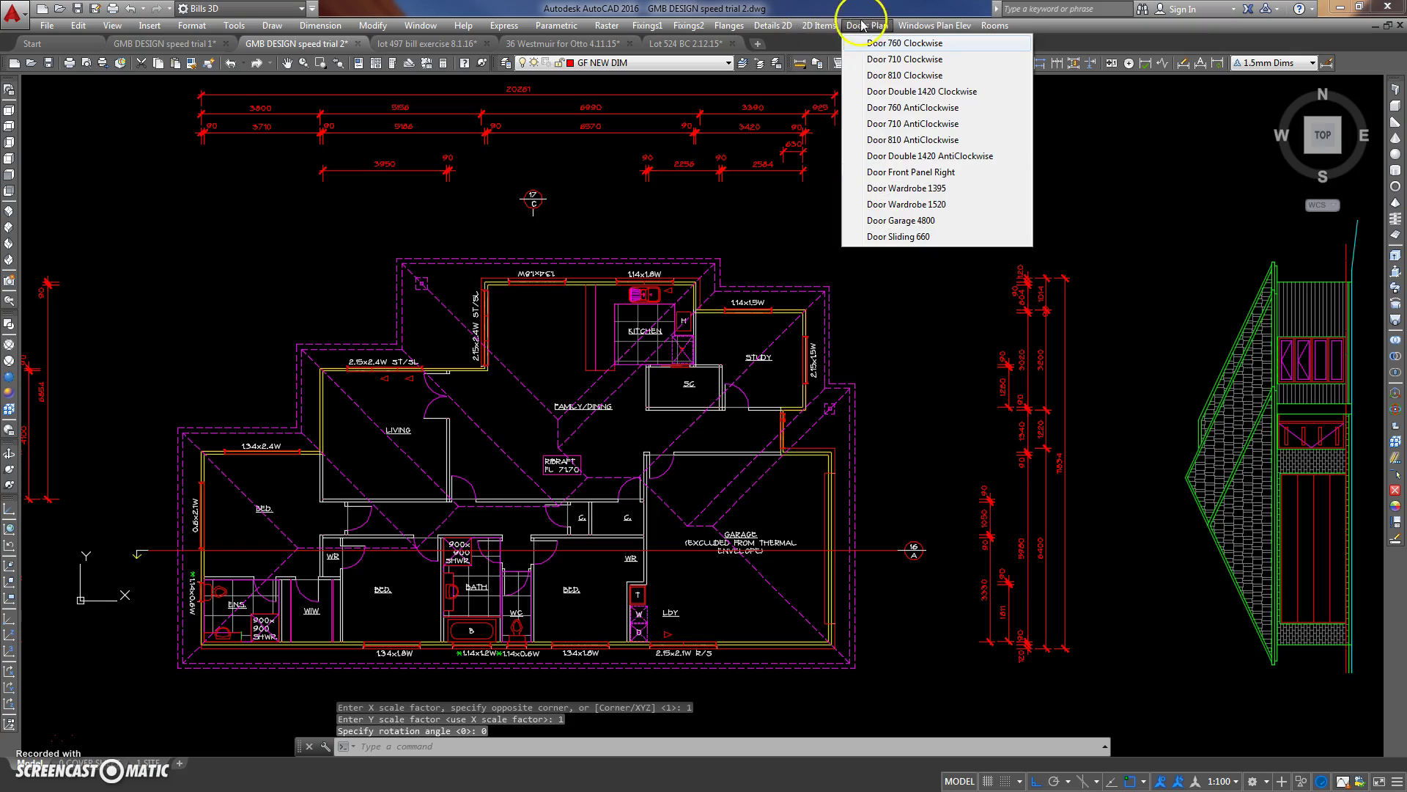
pyautogui.moveTo(847, 42)
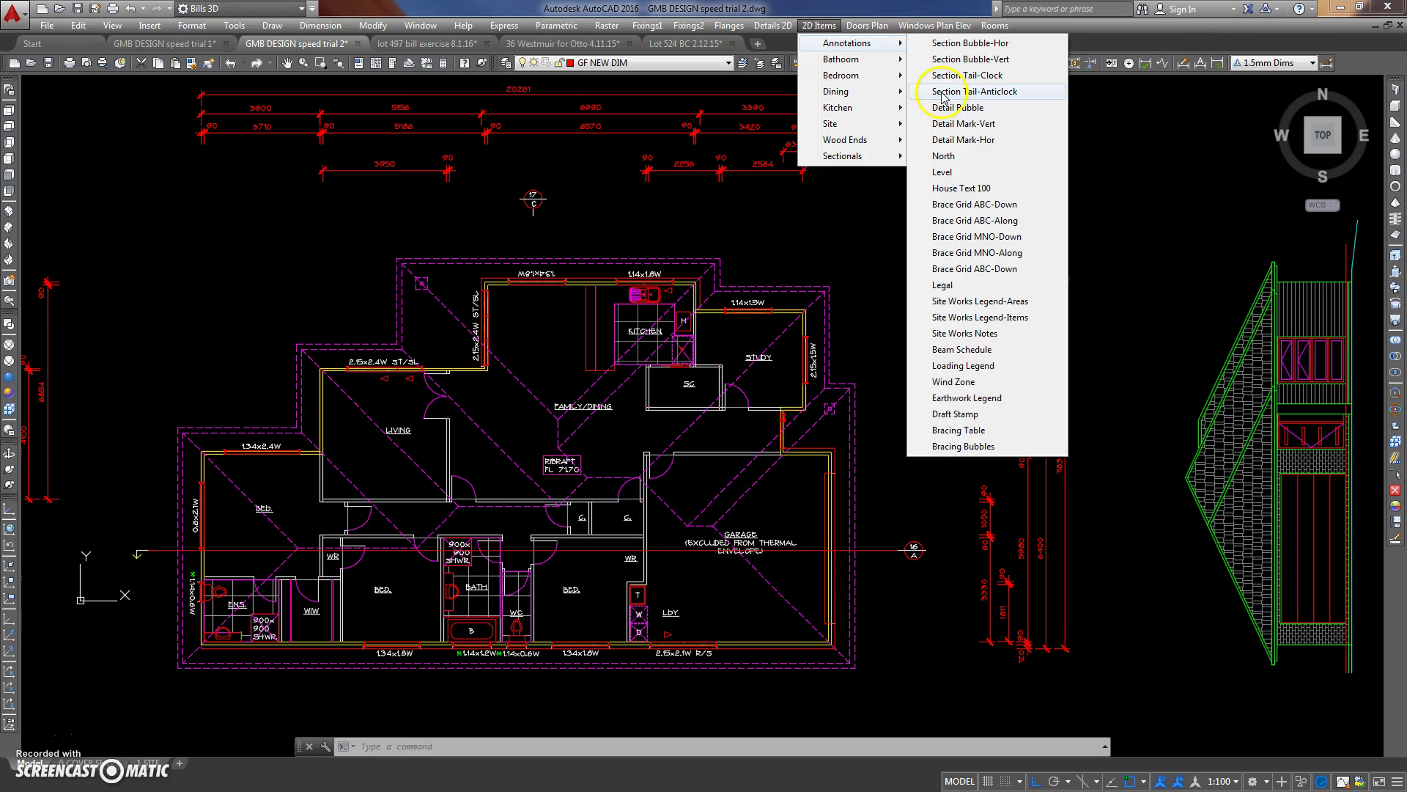
pyautogui.click(944, 94)
pyautogui.scroll(3, 561, 212)
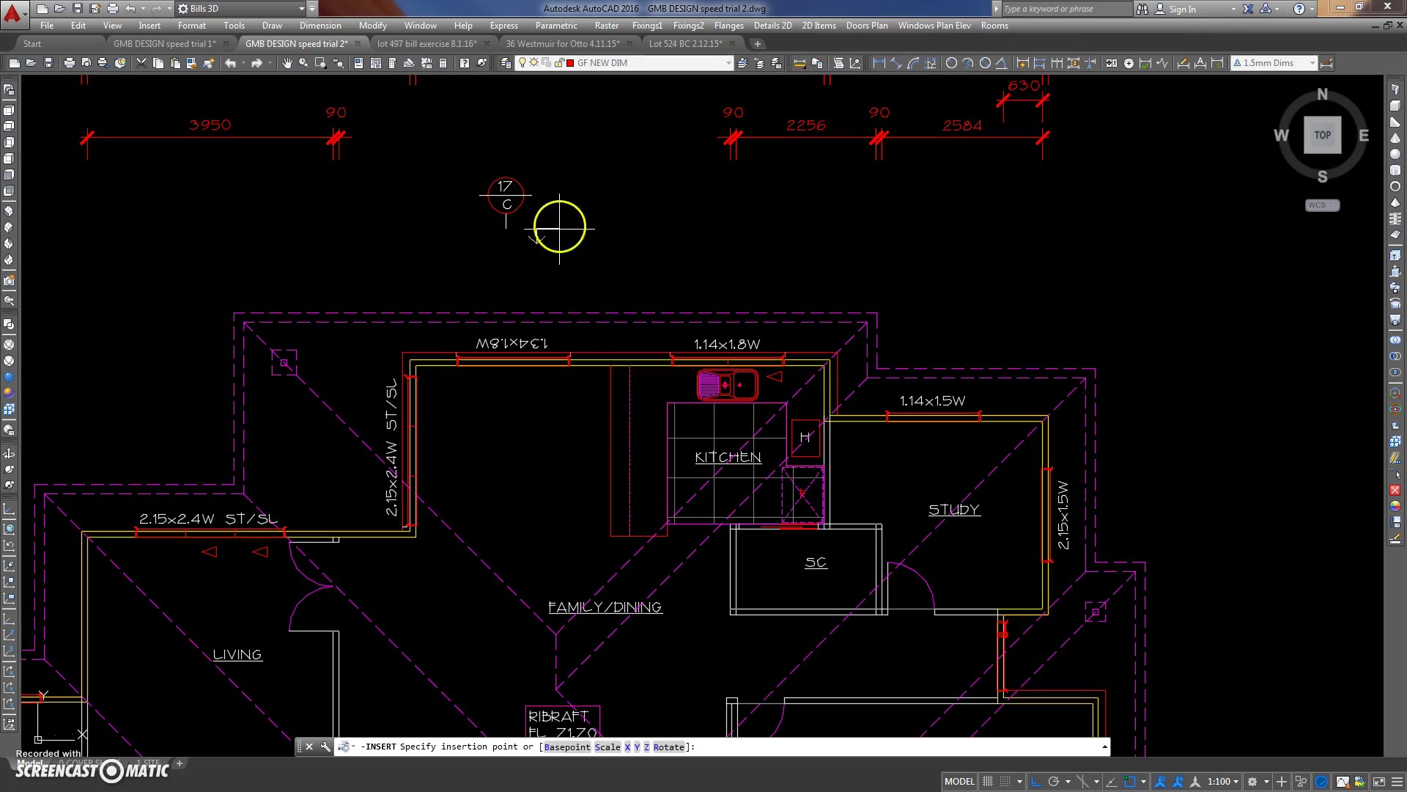
pyautogui.click(547, 247)
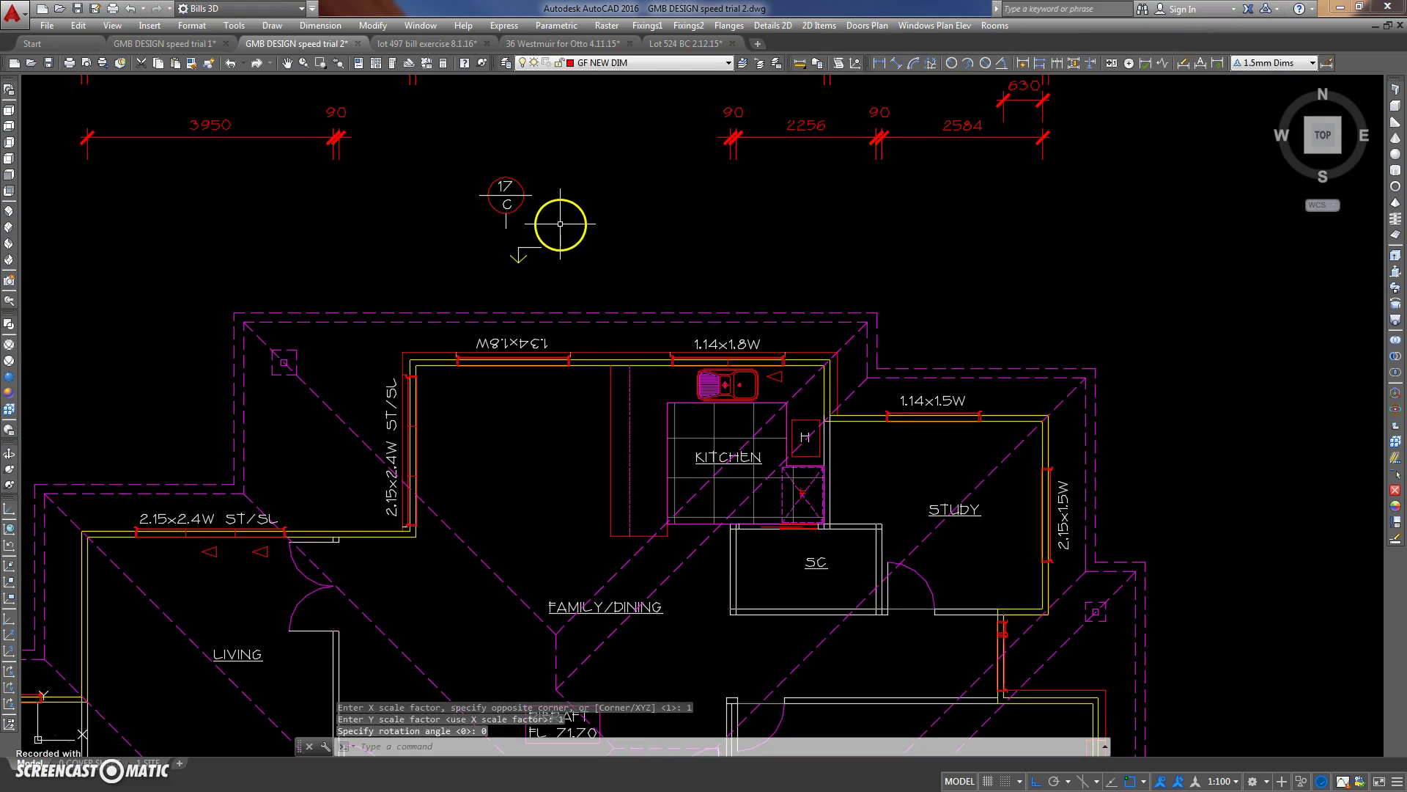
pyautogui.write('RO')
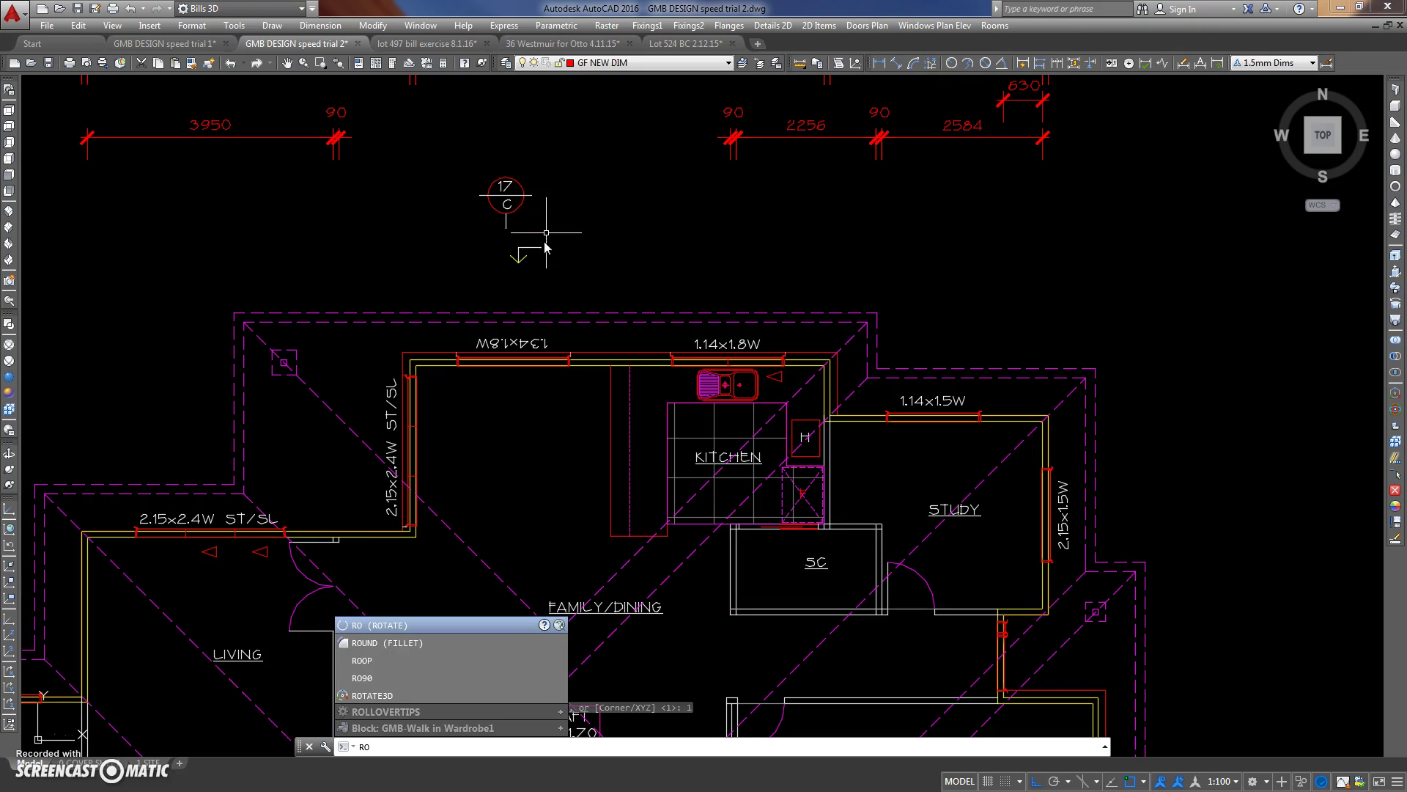
pyautogui.press('Escape')
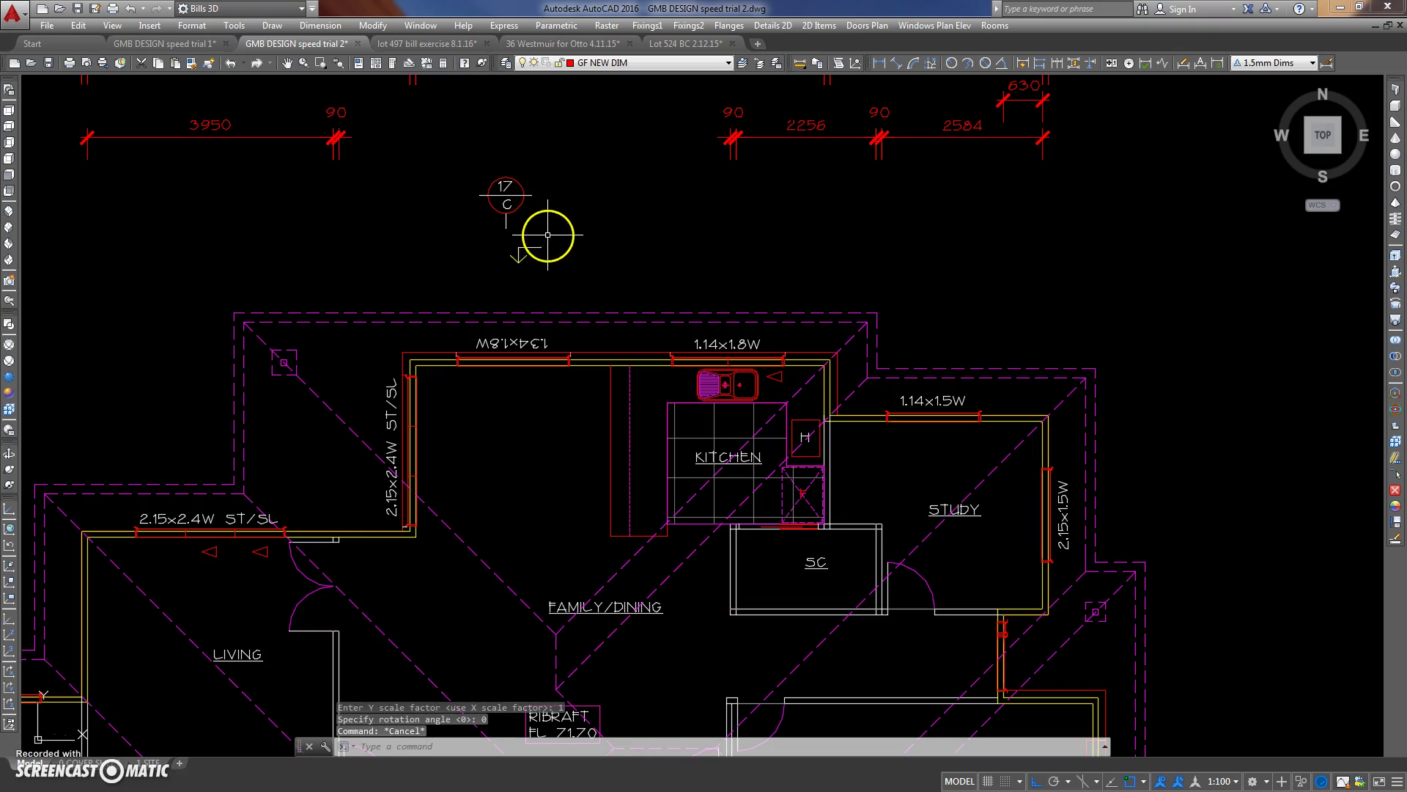
pyautogui.click(528, 250)
pyautogui.click(672, 142)
pyautogui.press('Delete')
pyautogui.scroll(-6, 601, 190)
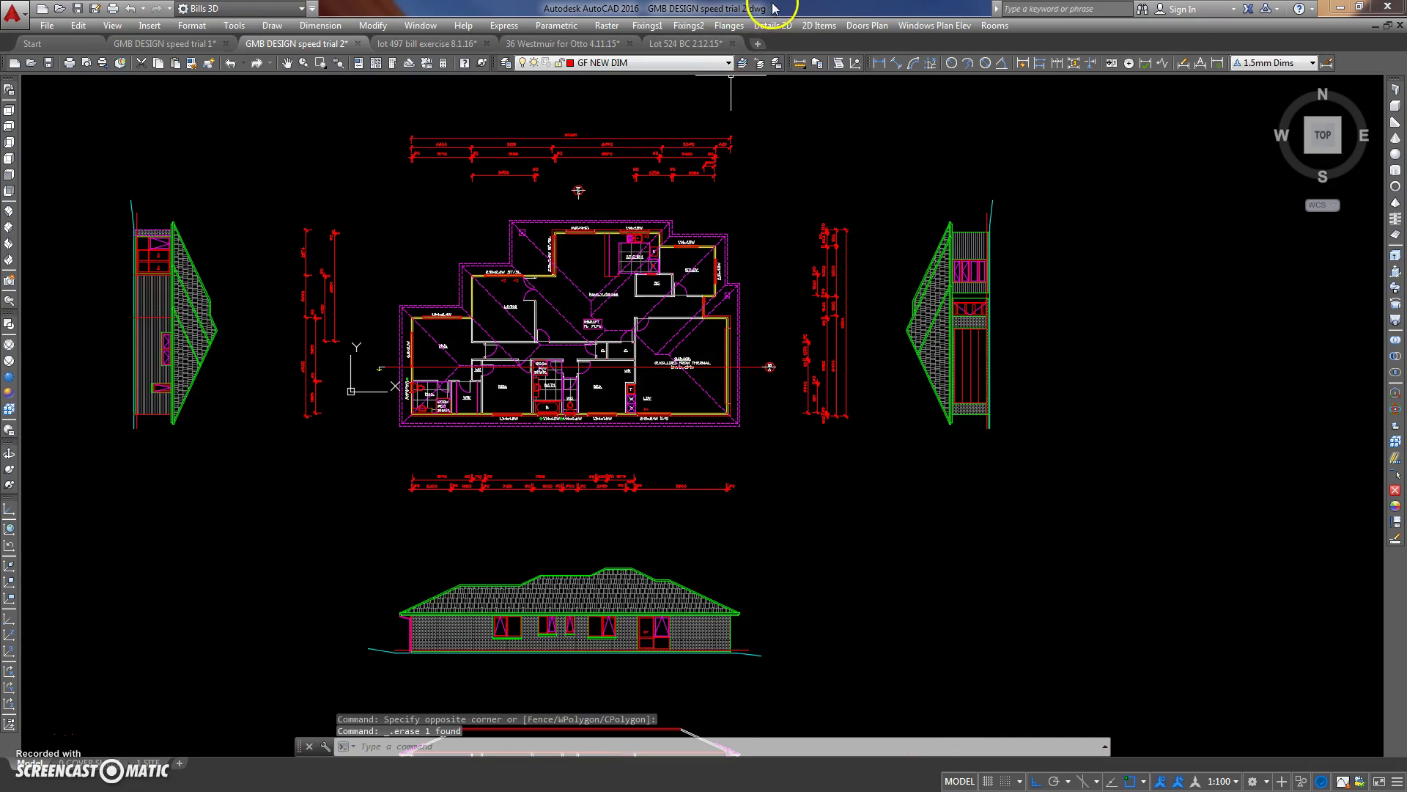
# Insert a clockwise section tail marker from 2D Items above the plan.
pyautogui.click(818, 25)
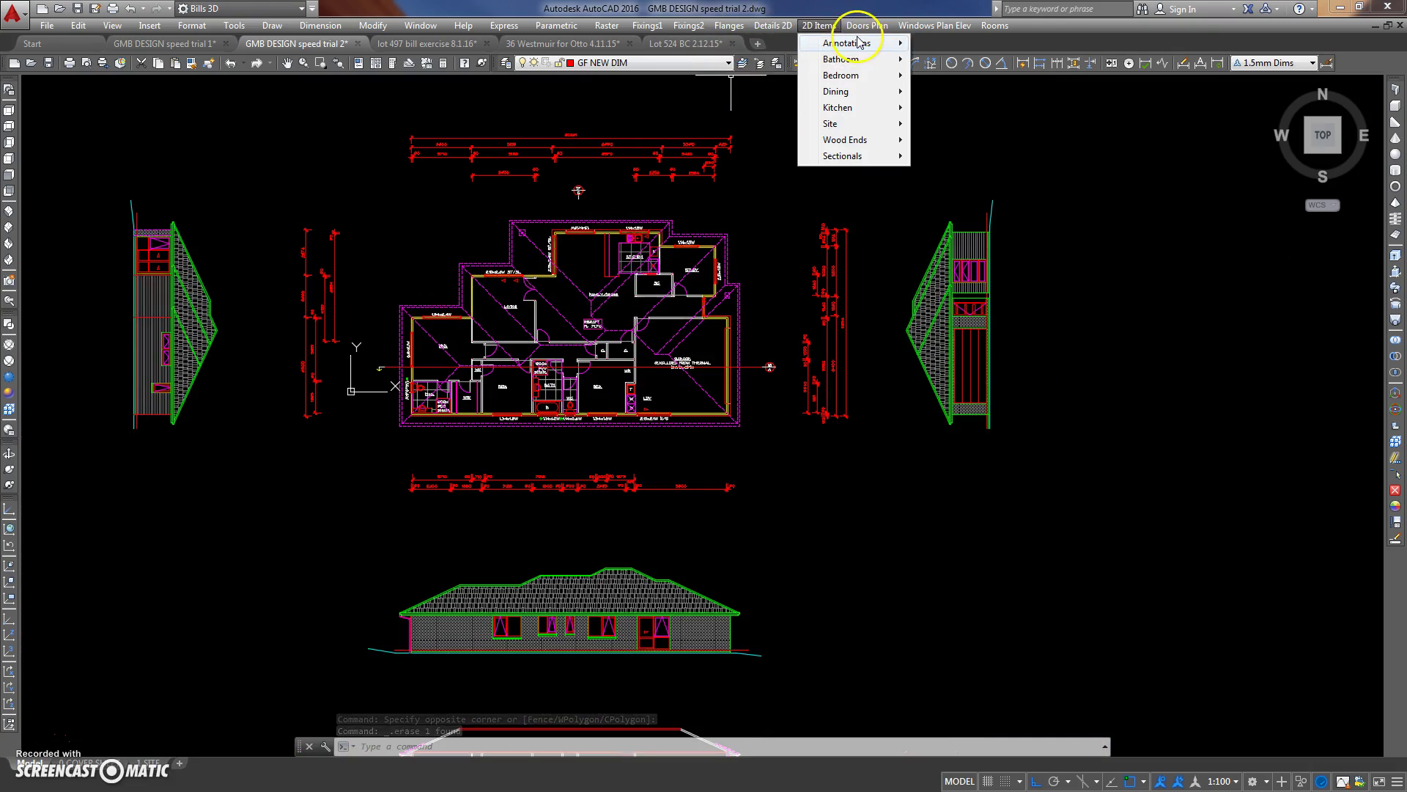
pyautogui.moveTo(846, 43)
pyautogui.click(945, 75)
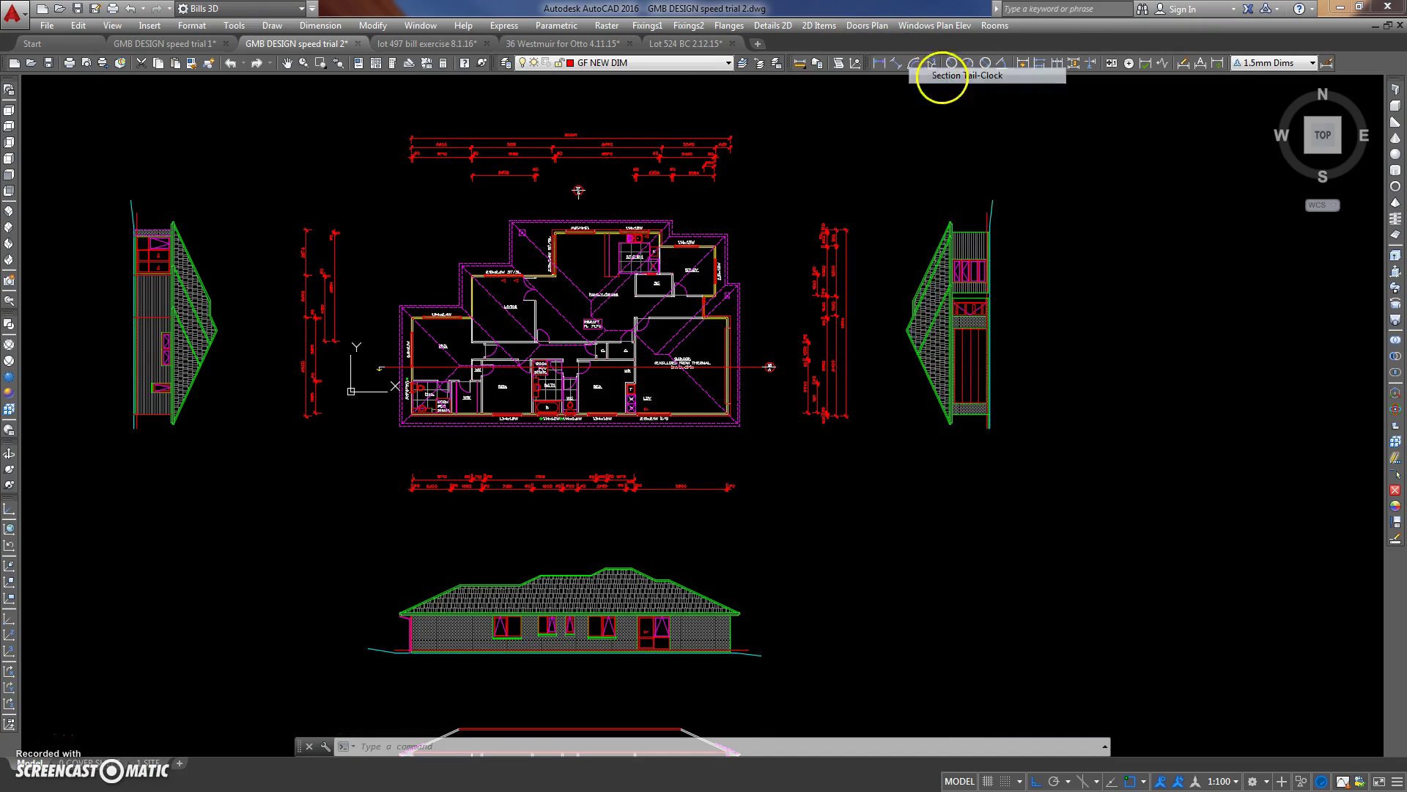
pyautogui.scroll(10, 594, 205)
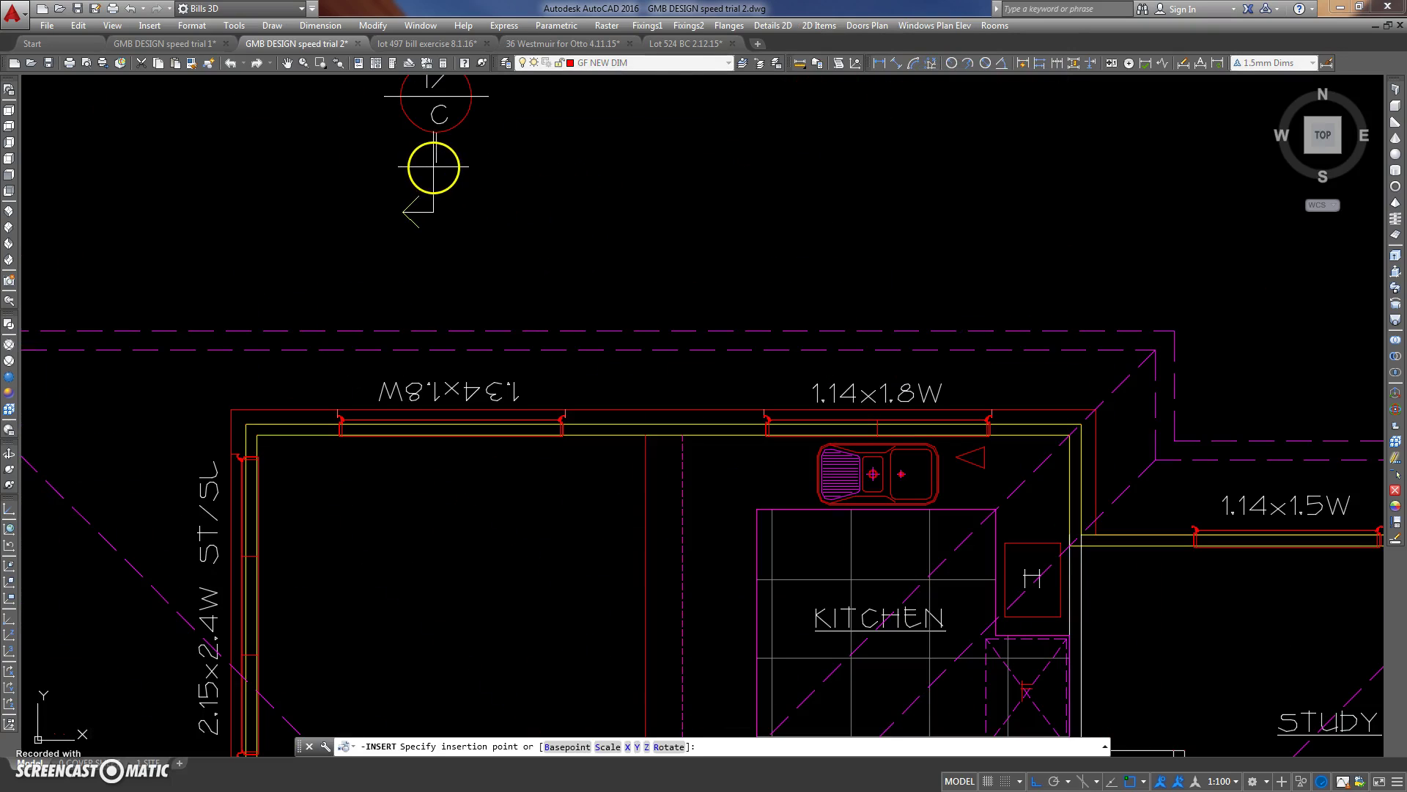
pyautogui.click(436, 161)
pyautogui.scroll(-3, 498, 192)
# Move the clockwise section tail marker down below the floor plan.
pyautogui.write('m')
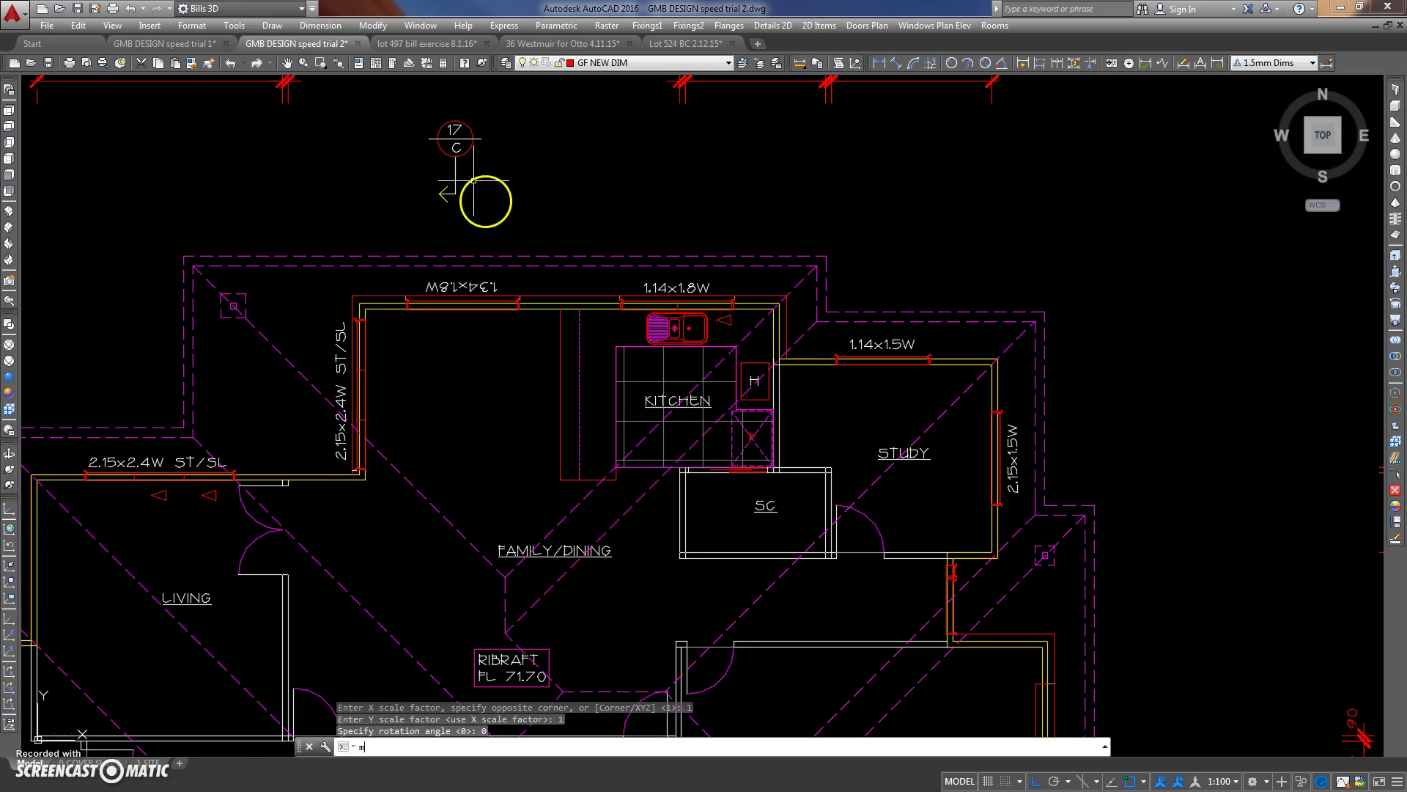
pyautogui.press('Return')
pyautogui.moveTo(471, 191); pyautogui.dragTo(432, 157)
pyautogui.press('Return')
pyautogui.click(449, 205)
pyautogui.scroll(-4, 502, 245)
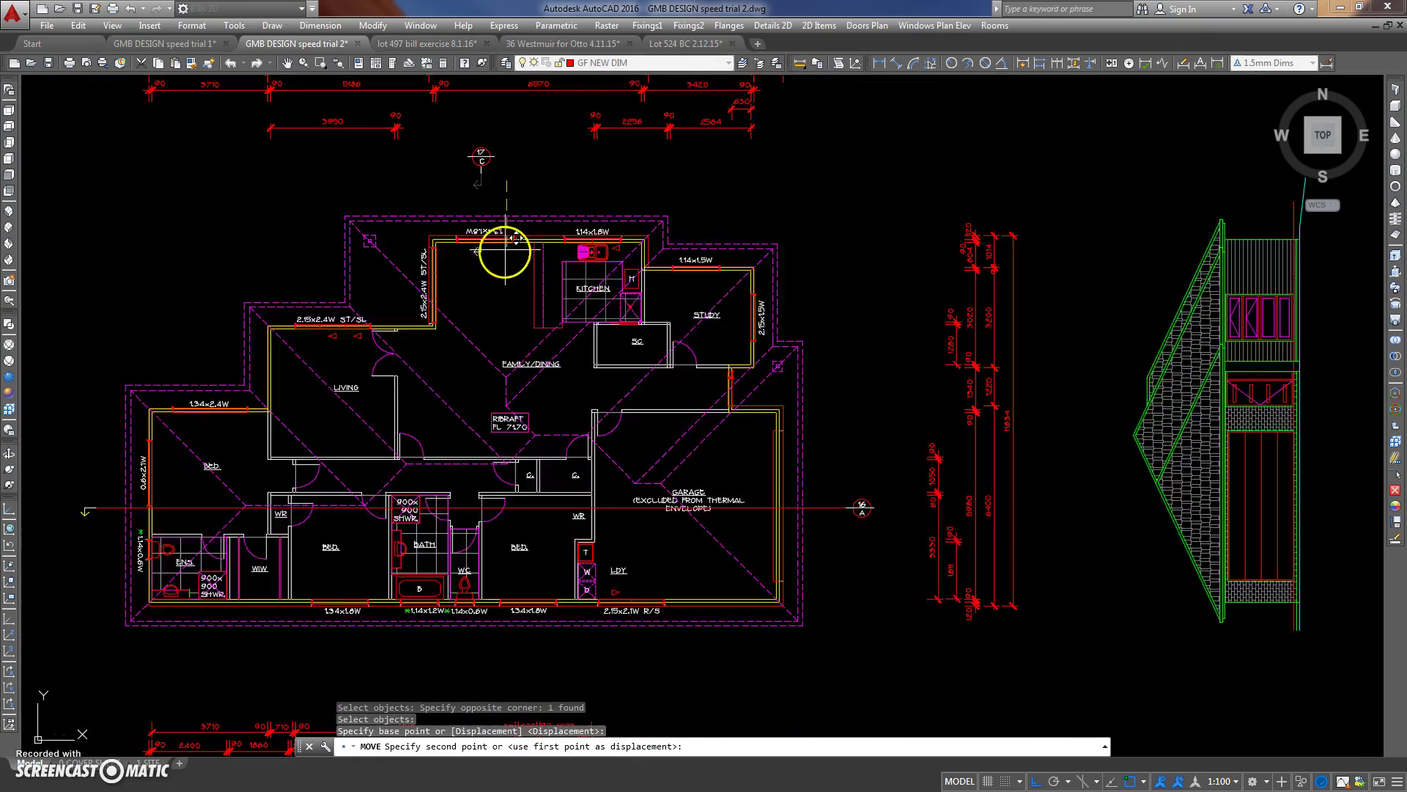
pyautogui.scroll(-3, 506, 437)
pyautogui.click(504, 475)
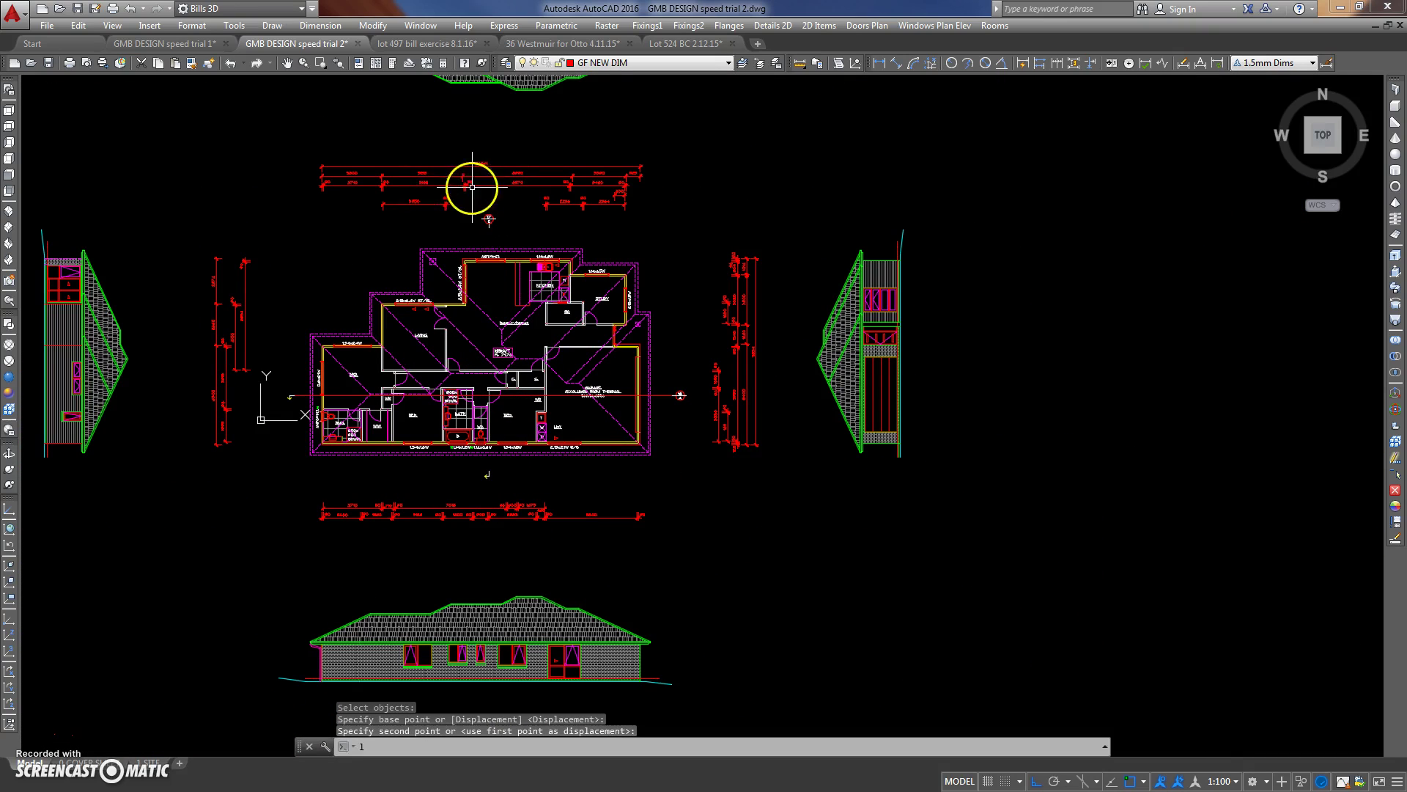
# Draw a vertical section line from the upper marker down to the lower tail.
pyautogui.press('Return')
pyautogui.scroll(3, 472, 186)
pyautogui.click(560, 238)
pyautogui.scroll(-1, 513, 184)
pyautogui.scroll(-2, 503, 323)
pyautogui.scroll(7, 493, 336)
pyautogui.click(426, 584)
pyautogui.press('Return')
pyautogui.scroll(-5, 509, 345)
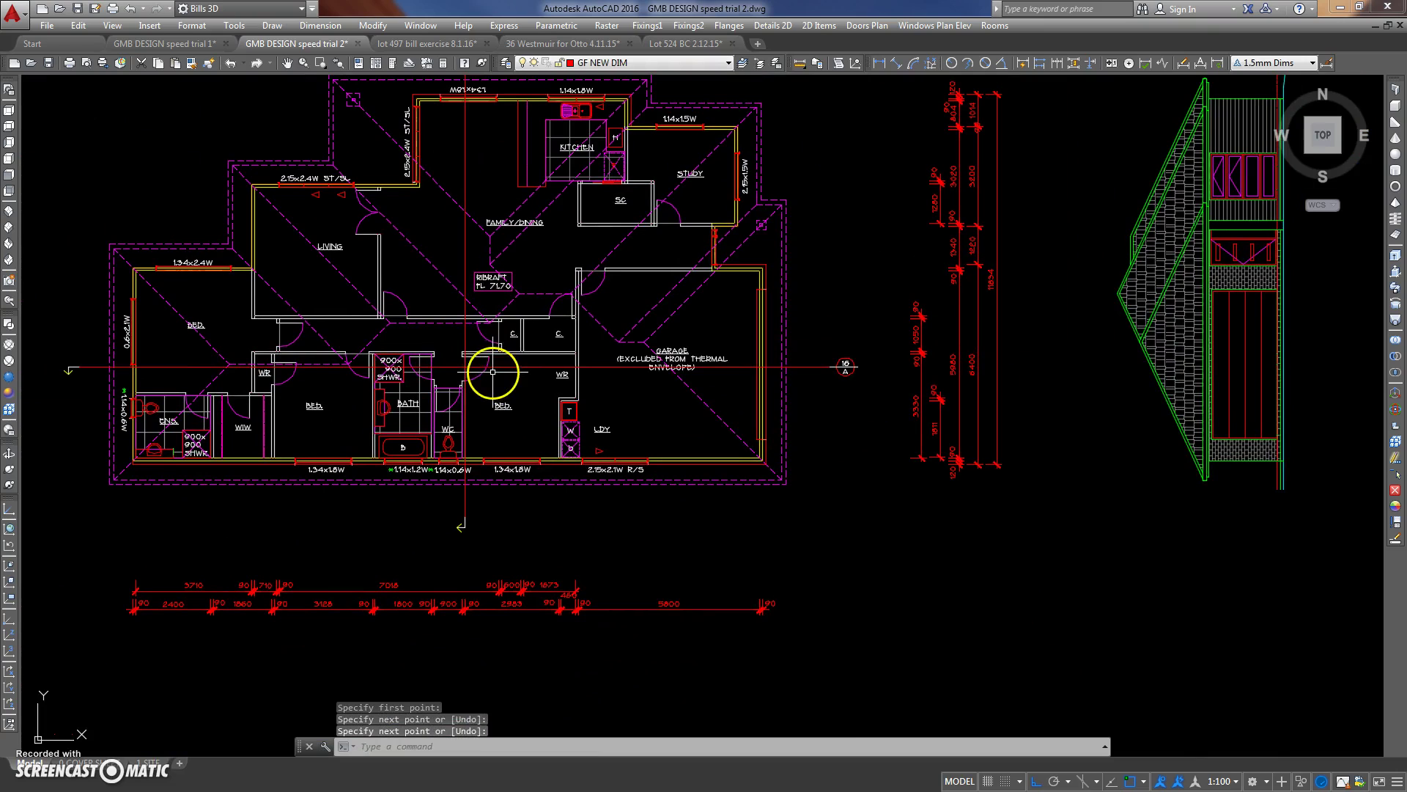
# Move grid bubble 17 and its section line slightly to the right.
pyautogui.moveTo(489, 325); pyautogui.dragTo(456, 331, button='middle')
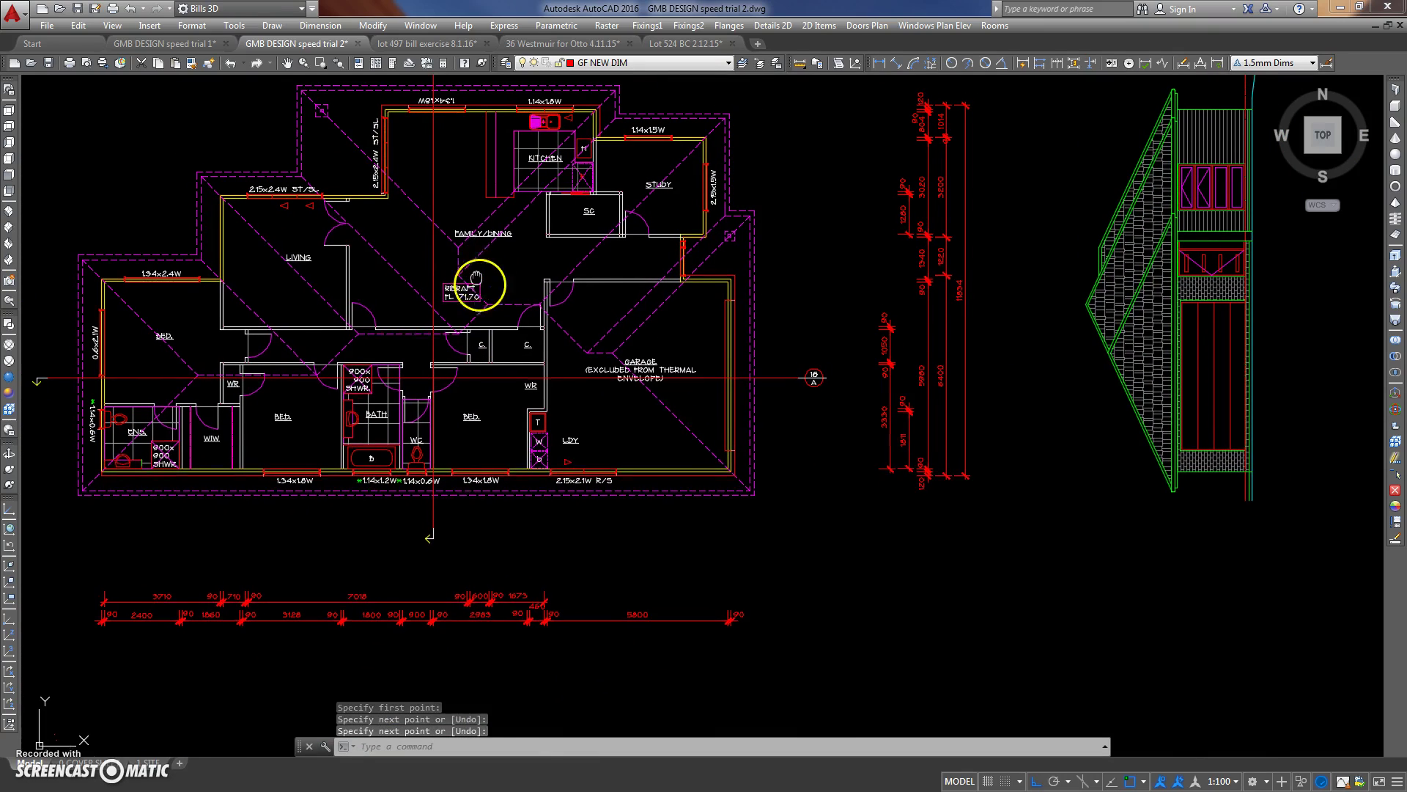
pyautogui.moveTo(481, 276); pyautogui.dragTo(490, 298, button='middle')
pyautogui.press('Escape')
pyautogui.press('Escape')
pyautogui.write('m')
pyautogui.press('Return')
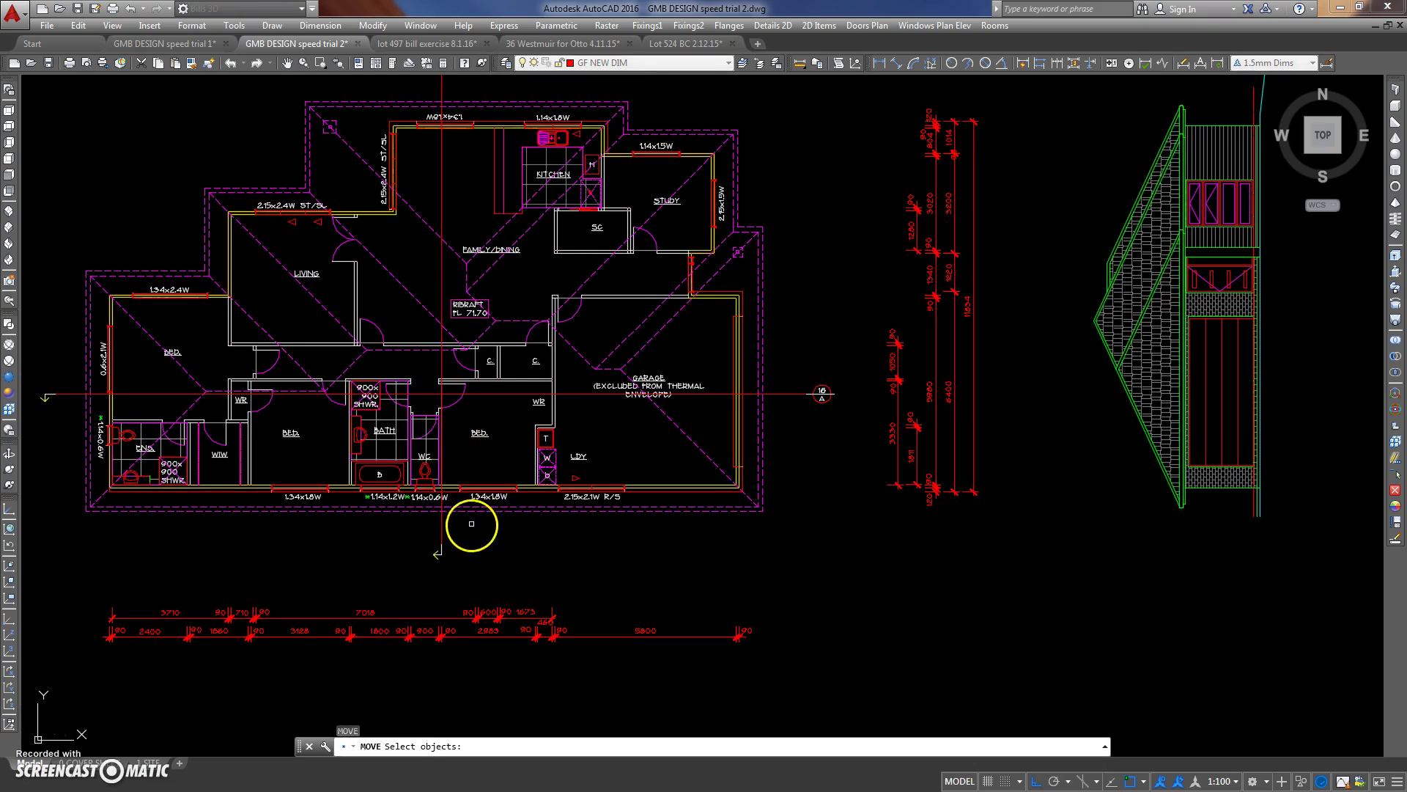
pyautogui.click(471, 524)
pyautogui.click(405, 549)
pyautogui.moveTo(426, 220); pyautogui.dragTo(437, 284, button='middle')
pyautogui.click(470, 166)
pyautogui.click(422, 197)
pyautogui.press('Return')
pyautogui.click(479, 186)
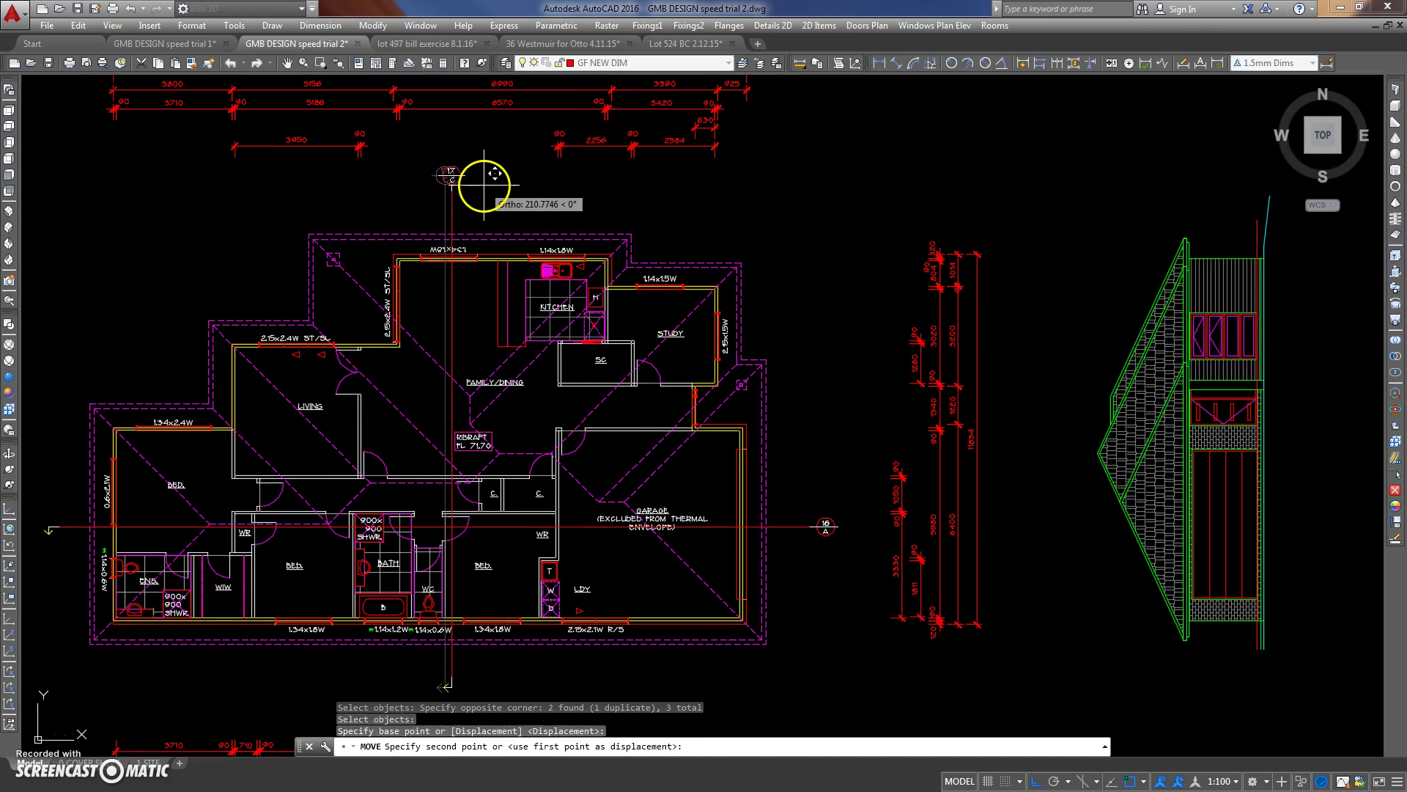
pyautogui.click(494, 173)
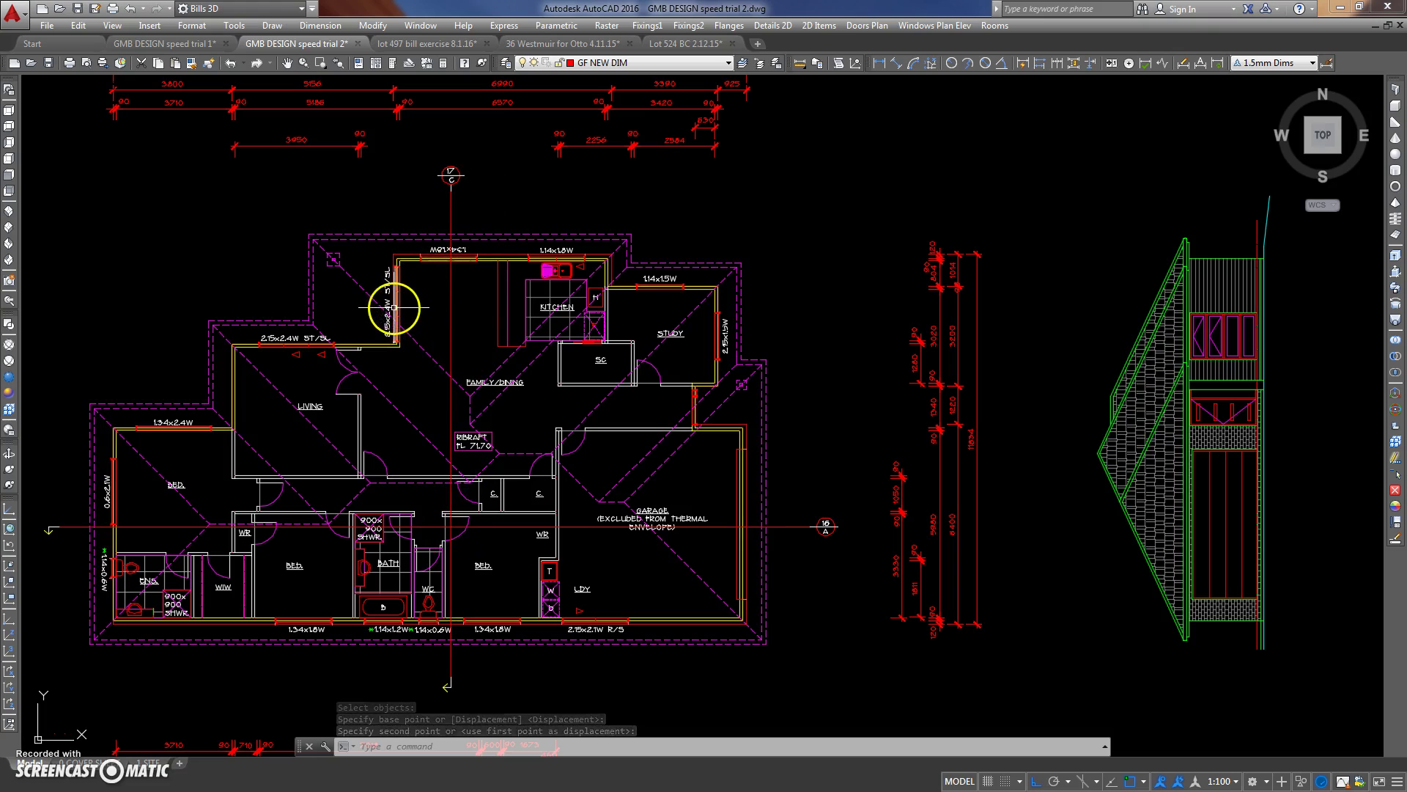
# Erase the stray vertical line below the floor plan.
pyautogui.scroll(-3, 483, 328)
pyautogui.scroll(1, 477, 300)
pyautogui.scroll(2, 477, 443)
pyautogui.scroll(5, 476, 442)
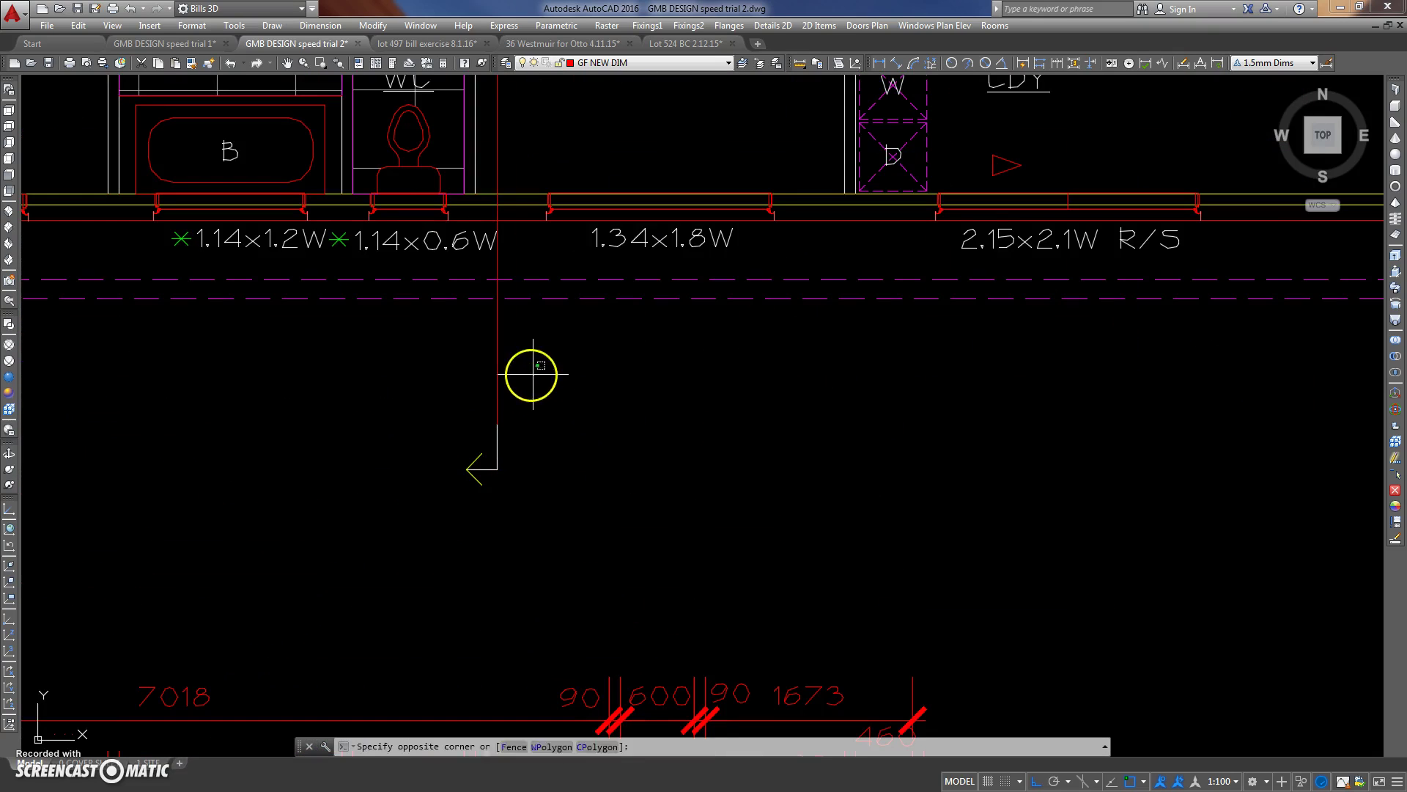
pyautogui.click(498, 371)
pyautogui.click(506, 361)
pyautogui.press('Delete')
pyautogui.scroll(-5, 503, 363)
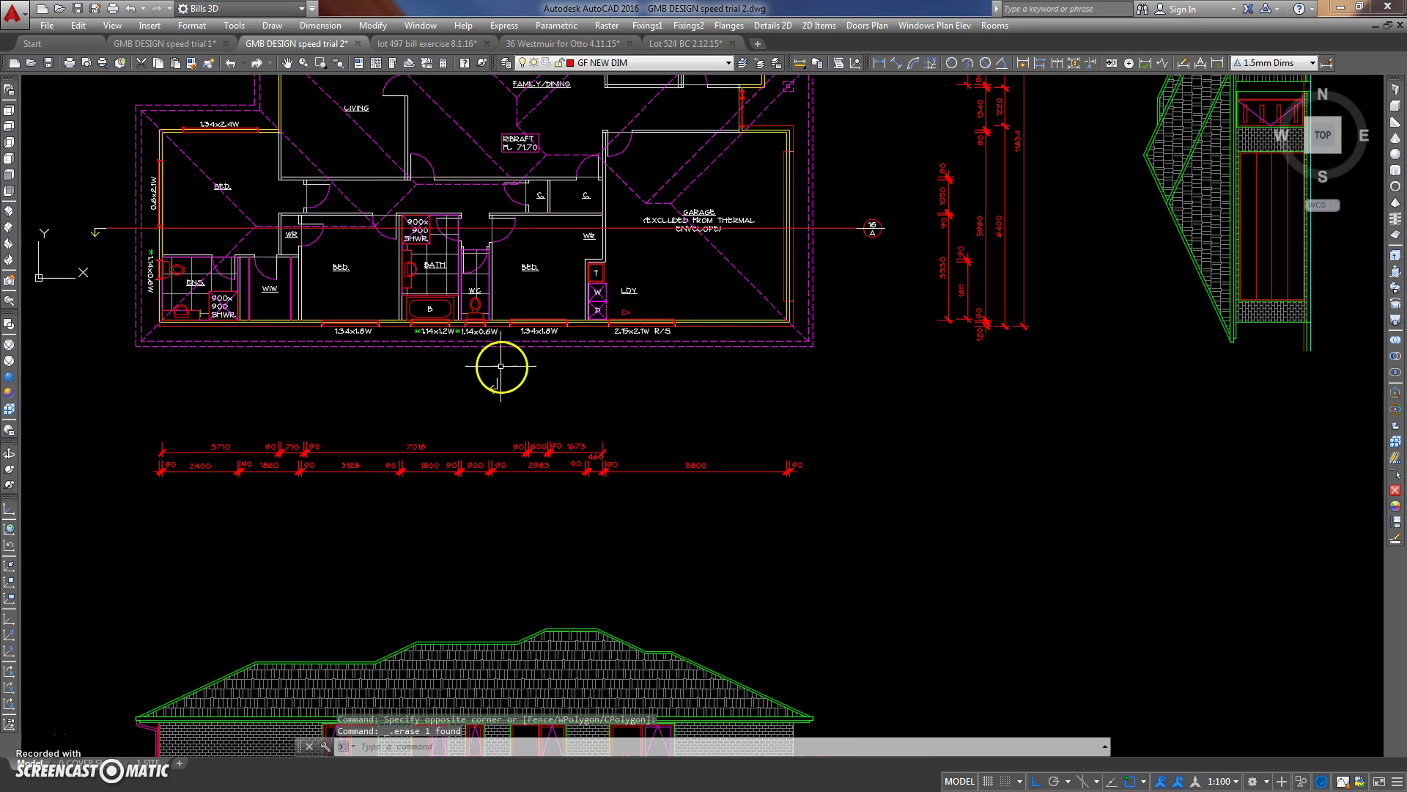
pyautogui.scroll(-2, 748, 349)
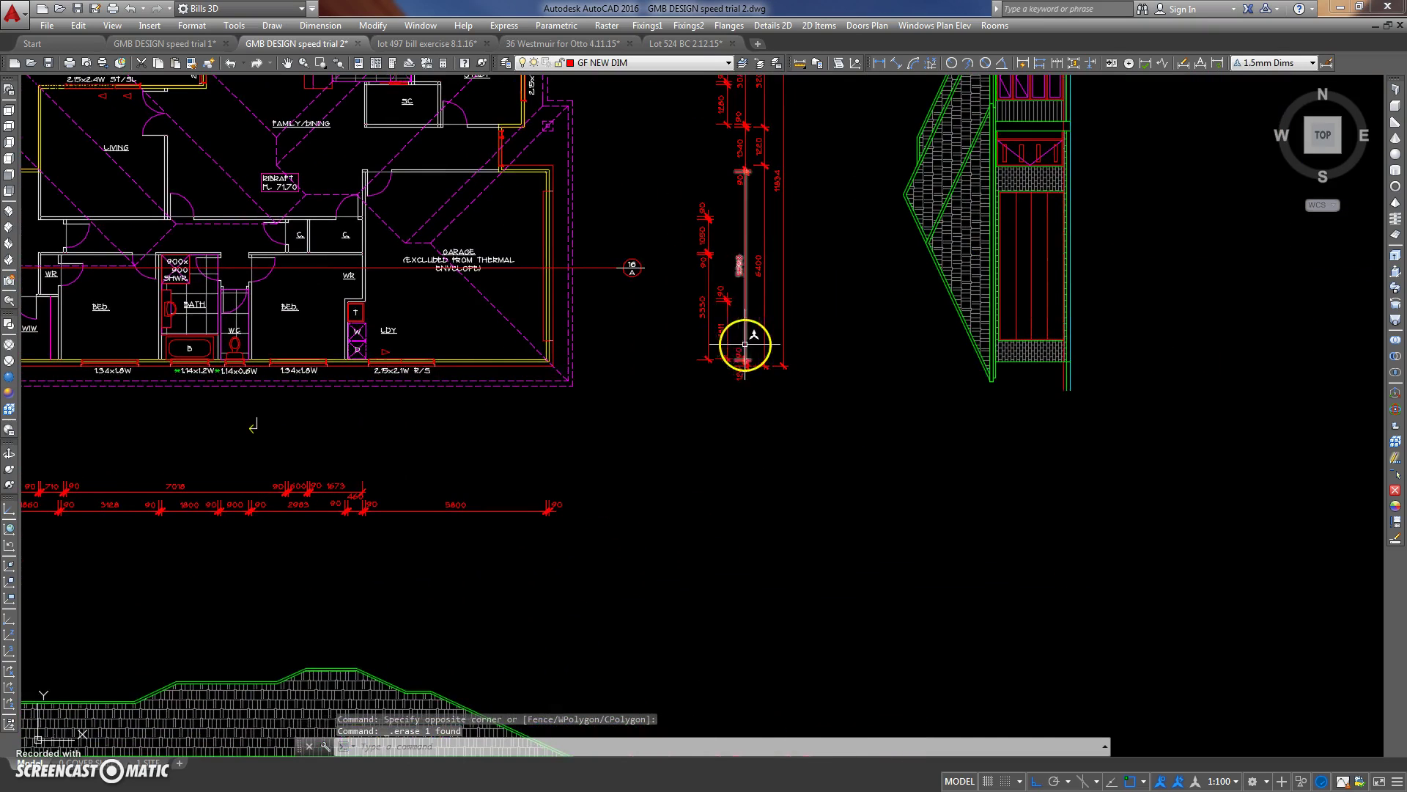
pyautogui.scroll(-3, 716, 380)
pyautogui.moveTo(716, 381); pyautogui.dragTo(717, 331, button='middle')
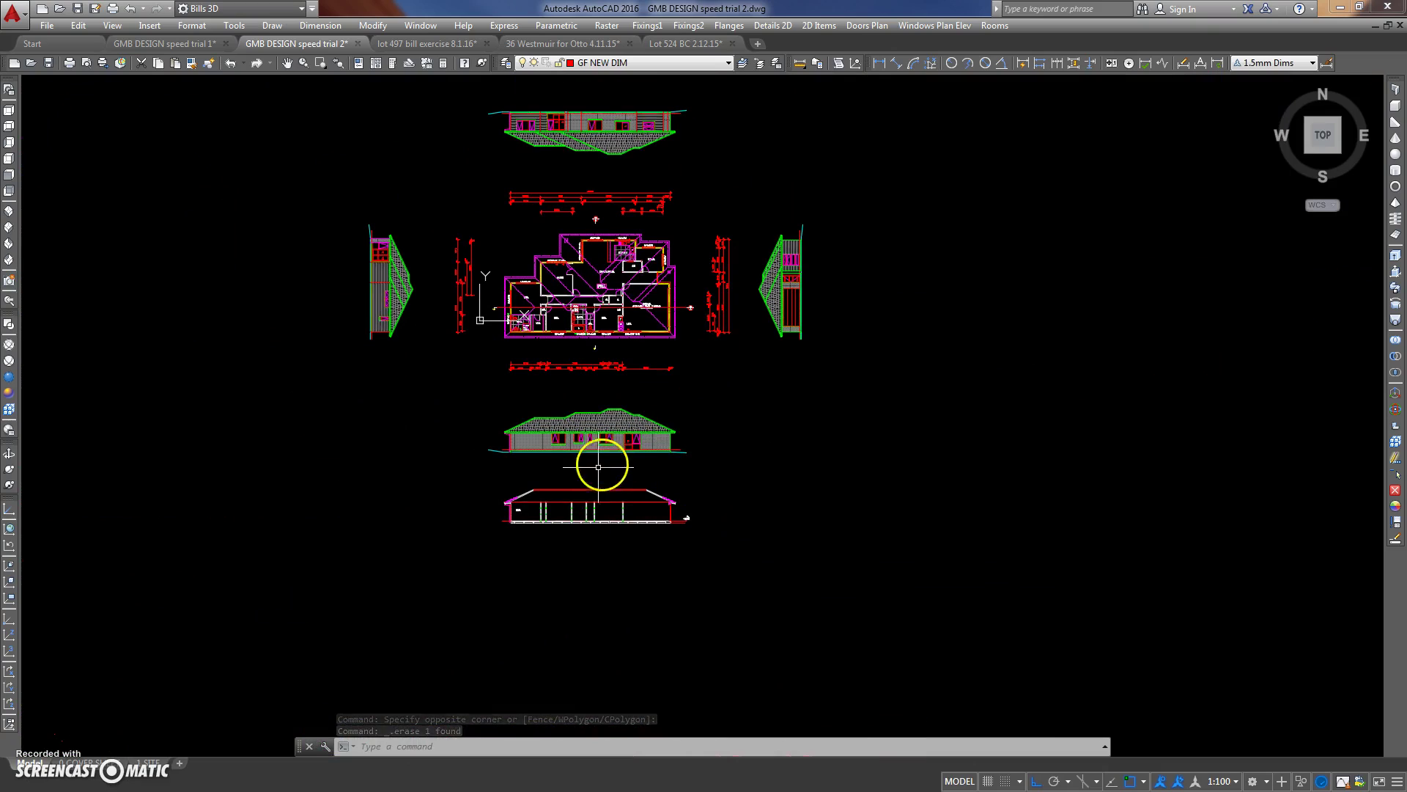
# Copy the section drawing to the right.
pyautogui.write('co')
pyautogui.press('Return')
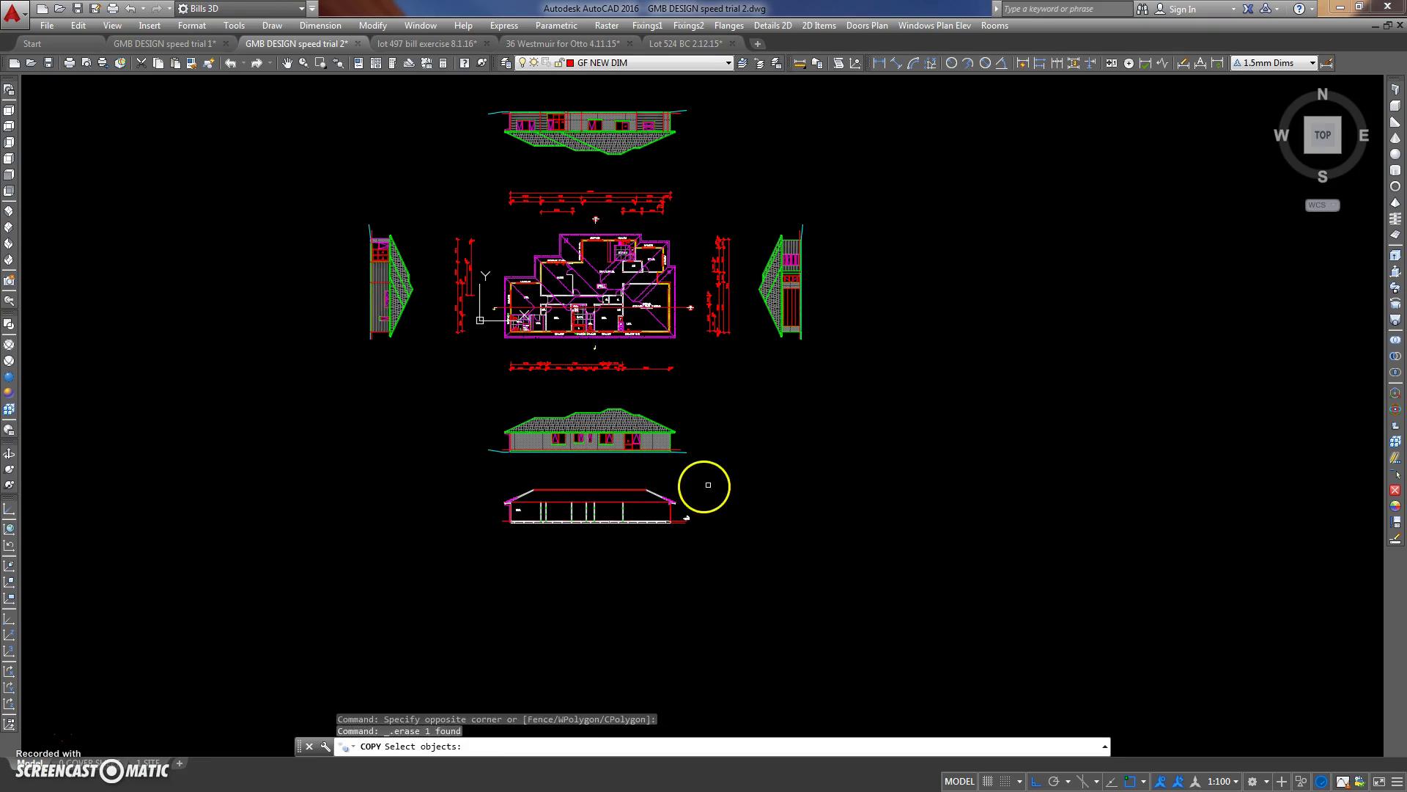
pyautogui.click(719, 479)
pyautogui.click(467, 556)
pyautogui.press('Return')
pyautogui.click(885, 546)
pyautogui.press('Return')
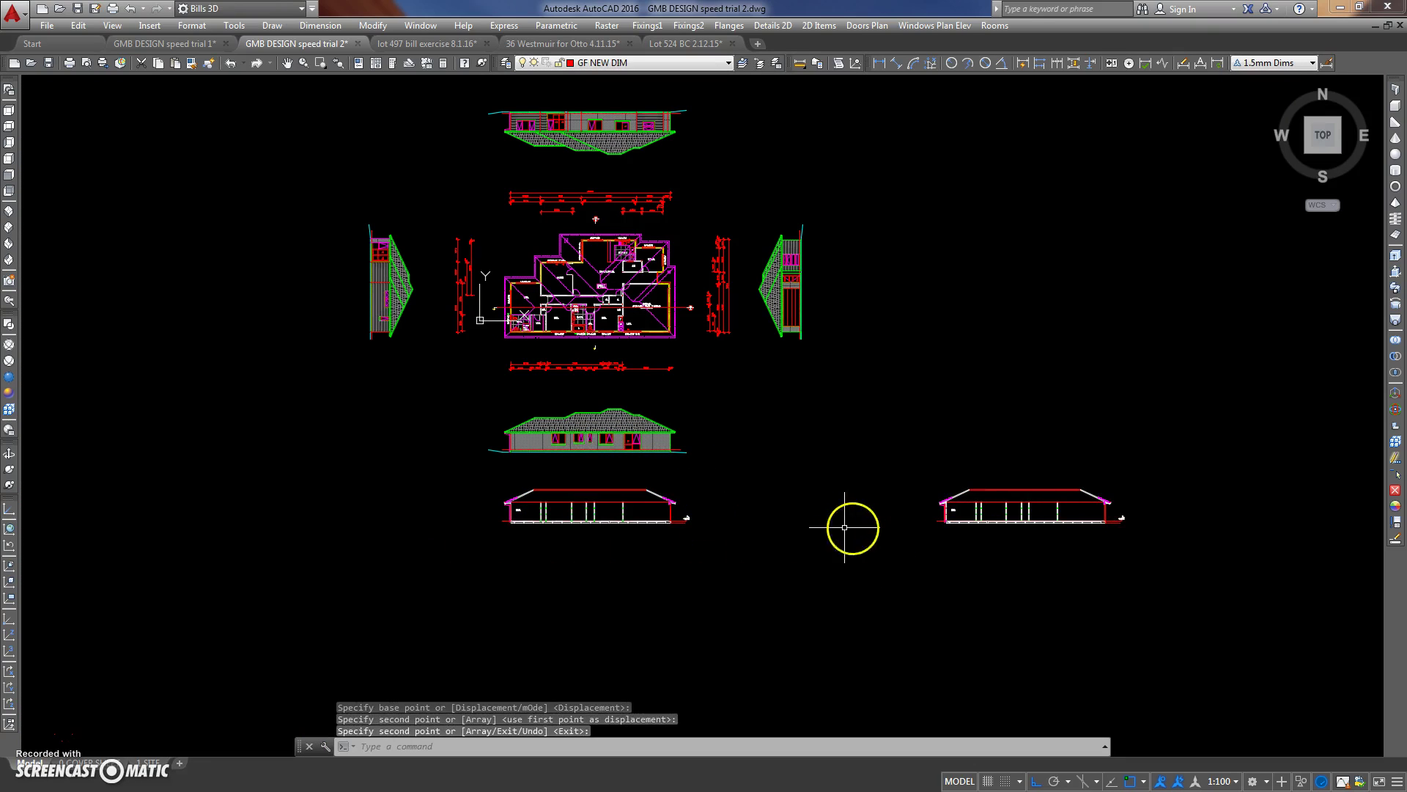
# Rotate the copied section to stand upright.
pyautogui.write('o')
pyautogui.press('Return')
pyautogui.click(1134, 459)
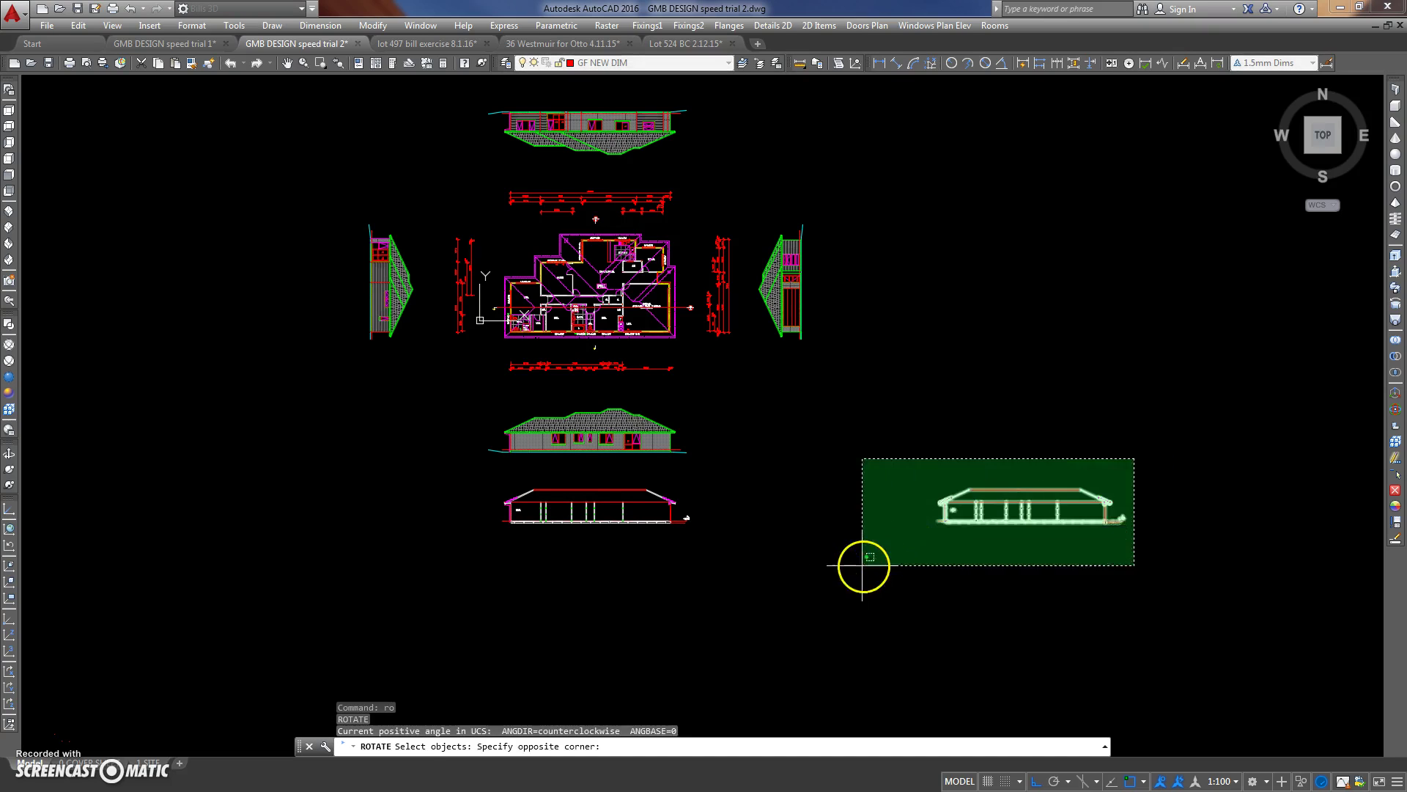
pyautogui.click(863, 565)
pyautogui.press('Return')
pyautogui.click(926, 508)
pyautogui.click(898, 412)
pyautogui.moveTo(874, 390); pyautogui.dragTo(738, 418, button='middle')
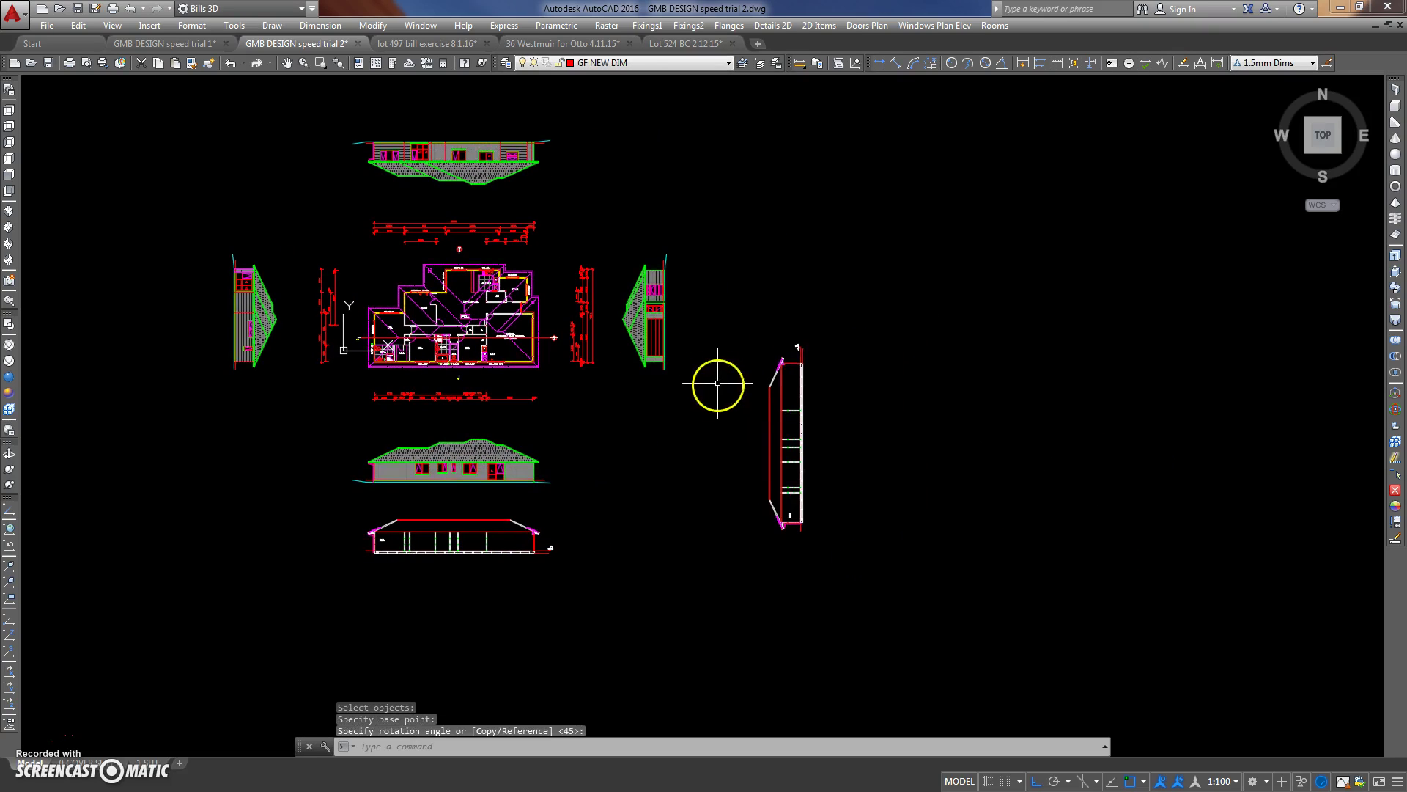
# Move the rotated section up level with the plan, then slightly left beside the elevation.
pyautogui.write('m')
pyautogui.press('Return')
pyautogui.click(730, 565)
pyautogui.click(842, 305)
pyautogui.press('Return')
pyautogui.click(877, 405)
pyautogui.click(883, 296)
pyautogui.press('Return')
pyautogui.click(843, 226)
pyautogui.click(745, 477)
pyautogui.press('Return')
pyautogui.click(814, 469)
pyautogui.click(745, 473)
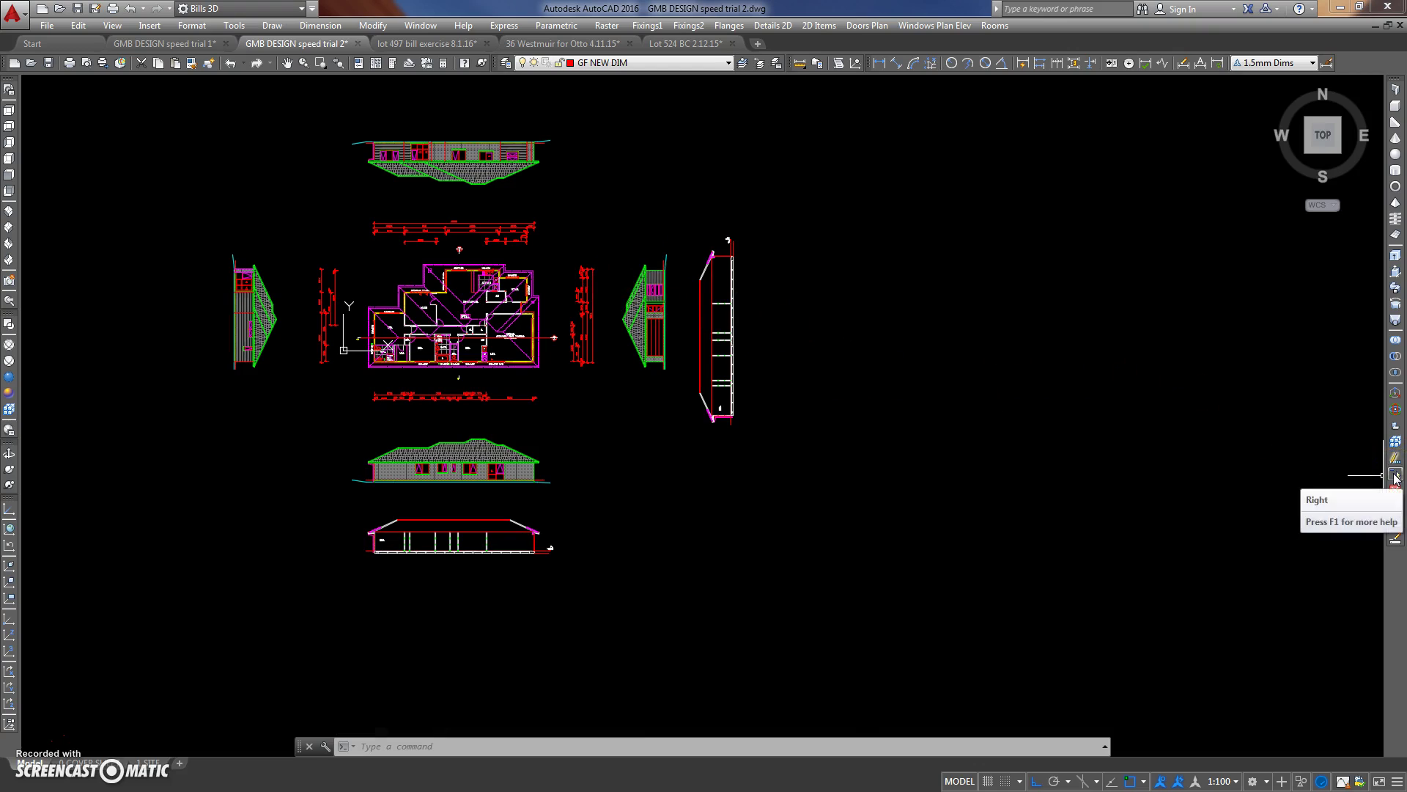
# Draw a vertical construction line (XLINE) through a plan corner.
pyautogui.click(1395, 475)
pyautogui.moveTo(939, 459)
pyautogui.mouseDown(button='middle')
pyautogui.moveTo(753, 237)
pyautogui.moveTo(895, 296)
pyautogui.mouseUp(button='middle')
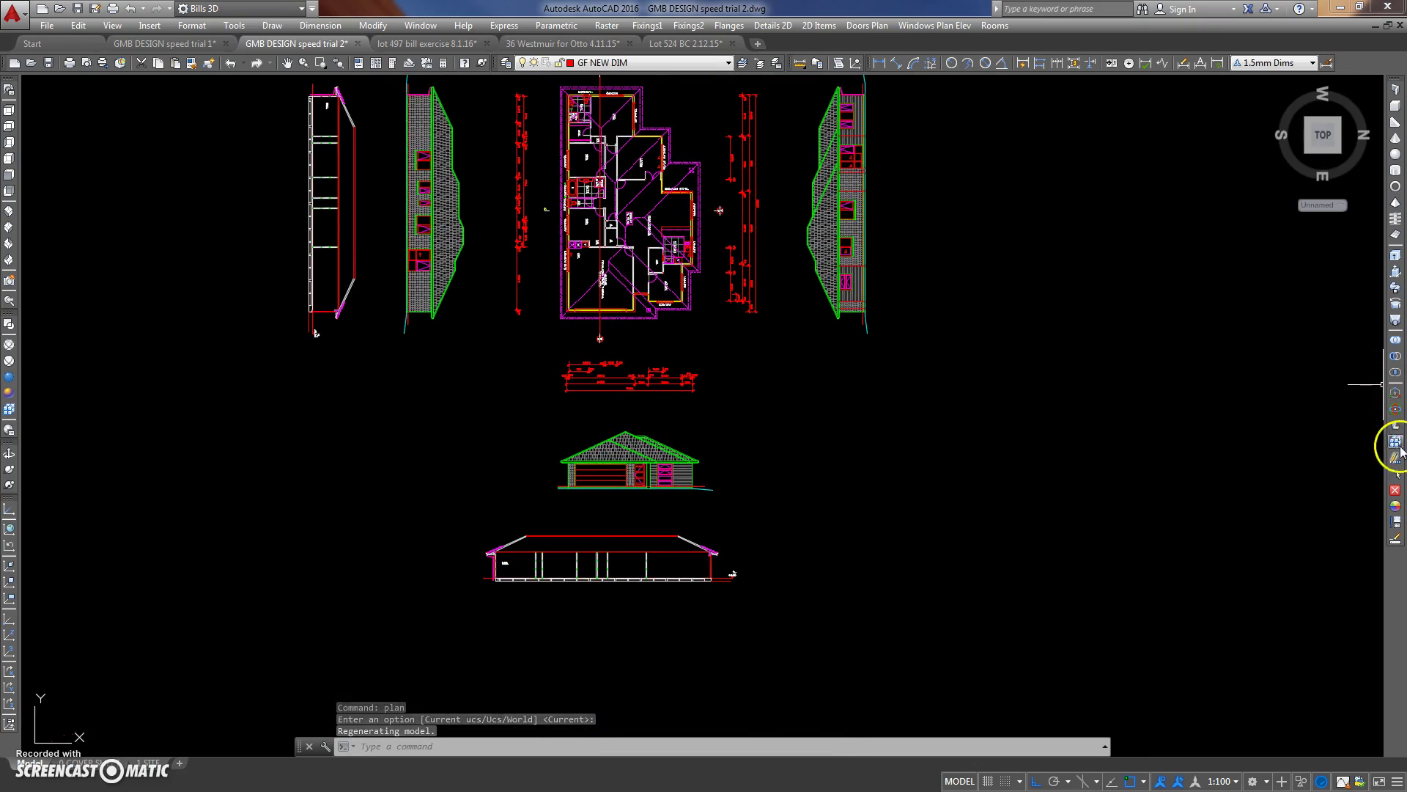
pyautogui.click(1397, 522)
pyautogui.scroll(5, 553, 330)
pyautogui.scroll(5, 484, 345)
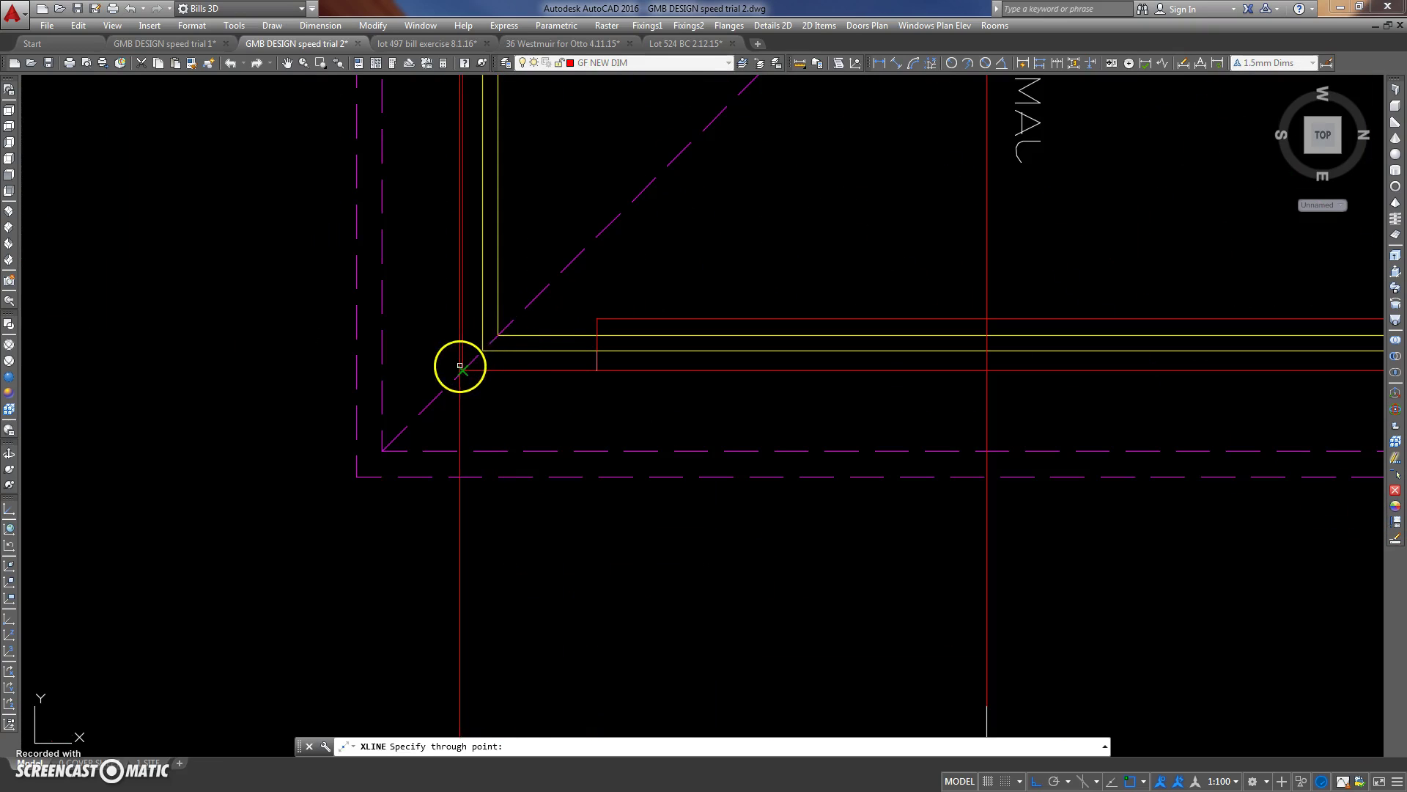
pyautogui.scroll(-2, 720, 372)
pyautogui.scroll(-4, 641, 346)
pyautogui.scroll(1, 945, 226)
pyautogui.scroll(4, 918, 150)
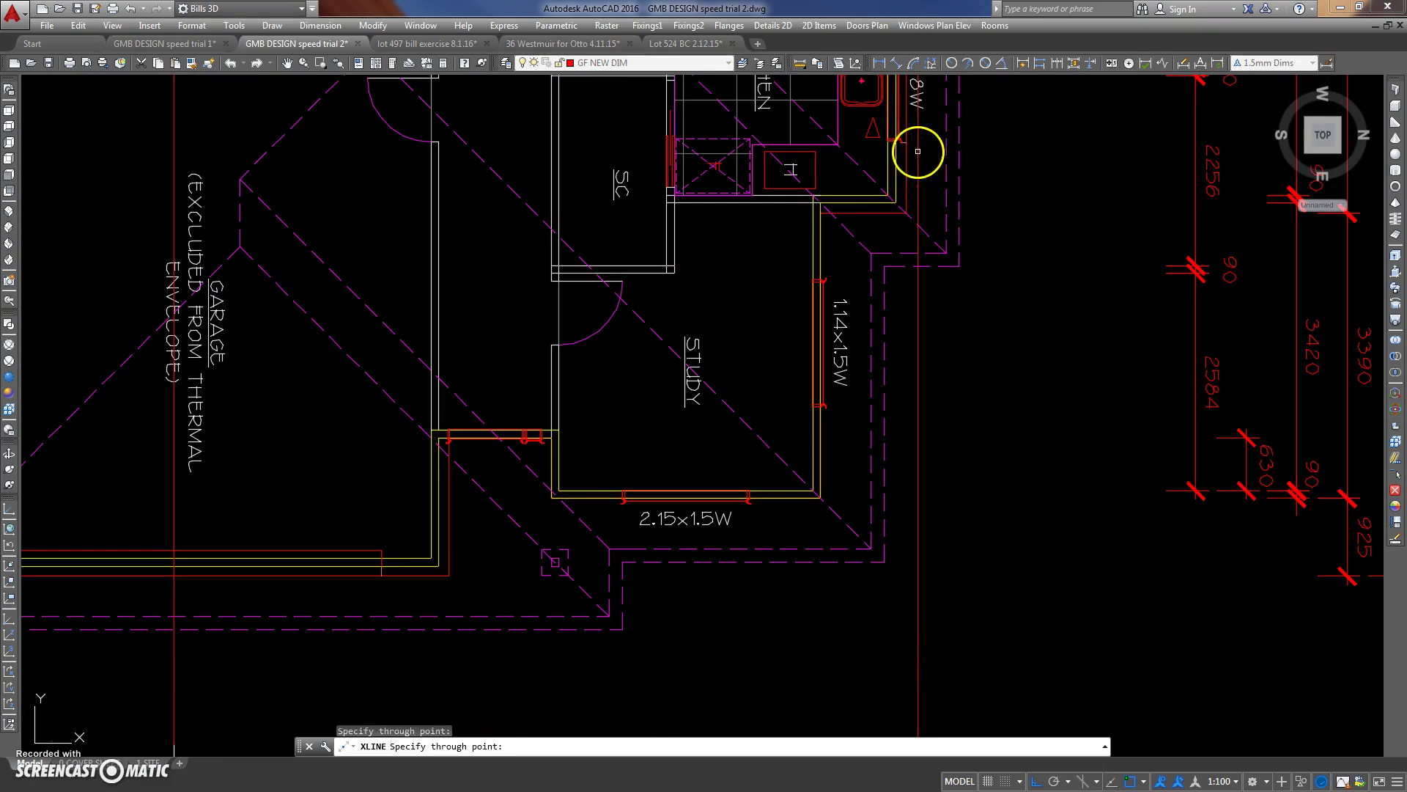
pyautogui.click(908, 214)
pyautogui.scroll(-3, 842, 235)
pyautogui.scroll(-1, 760, 337)
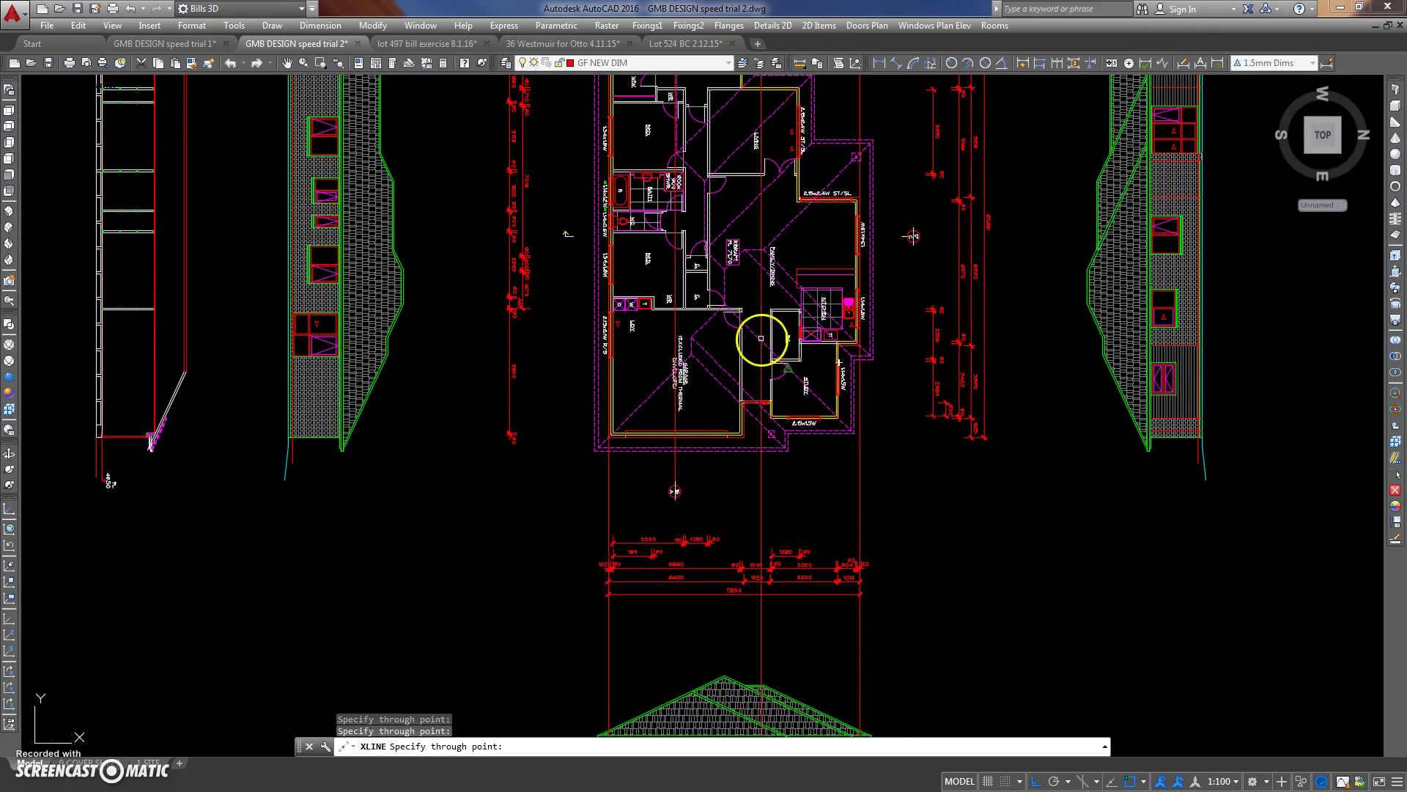
pyautogui.scroll(5, 653, 308)
# Add two more vertical construction lines through the laundry walls, projecting down through the elevation.
pyautogui.moveTo(763, 295); pyautogui.dragTo(760, 310, button='middle')
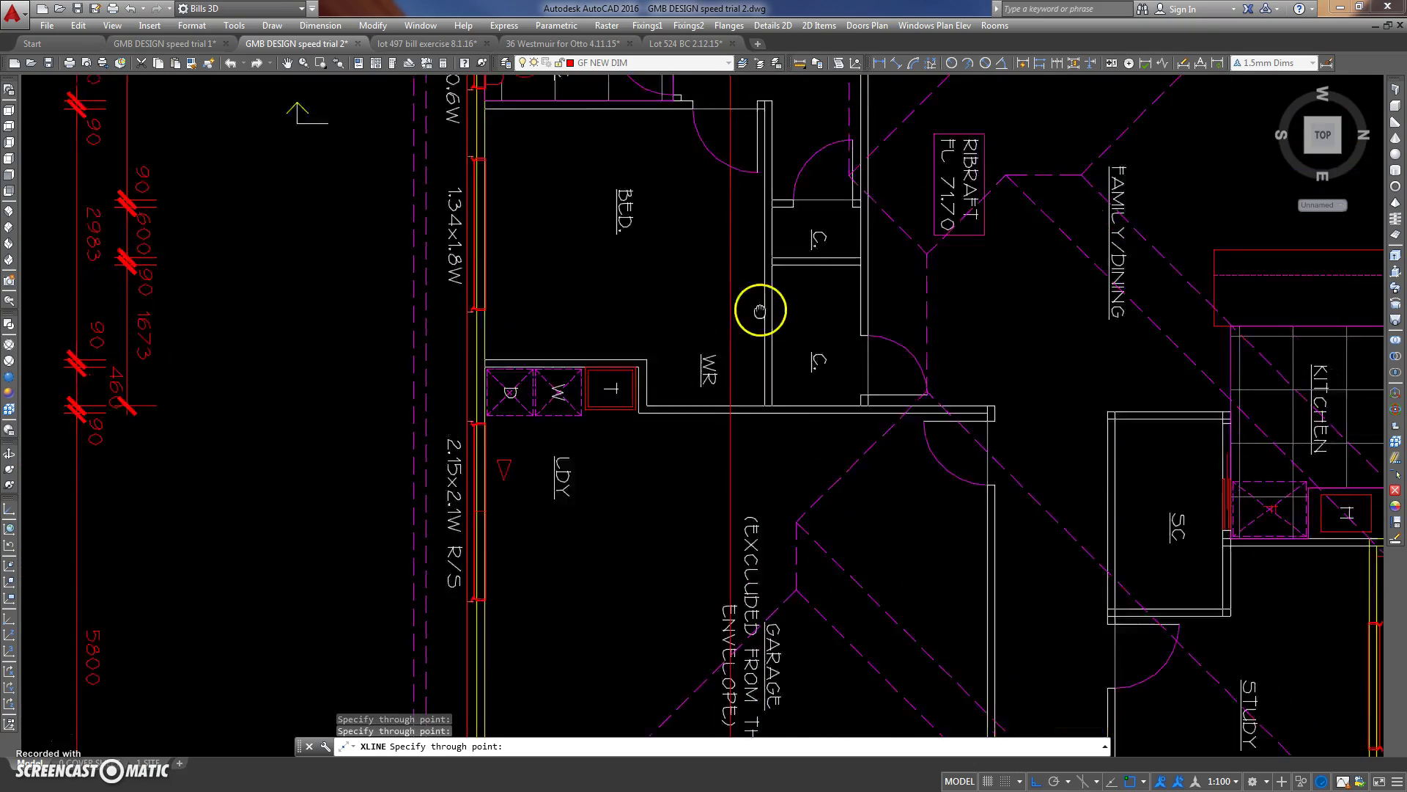
pyautogui.scroll(-5, 760, 311)
pyautogui.scroll(5, 774, 297)
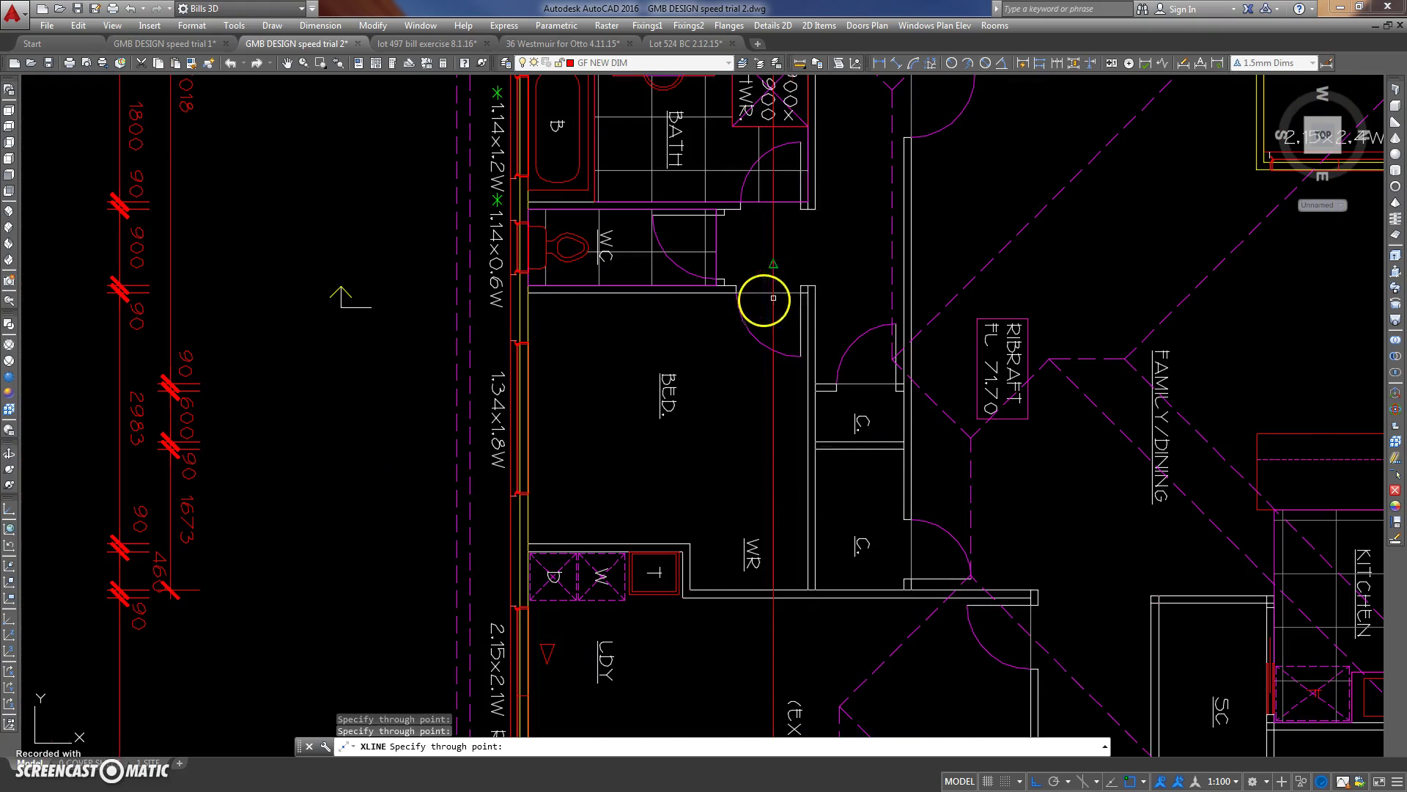
pyautogui.click(806, 302)
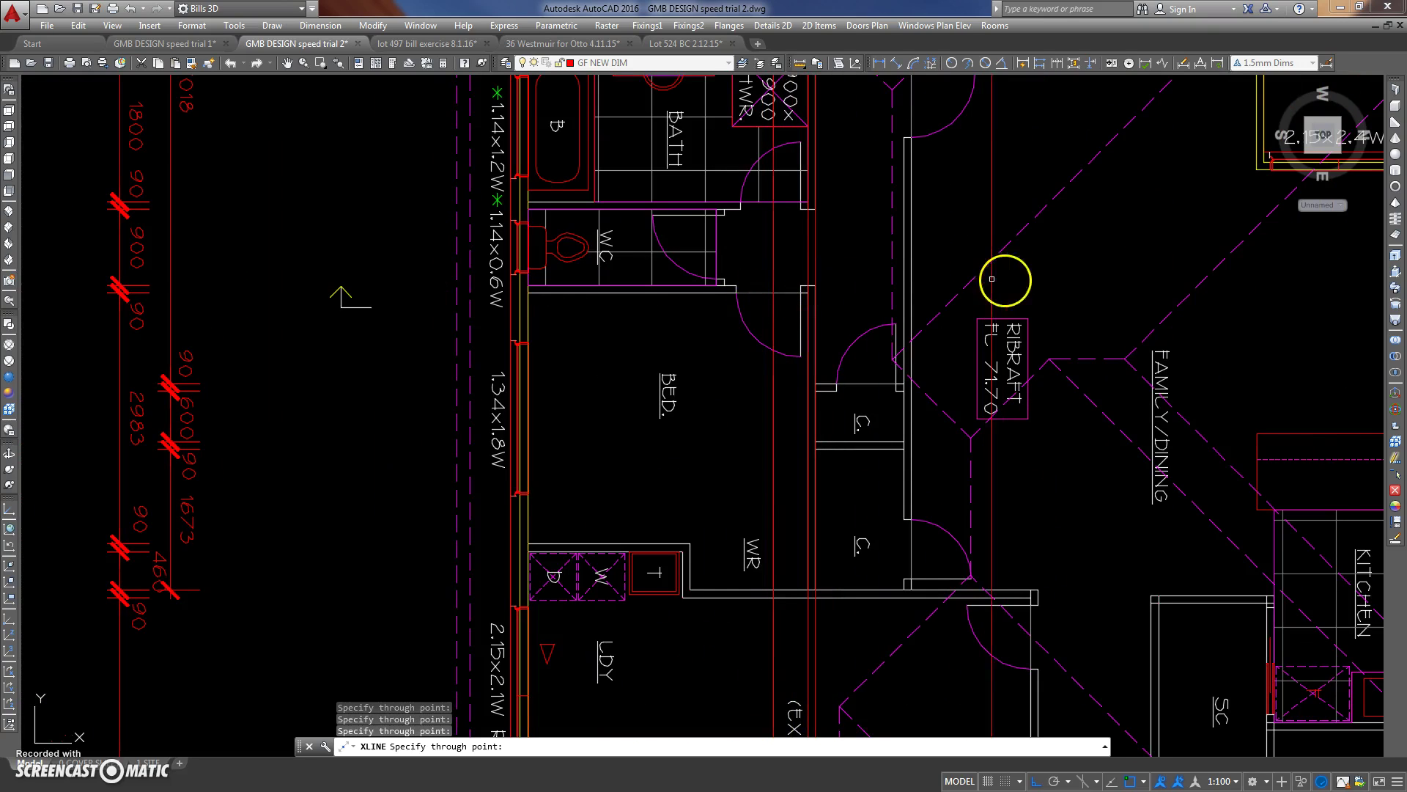
pyautogui.click(912, 287)
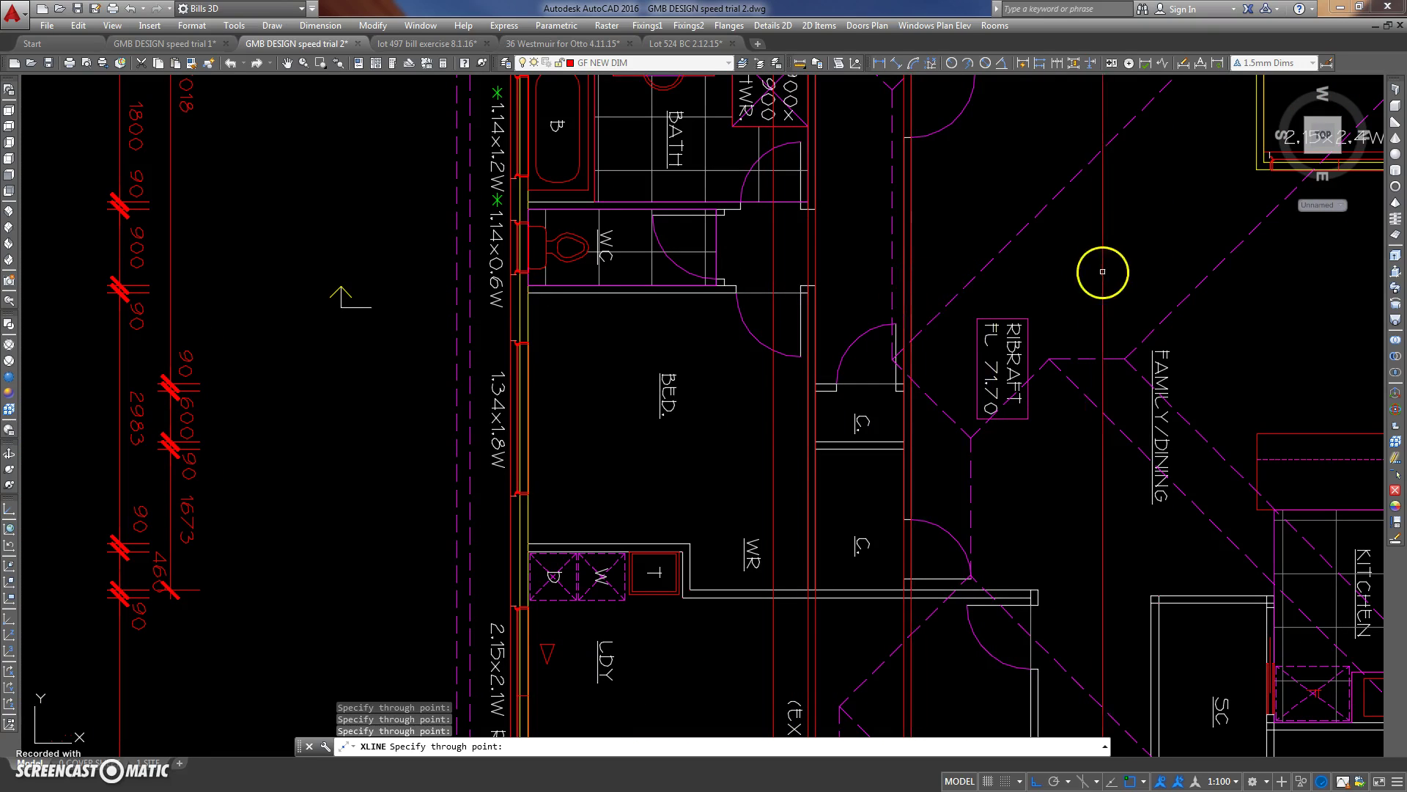
pyautogui.scroll(-5, 1103, 271)
pyautogui.moveTo(1224, 377); pyautogui.dragTo(902, 249, button='middle')
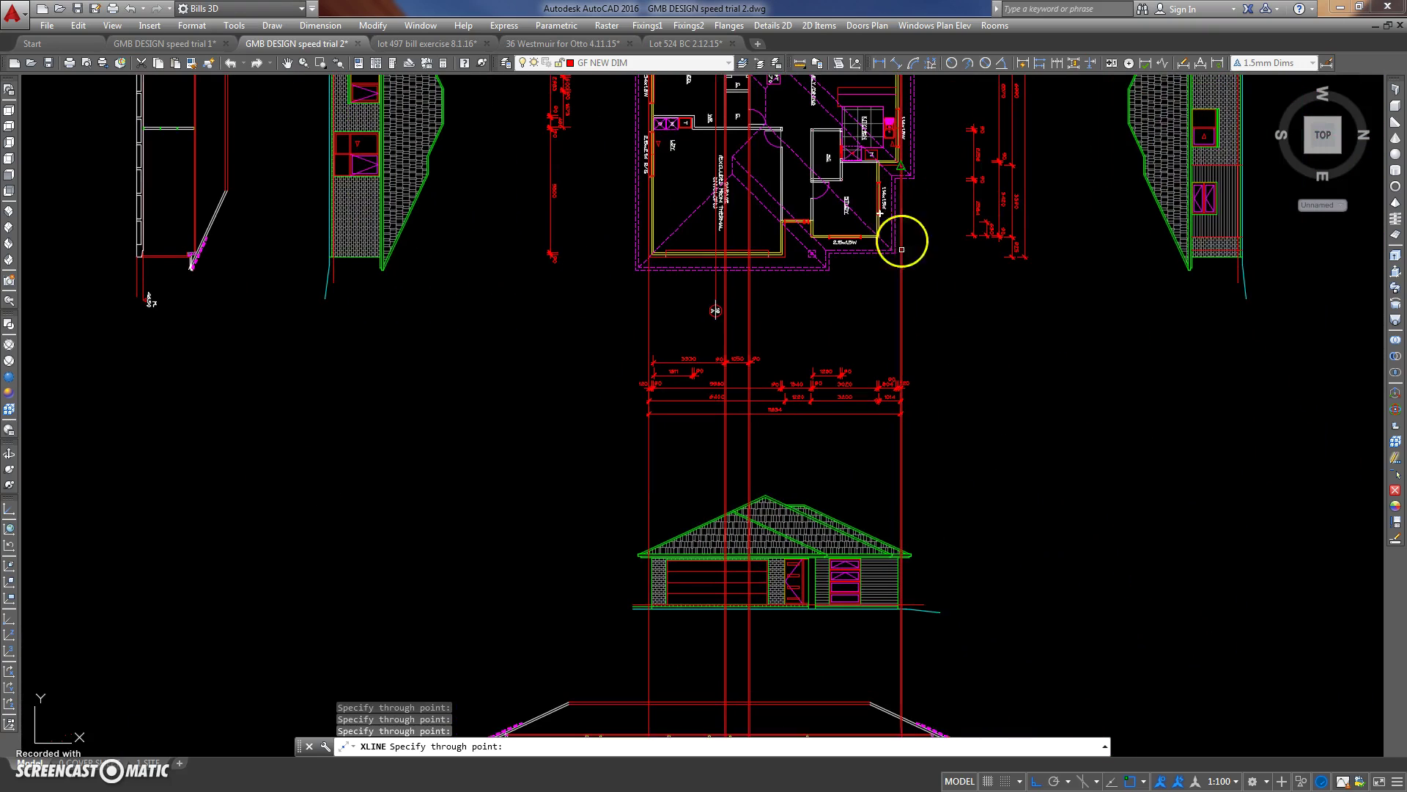
pyautogui.press('Escape')
pyautogui.moveTo(926, 449); pyautogui.dragTo(854, 345, button='middle')
# Move the left section stud right so it sits on the red projected wall line.
pyautogui.scroll(3, 842, 445)
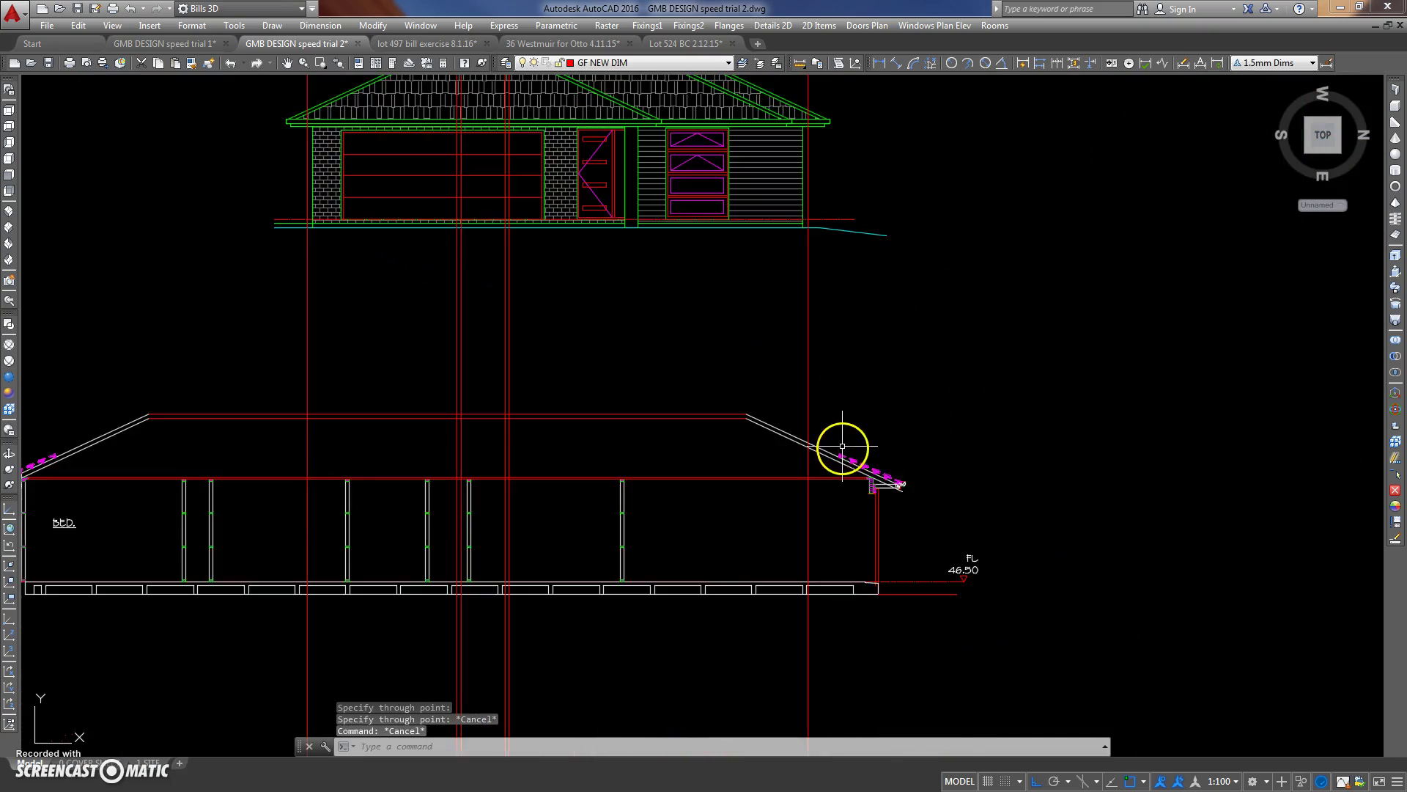
pyautogui.scroll(-3, 842, 445)
pyautogui.scroll(3, 736, 445)
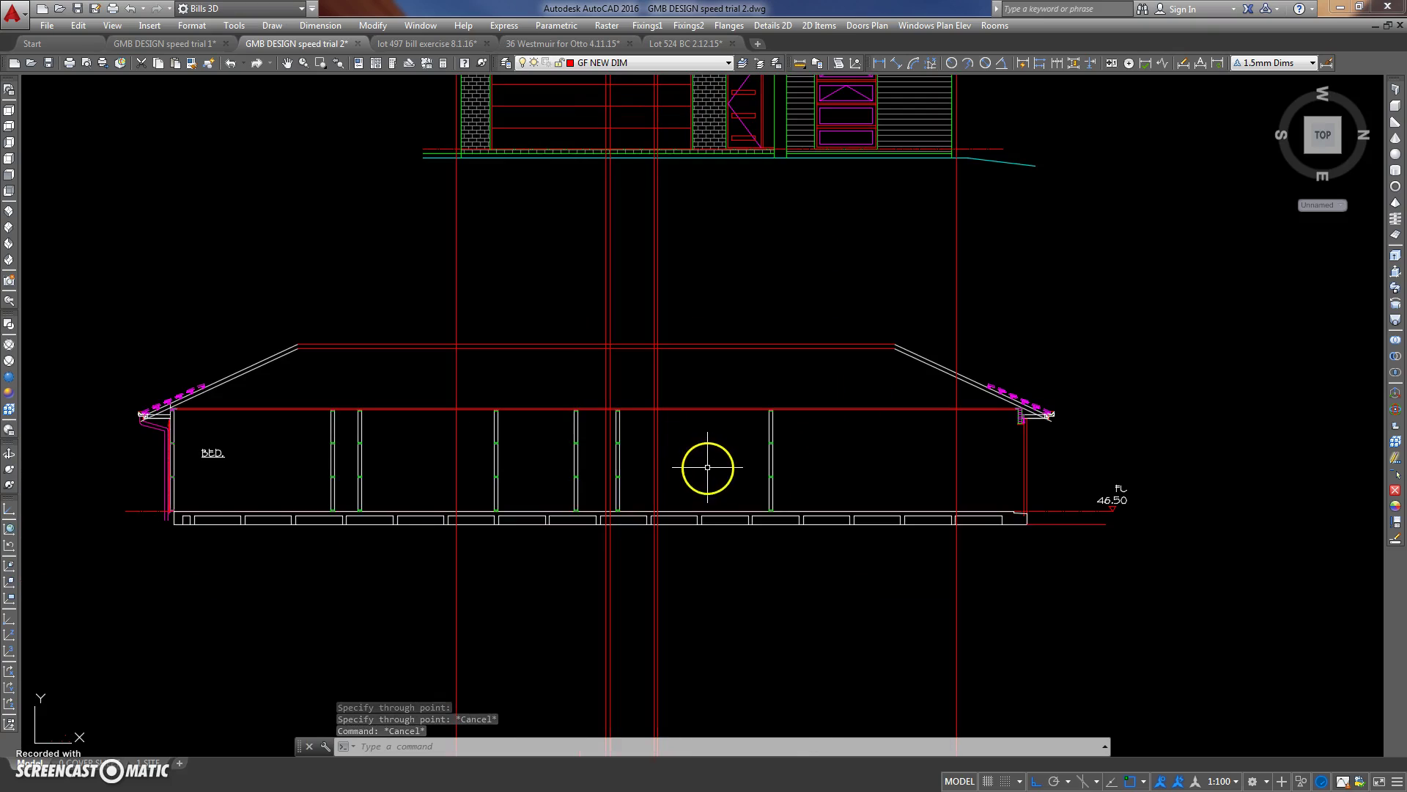
pyautogui.scroll(3, 630, 473)
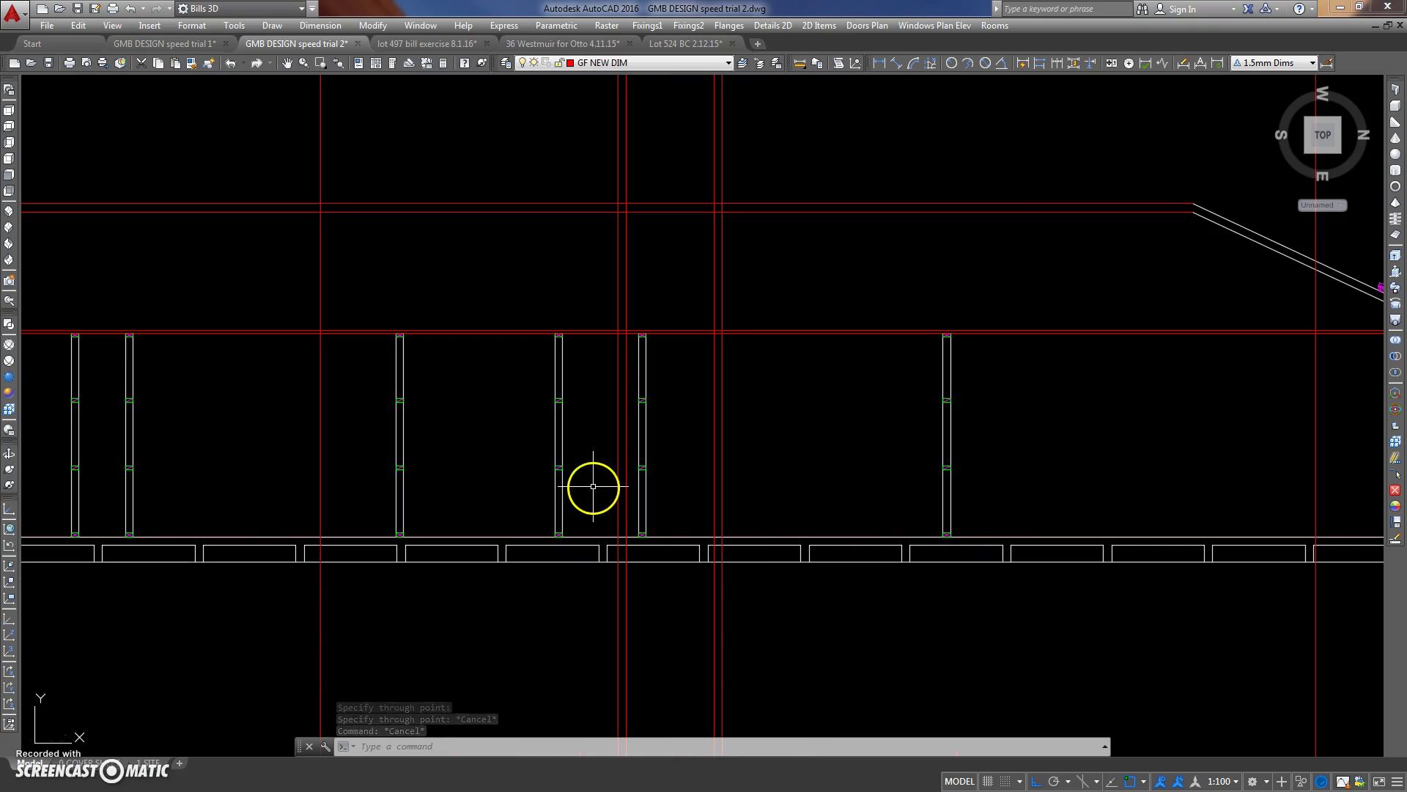
pyautogui.write('m')
pyautogui.press('Return')
pyautogui.click(565, 458)
pyautogui.click(540, 477)
pyautogui.press('Return')
pyautogui.scroll(5, 535, 540)
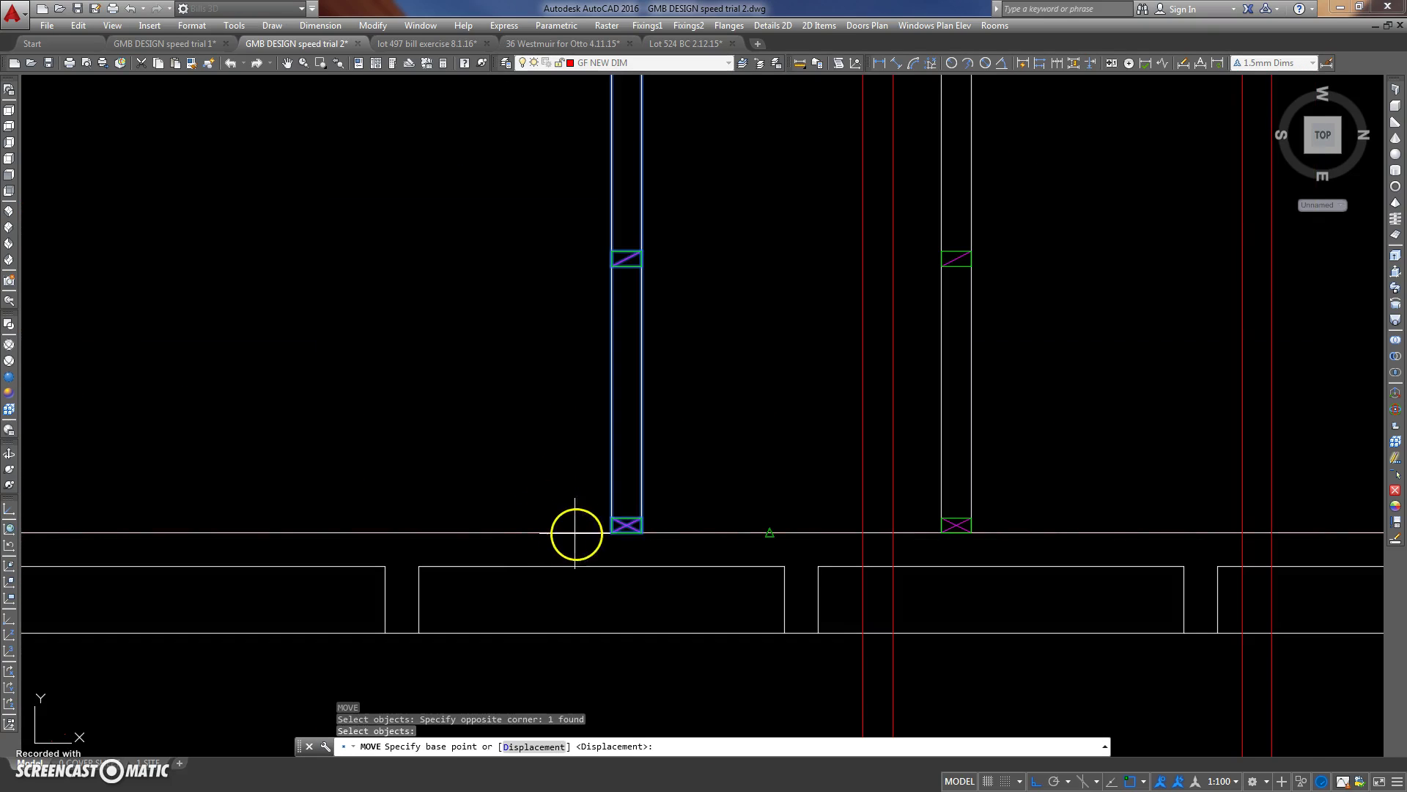
pyautogui.click(612, 533)
pyautogui.click(862, 533)
# Move the right stud onto its red projected wall line as well.
pyautogui.moveTo(1022, 503); pyautogui.dragTo(845, 507, button='middle')
pyautogui.press('space')
pyautogui.click(846, 505)
pyautogui.click(783, 485)
pyautogui.press('Return')
pyautogui.click(763, 536)
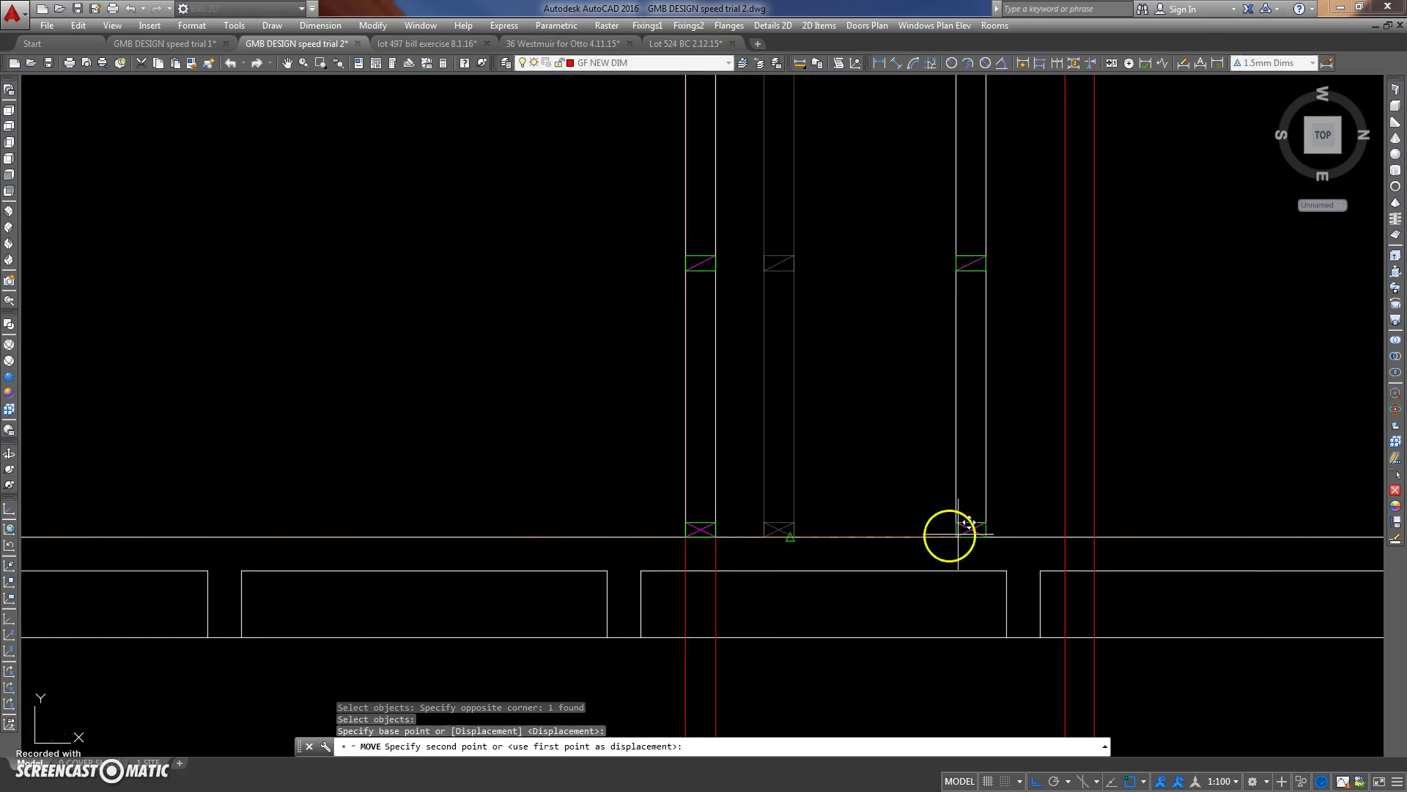
pyautogui.click(1064, 535)
pyautogui.scroll(-8, 908, 426)
pyautogui.scroll(-5, 907, 426)
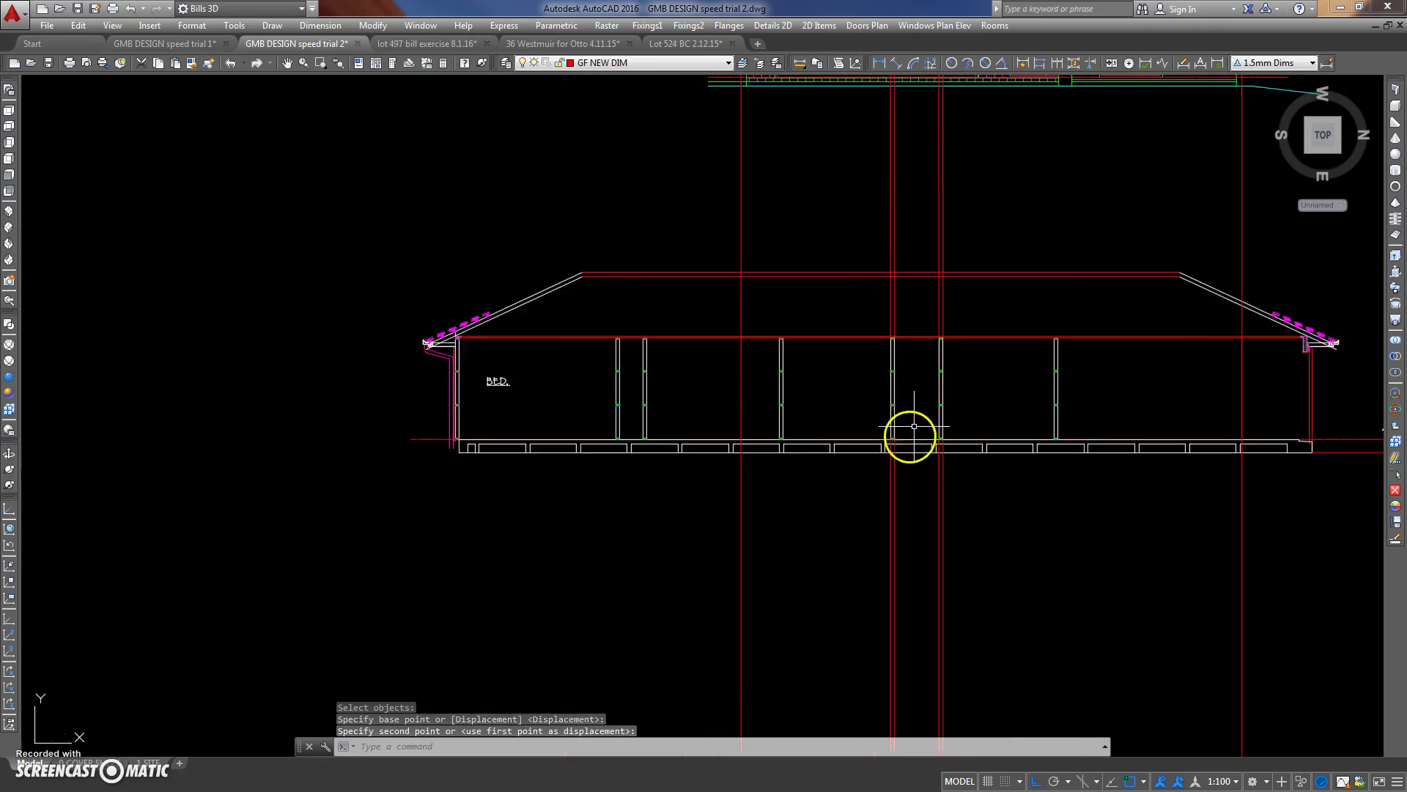
pyautogui.scroll(-3, 945, 469)
# Erase the two surplus red construction lines and the unneeded interior studs.
pyautogui.click(957, 509)
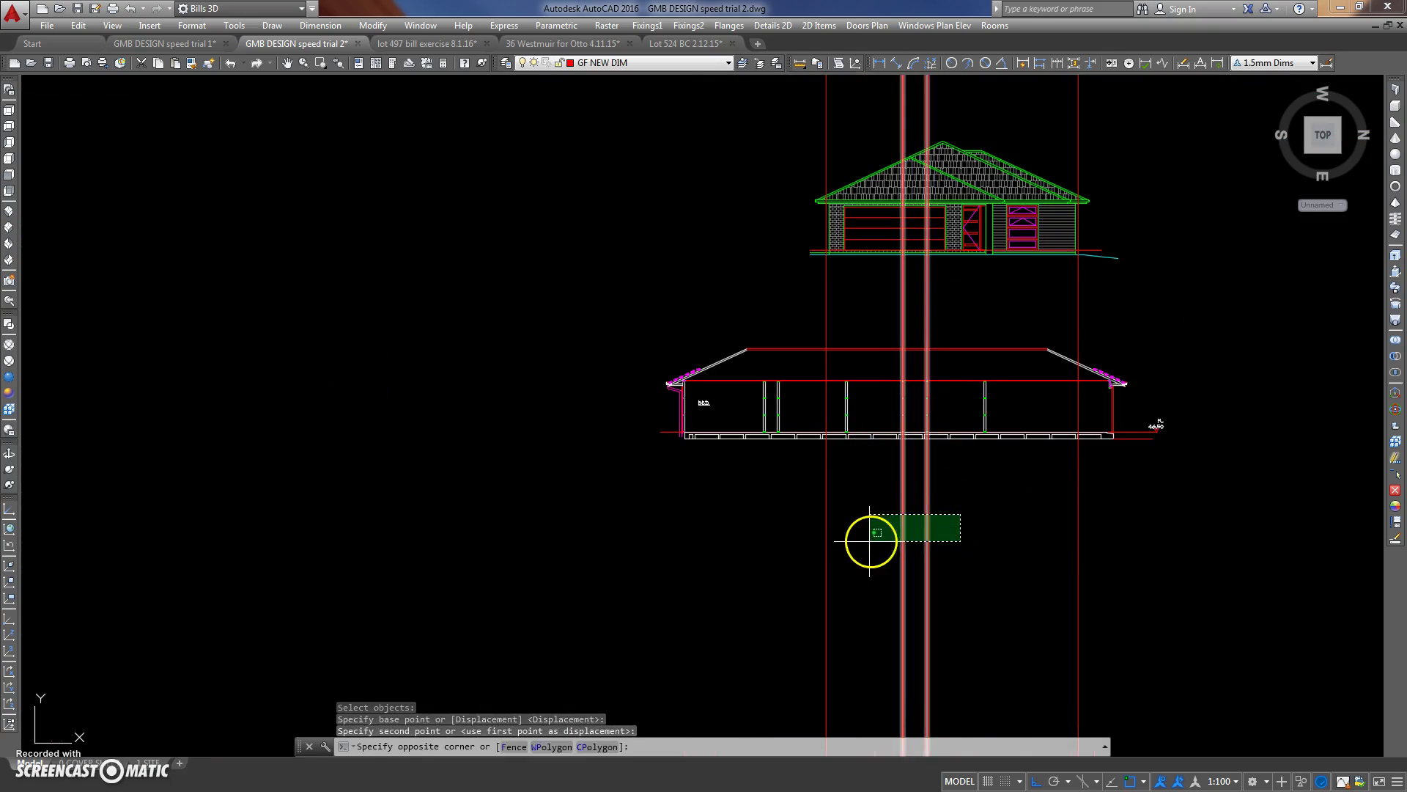
pyautogui.click(867, 541)
pyautogui.press('Delete')
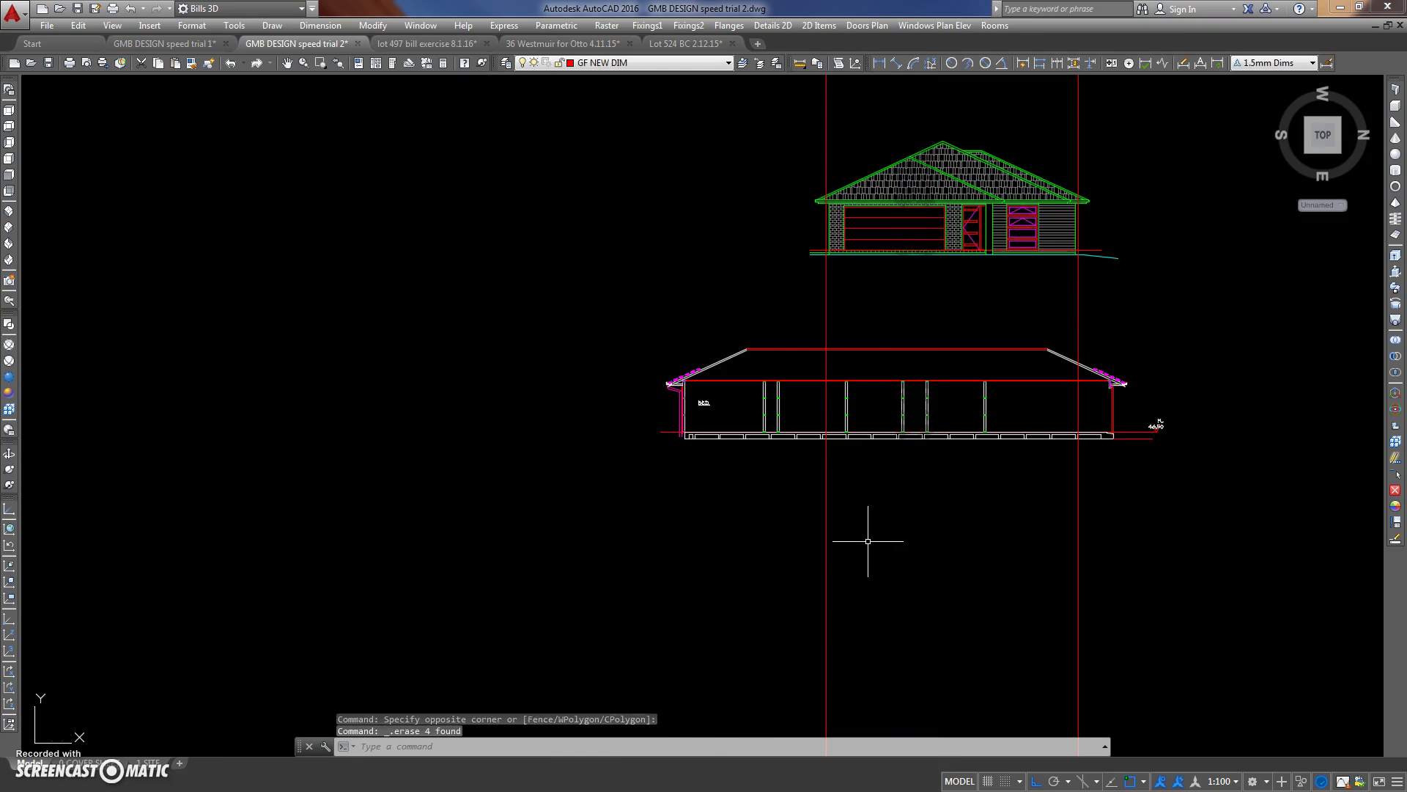
pyautogui.click(850, 408)
pyautogui.click(807, 396)
pyautogui.click(750, 403)
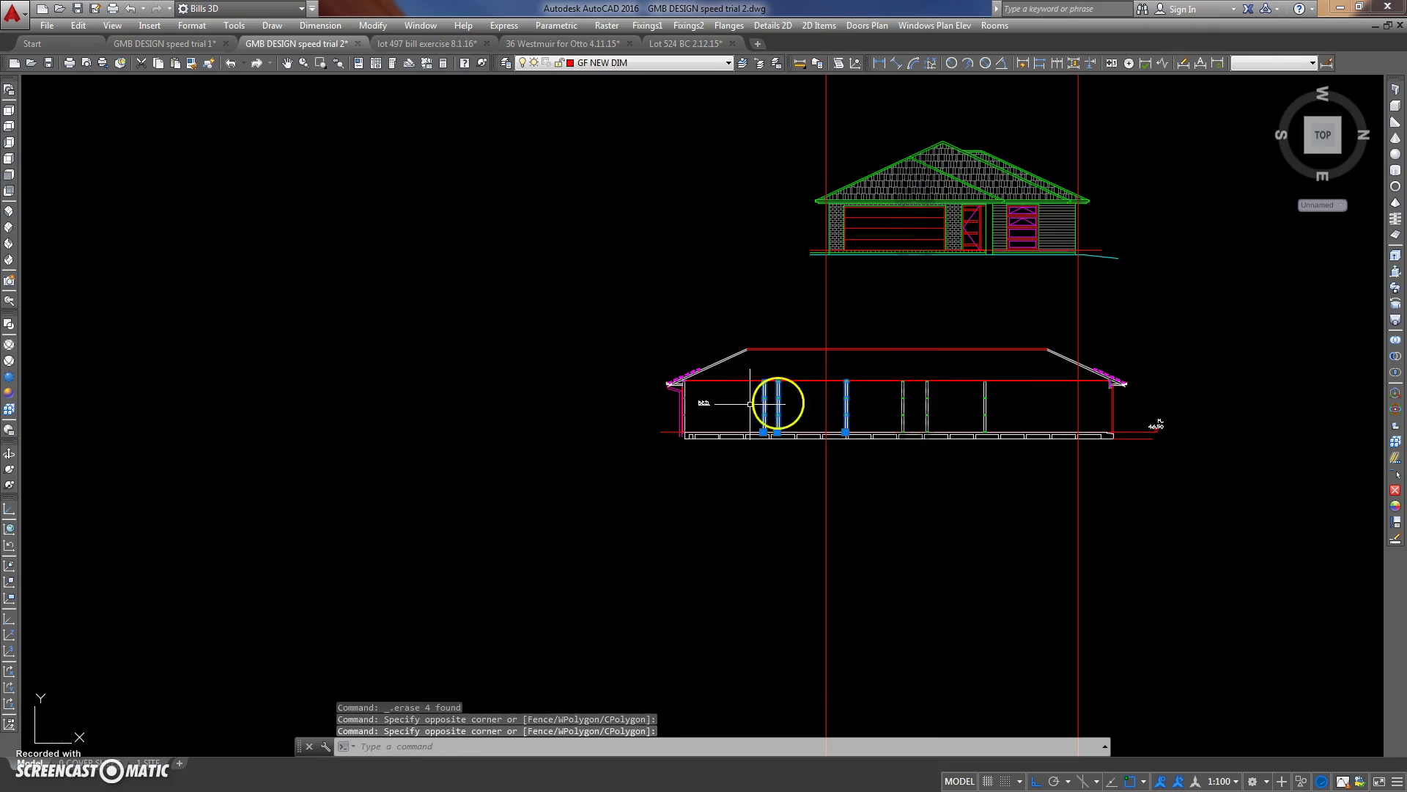
pyautogui.click(991, 399)
pyautogui.click(958, 408)
pyautogui.press('Delete')
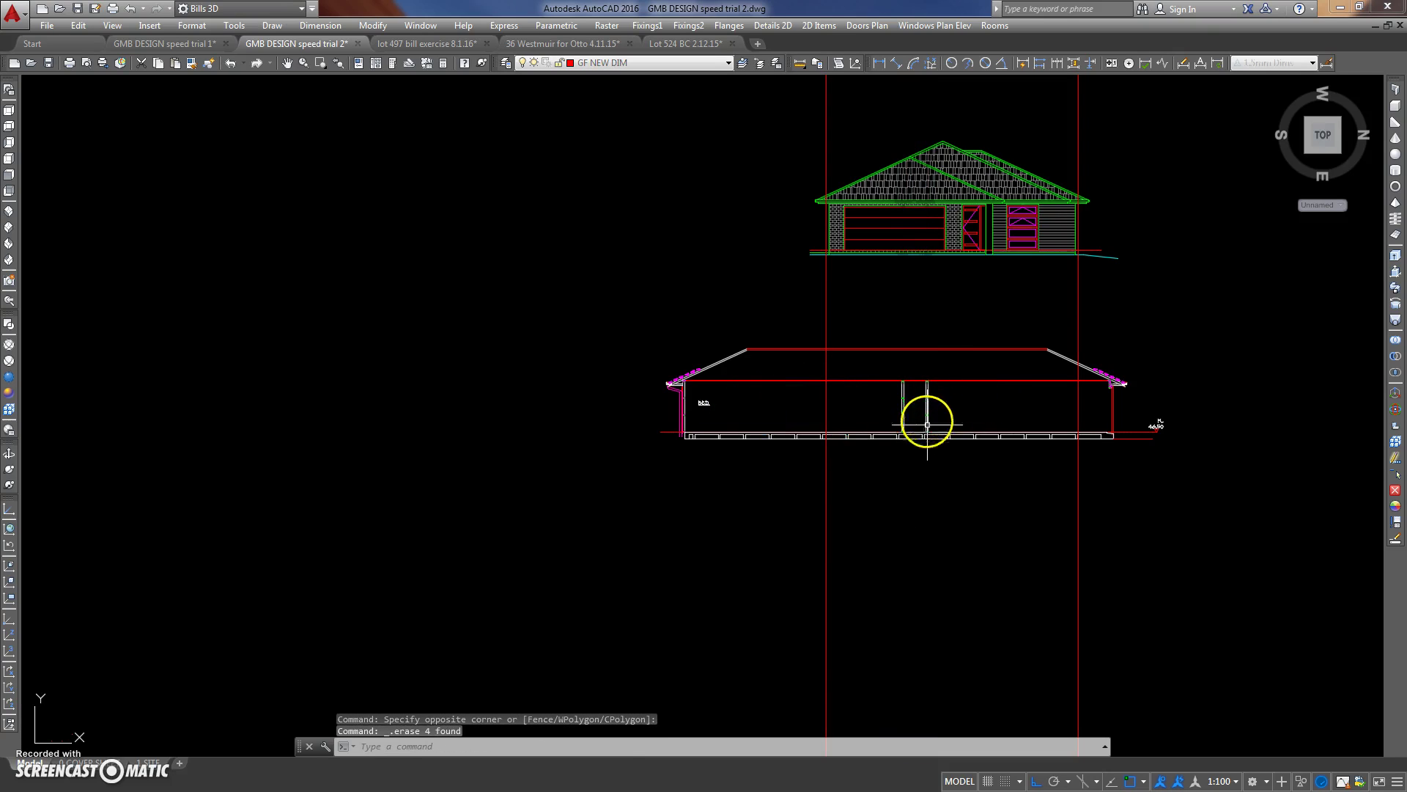
# Check the short floor lines in the section, leaving them unchanged.
pyautogui.scroll(3, 733, 366)
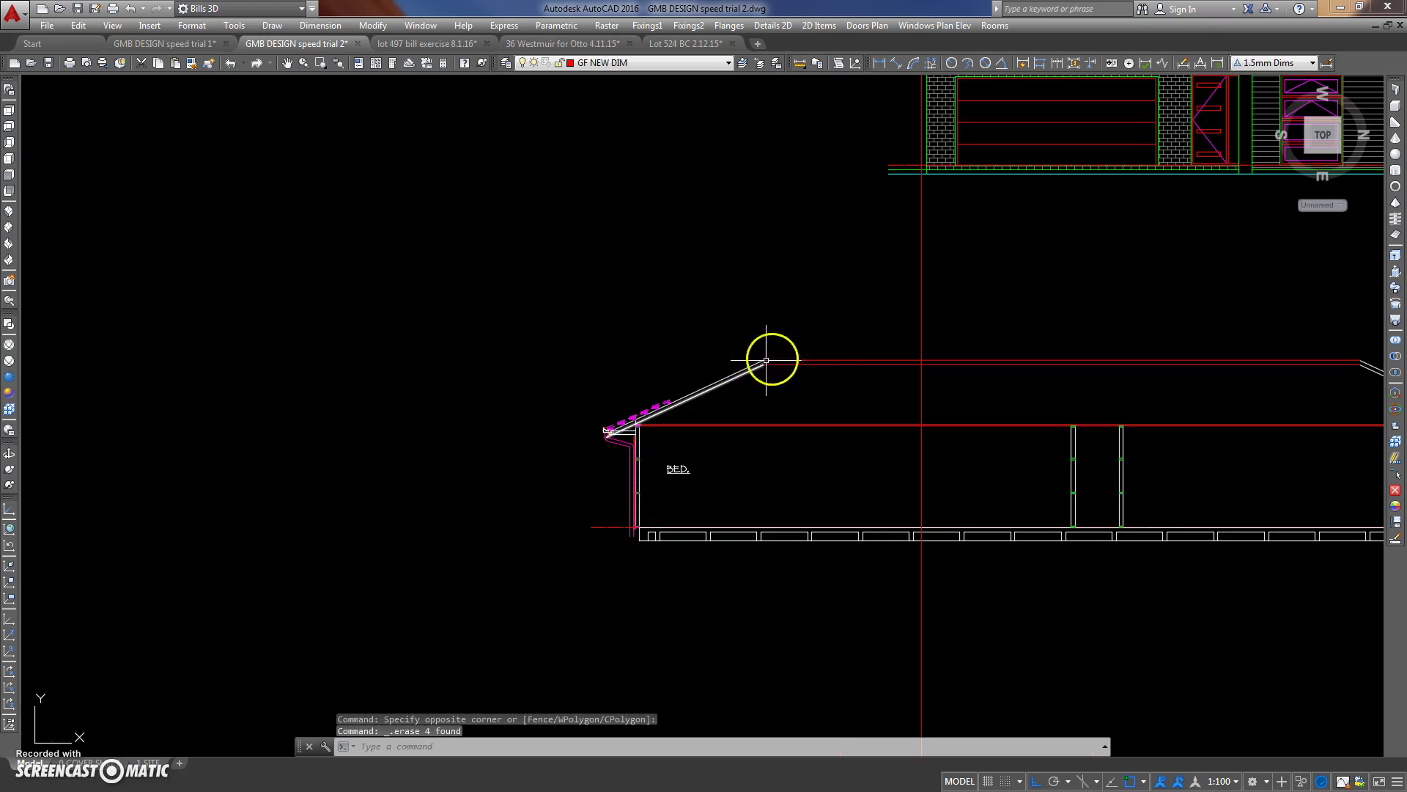
pyautogui.click(813, 531)
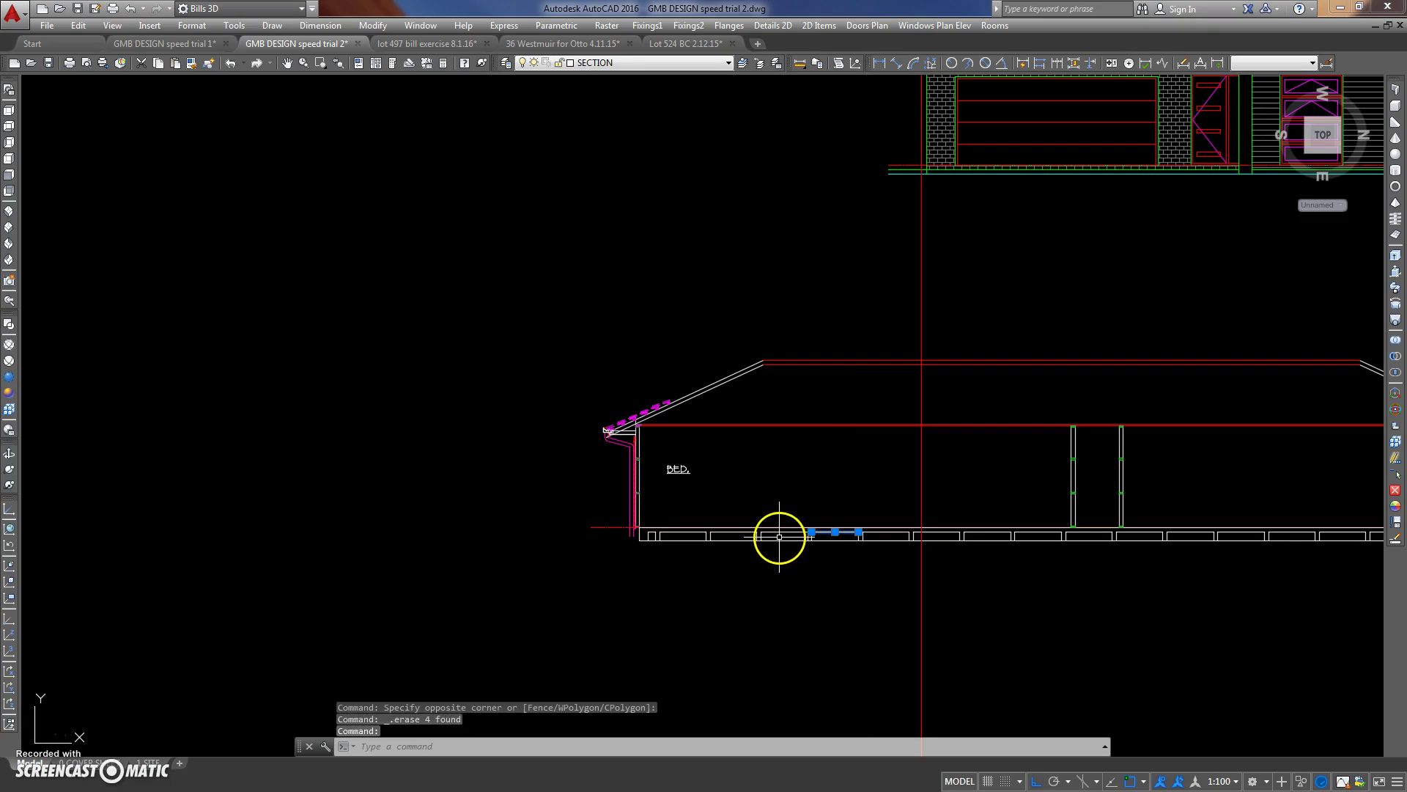
pyautogui.press('Escape')
pyautogui.click(780, 530)
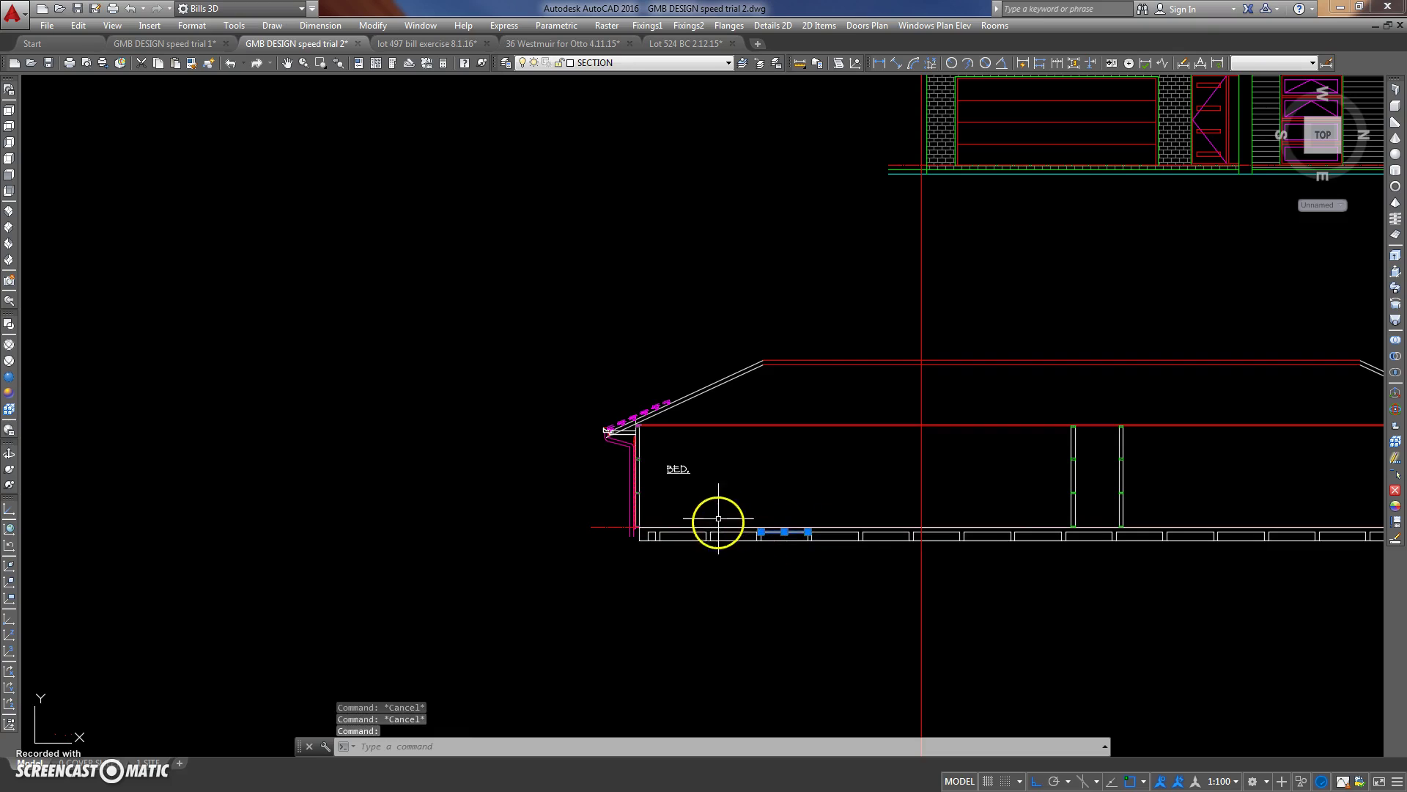
pyautogui.press('Escape')
pyautogui.moveTo(728, 469)
pyautogui.mouseDown(button='middle')
pyautogui.moveTo(730, 503)
pyautogui.moveTo(722, 482)
pyautogui.mouseUp(button='middle')
pyautogui.scroll(3, 689, 511)
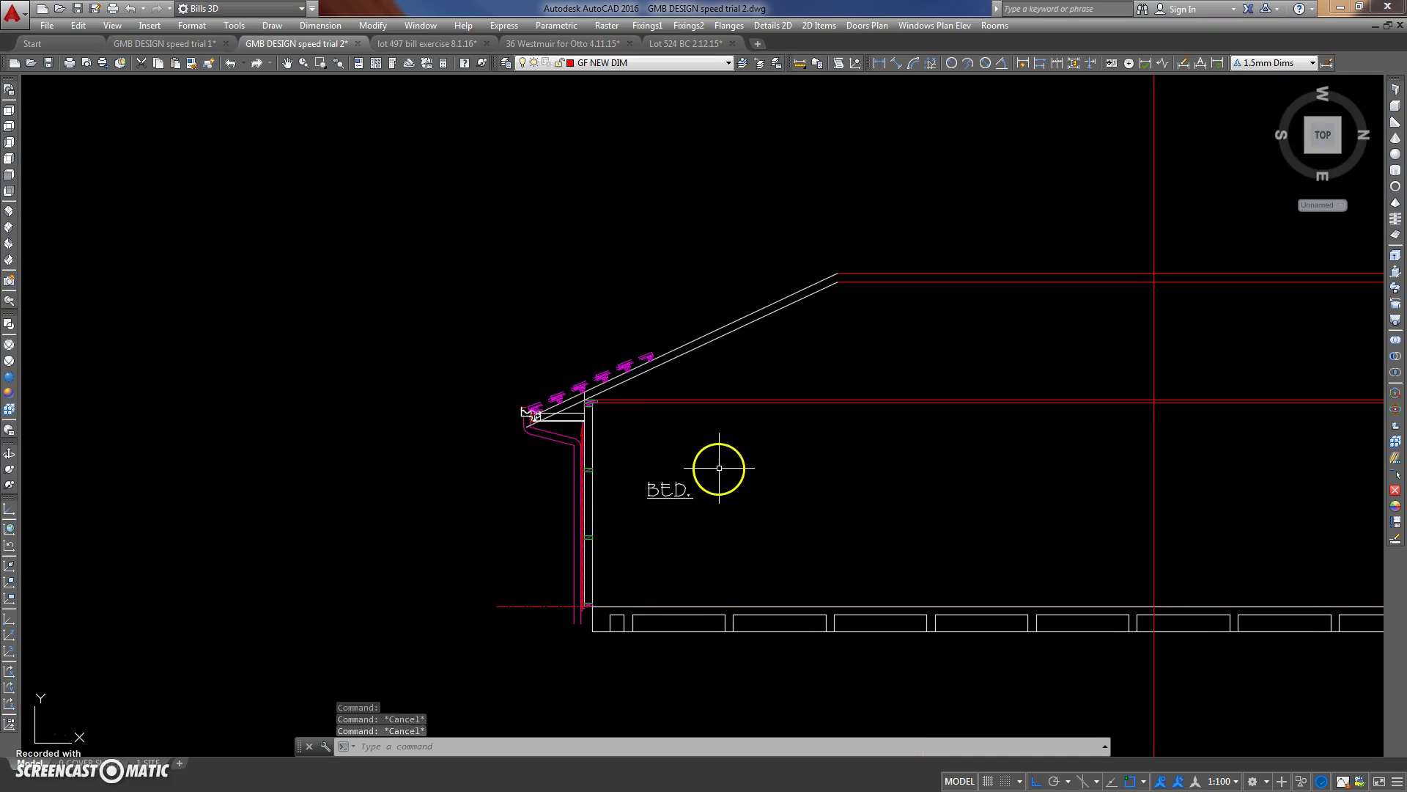
# Delete the BED label and select the left eave-and-wall detail for moving.
pyautogui.click(657, 506)
pyautogui.press('Delete')
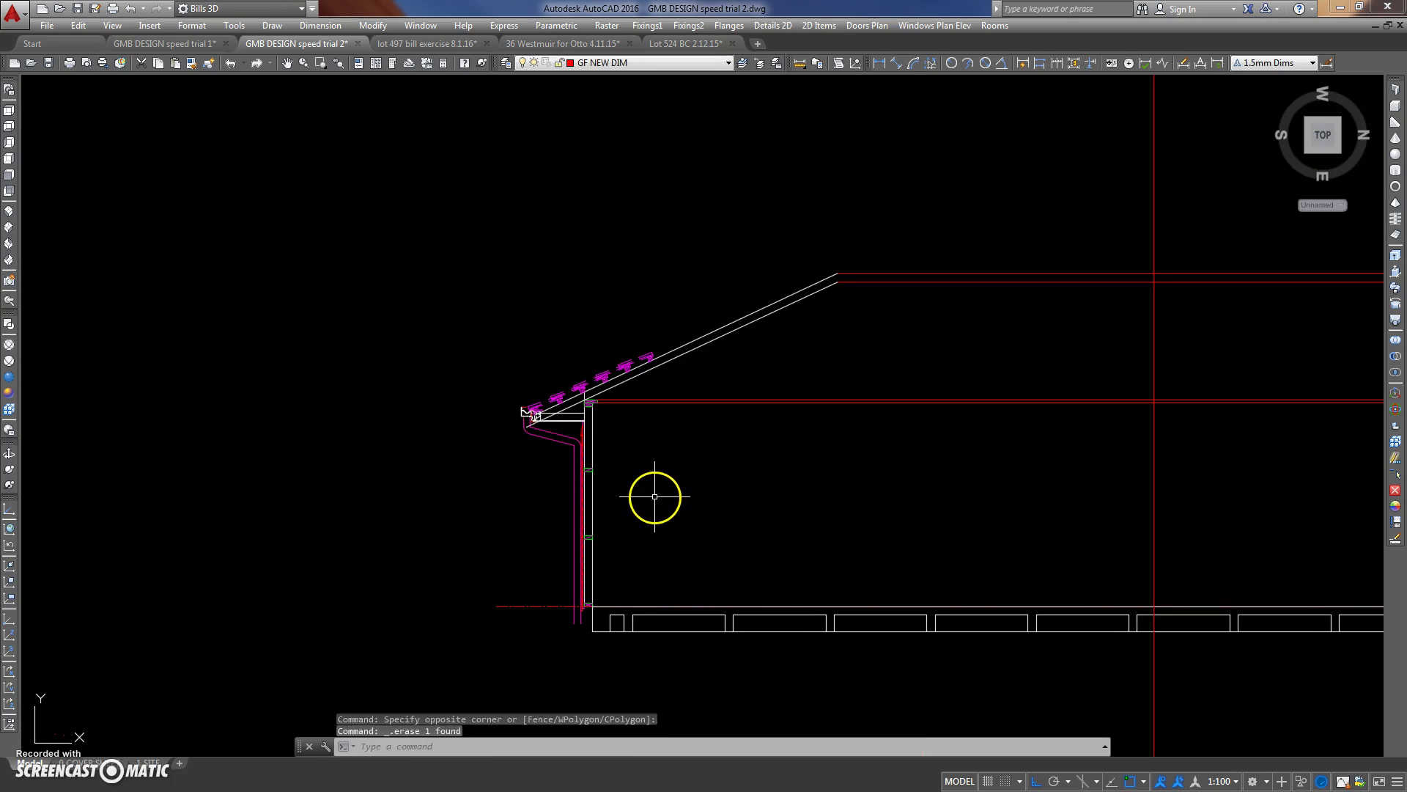
pyautogui.write('m')
pyautogui.press('Return')
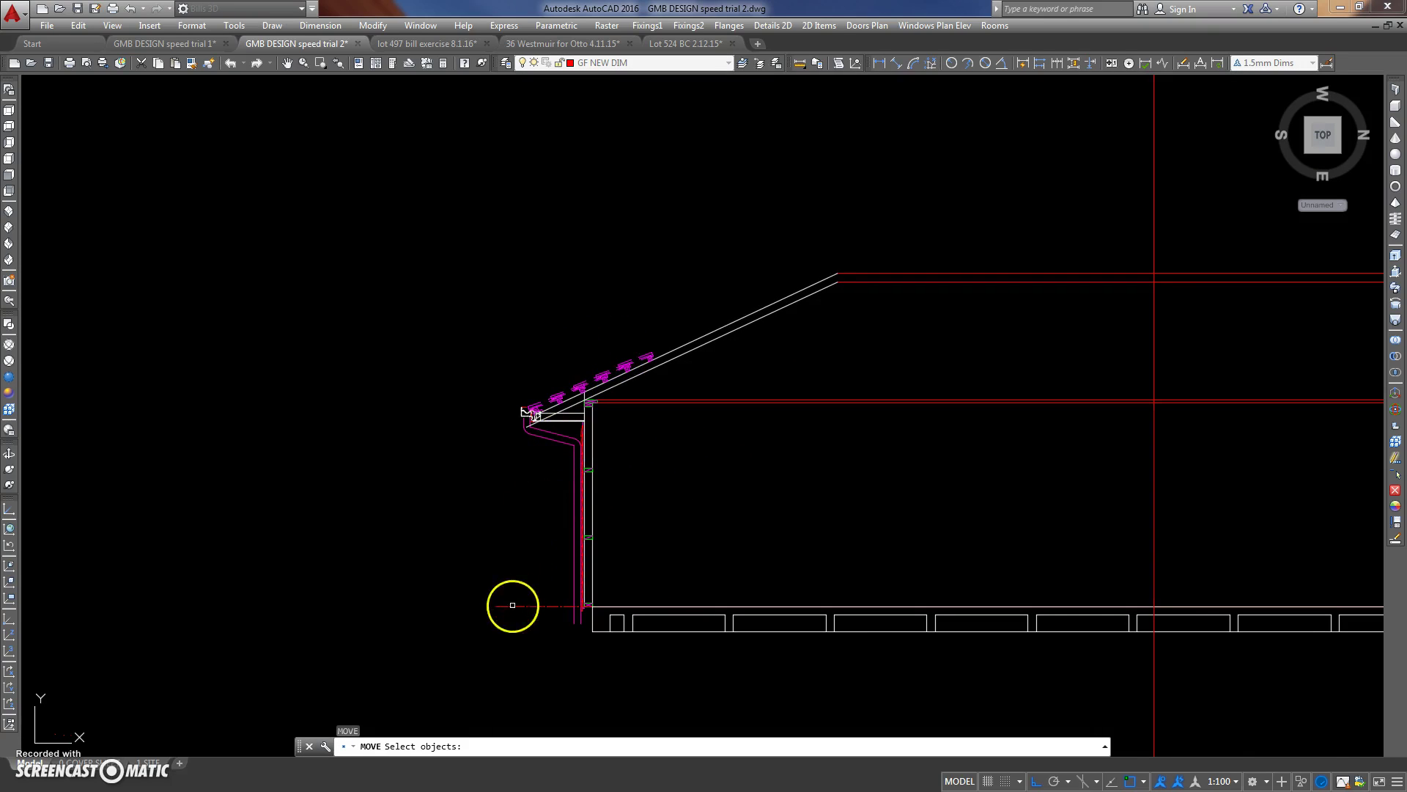
pyautogui.click(448, 642)
pyautogui.click(652, 289)
pyautogui.click(676, 287)
pyautogui.click(521, 381)
pyautogui.click(514, 478)
pyautogui.click(660, 288)
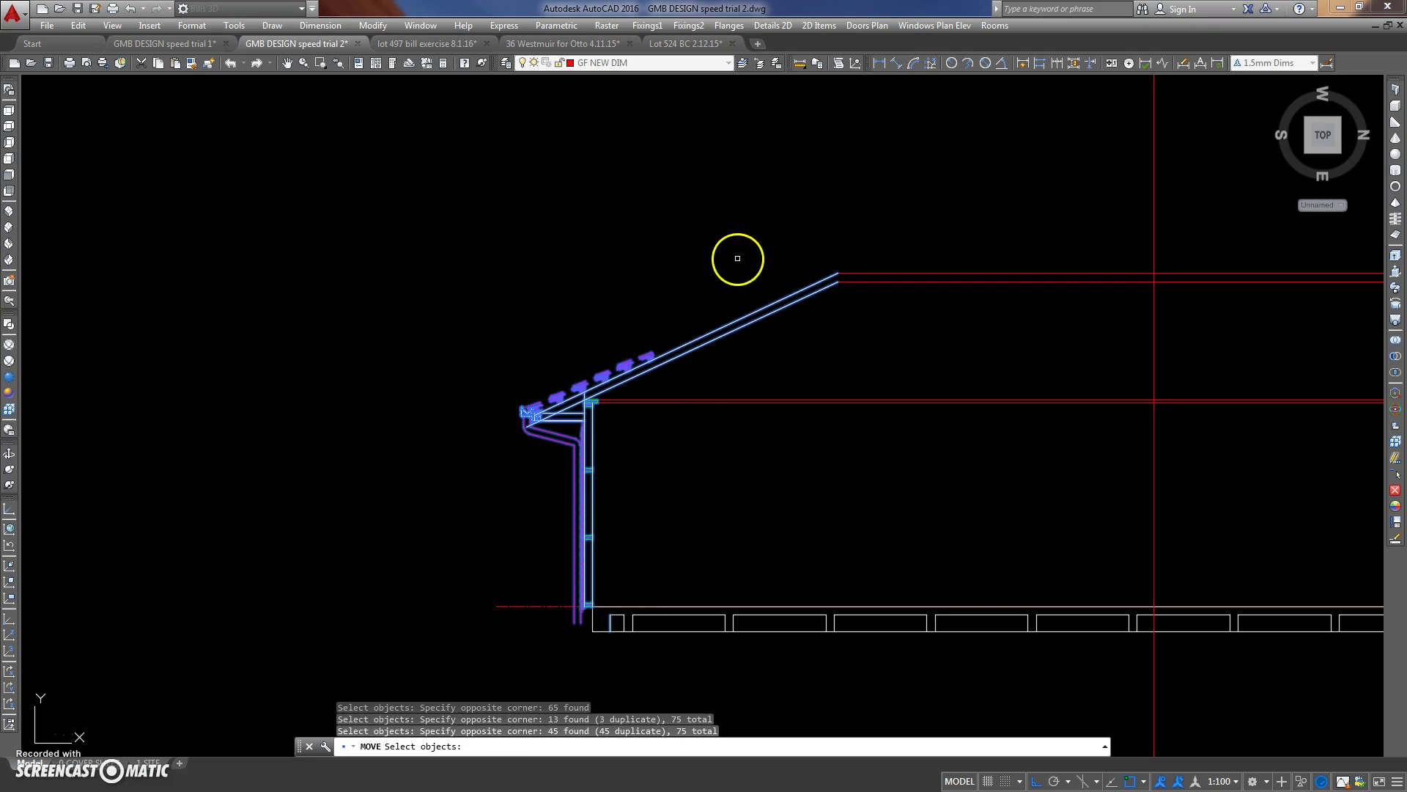
pyautogui.press('Return')
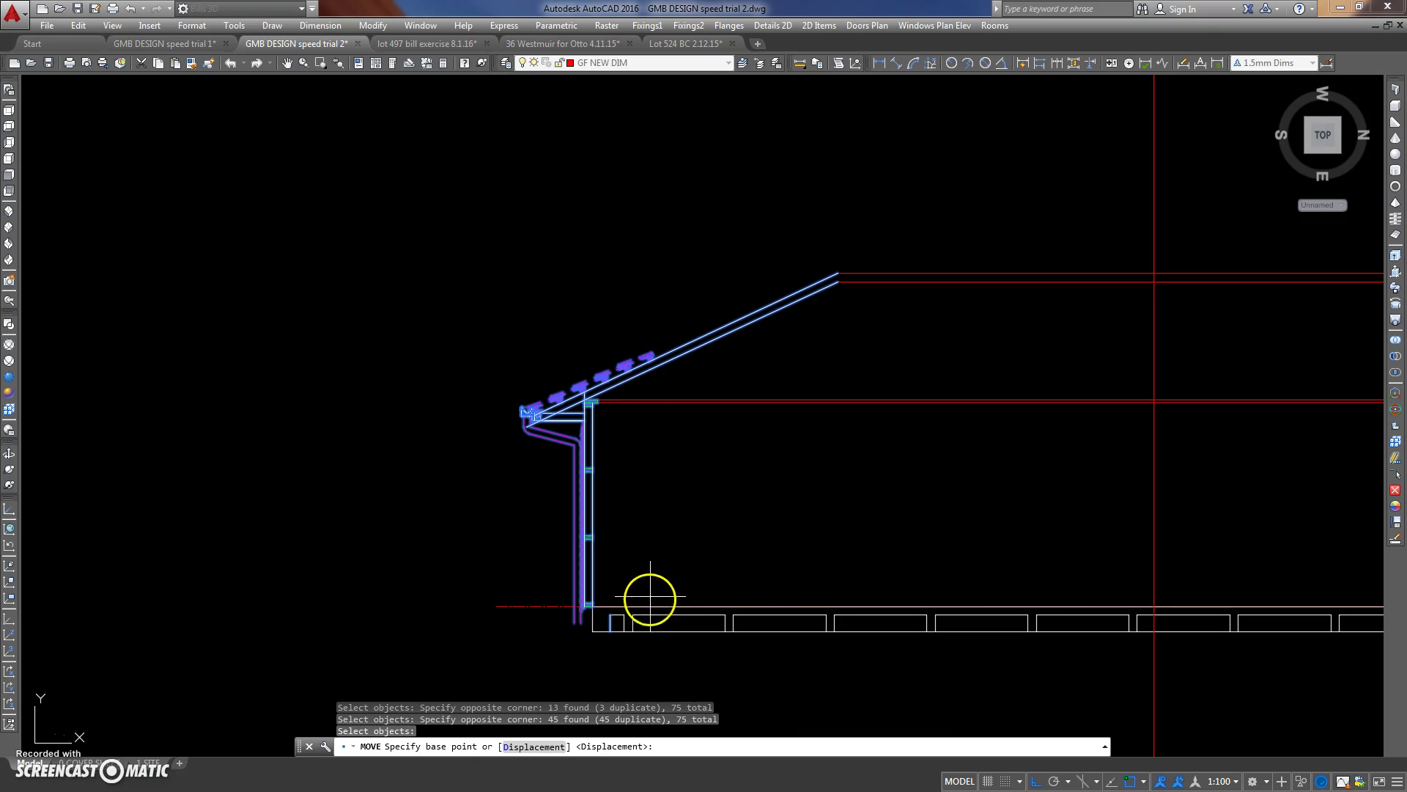
# Move the eave-and-wall detail left from its wall foot, clear of the slab end.
pyautogui.scroll(2, 659, 579)
pyautogui.scroll(3, 692, 505)
pyautogui.scroll(-5, 707, 487)
pyautogui.scroll(-3, 709, 486)
pyautogui.scroll(-3, 552, 452)
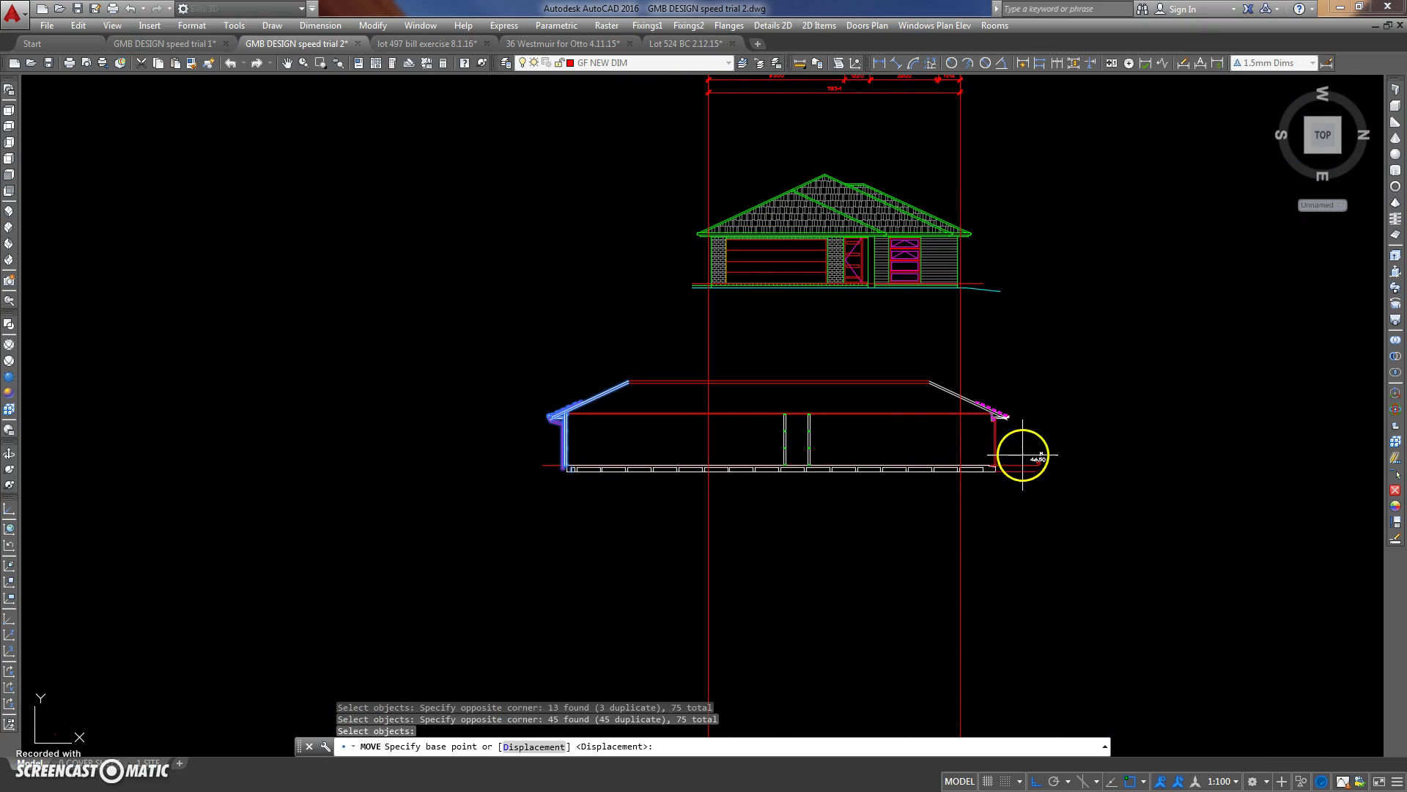
pyautogui.scroll(4, 1022, 455)
pyautogui.scroll(1, 843, 472)
pyautogui.scroll(-2, 887, 461)
pyautogui.scroll(5, 491, 480)
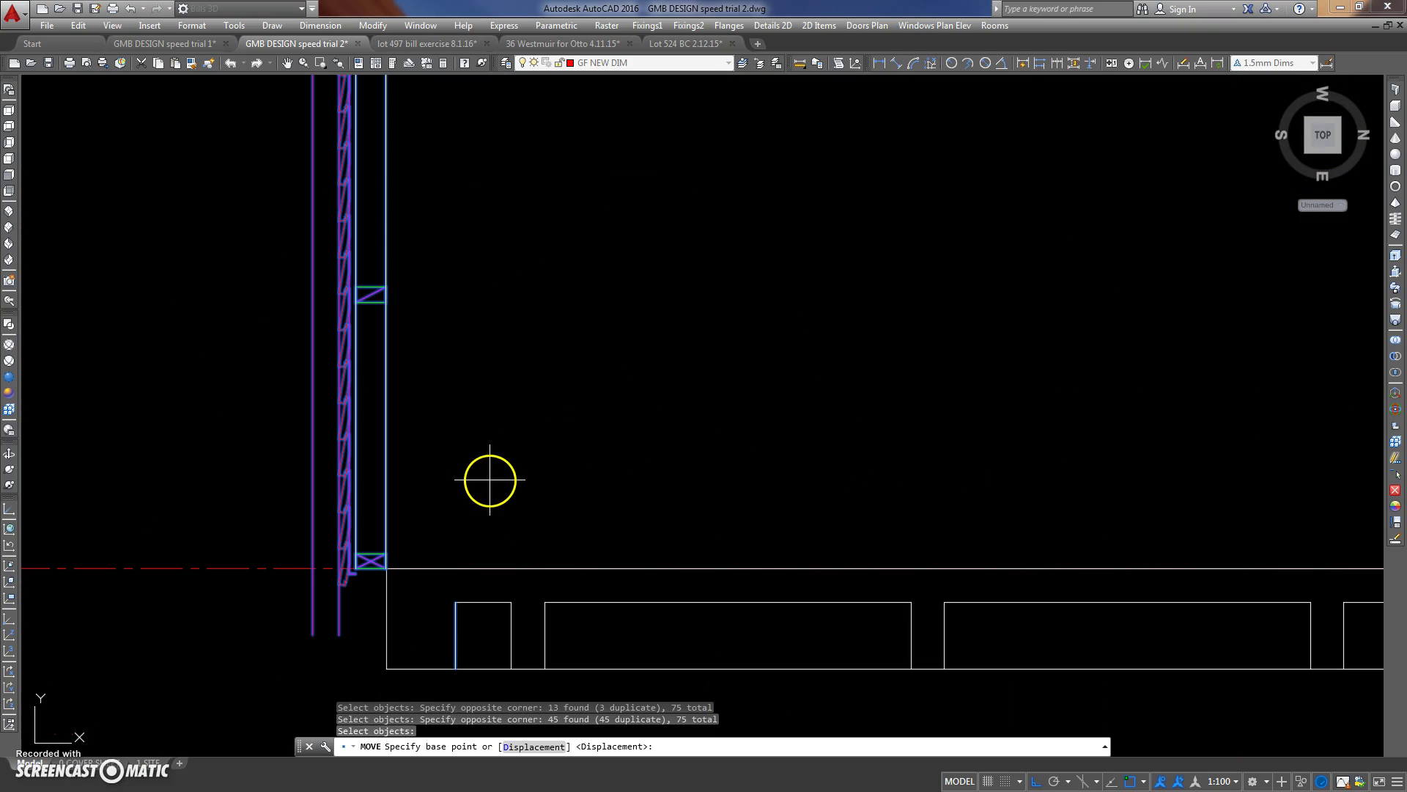
pyautogui.scroll(-2, 490, 477)
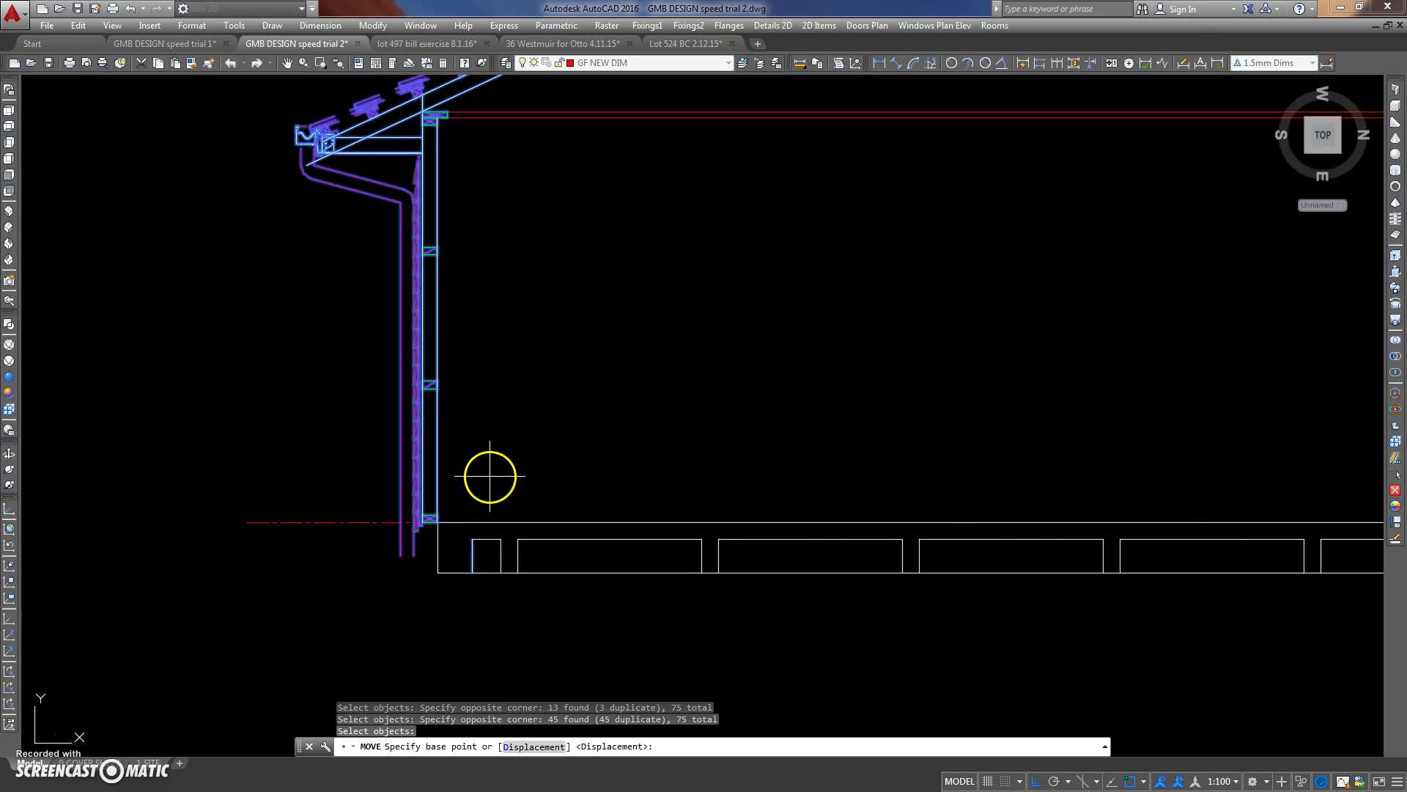
pyautogui.scroll(2, 443, 529)
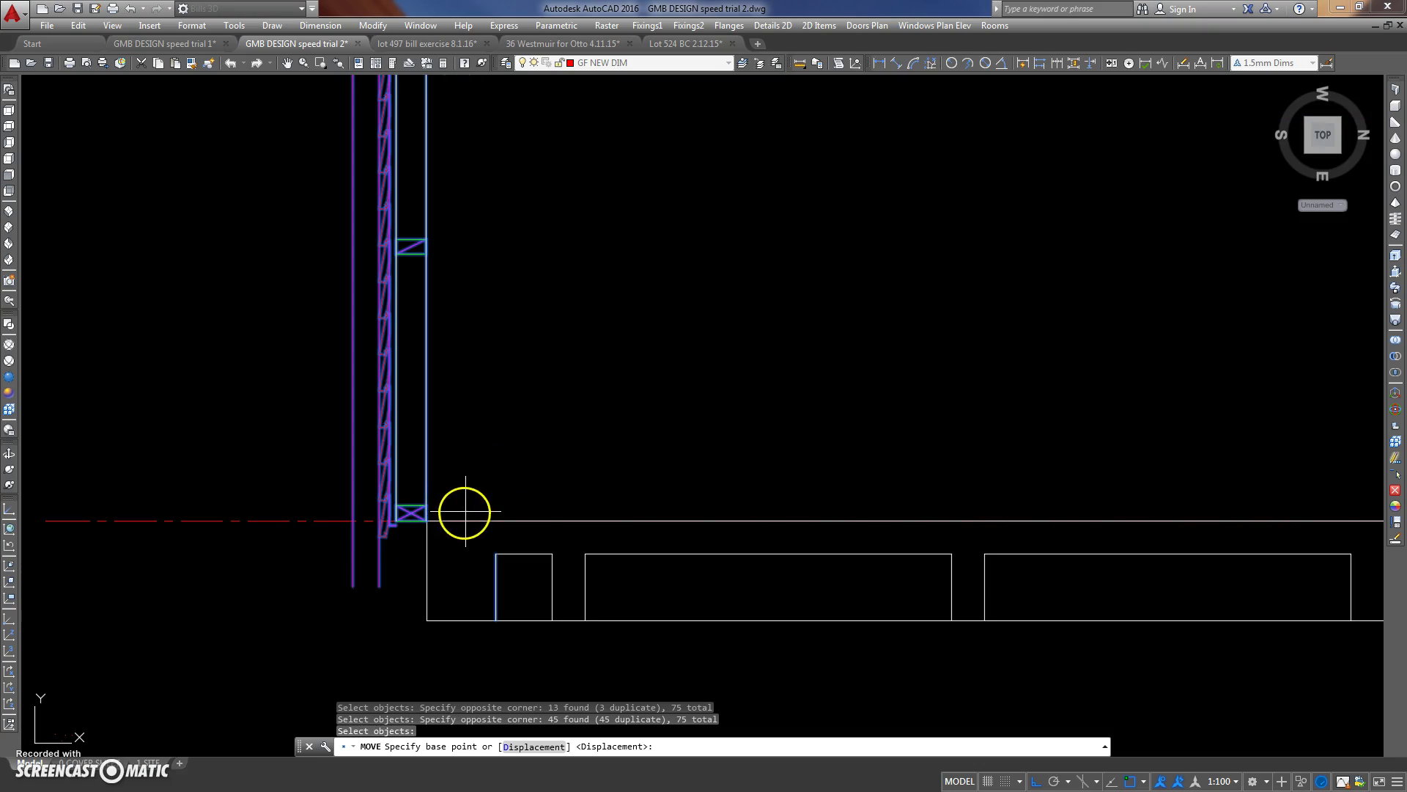
pyautogui.click(458, 498)
pyautogui.scroll(-3, 606, 461)
pyautogui.moveTo(361, 437); pyautogui.dragTo(706, 431, button='middle')
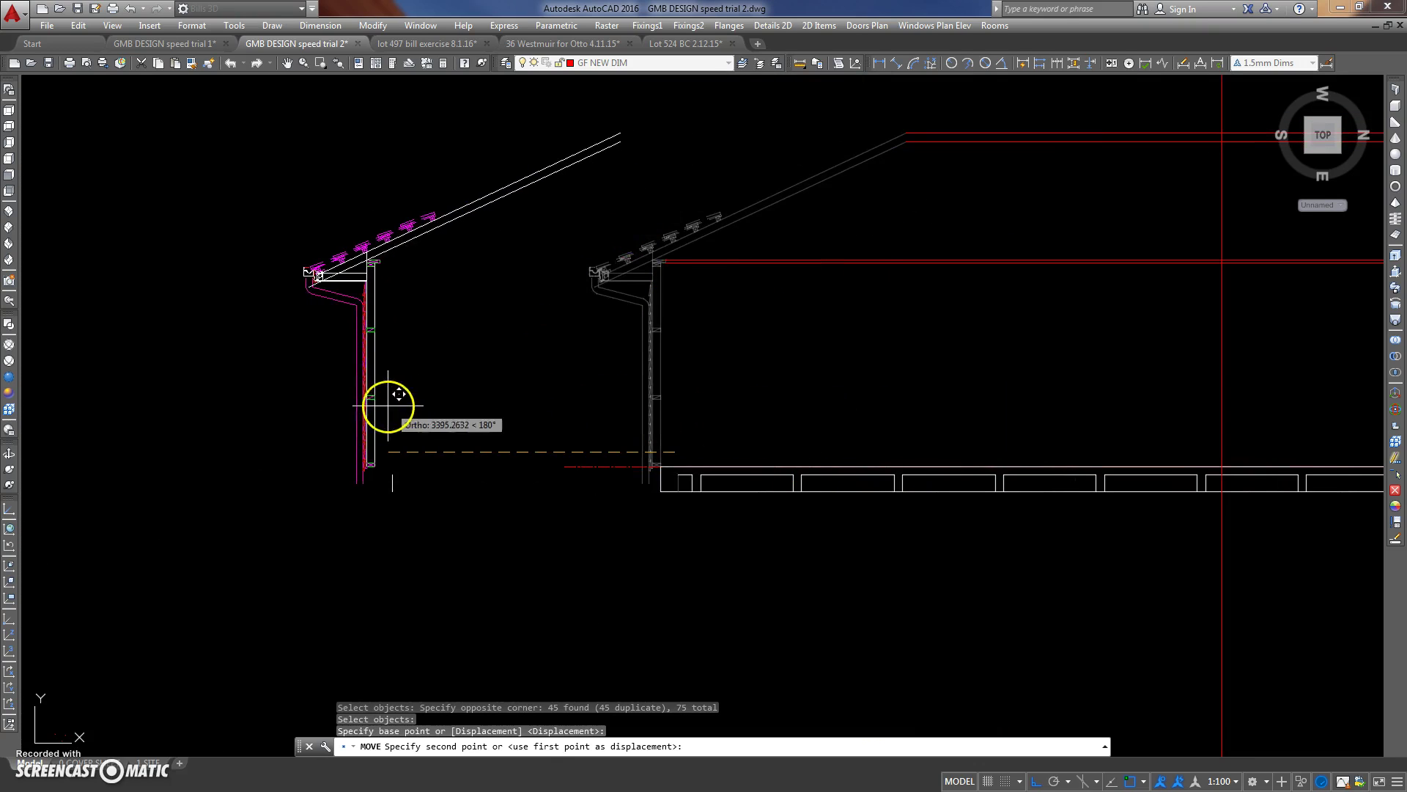
pyautogui.click(389, 401)
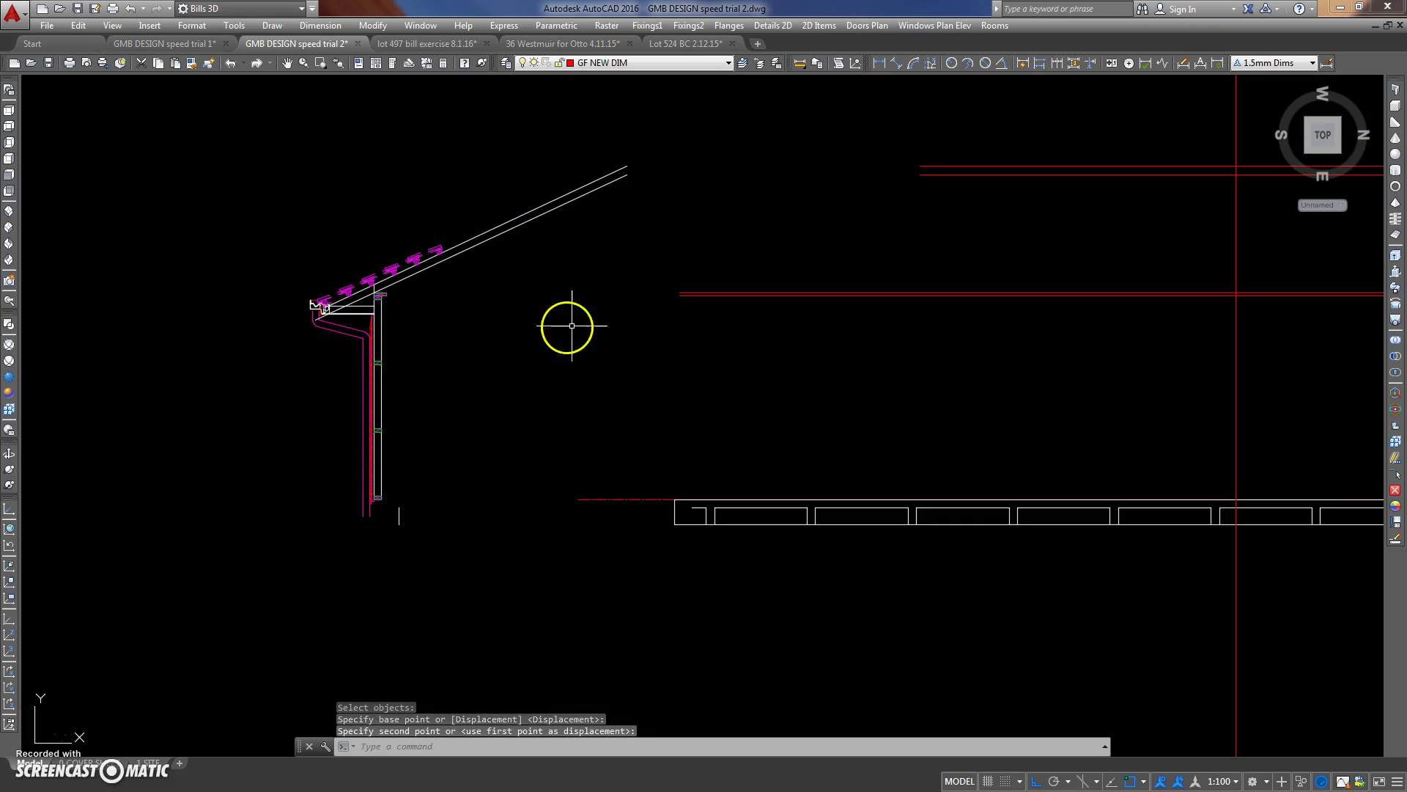
pyautogui.moveTo(571, 326); pyautogui.dragTo(479, 358, button='middle')
pyautogui.scroll(-5, 785, 330)
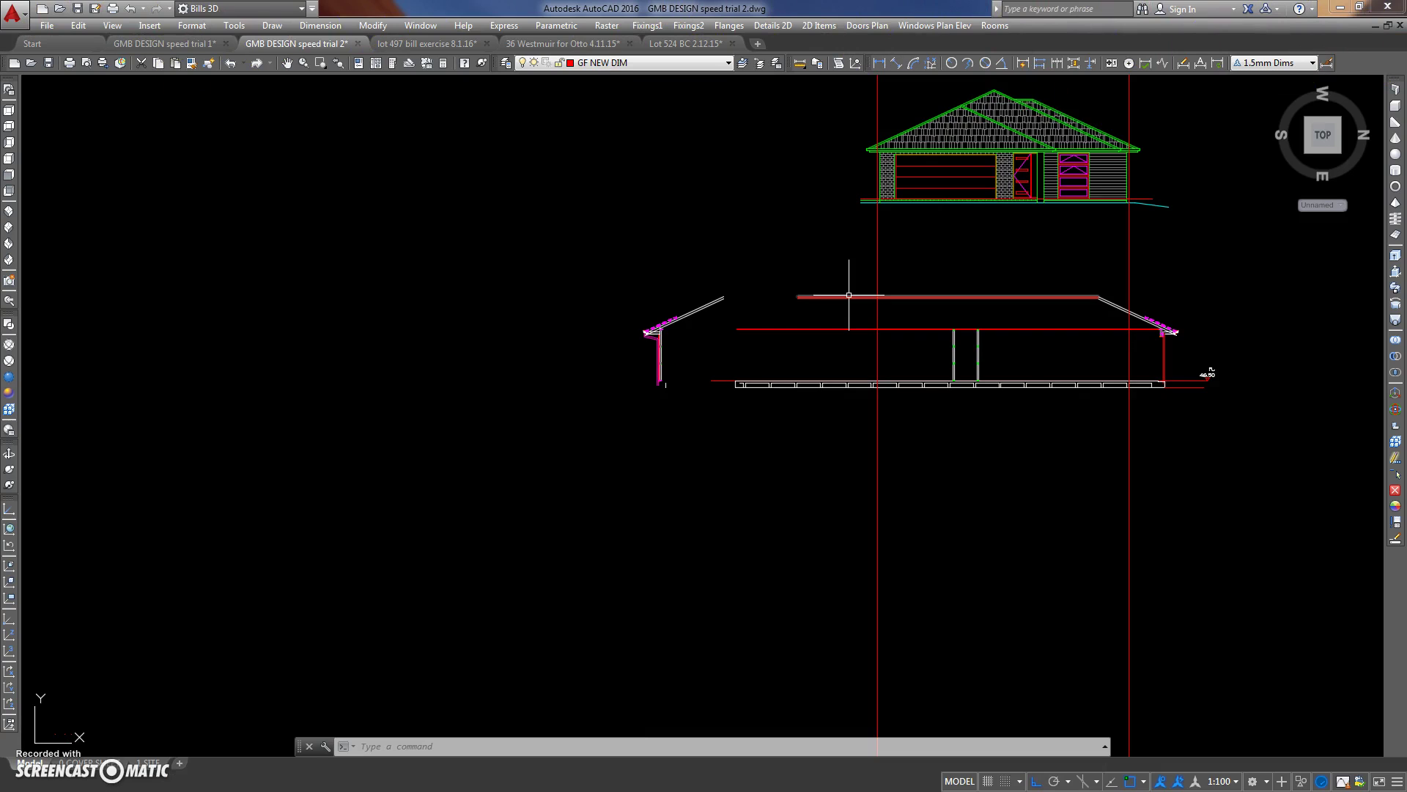
pyautogui.moveTo(528, 201); pyautogui.dragTo(518, 266, button='middle')
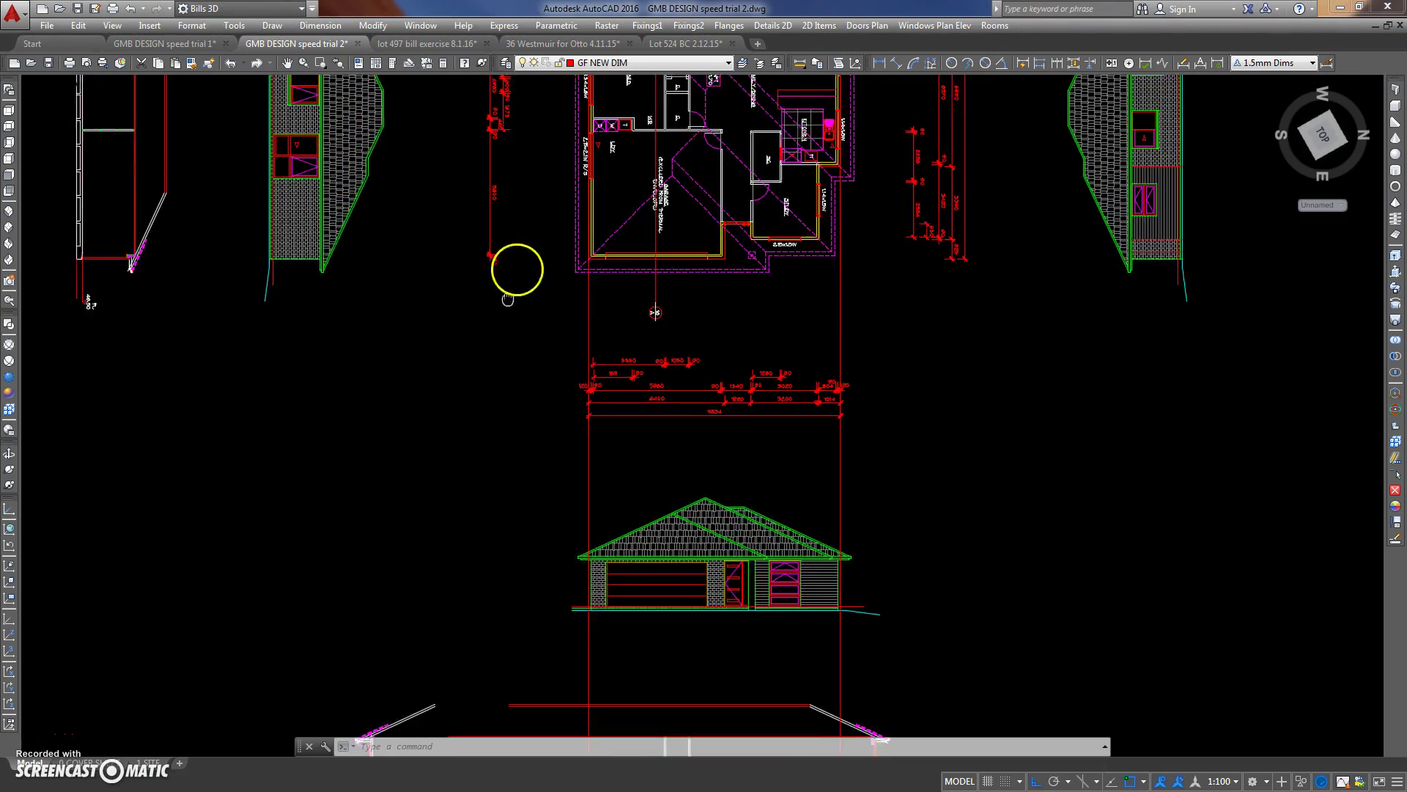
pyautogui.scroll(1, 562, 217)
pyautogui.scroll(1, 562, 317)
pyautogui.scroll(4, 573, 384)
pyautogui.scroll(3, 566, 372)
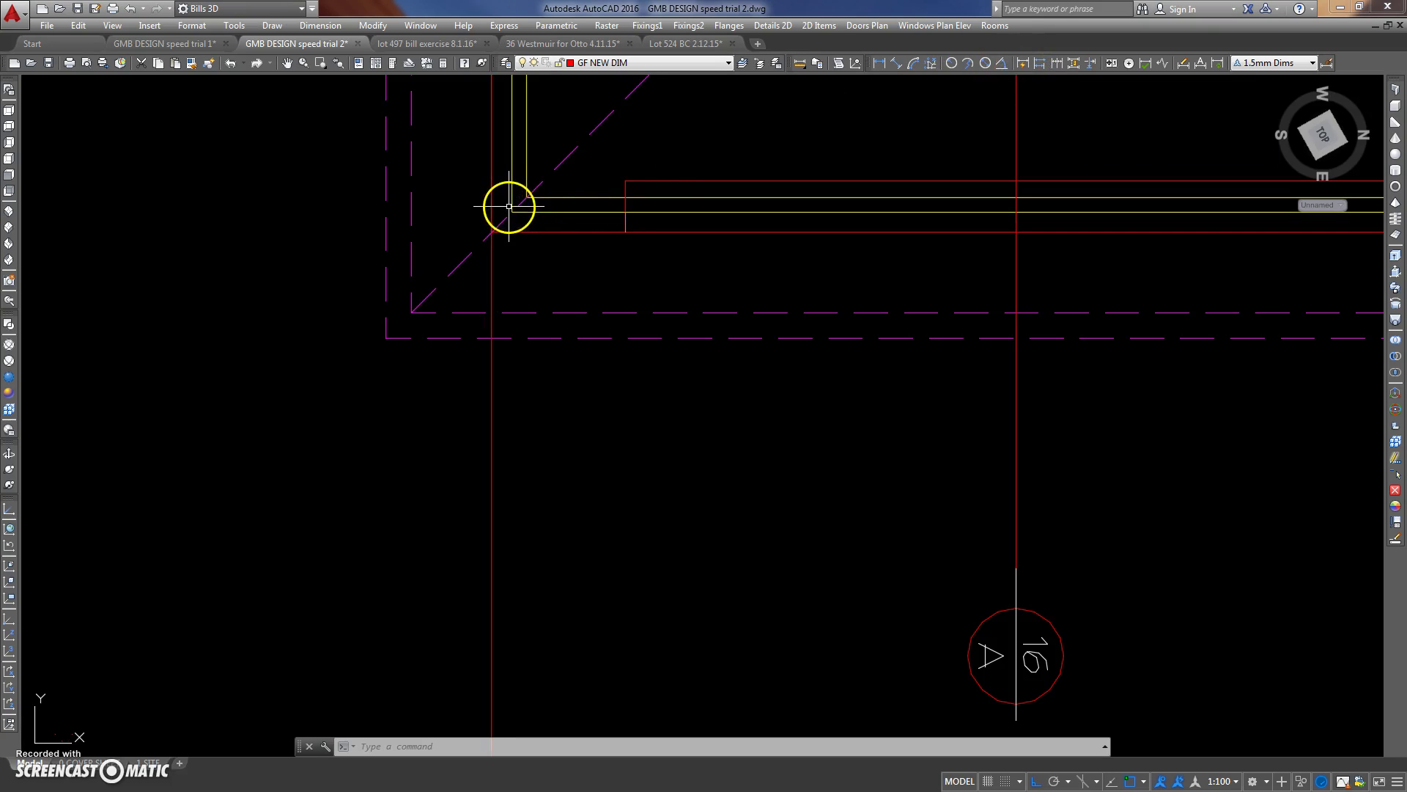
pyautogui.scroll(5, 509, 207)
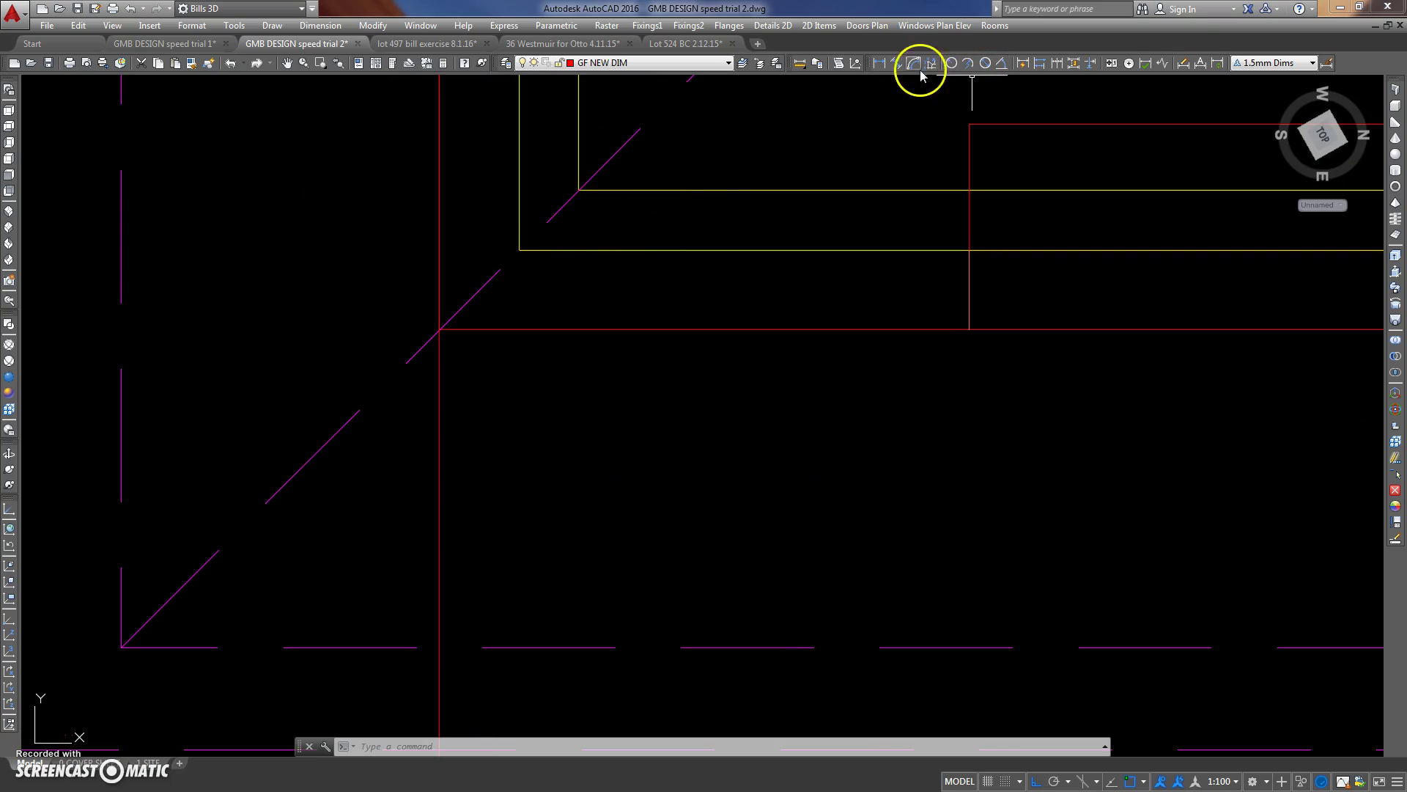
pyautogui.click(798, 64)
pyautogui.click(519, 250)
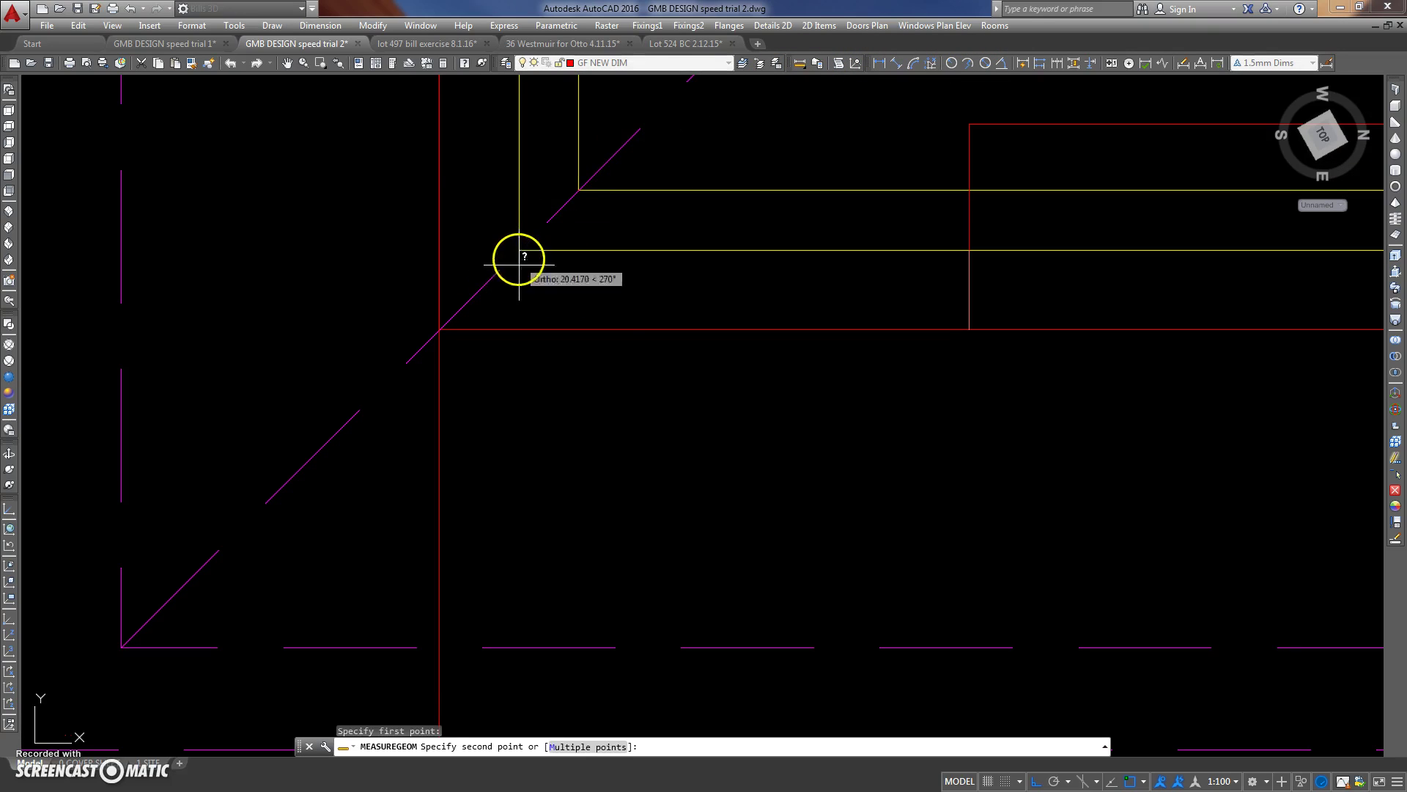
pyautogui.click(520, 330)
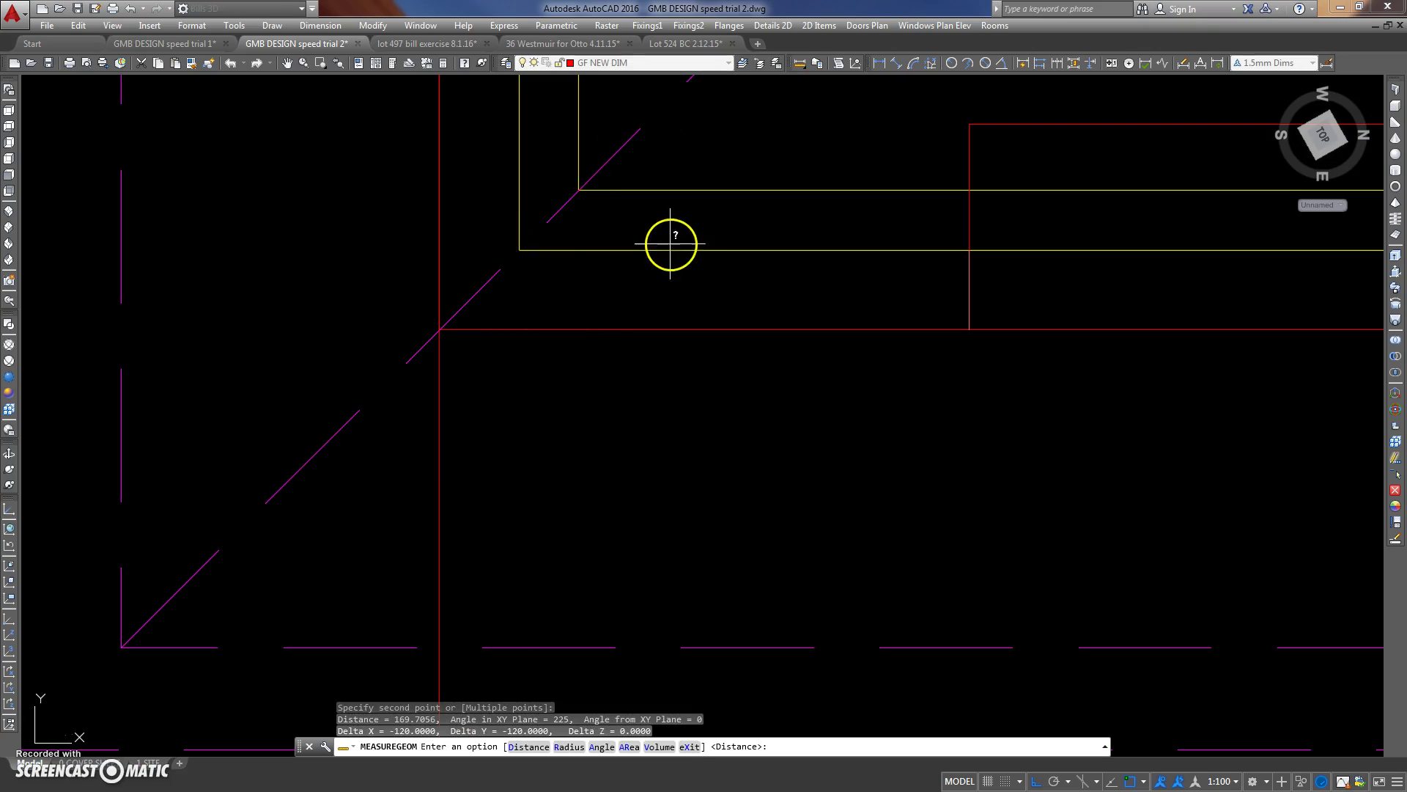
pyautogui.scroll(-3, 631, 217)
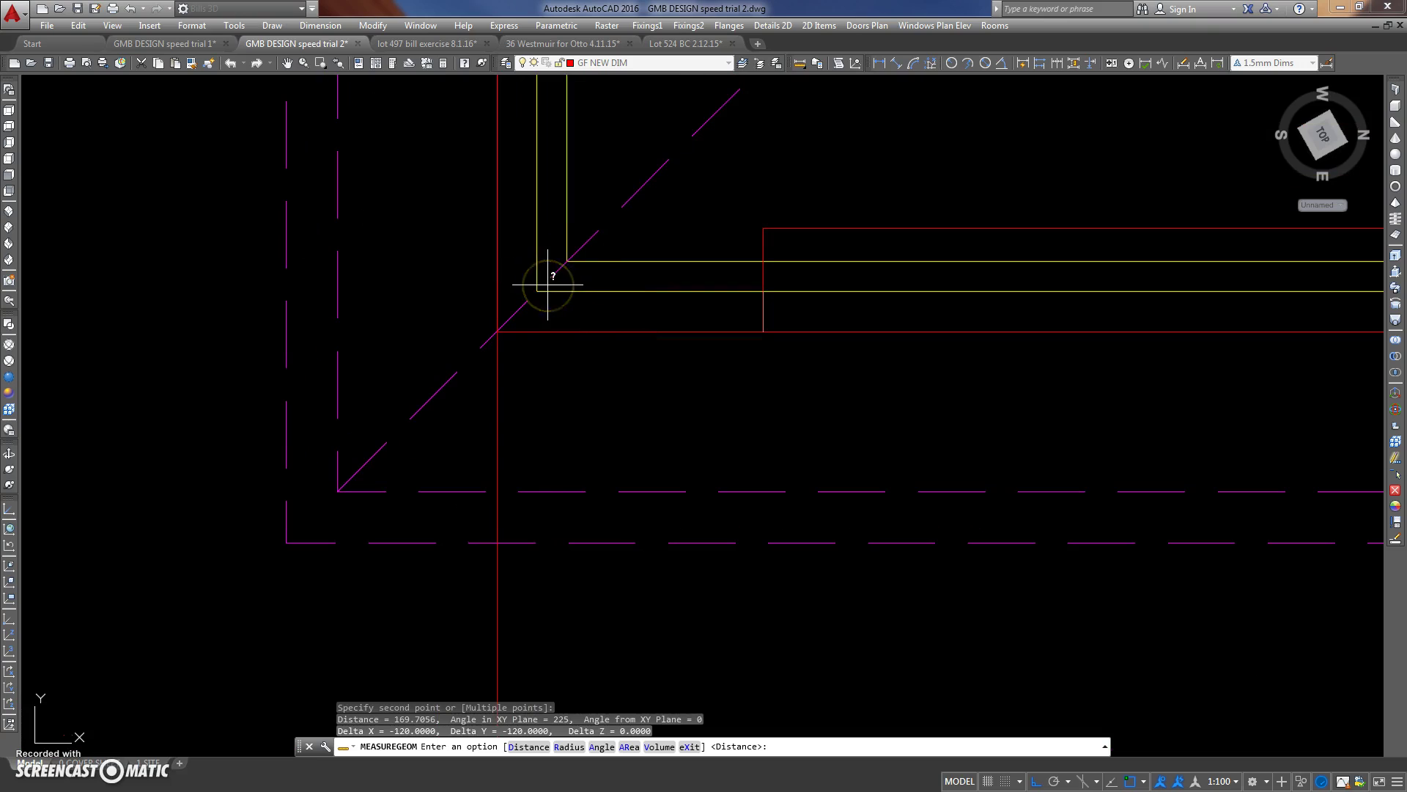
pyautogui.write('o')
pyautogui.press('Return')
pyautogui.write('6')
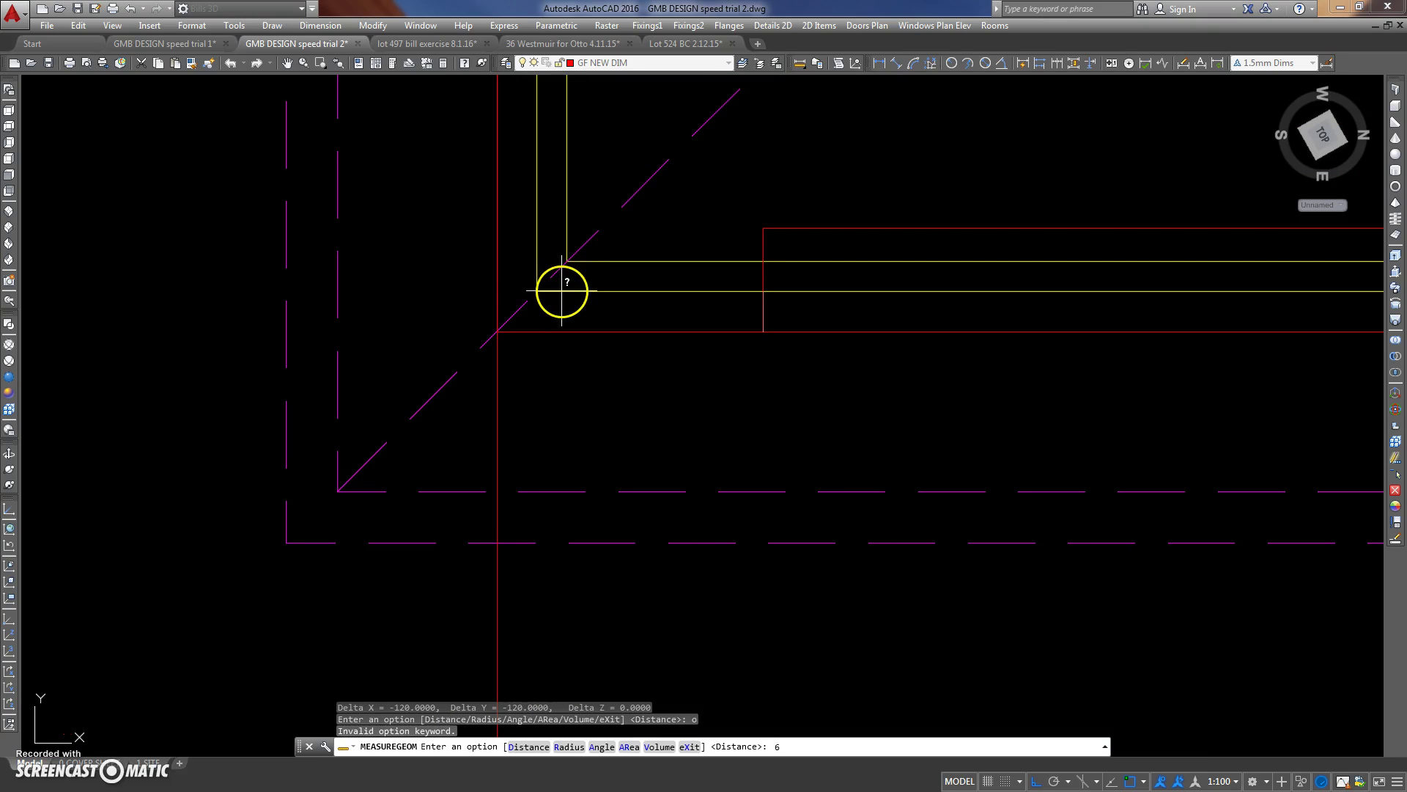
pyautogui.press('Escape')
pyautogui.scroll(-5, 619, 286)
# Offset the yellow garage wall line by 50 to create a parallel wall line.
pyautogui.scroll(3, 619, 288)
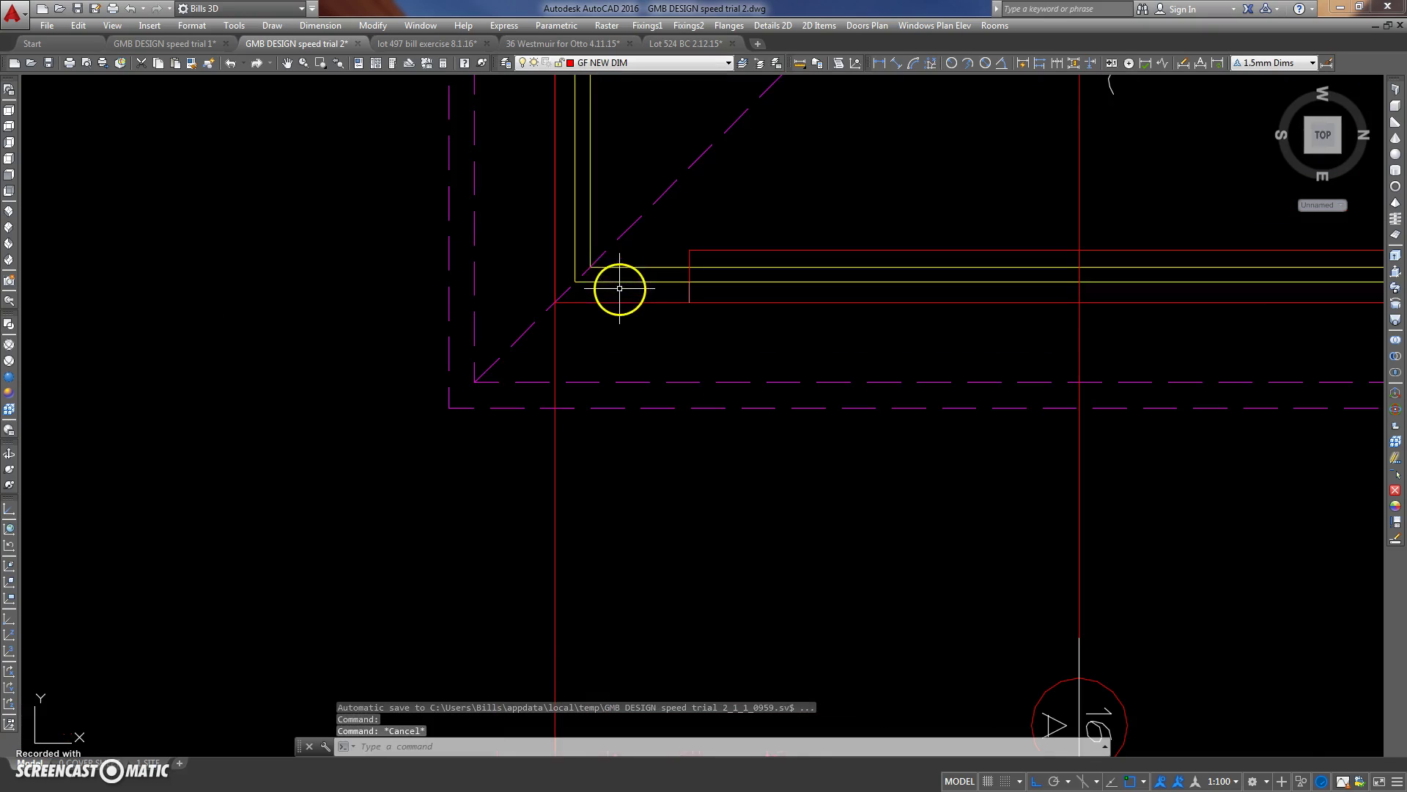
pyautogui.press('Escape')
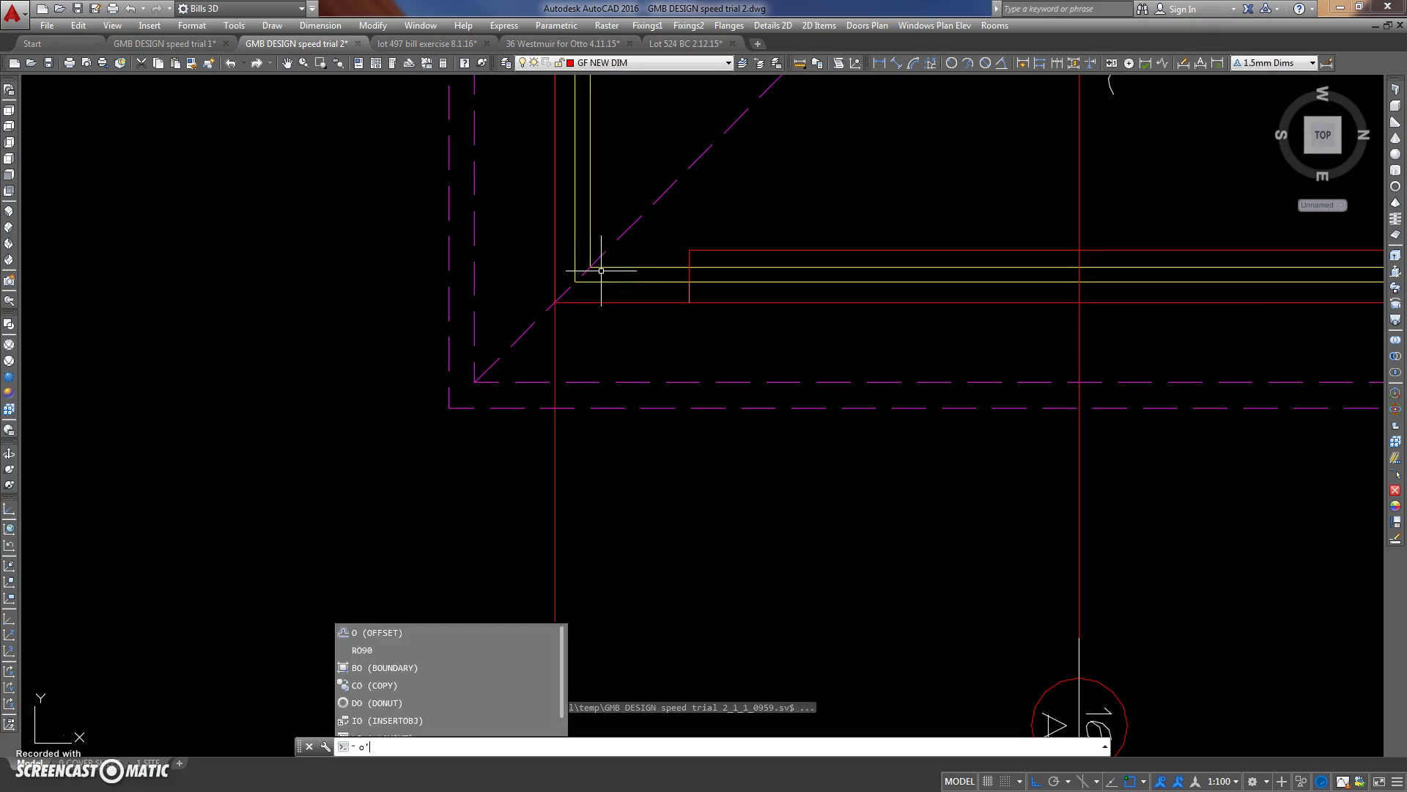
pyautogui.write('o')
pyautogui.press('Return')
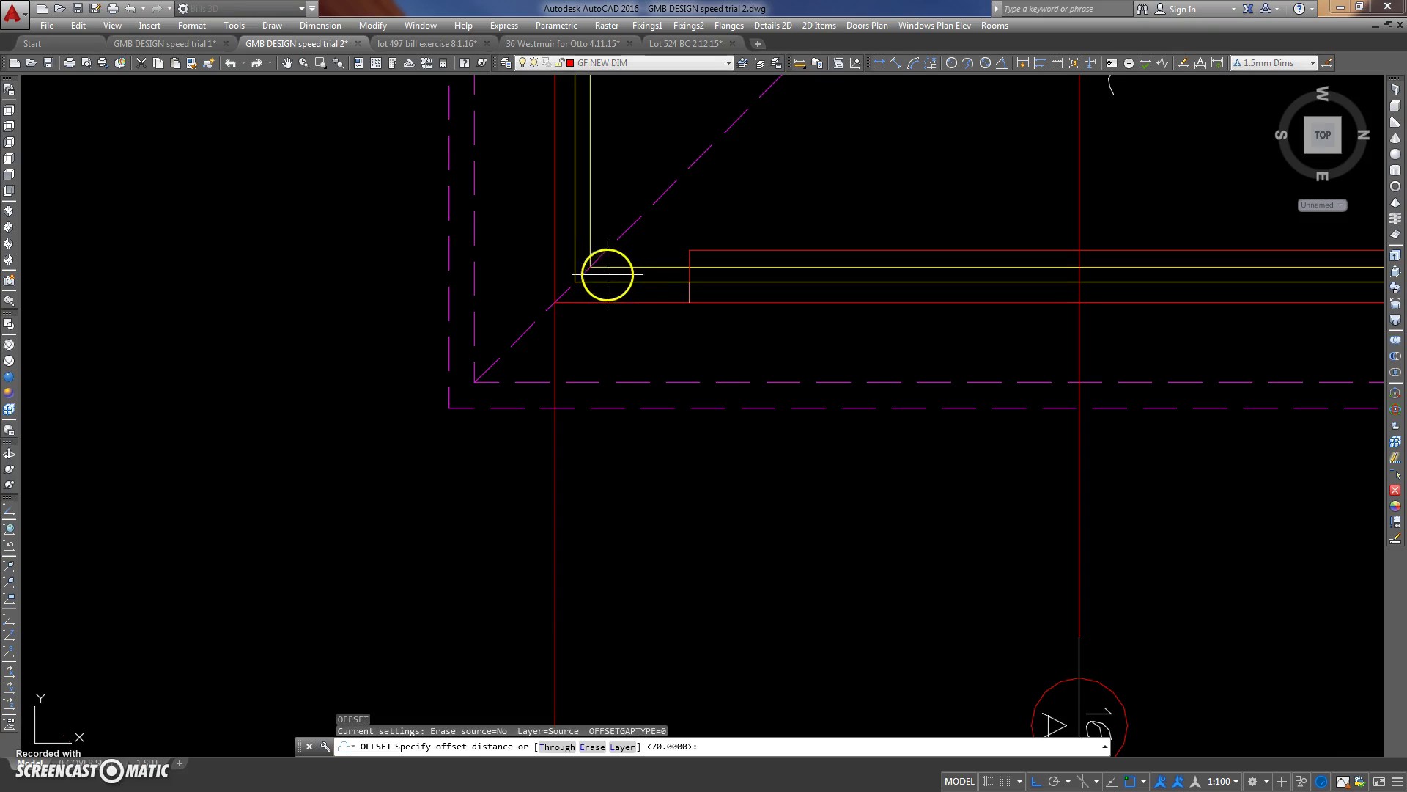
pyautogui.write('0')
pyautogui.press('Return')
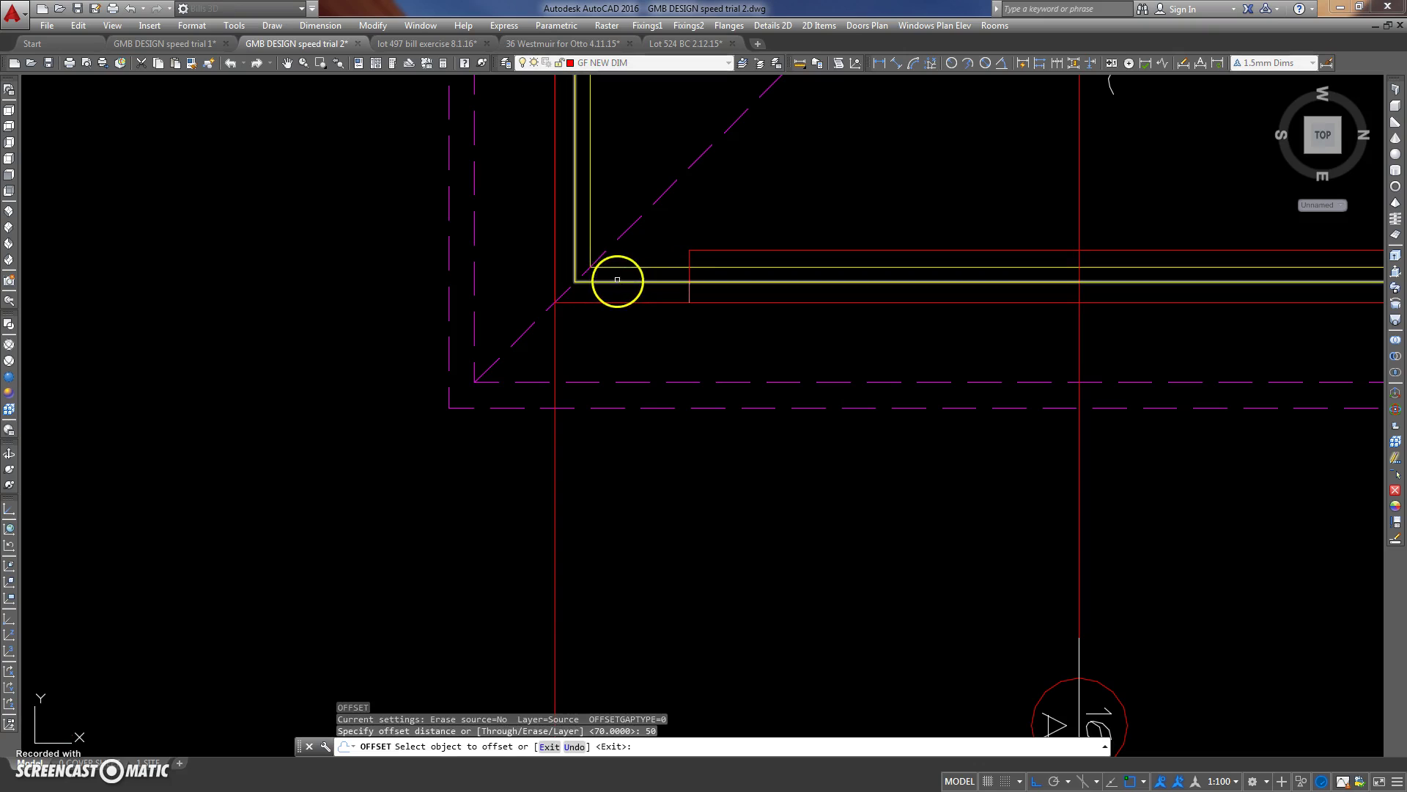
pyautogui.click(610, 282)
pyautogui.click(666, 277)
pyautogui.press('Return')
pyautogui.scroll(-5, 752, 264)
pyautogui.scroll(3, 870, 276)
pyautogui.scroll(2, 842, 264)
pyautogui.scroll(1, 684, 270)
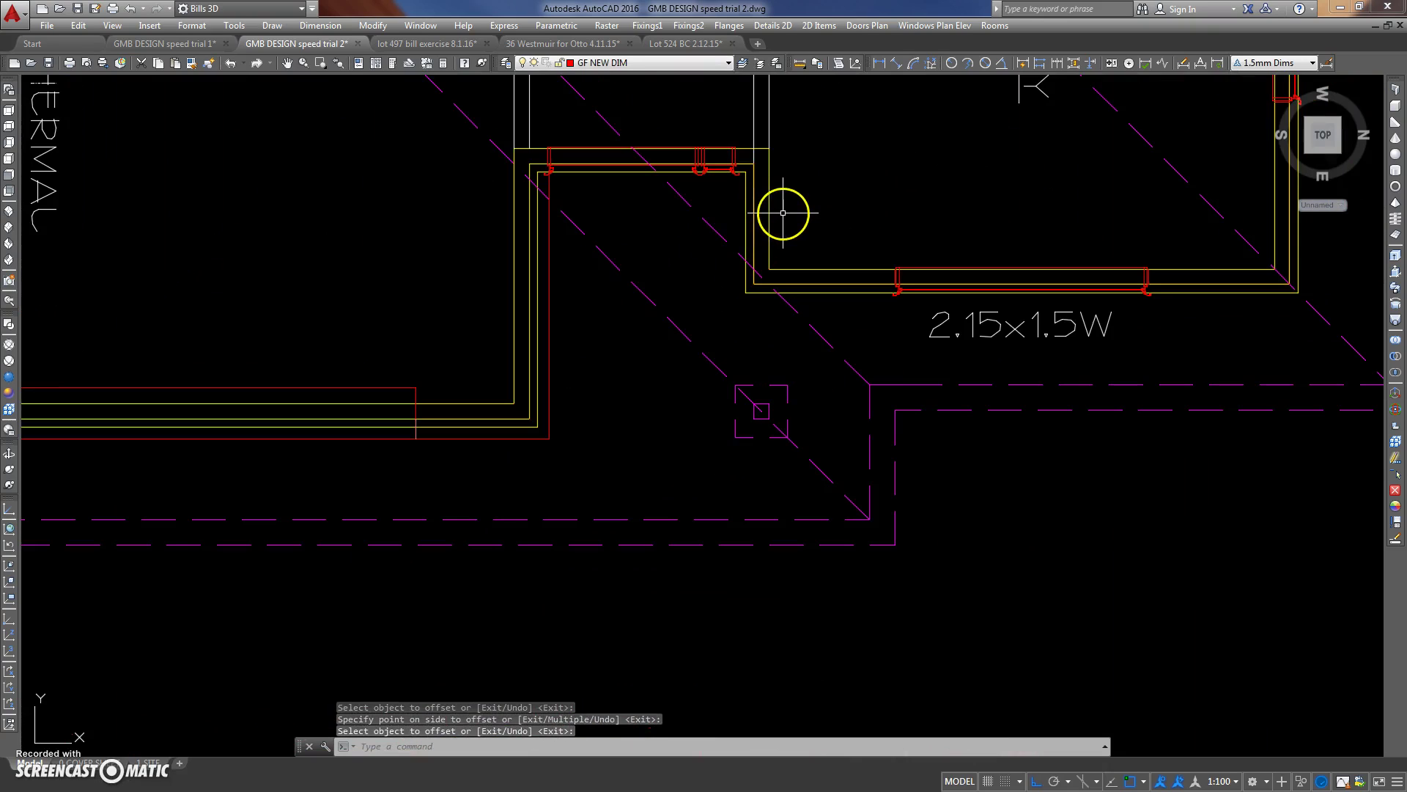
# Draw a closing line from the wall corner, ending perpendicular to the opposite wall.
pyautogui.moveTo(783, 212); pyautogui.dragTo(752, 245, button='middle')
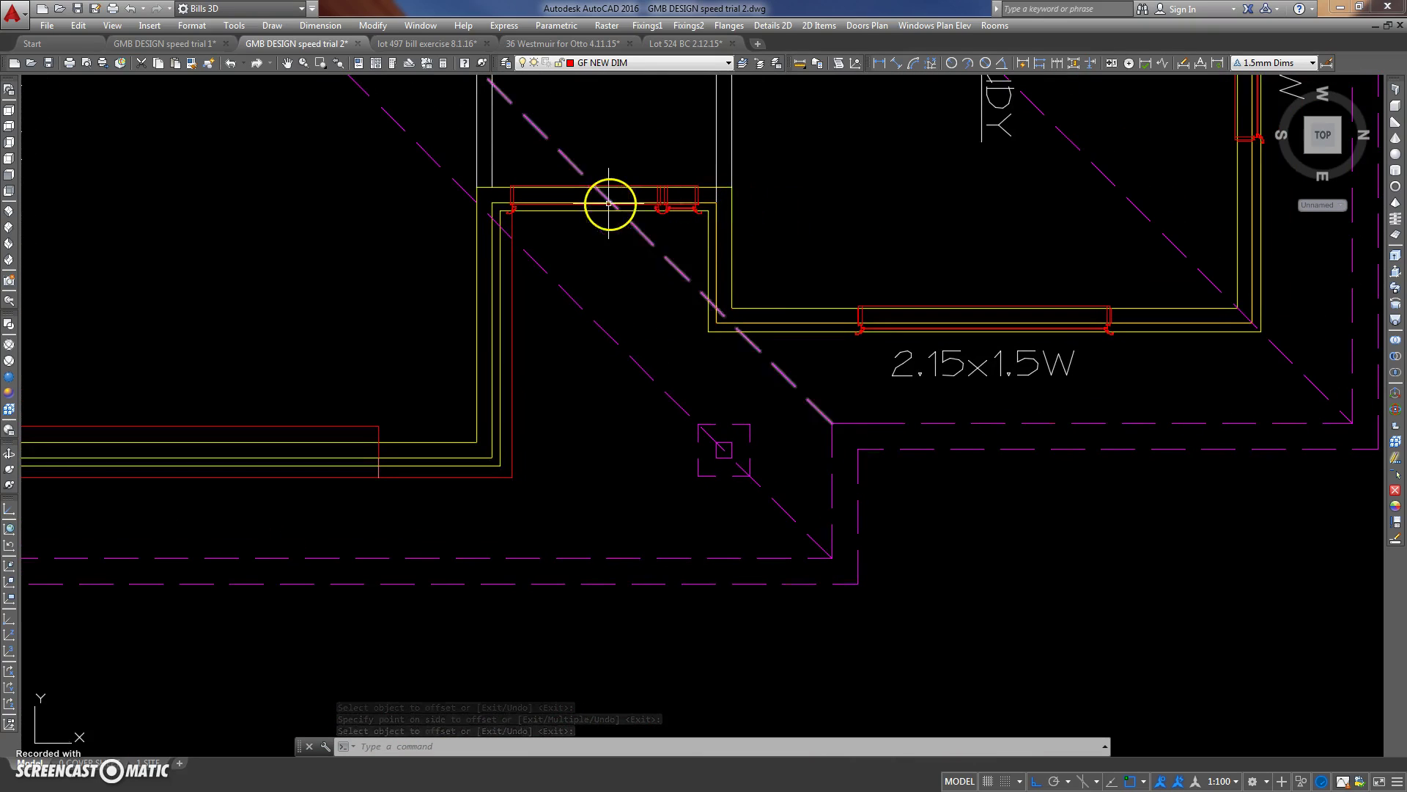
pyautogui.scroll(1, 528, 220)
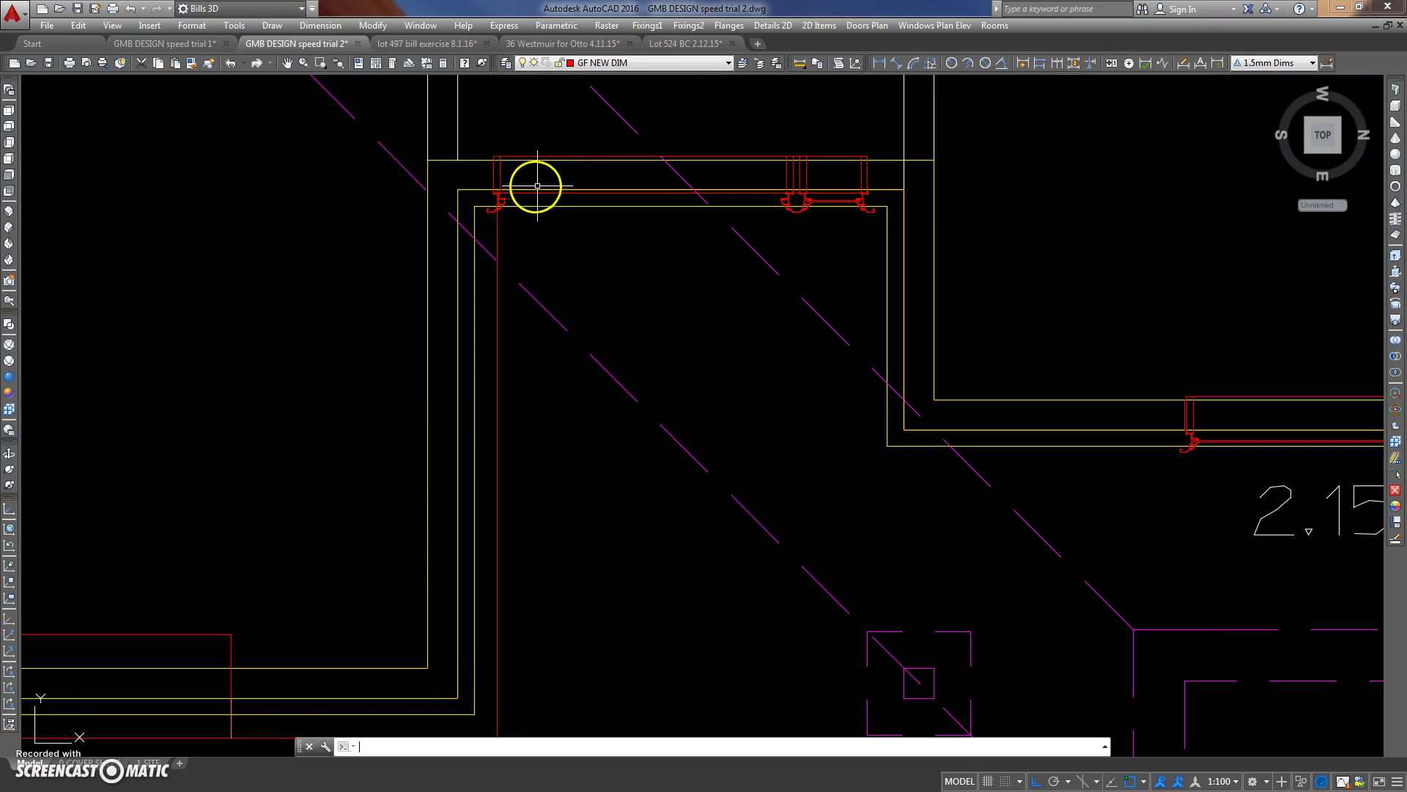
pyautogui.write('l')
pyautogui.press('Return')
pyautogui.click(474, 206)
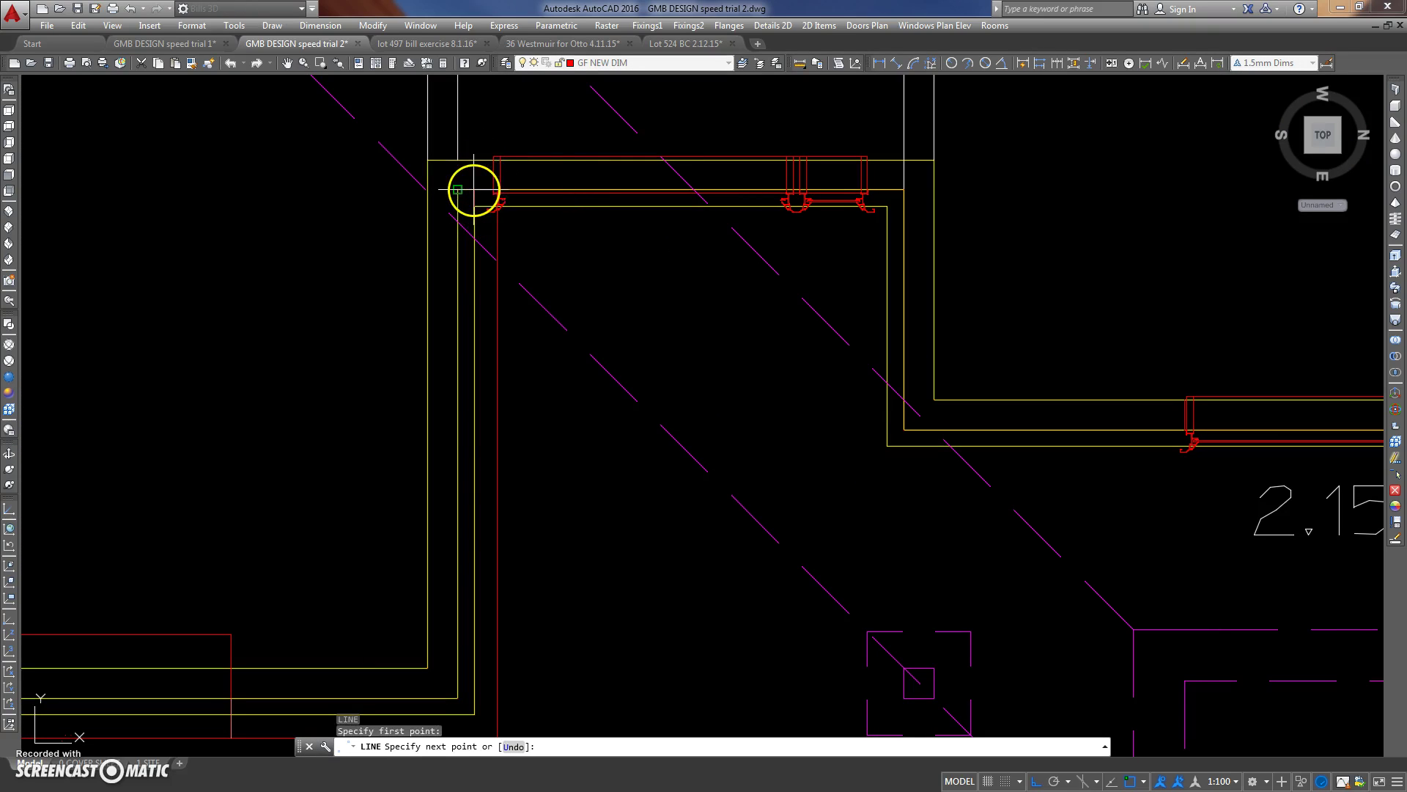
pyautogui.scroll(1, 474, 180)
pyautogui.keyDown('shift'); pyautogui.rightClick(466, 171); pyautogui.keyUp('shift')
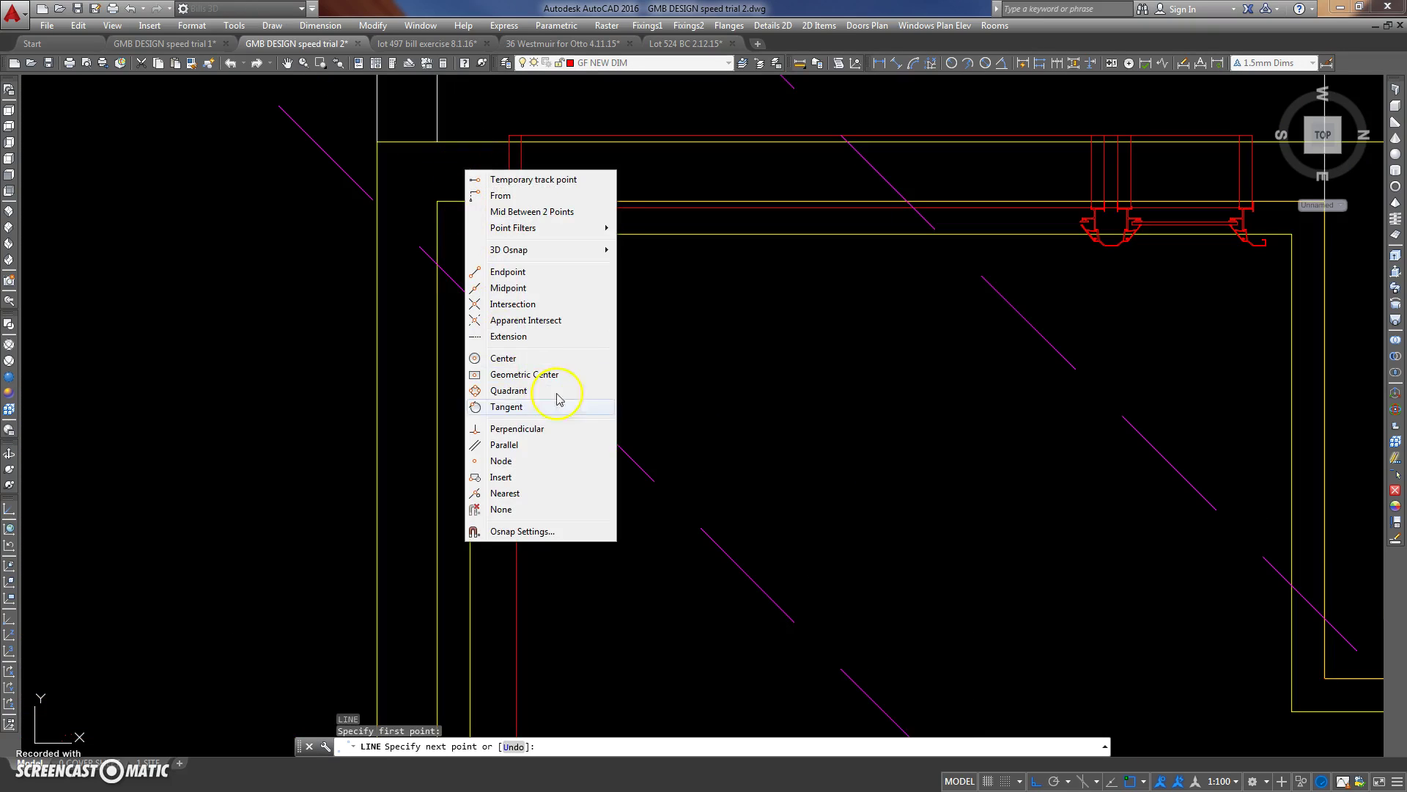
pyautogui.click(526, 431)
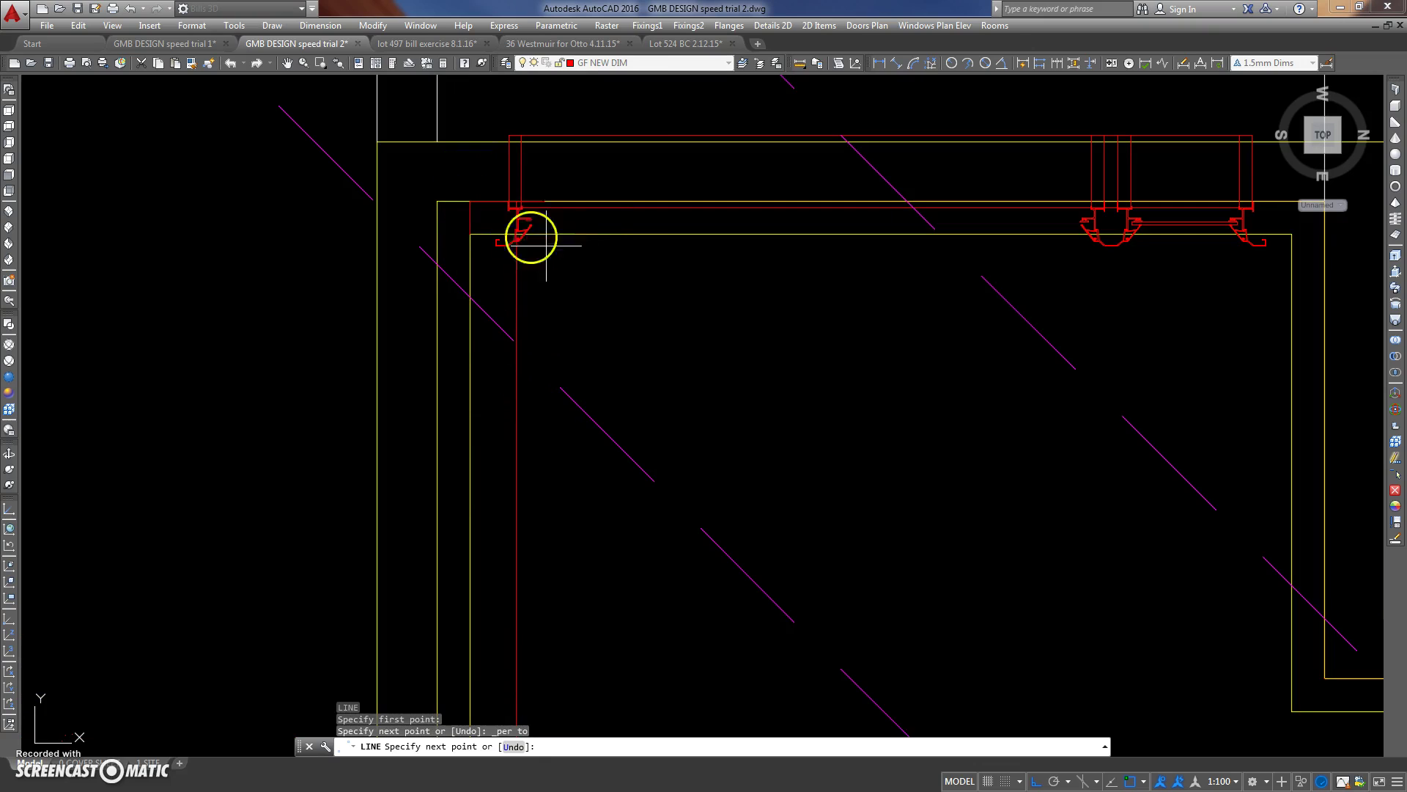
pyautogui.click(624, 259)
pyautogui.press('Return')
# Draw a short line from the wall corner to the outer wall line.
pyautogui.scroll(-3, 666, 251)
pyautogui.scroll(1, 811, 195)
pyautogui.scroll(1, 725, 277)
pyautogui.scroll(4, 734, 273)
pyautogui.scroll(1, 713, 261)
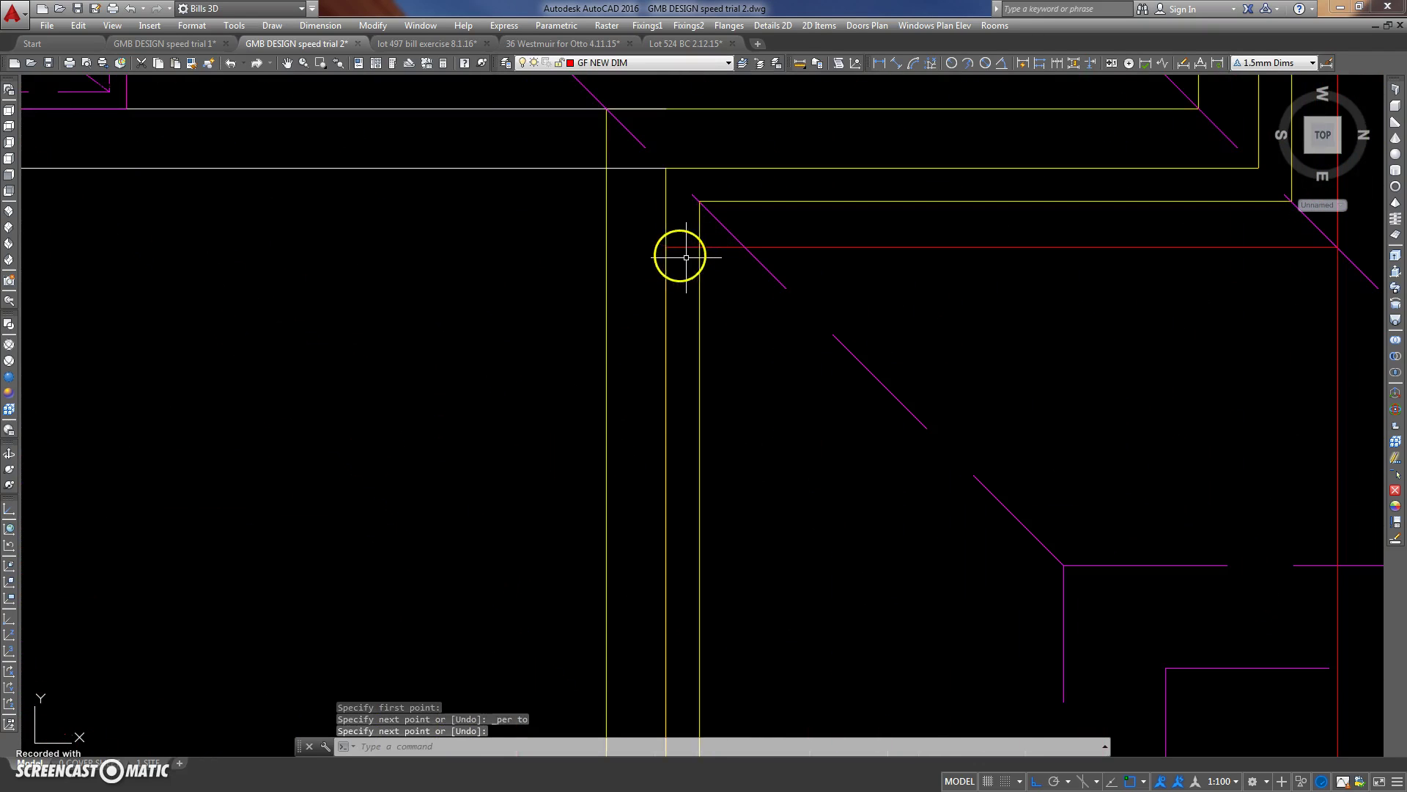
pyautogui.press('Return')
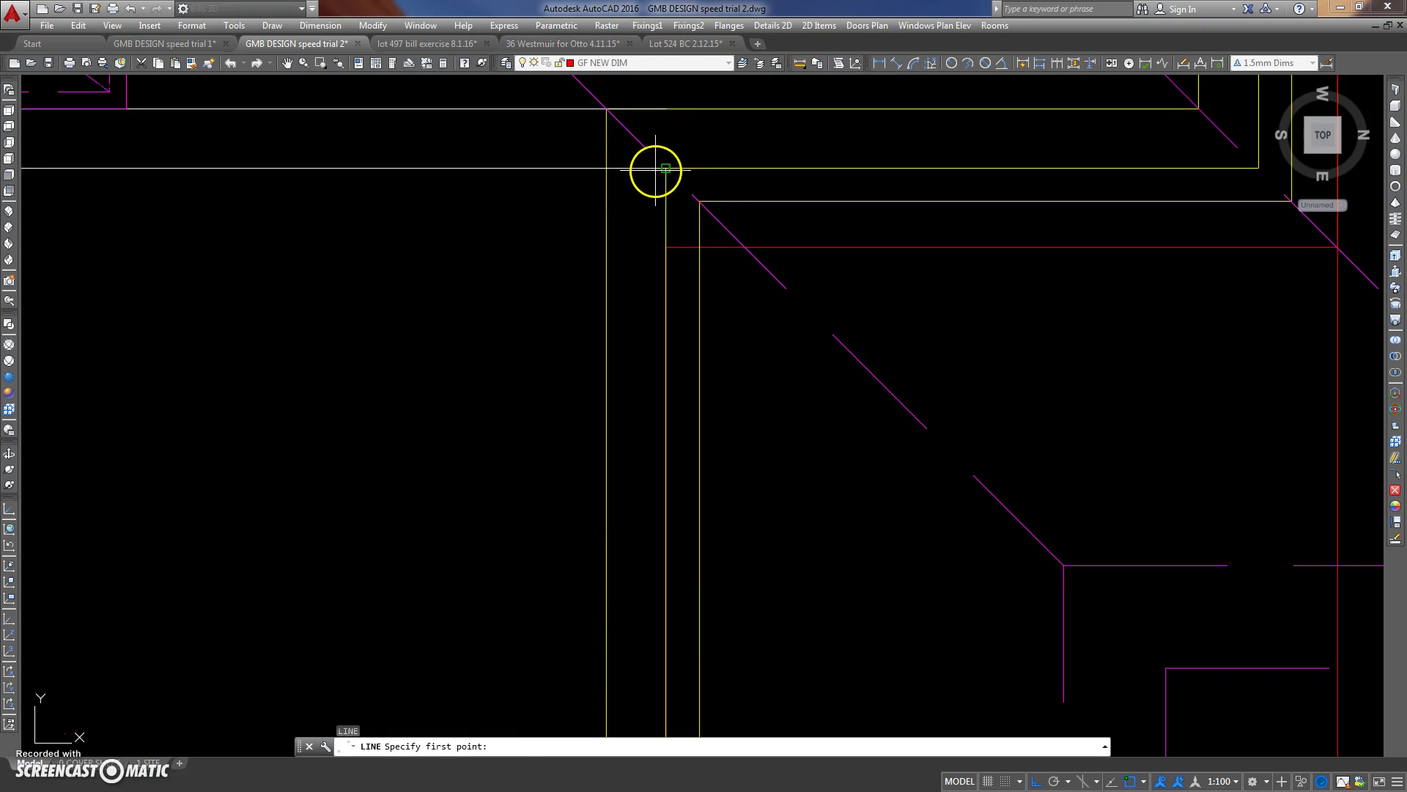
pyautogui.click(657, 169)
pyautogui.click(607, 169)
pyautogui.press('Return')
# Erase the stray short line at the garage wall corner.
pyautogui.scroll(-3, 525, 312)
pyautogui.moveTo(525, 311); pyautogui.dragTo(569, 299, button='middle')
pyautogui.scroll(7, 598, 245)
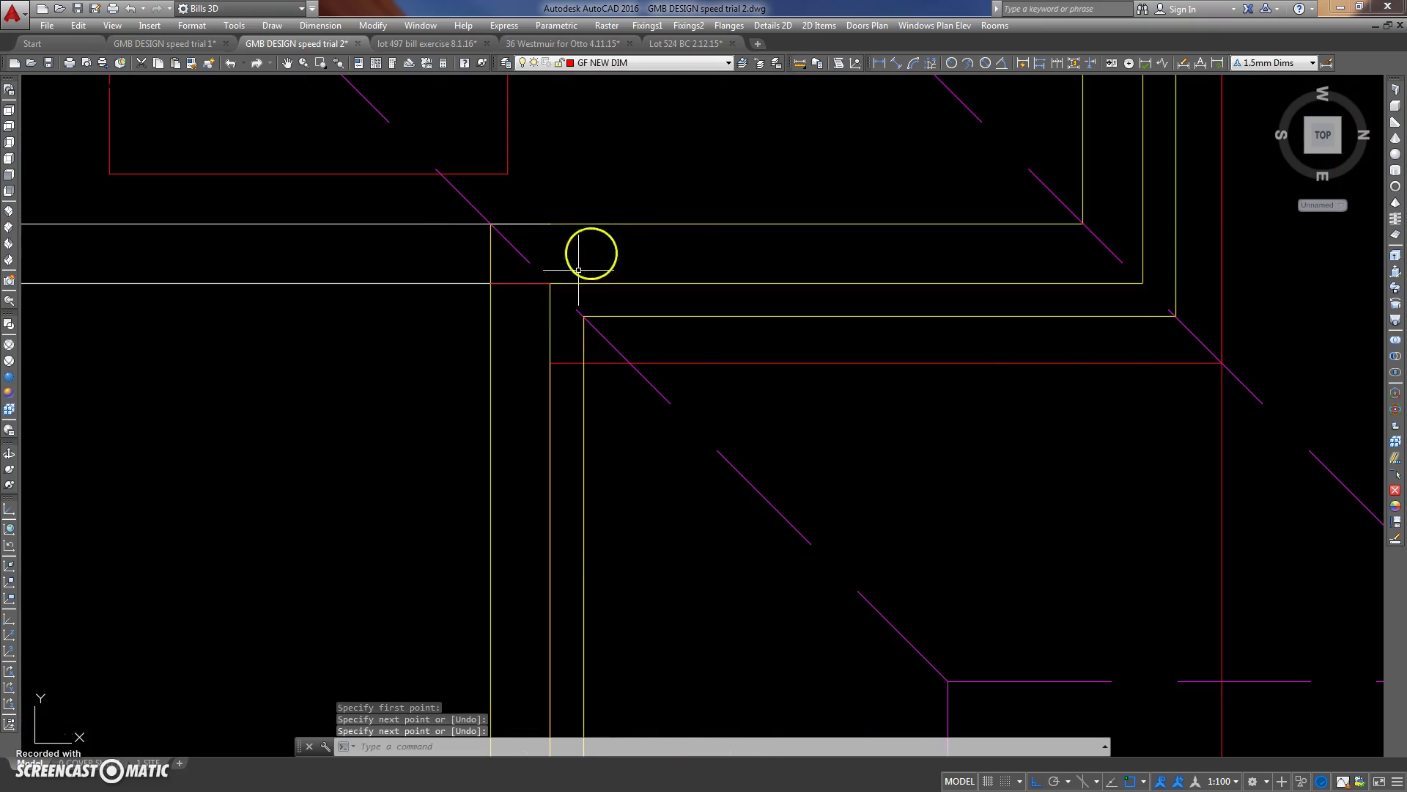
pyautogui.click(488, 303)
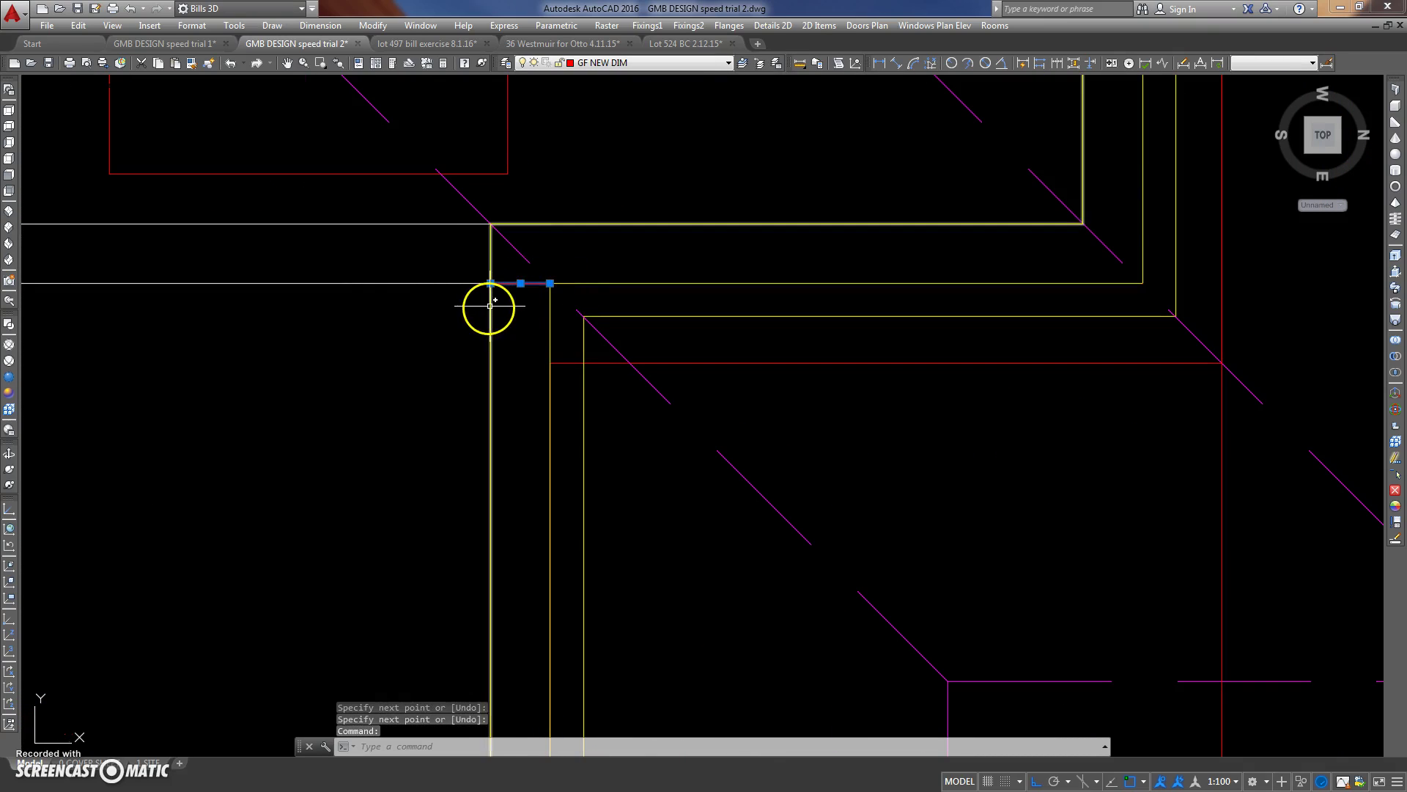
pyautogui.press('Delete')
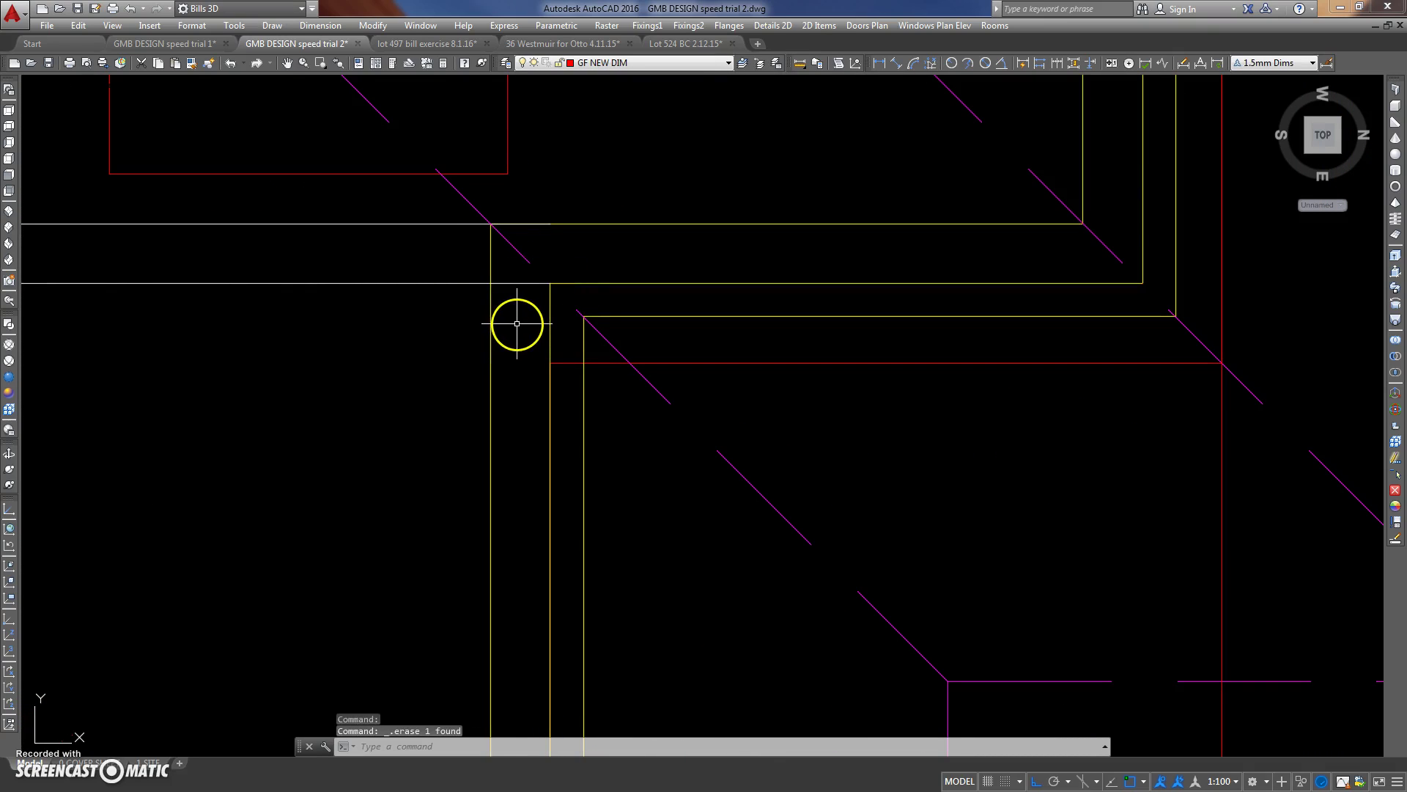
# Draw a line from the inner wall endpoint perpendicular to the outer wall line.
pyautogui.write('l')
pyautogui.press('Return')
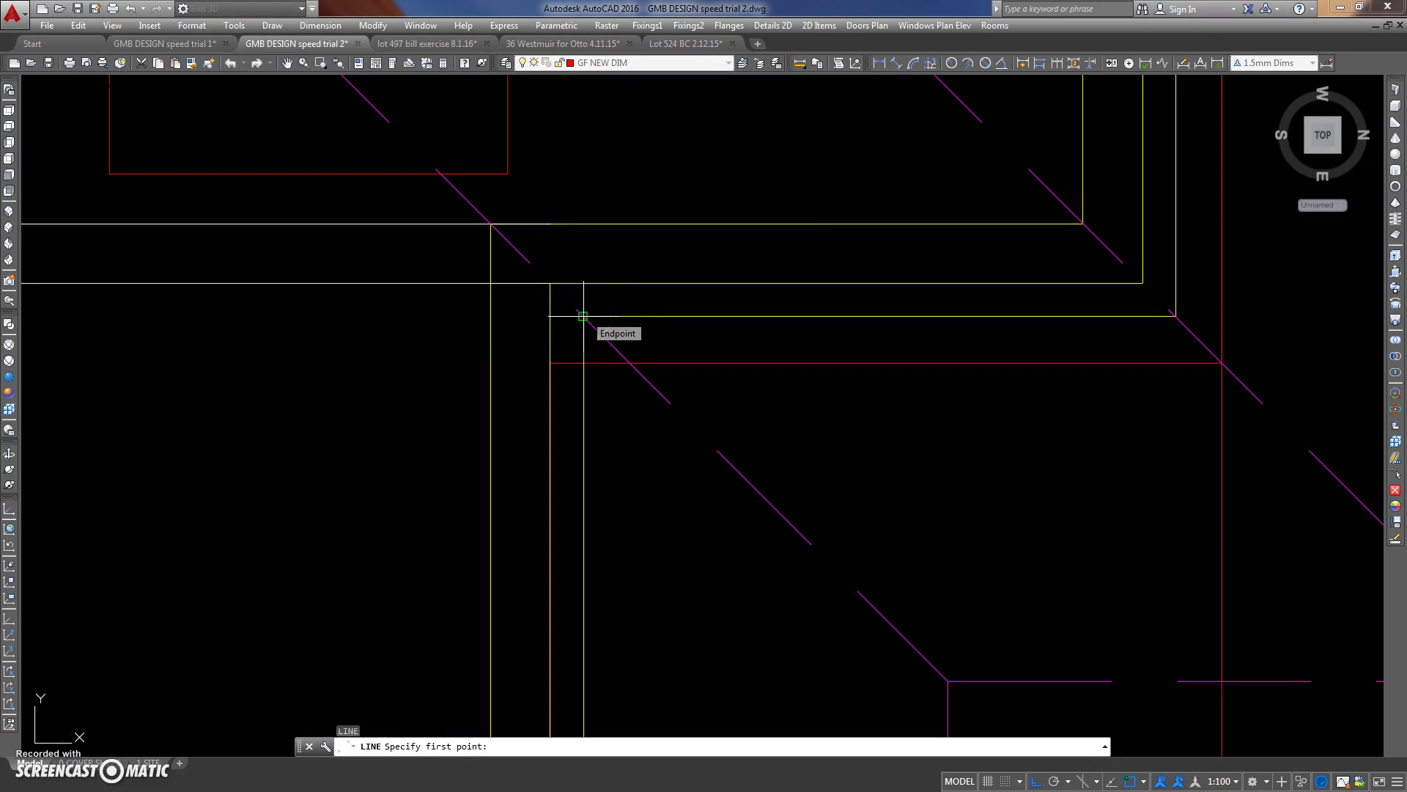
pyautogui.click(583, 315)
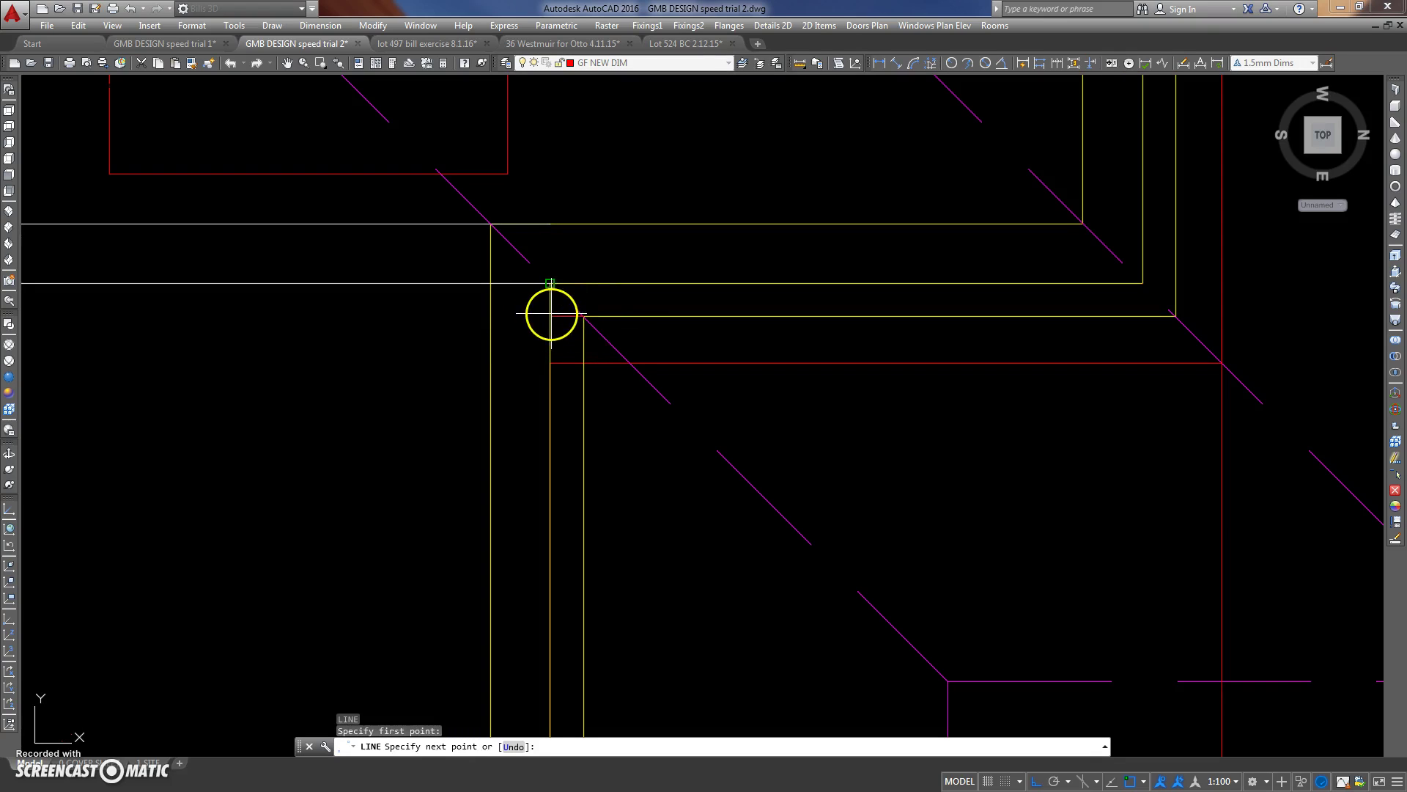
pyautogui.keyDown('shift'); pyautogui.rightClick(462, 253); pyautogui.keyUp('shift')
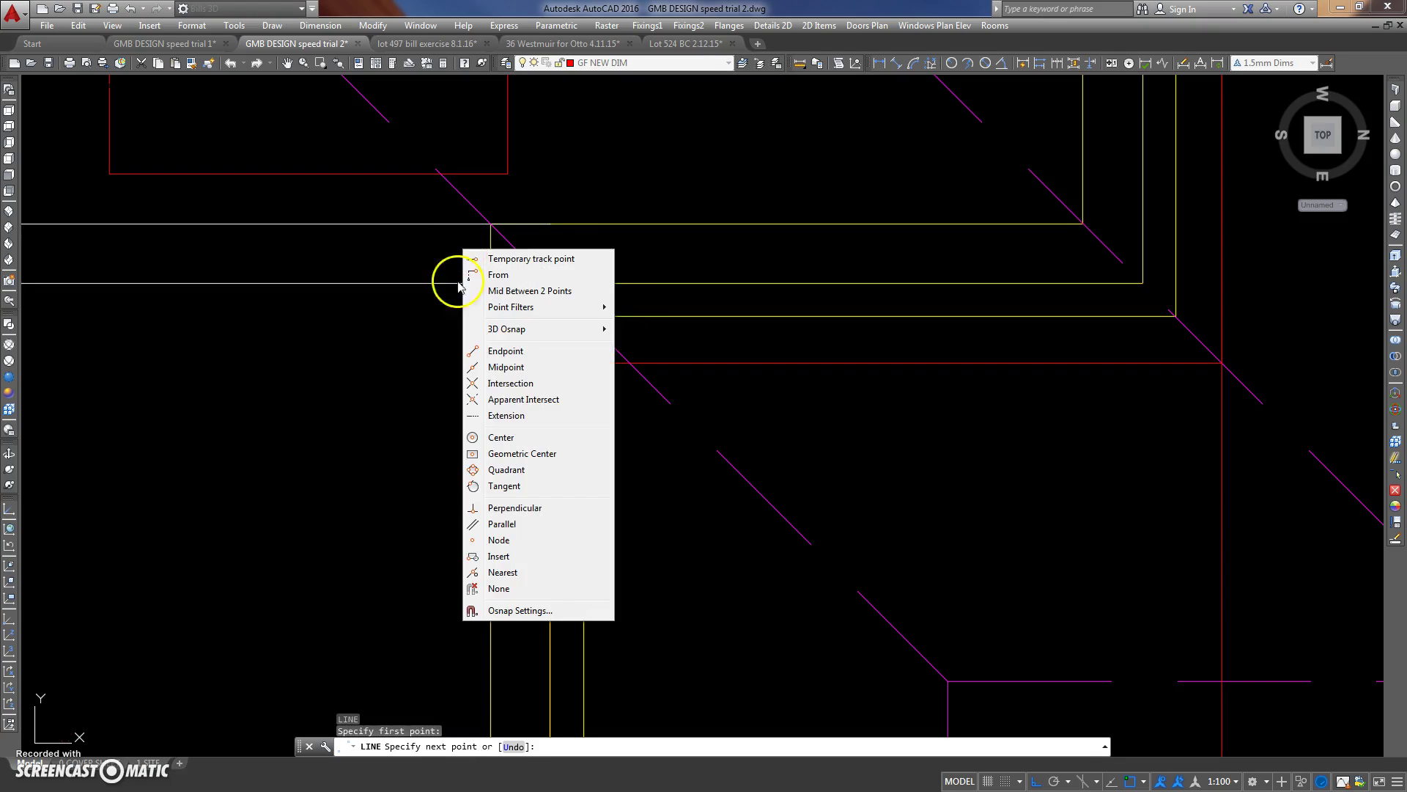
pyautogui.click(532, 508)
pyautogui.click(544, 317)
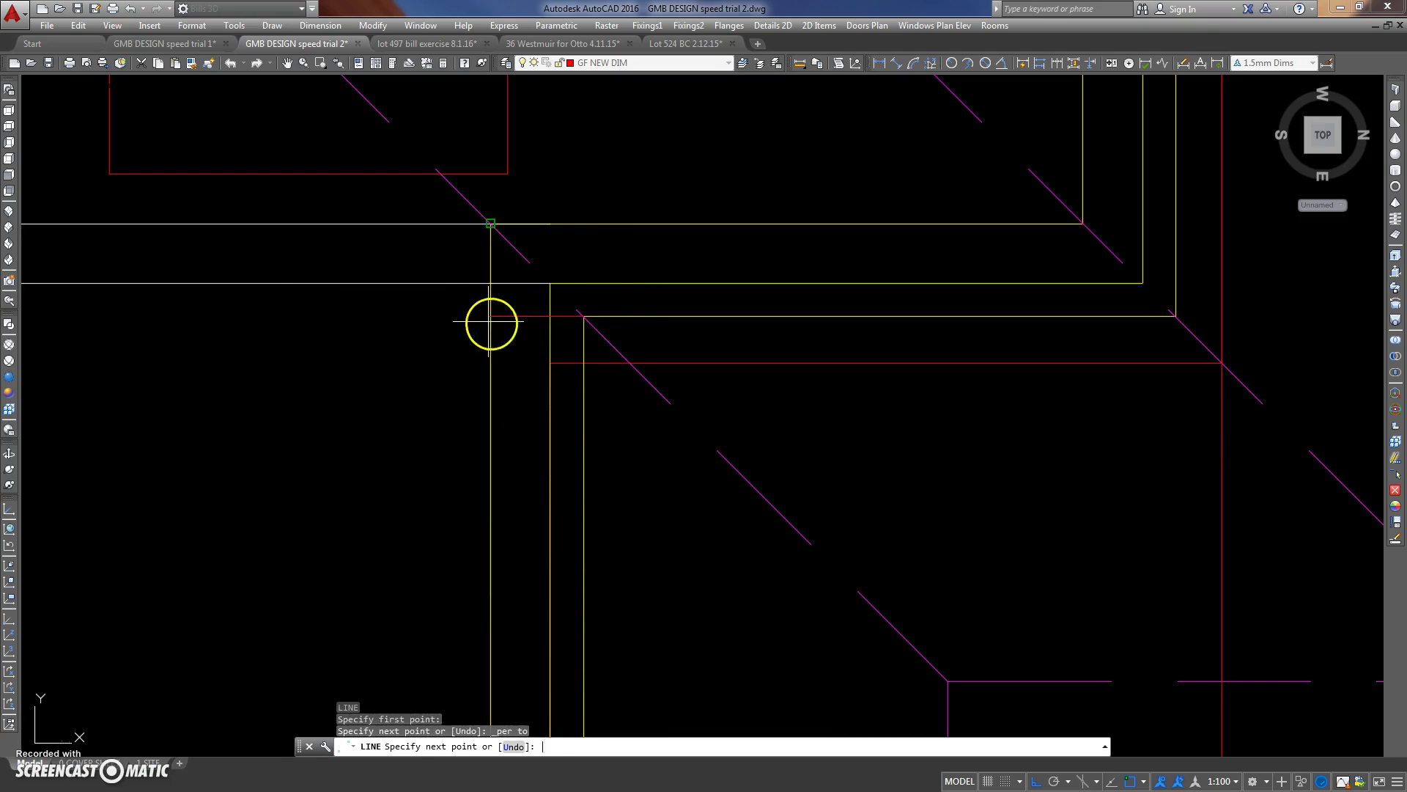
pyautogui.write('tr')
pyautogui.scroll(-3, 491, 323)
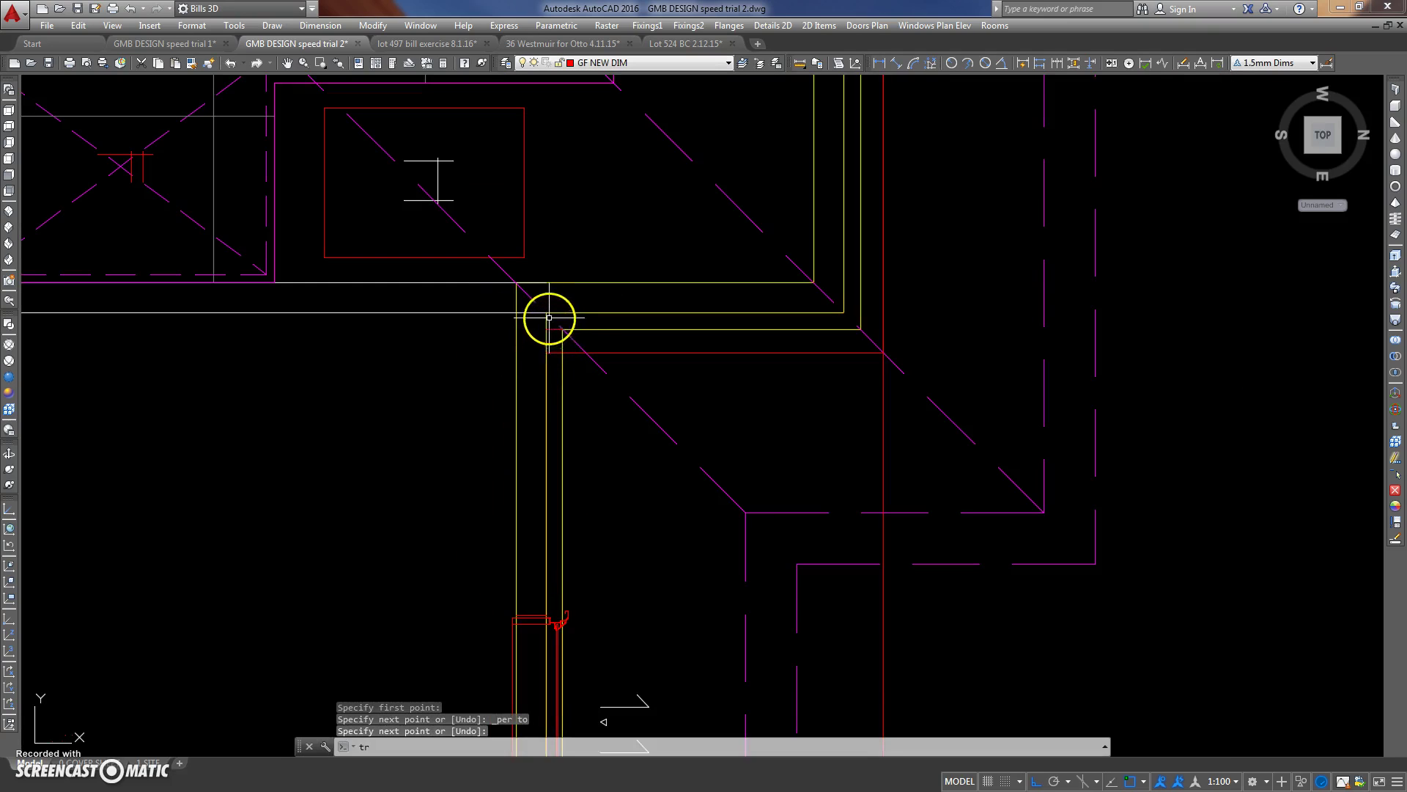
# Trim the overrunning inner wall line back to the two new corner edge lines.
pyautogui.press('Return')
pyautogui.click(557, 329)
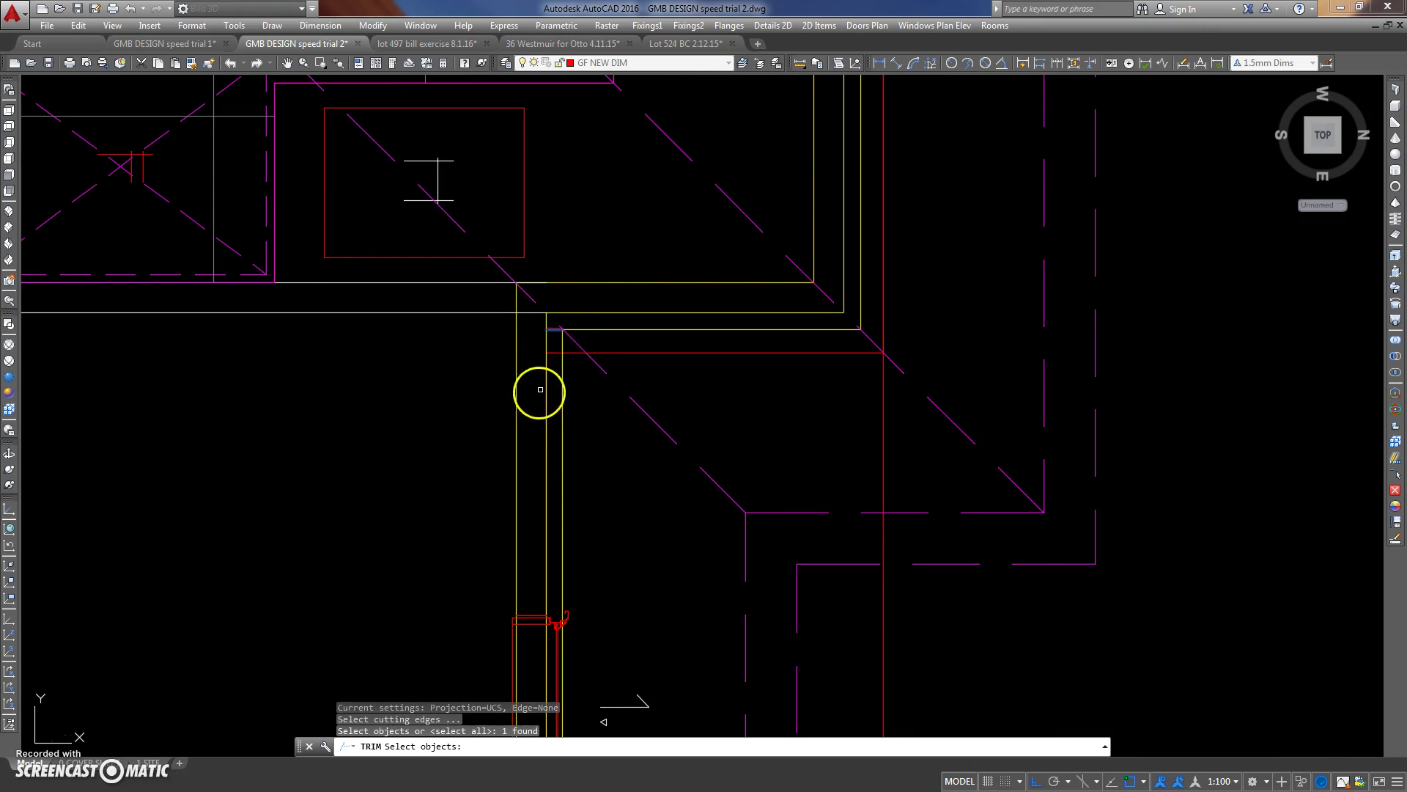
pyautogui.scroll(-3, 540, 389)
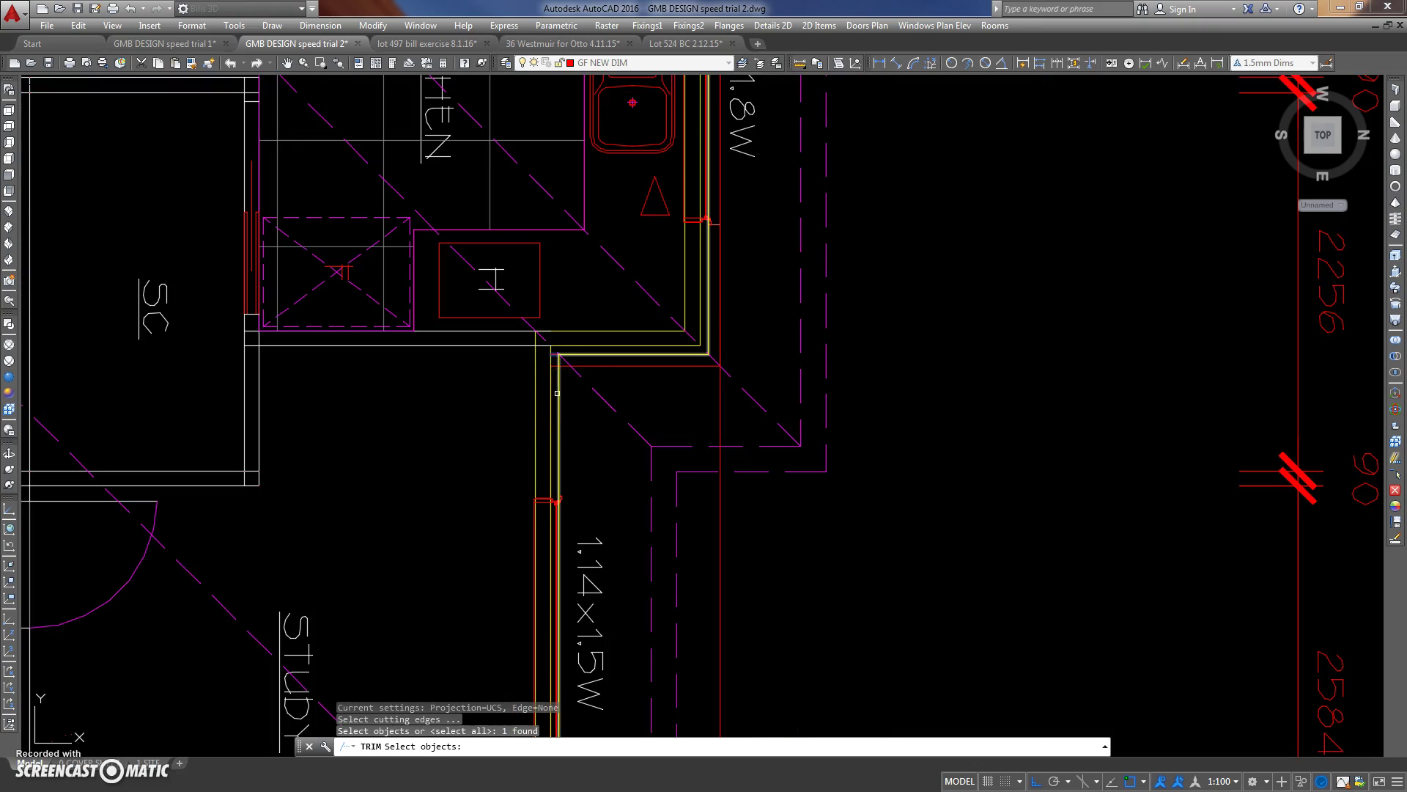
pyautogui.scroll(-5, 513, 418)
pyautogui.scroll(1, 472, 455)
pyautogui.scroll(5, 371, 456)
pyautogui.scroll(2, 310, 445)
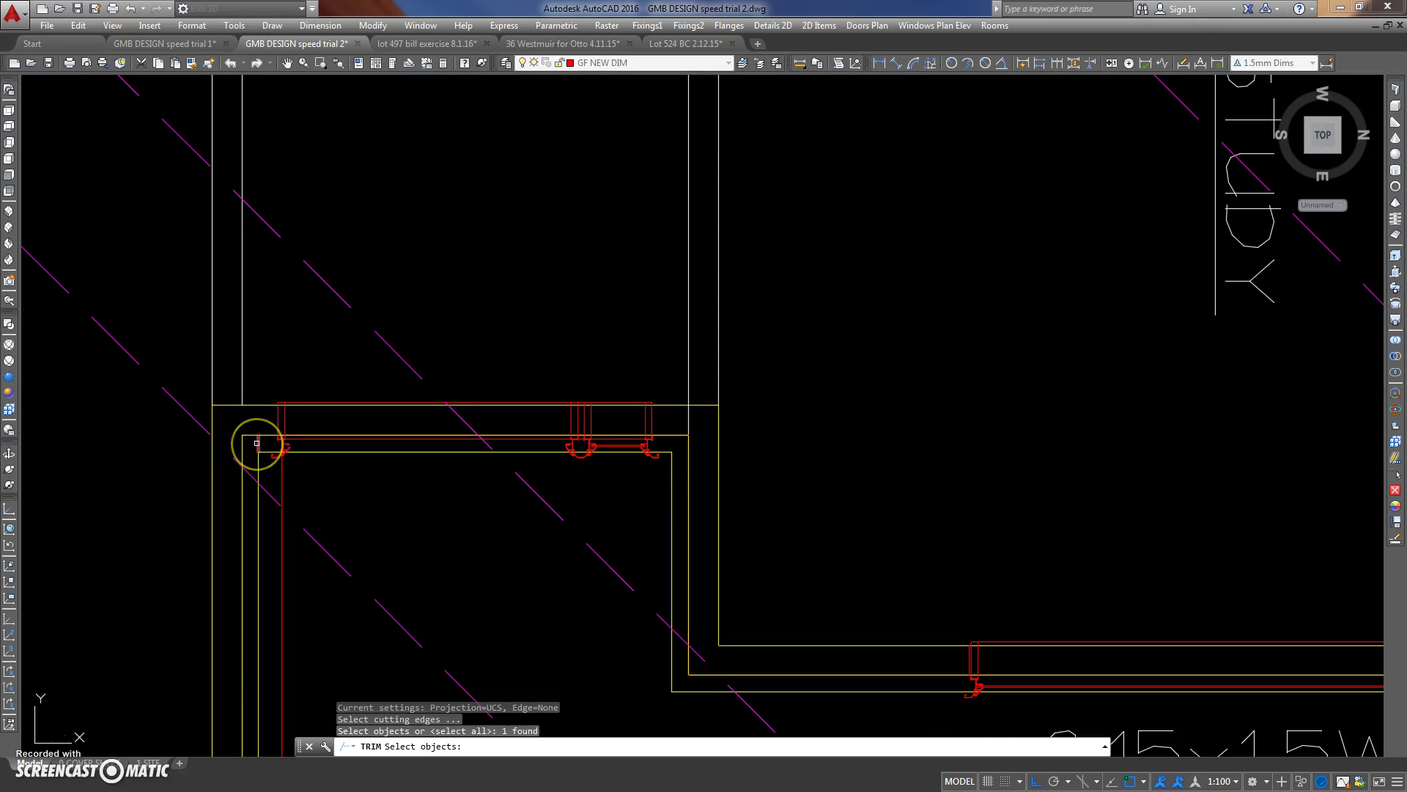
pyautogui.click(256, 443)
pyautogui.rightClick(258, 445)
pyautogui.click(269, 450)
pyautogui.rightClick(270, 451)
pyautogui.scroll(-1, 315, 431)
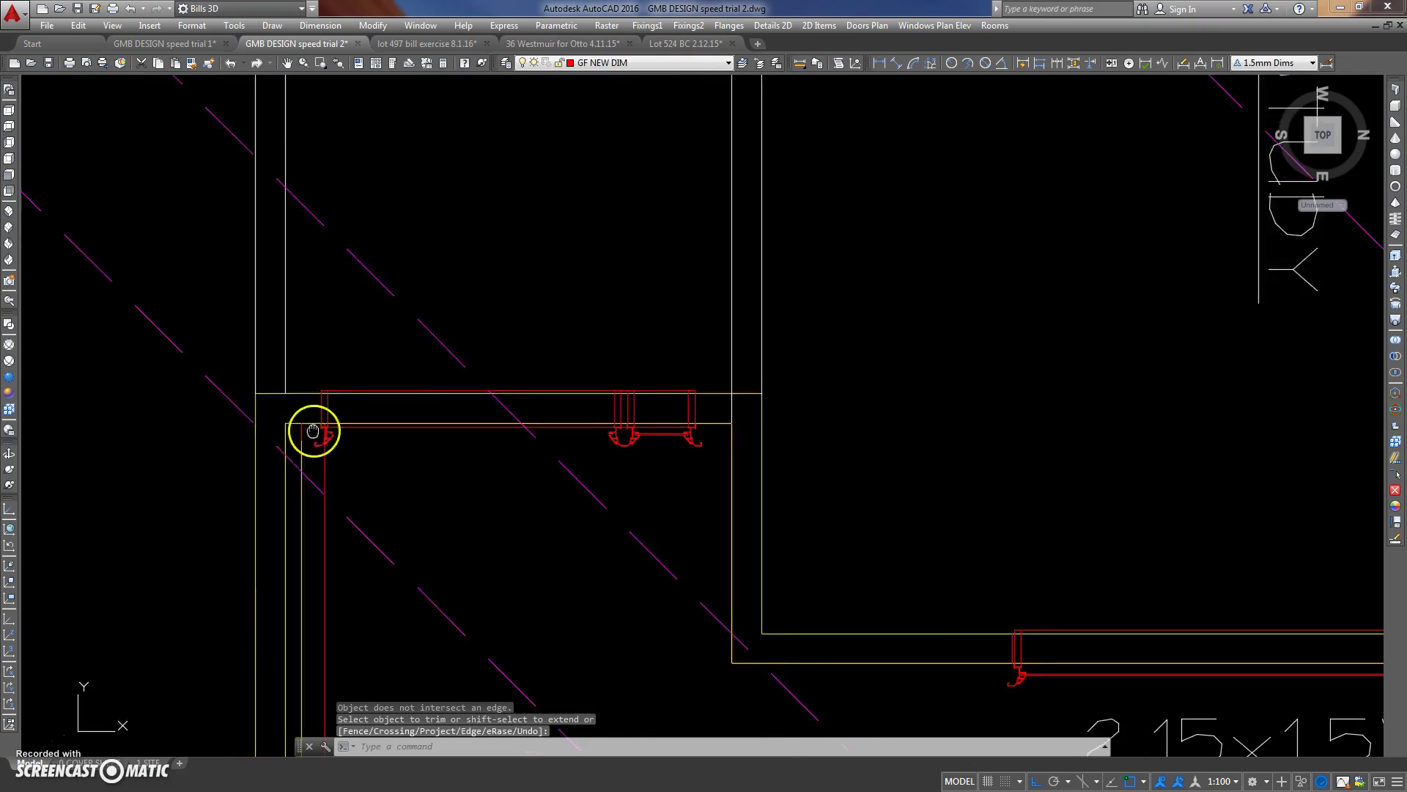
pyautogui.scroll(-2, 355, 383)
pyautogui.scroll(-3, 483, 217)
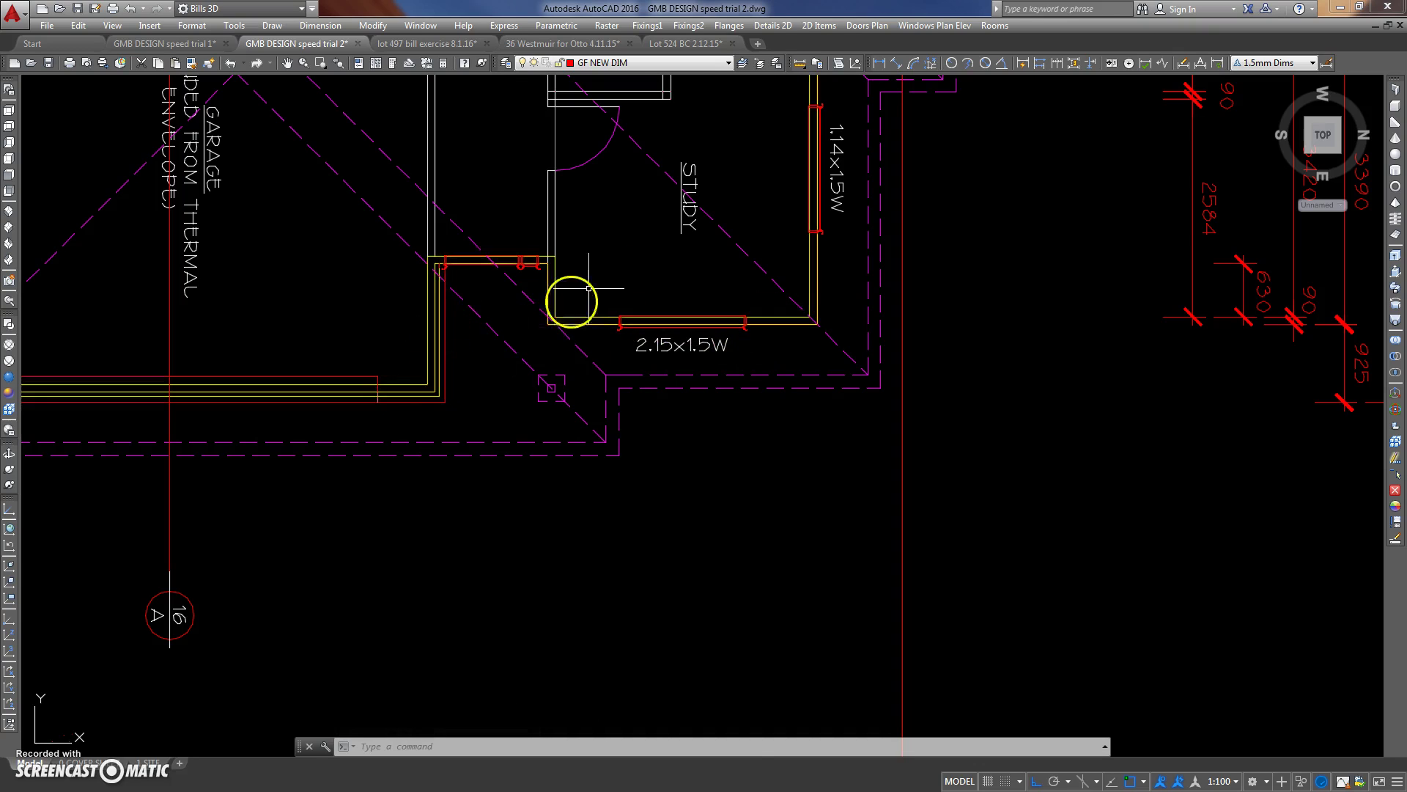
# Pan and zoom along the study wall to the 2.15x2.4W ST/SL window.
pyautogui.scroll(-4, 594, 297)
pyautogui.scroll(2, 608, 333)
pyautogui.scroll(3, 659, 293)
pyautogui.scroll(2, 696, 261)
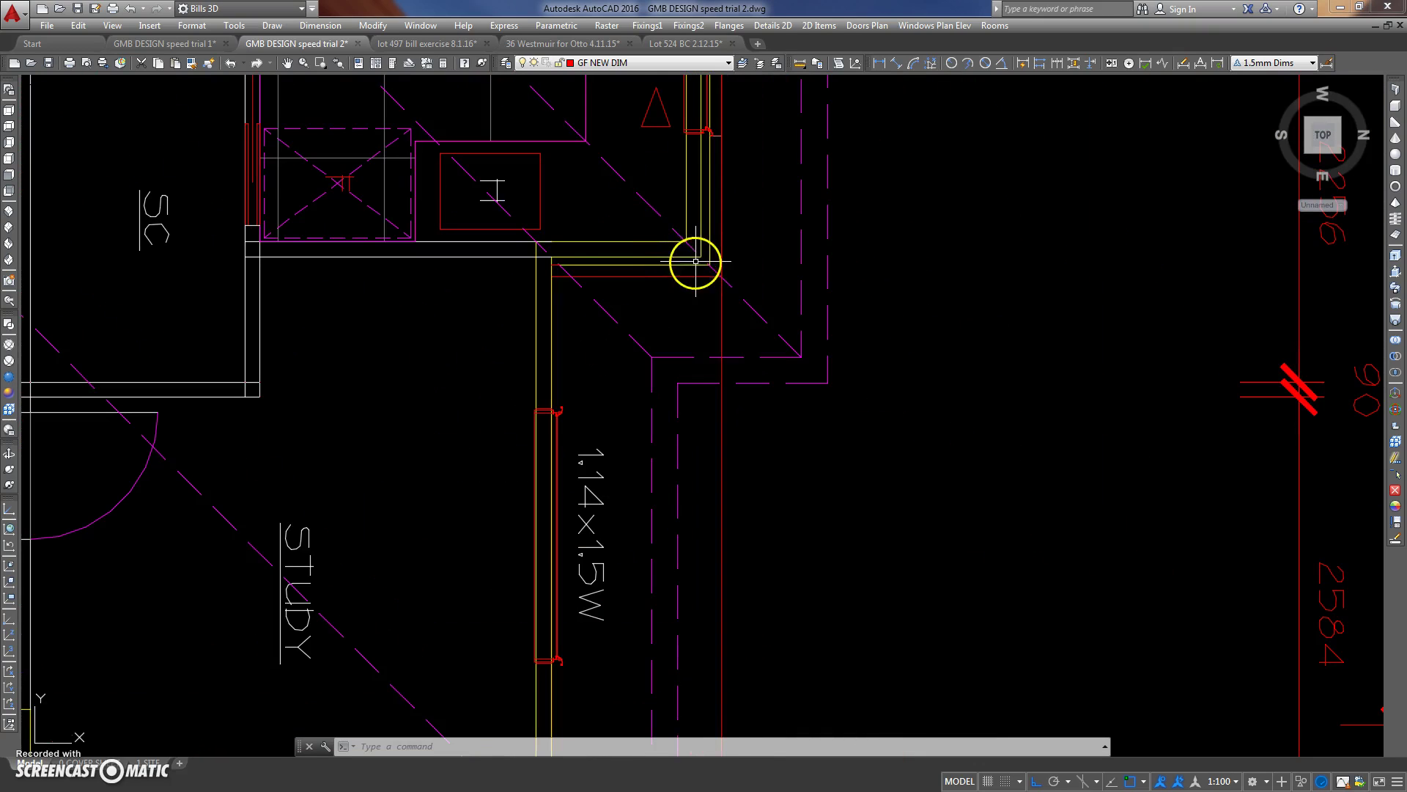
pyautogui.moveTo(700, 197); pyautogui.dragTo(702, 256, button='middle')
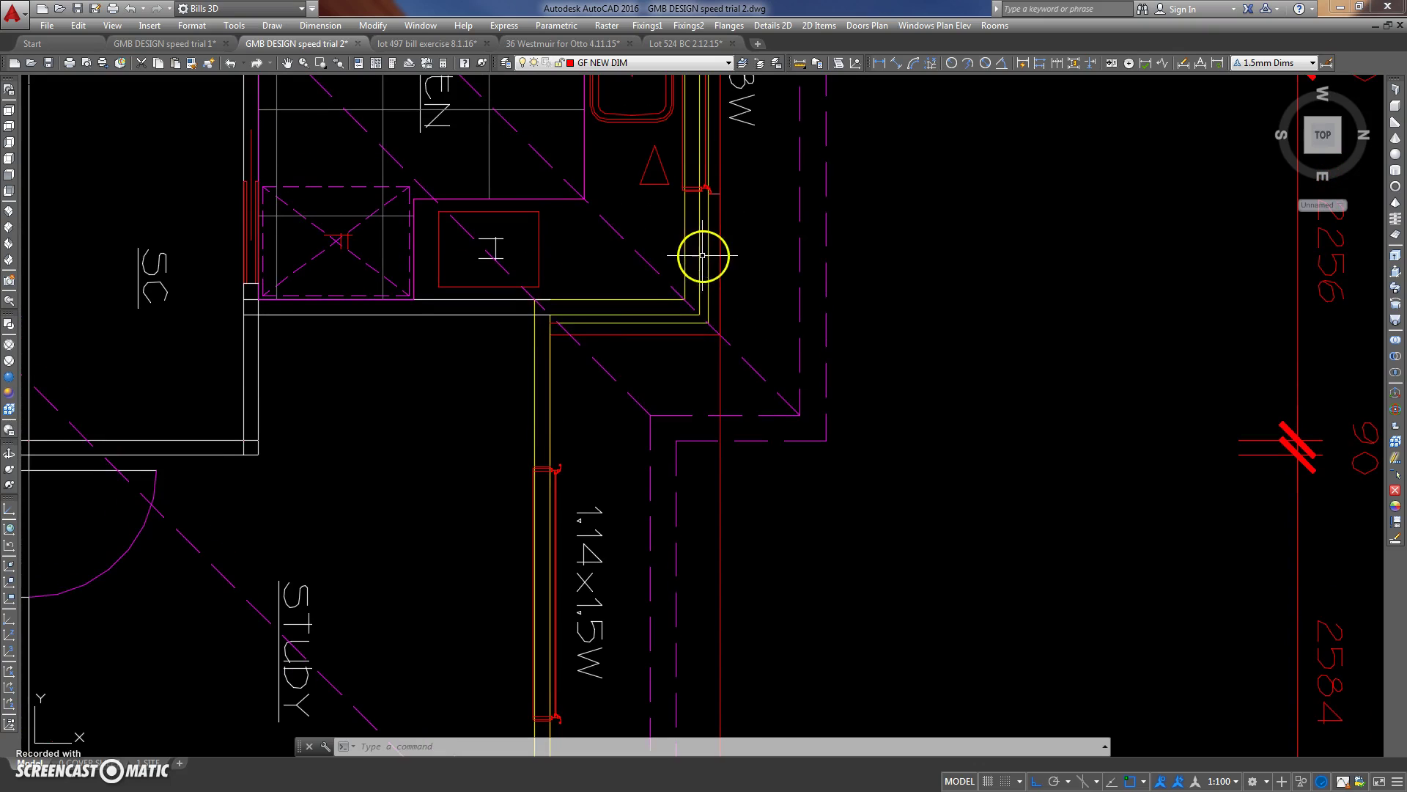
pyautogui.moveTo(703, 323); pyautogui.dragTo(691, 383, button='middle')
pyautogui.scroll(-2, 691, 383)
pyautogui.moveTo(671, 206)
pyautogui.mouseDown(button='middle')
pyautogui.moveTo(644, 289)
pyautogui.moveTo(568, 241)
pyautogui.moveTo(544, 324)
pyautogui.mouseUp(button='middle')
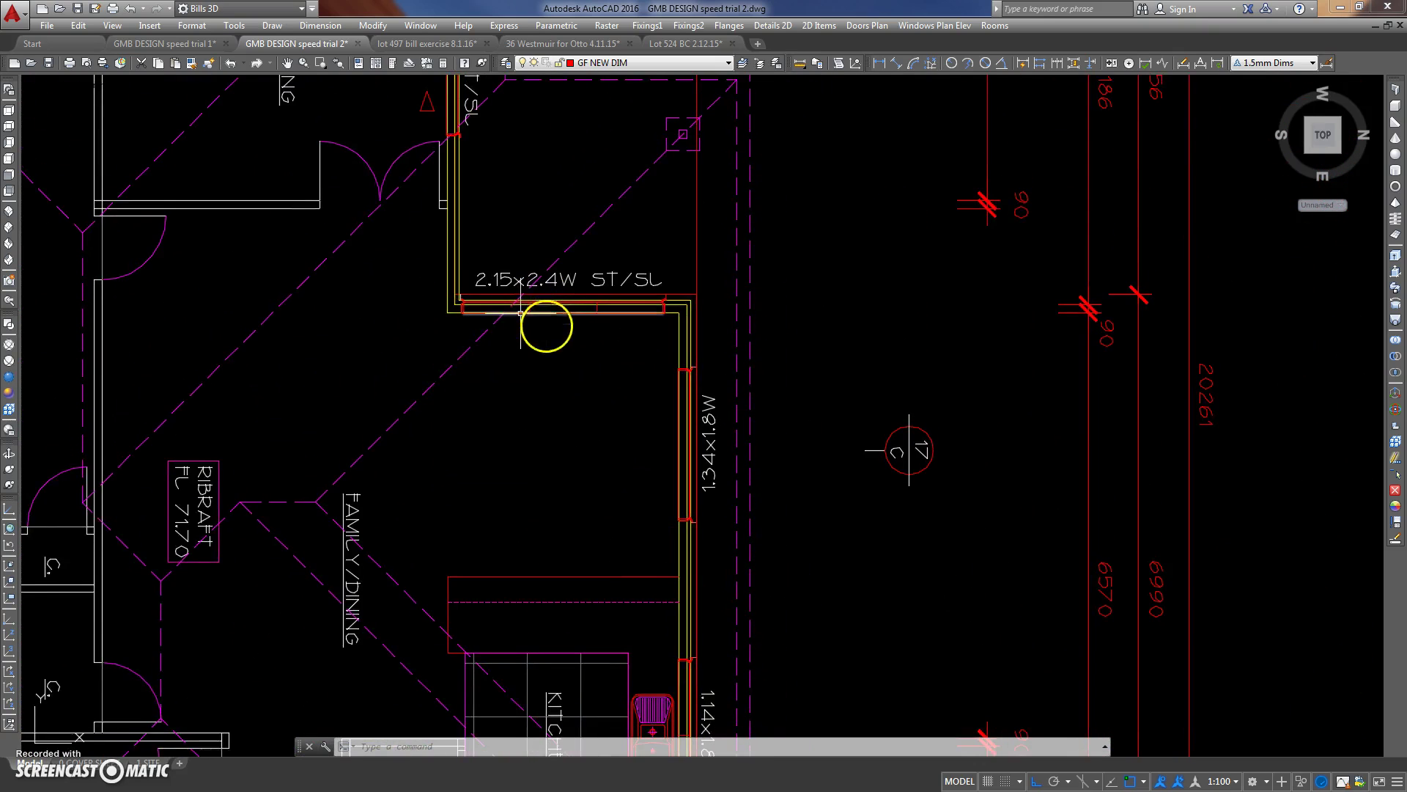
pyautogui.scroll(3, 513, 293)
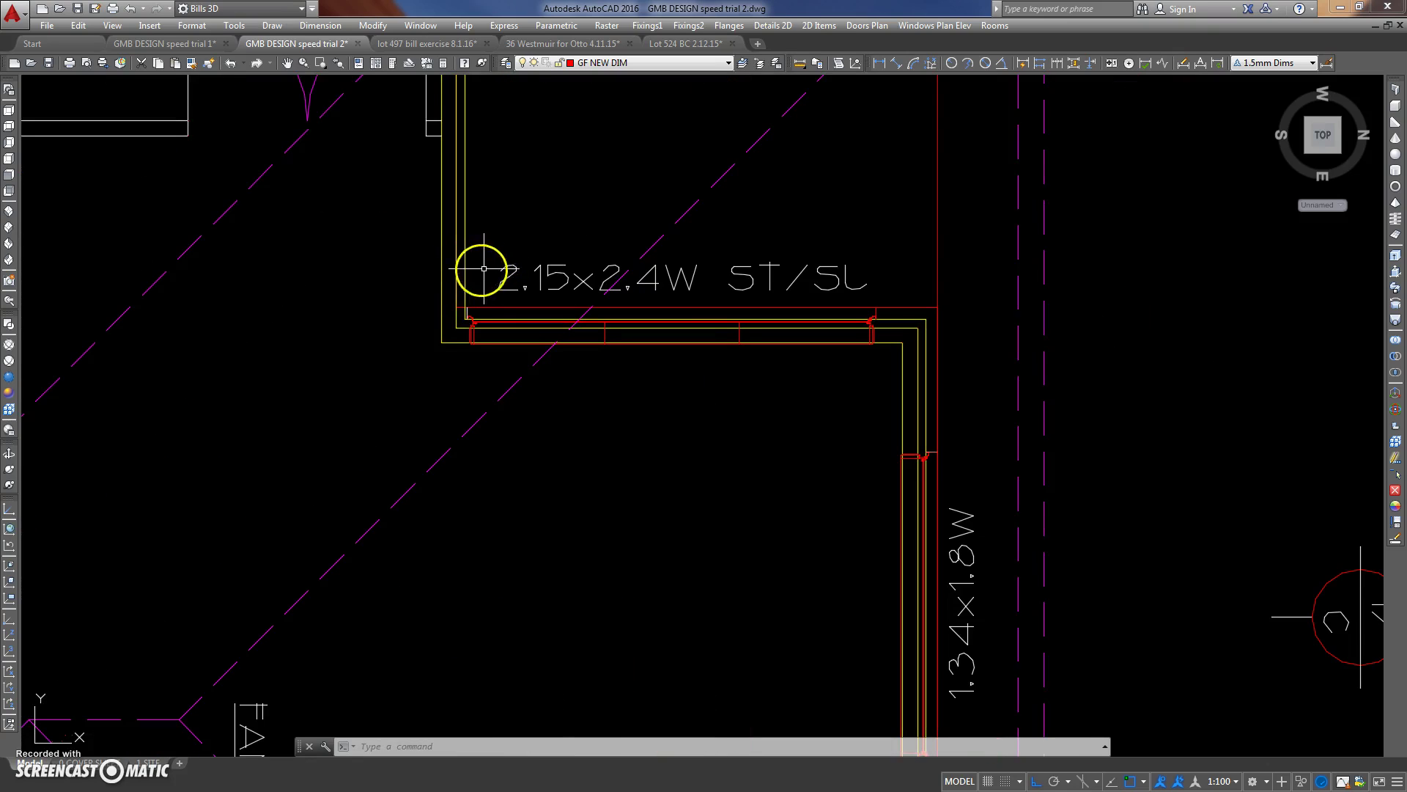
pyautogui.scroll(2, 476, 286)
pyautogui.scroll(2, 446, 327)
# Start a line at the wall corner, try a Perpendicular snap, then cancel it.
pyautogui.write('1')
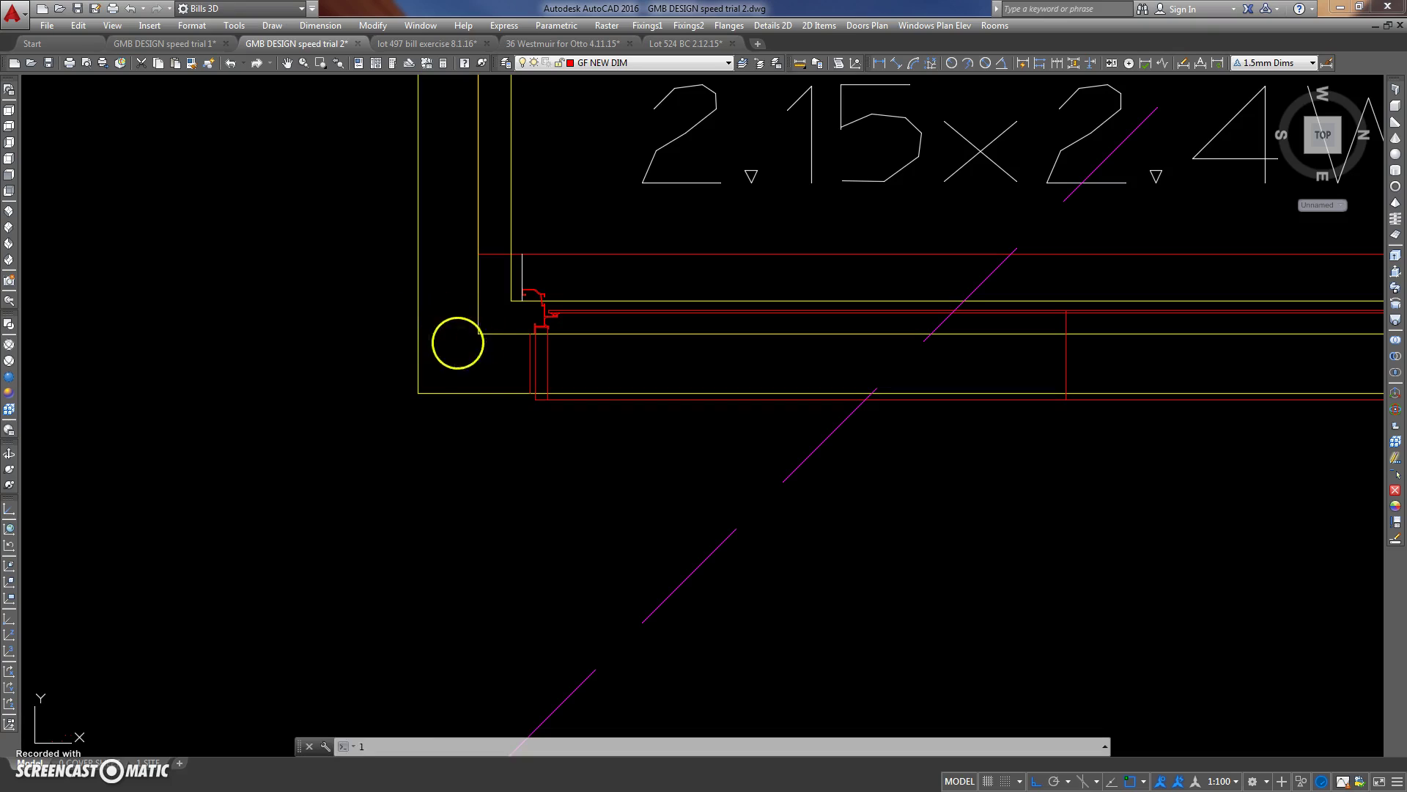
pyautogui.press('Return')
pyautogui.click(511, 301)
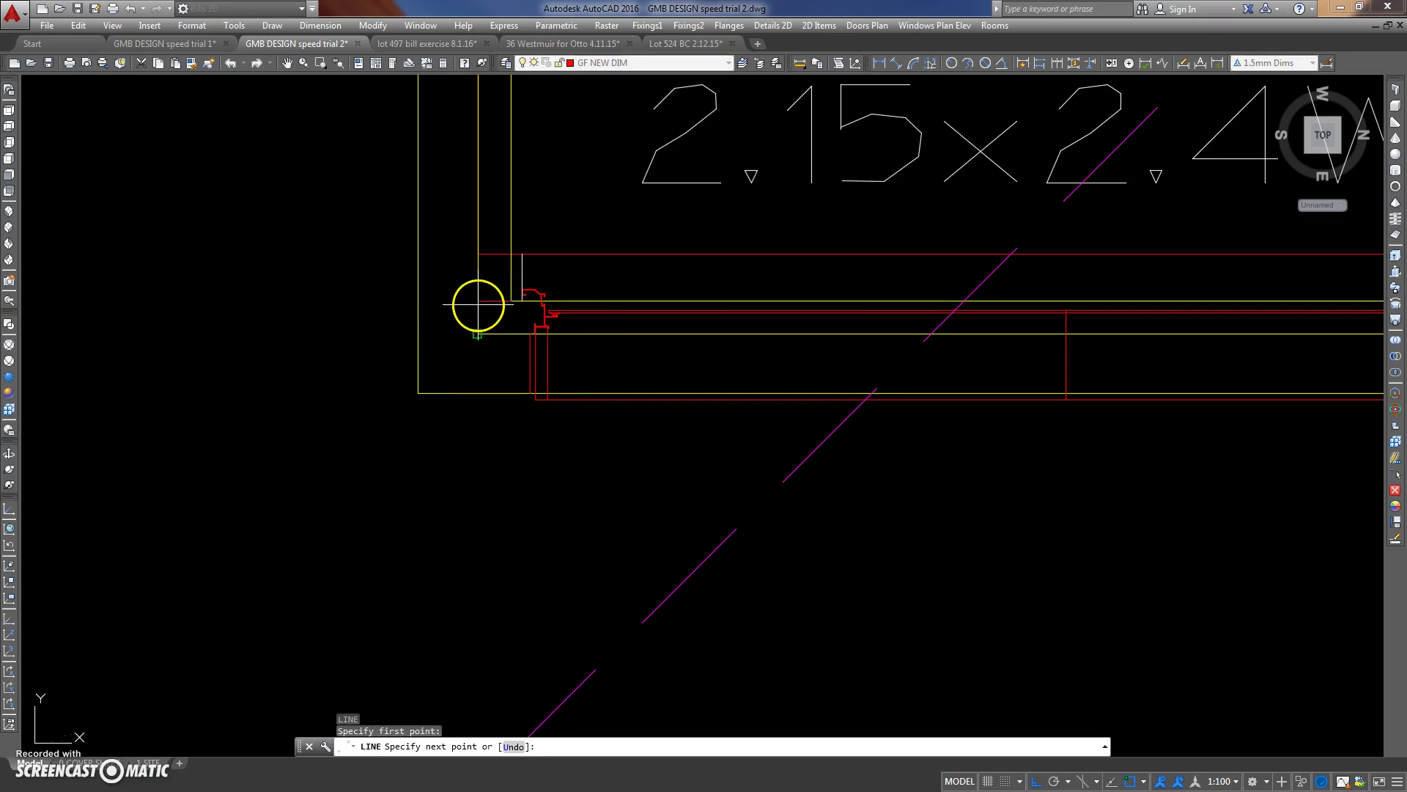
pyautogui.keyDown('shift'); pyautogui.rightClick(439, 288); pyautogui.keyUp('shift')
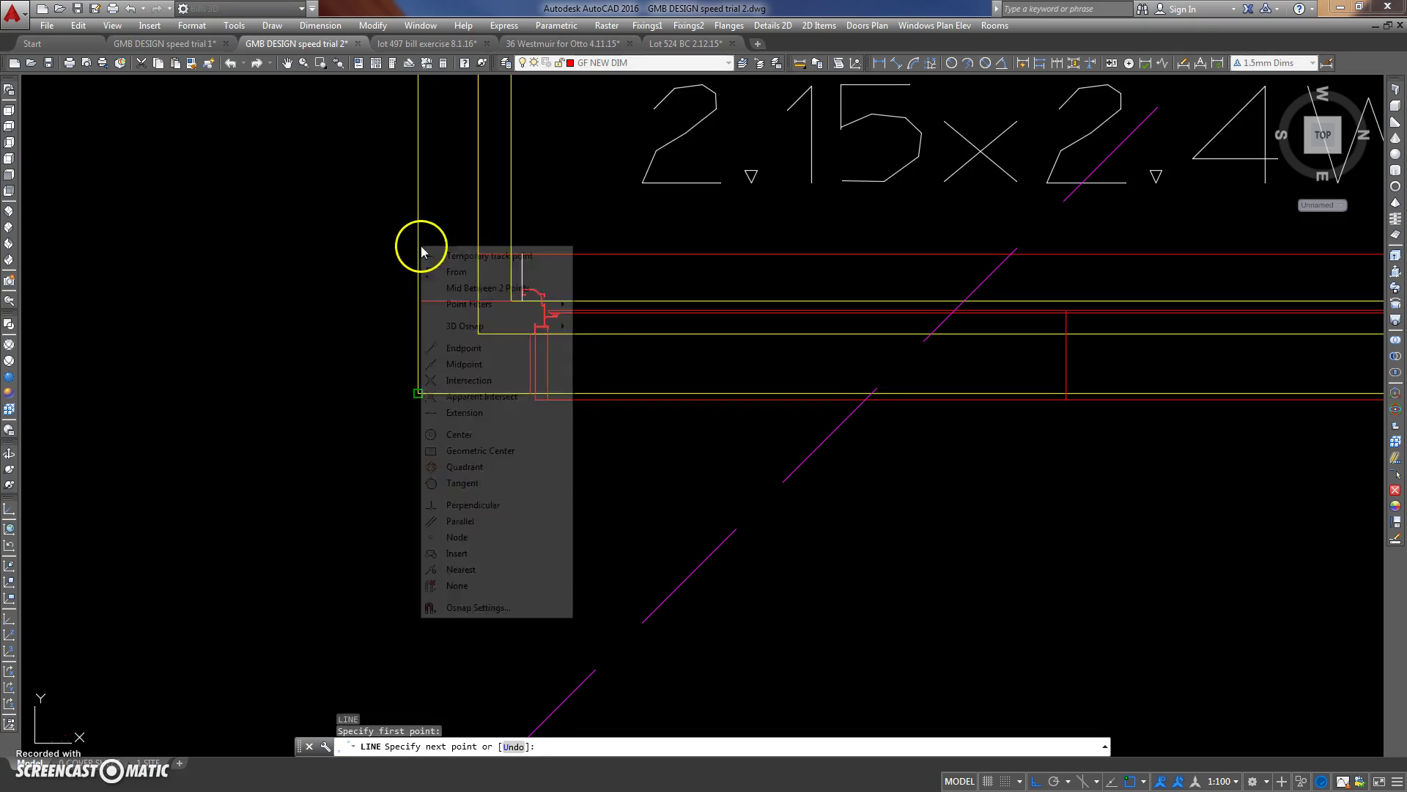
pyautogui.click(491, 499)
pyautogui.press('Escape')
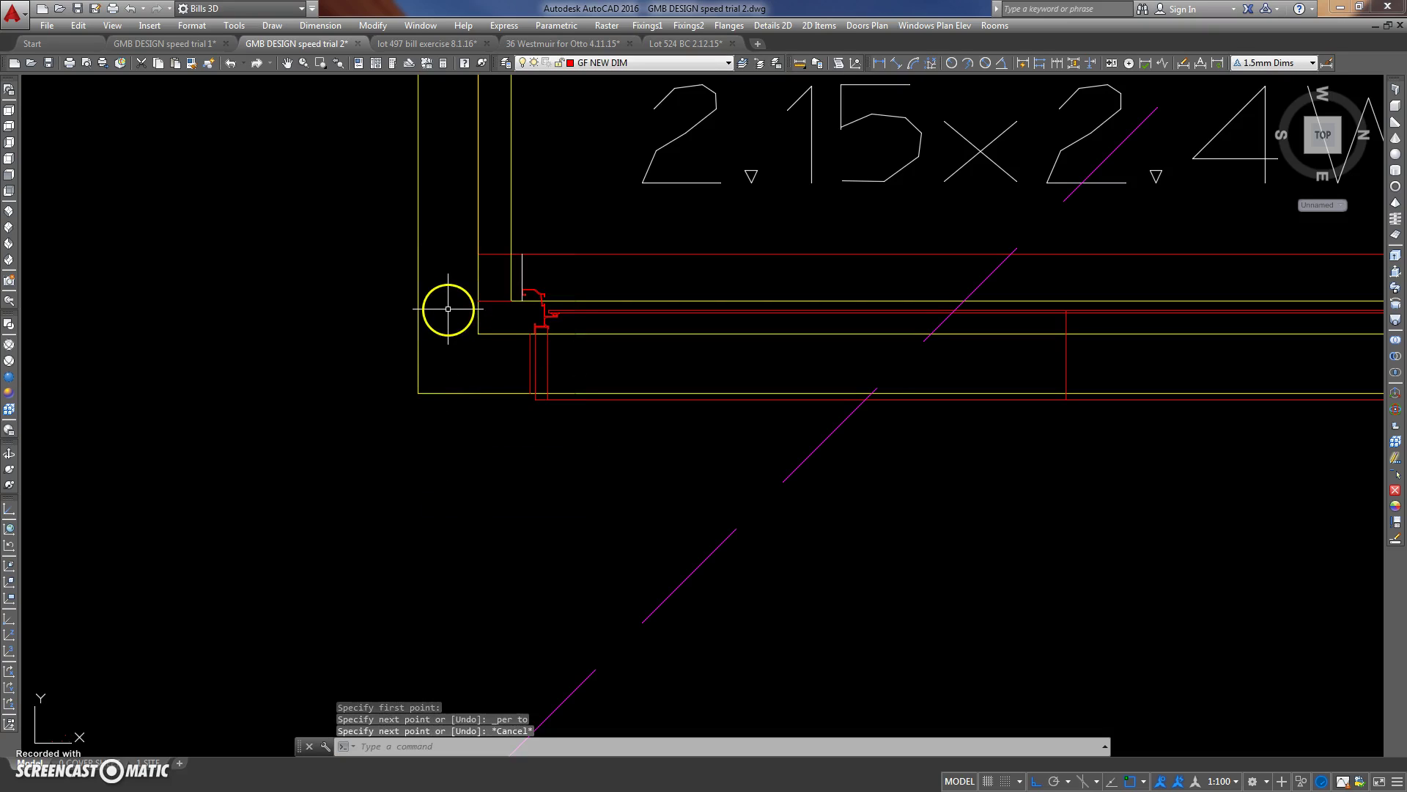
# Trim the wall line end at the window corner, using the short wall line as cutting edge.
pyautogui.write('r')
pyautogui.press('Return')
pyautogui.click(481, 301)
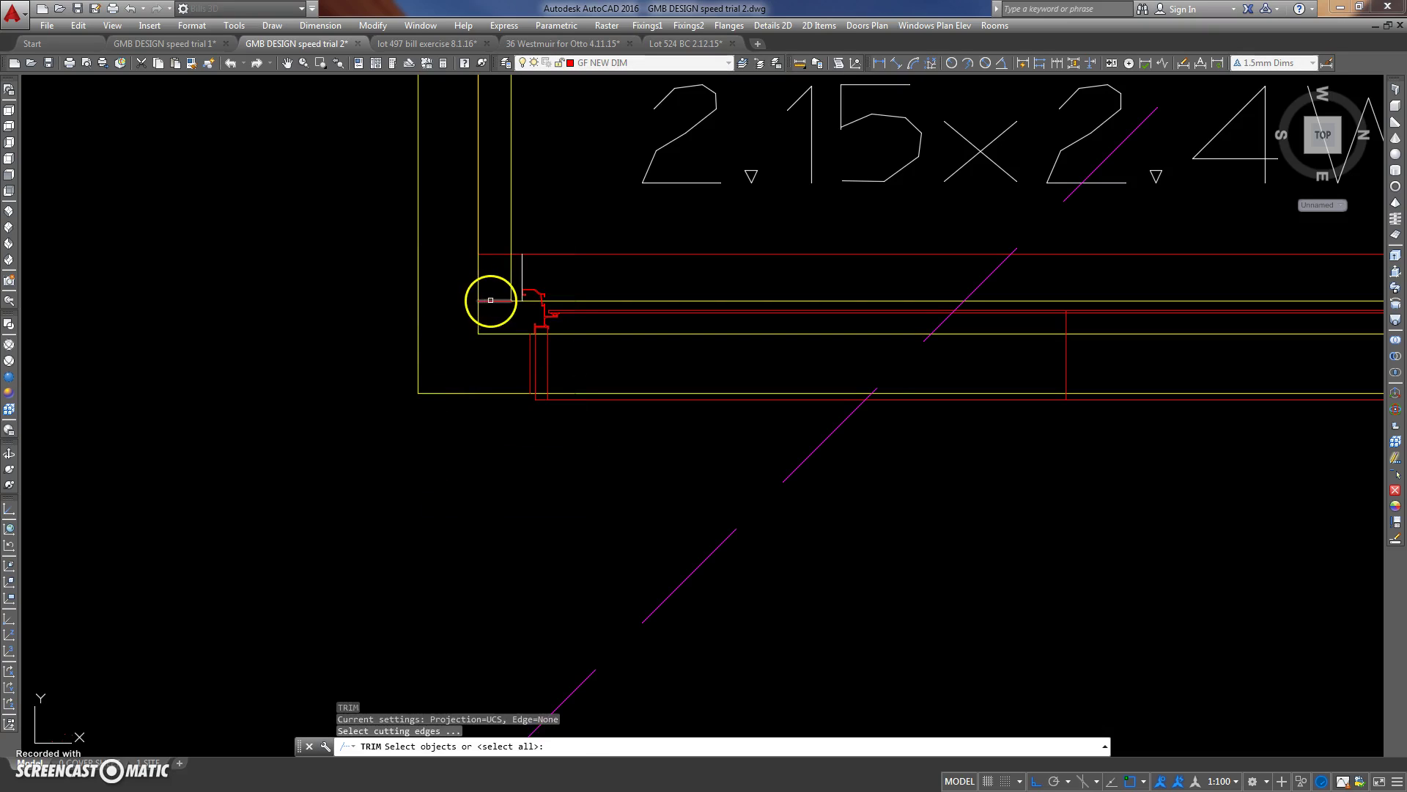
pyautogui.press('Return')
pyautogui.click(511, 285)
# Finish the trim and pan across the floor plan toward the garage corner.
pyautogui.press('Return')
pyautogui.scroll(-5, 506, 279)
pyautogui.scroll(-3, 461, 304)
pyautogui.moveTo(461, 304)
pyautogui.mouseDown(button='middle')
pyautogui.moveTo(467, 342)
pyautogui.moveTo(597, 315)
pyautogui.mouseUp(button='middle')
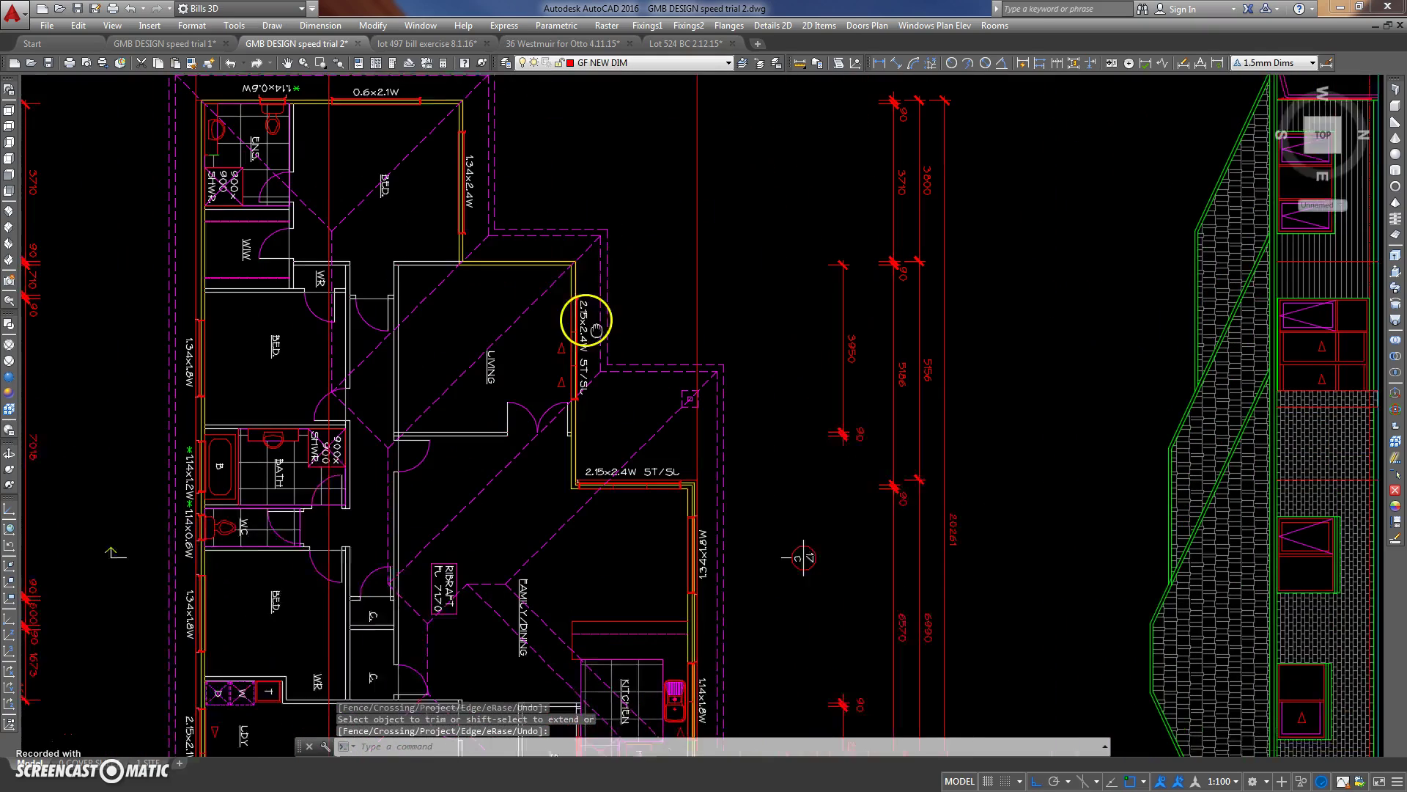
pyautogui.scroll(3, 336, 108)
pyautogui.scroll(3, 211, 120)
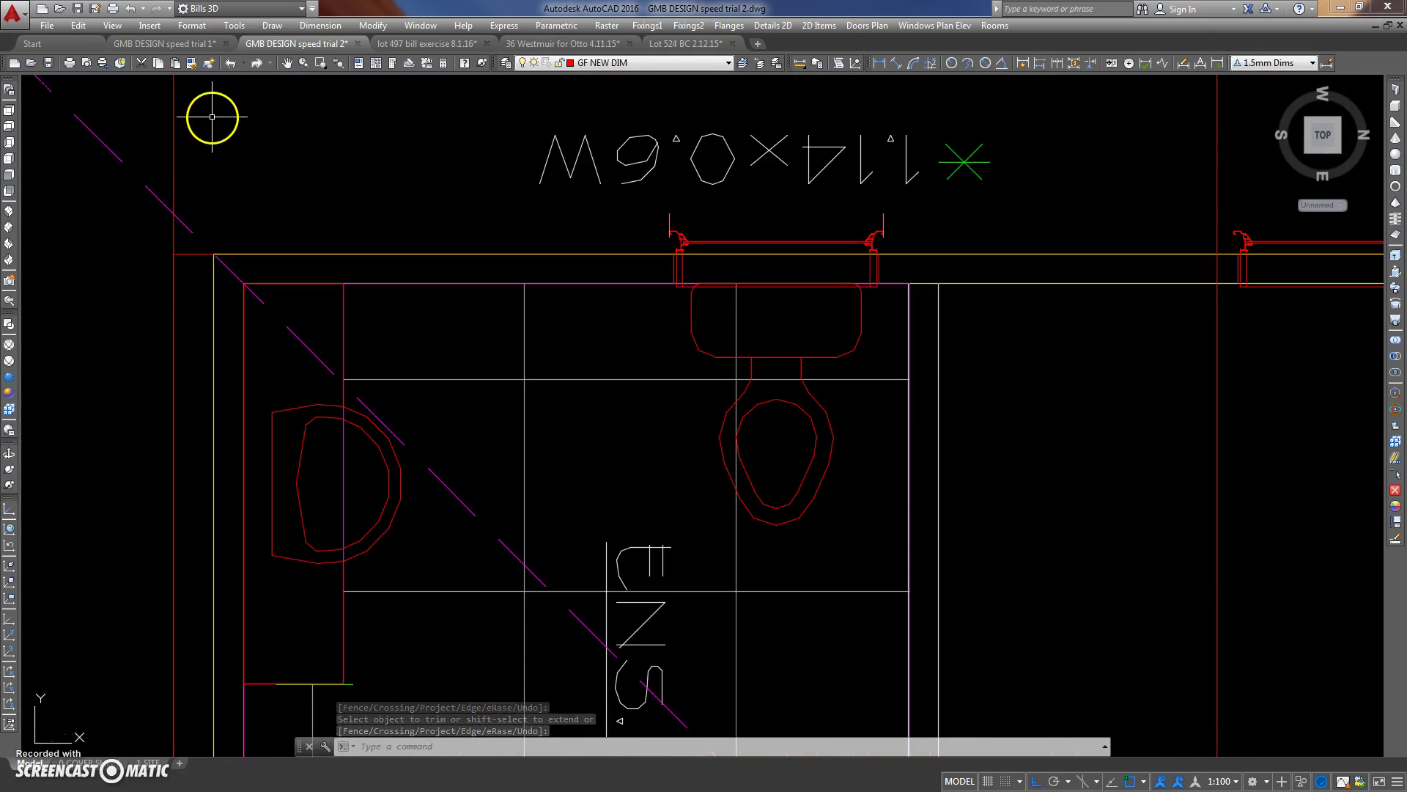
pyautogui.scroll(-4, 252, 173)
pyautogui.moveTo(251, 173)
pyautogui.mouseDown(button='middle')
pyautogui.moveTo(316, 244)
pyautogui.moveTo(376, 123)
pyautogui.mouseUp(button='middle')
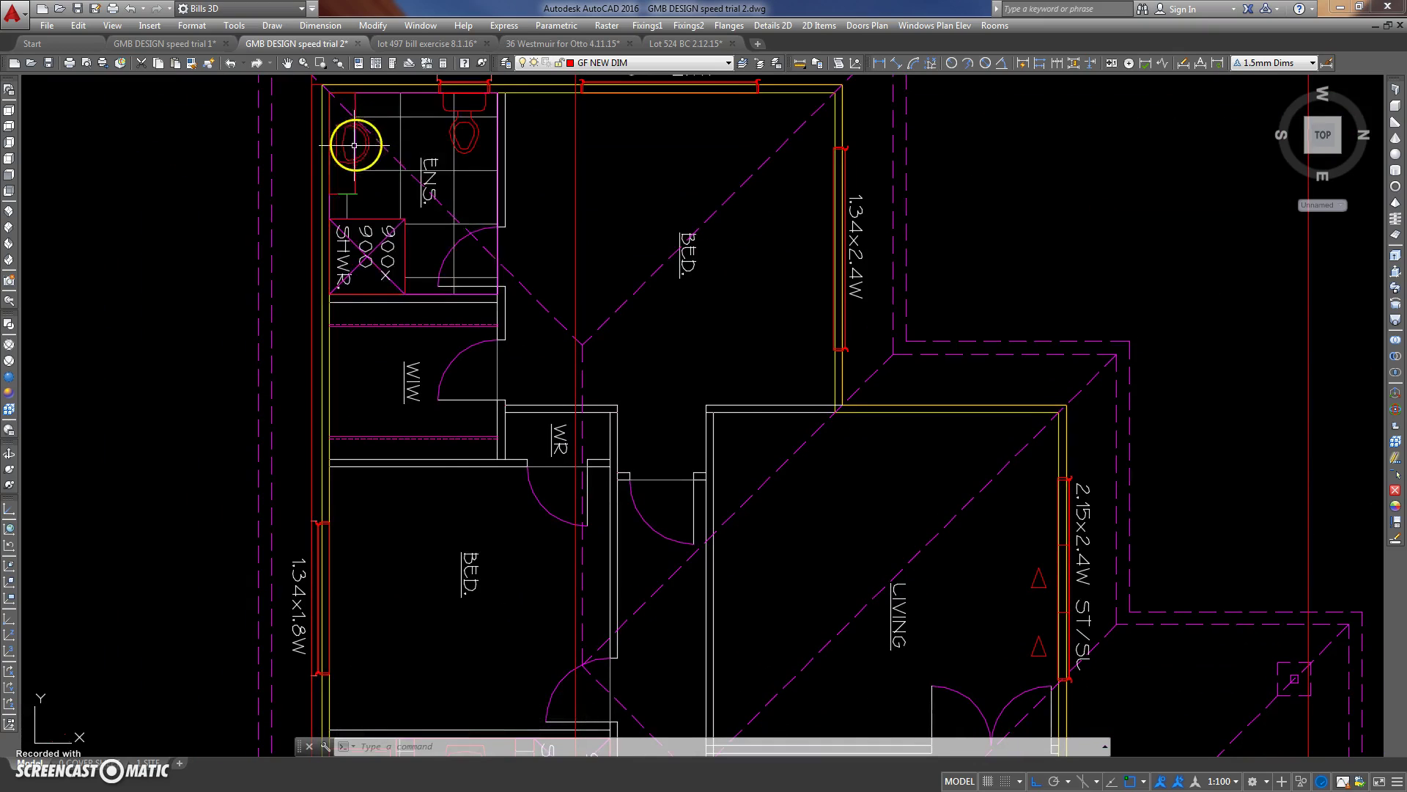
pyautogui.scroll(-5, 351, 276)
pyautogui.moveTo(352, 276); pyautogui.dragTo(352, 163, button='middle')
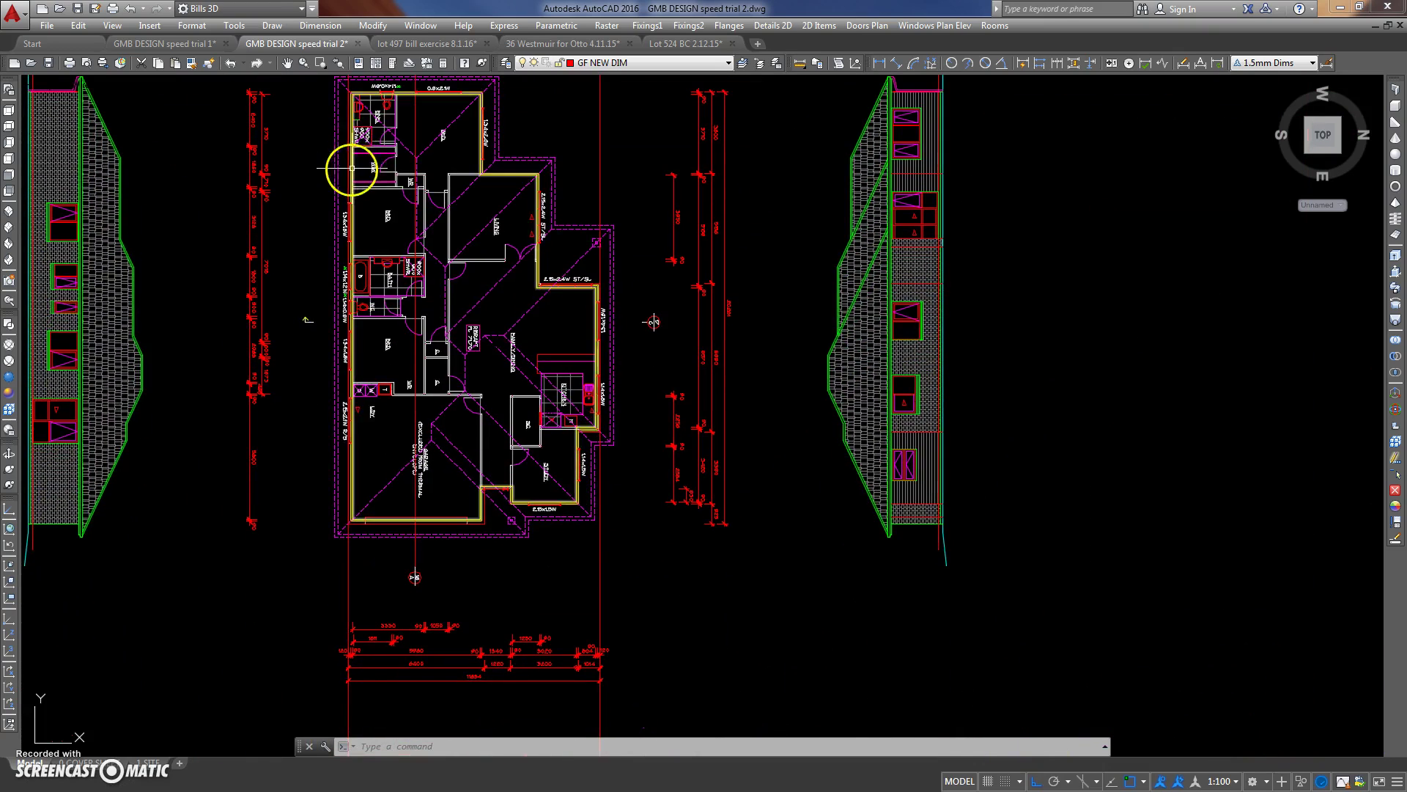
pyautogui.scroll(5, 359, 521)
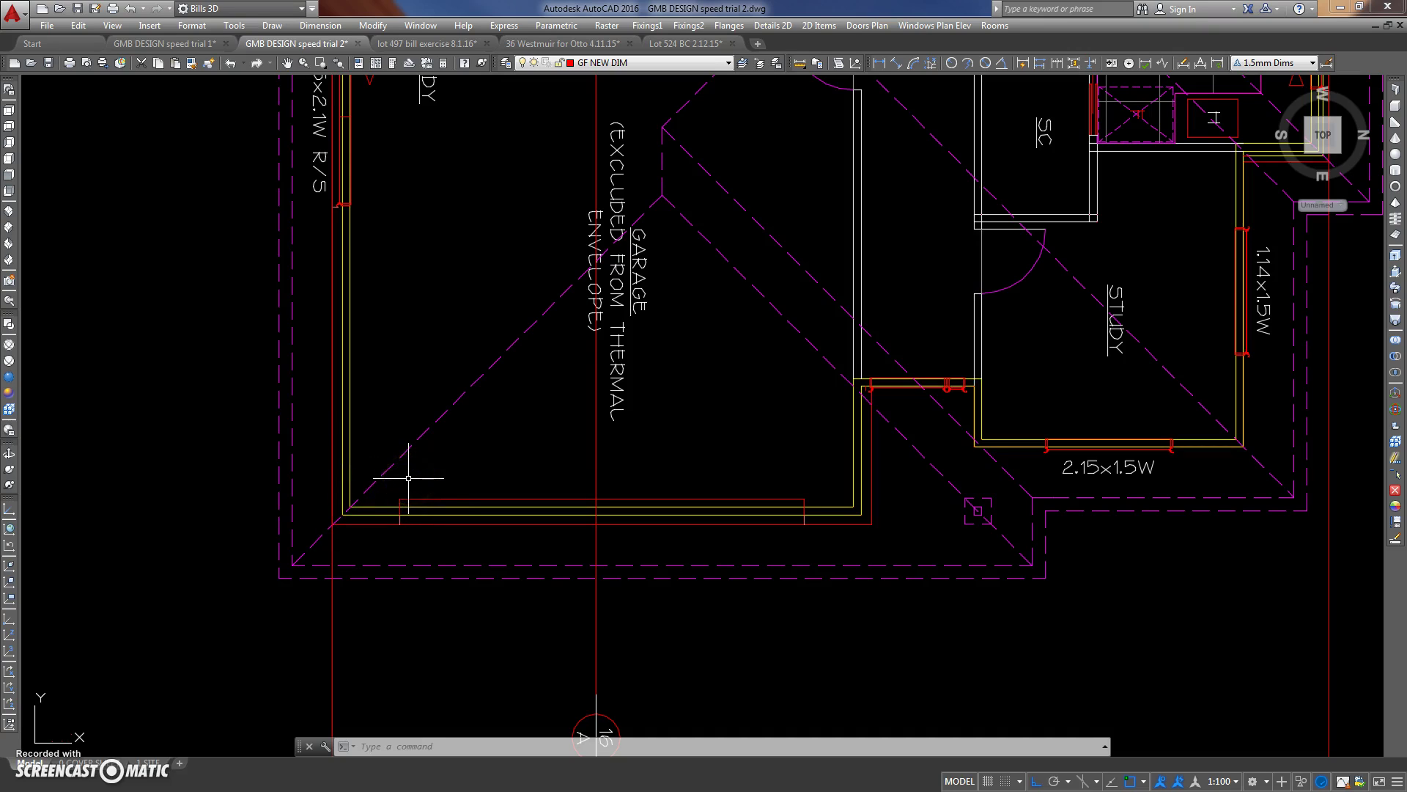
# Undo the last trim, restoring the wall line near the 2.15x2.4 window.
pyautogui.write('u')
pyautogui.press('Return')
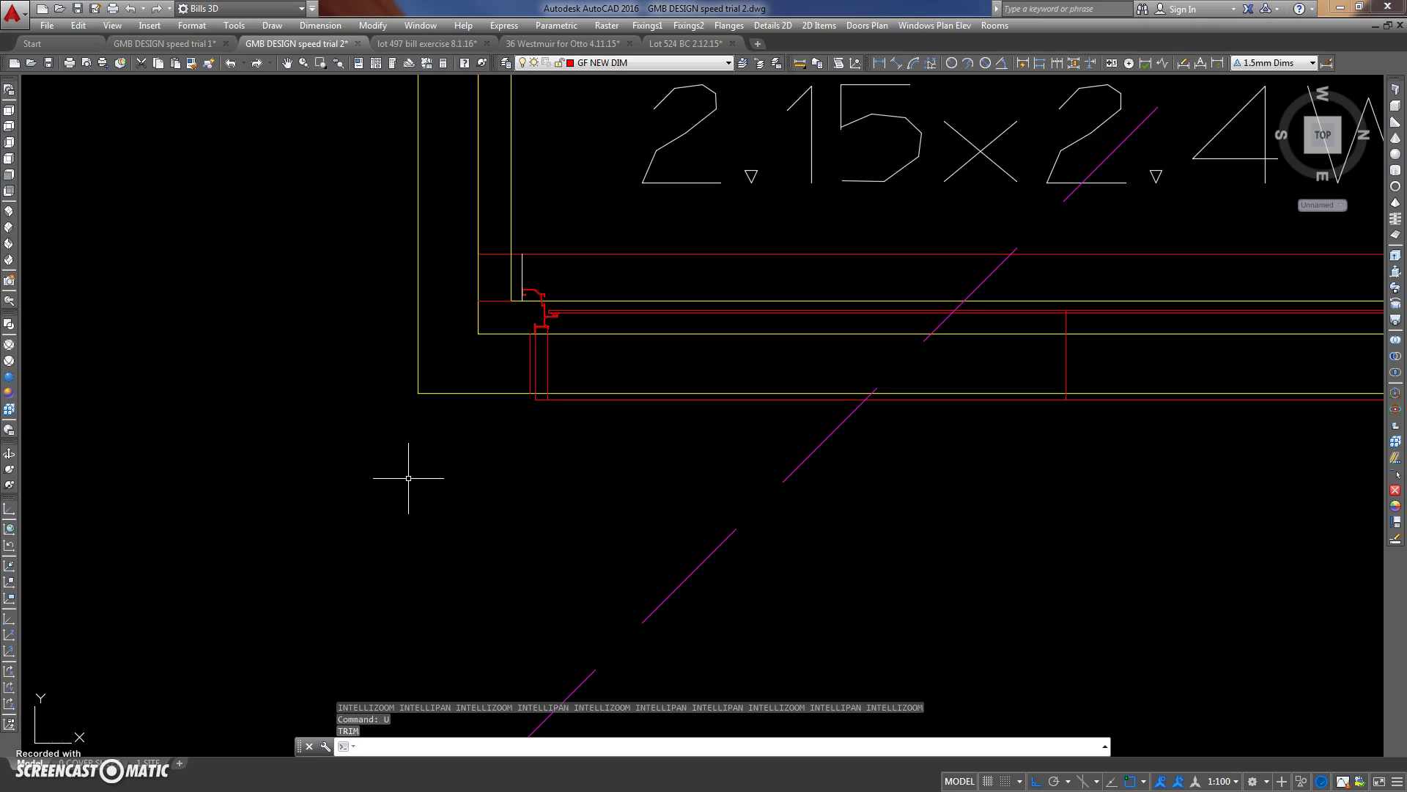
pyautogui.scroll(-4, 406, 473)
pyautogui.scroll(-5, 424, 465)
pyautogui.scroll(-2, 433, 440)
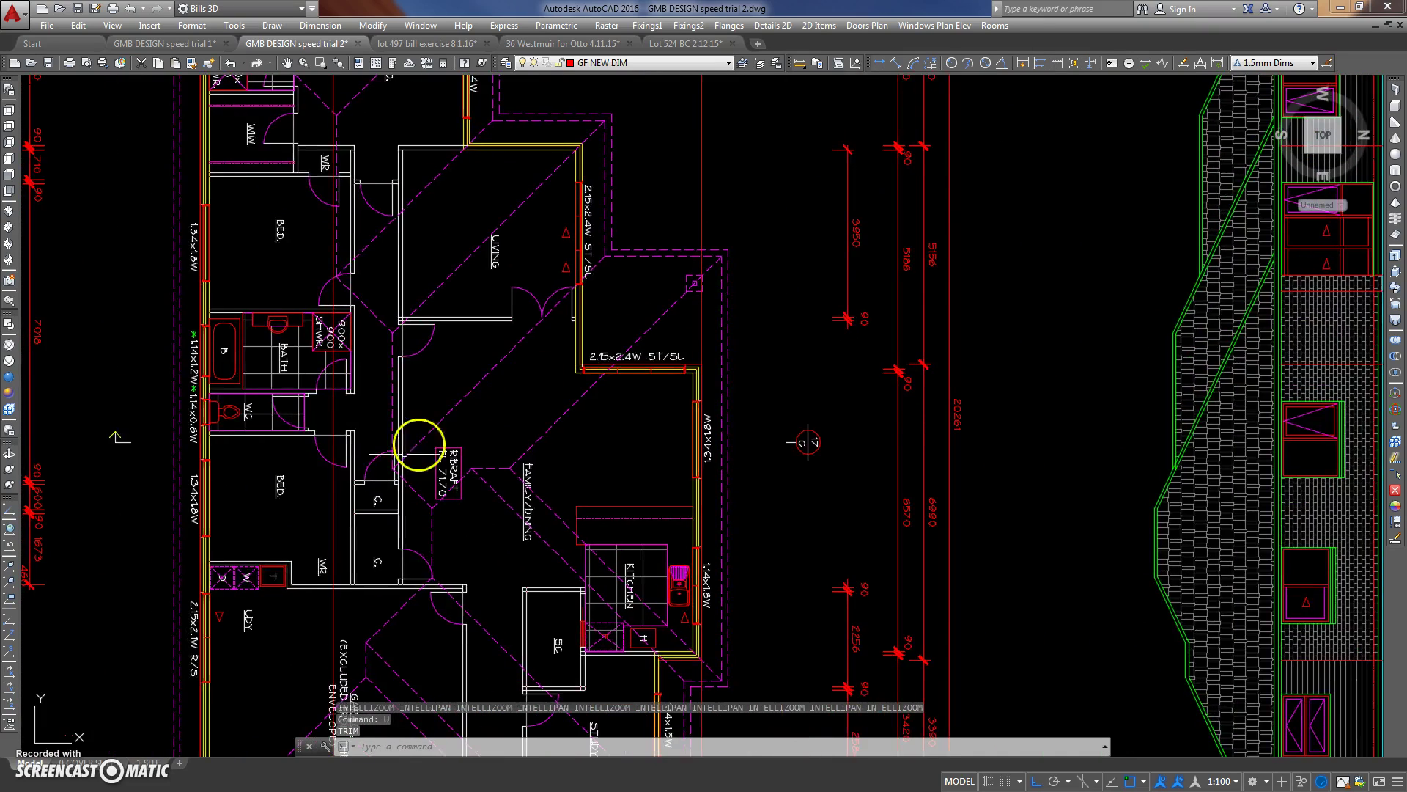
pyautogui.scroll(-3, 439, 396)
pyautogui.scroll(10, 365, 381)
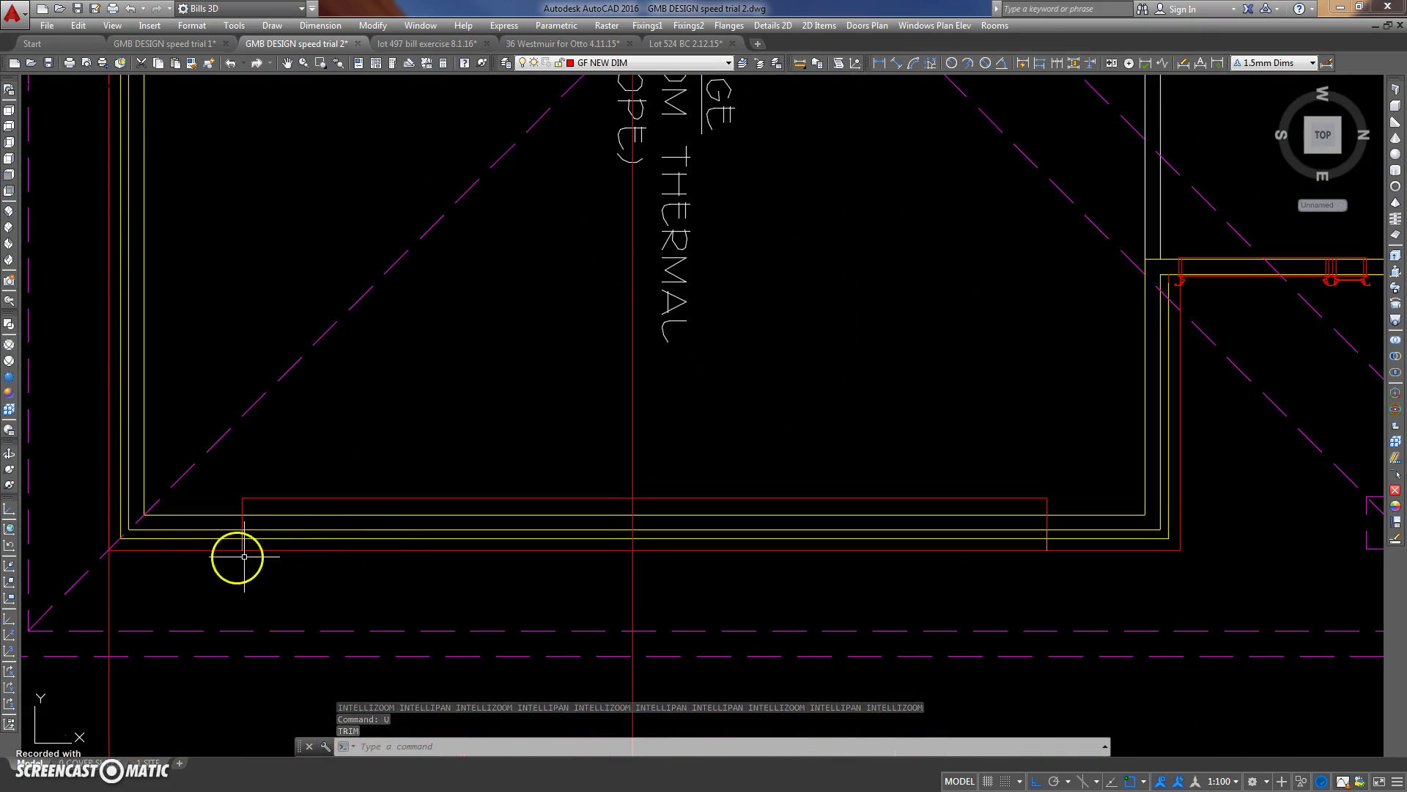
pyautogui.click(151, 539)
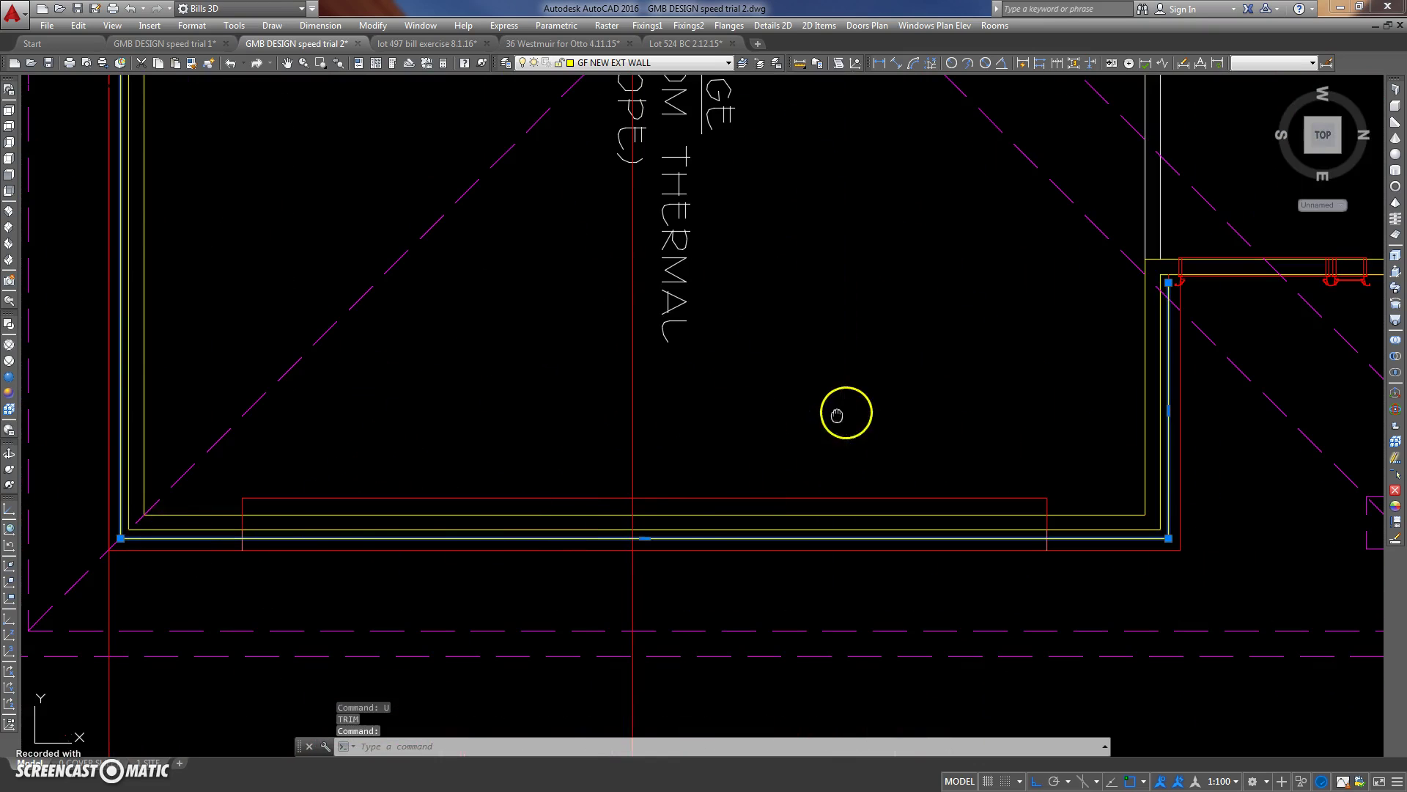
pyautogui.scroll(-8, 837, 415)
pyautogui.scroll(3, 628, 541)
pyautogui.moveTo(779, 276); pyautogui.dragTo(733, 305, button='middle')
pyautogui.scroll(3, 811, 440)
pyautogui.scroll(3, 779, 433)
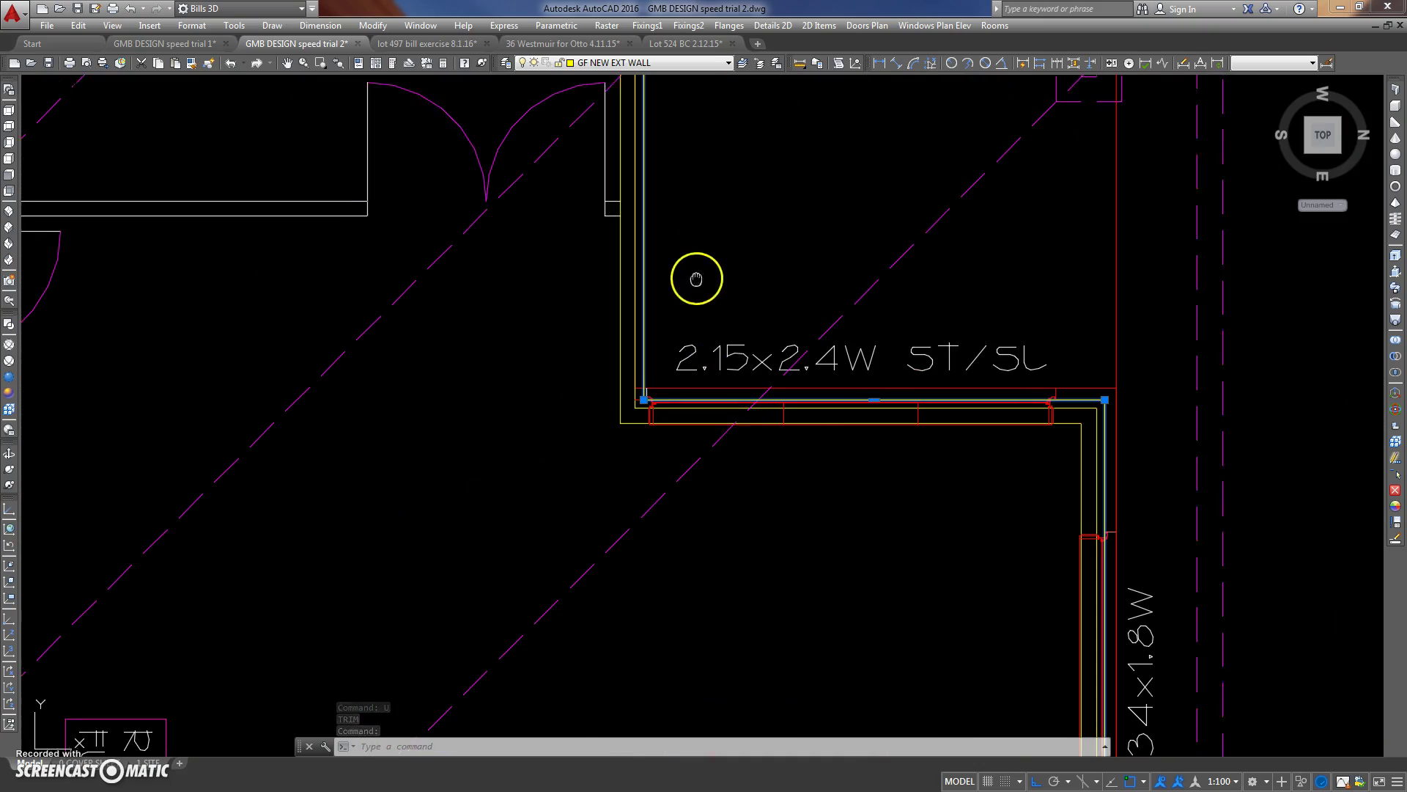
pyautogui.scroll(-3, 696, 279)
pyautogui.scroll(-2, 659, 362)
pyautogui.scroll(1, 697, 362)
pyautogui.scroll(2, 644, 383)
pyautogui.scroll(5, 493, 236)
pyautogui.scroll(3, 462, 220)
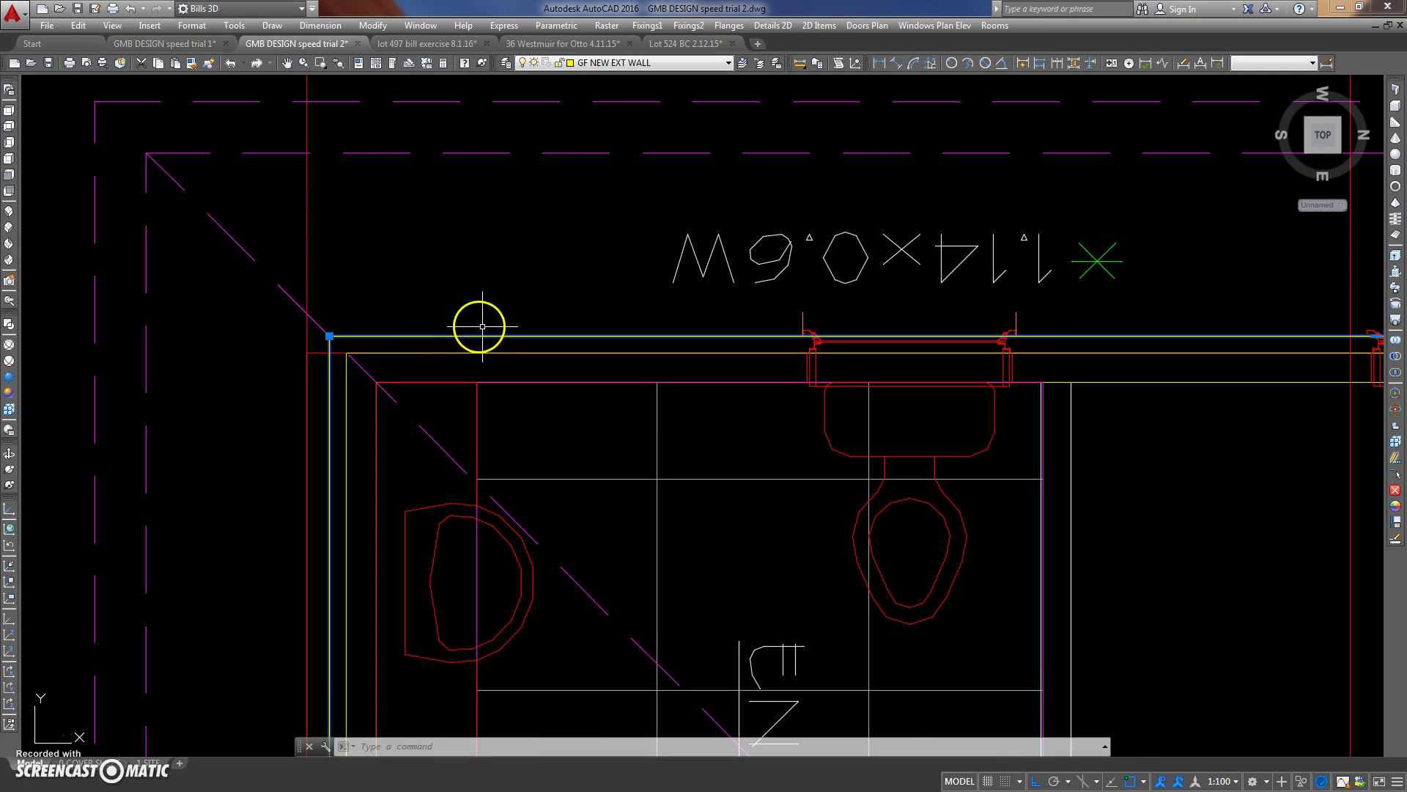
pyautogui.scroll(-5, 444, 363)
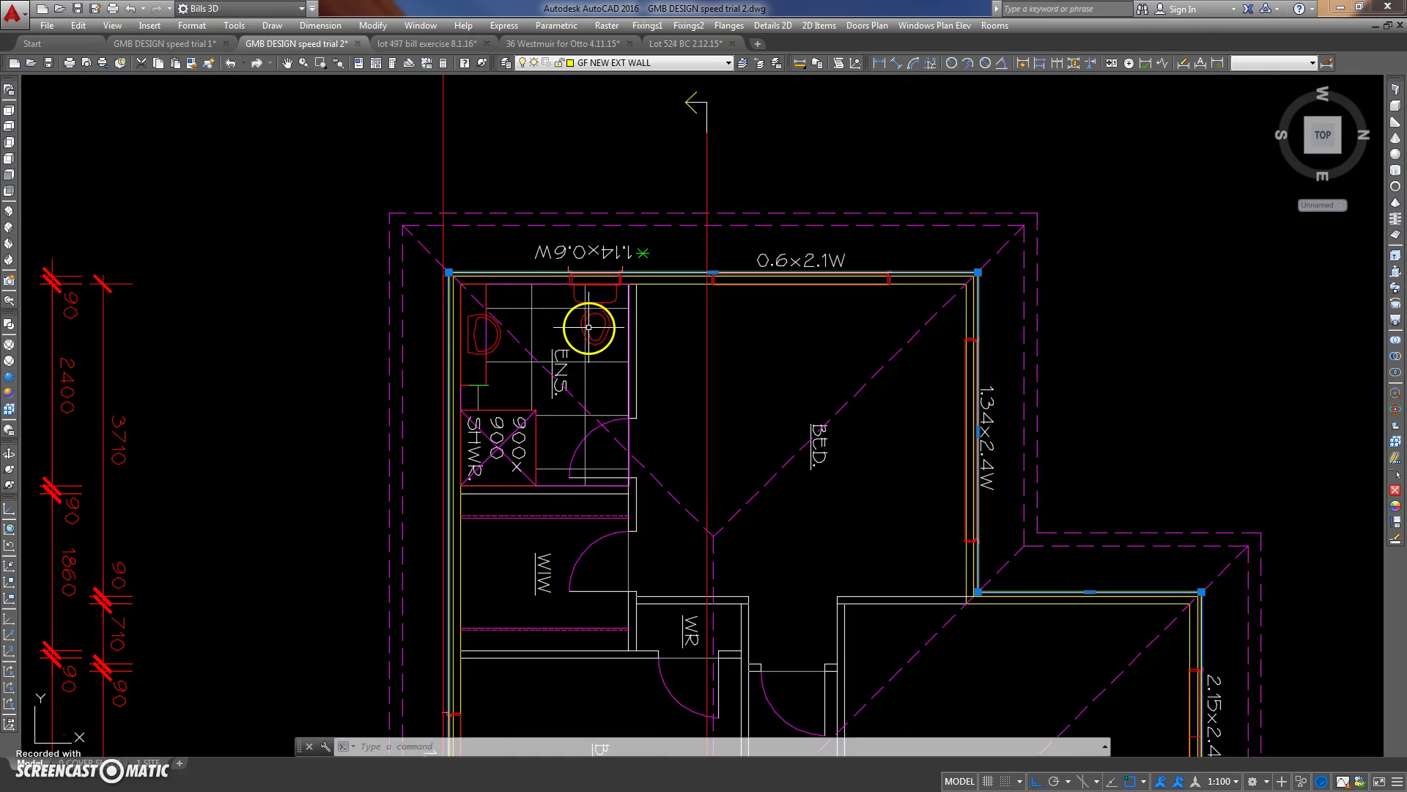
pyautogui.scroll(3, 439, 275)
pyautogui.scroll(5, 506, 271)
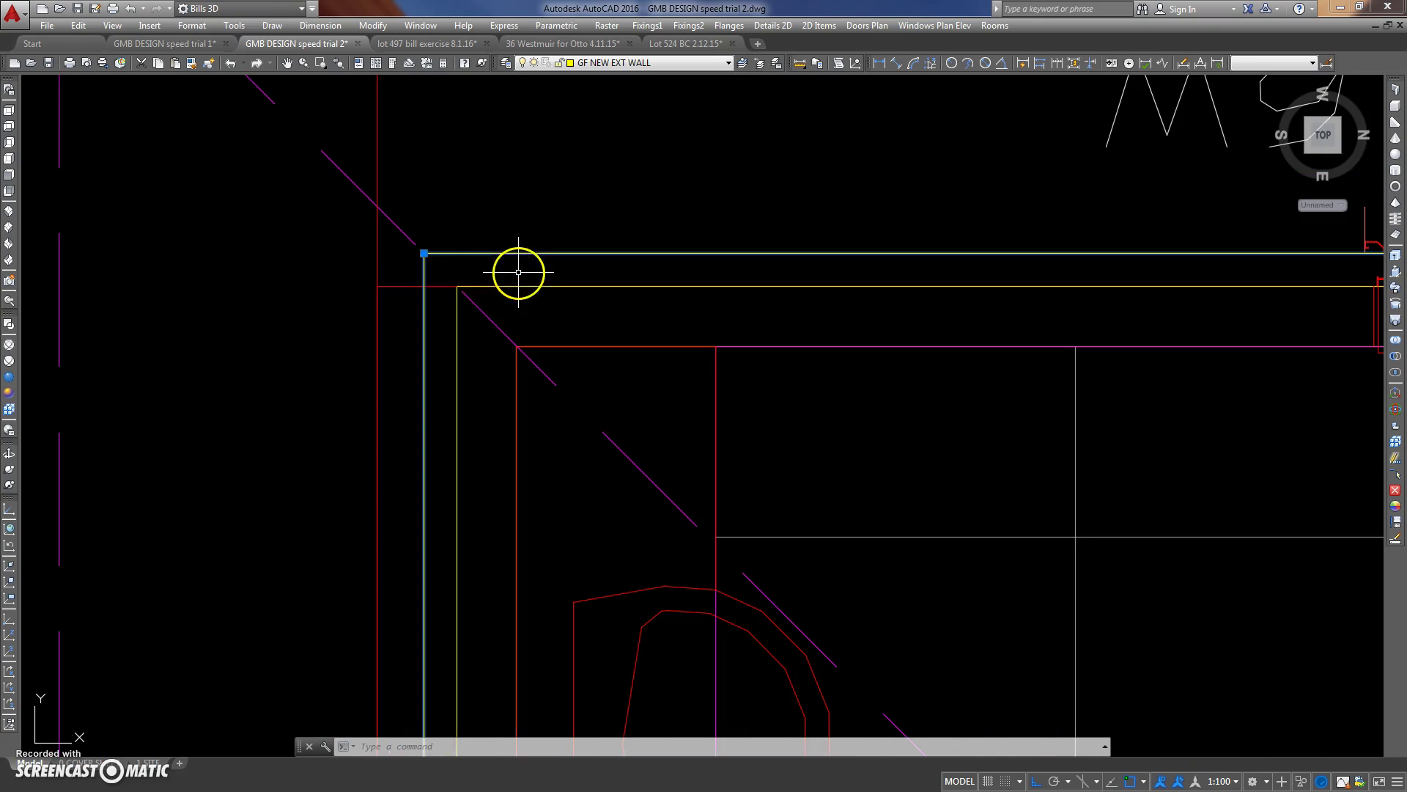
# Trim the yellow line above the left corner of the 2.15x2.4W ST/SL window.
pyautogui.press('Escape')
pyautogui.press('Escape')
pyautogui.write('tr')
pyautogui.press('Return')
pyautogui.click(442, 279)
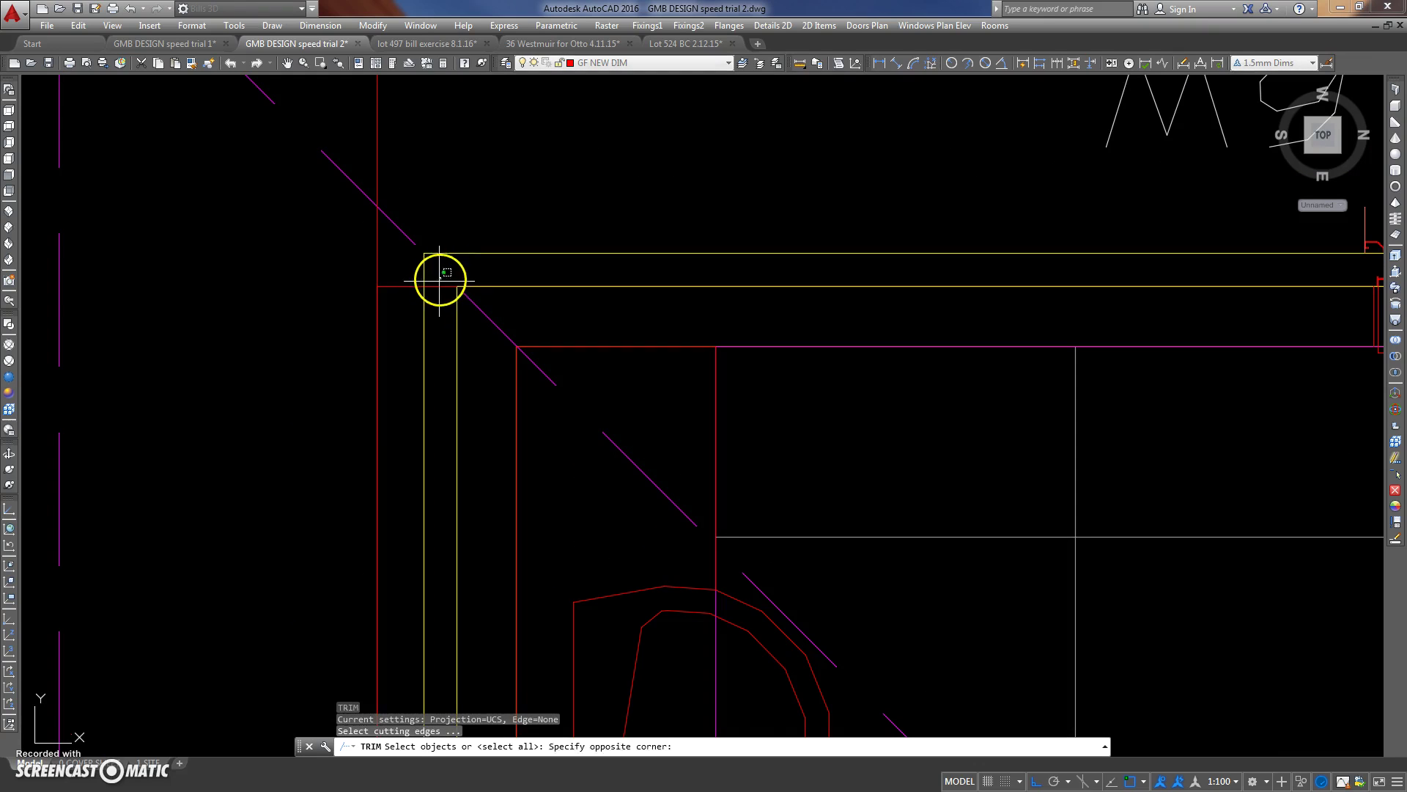
pyautogui.scroll(-2, 511, 315)
pyautogui.scroll(-3, 510, 315)
pyautogui.scroll(-2, 509, 352)
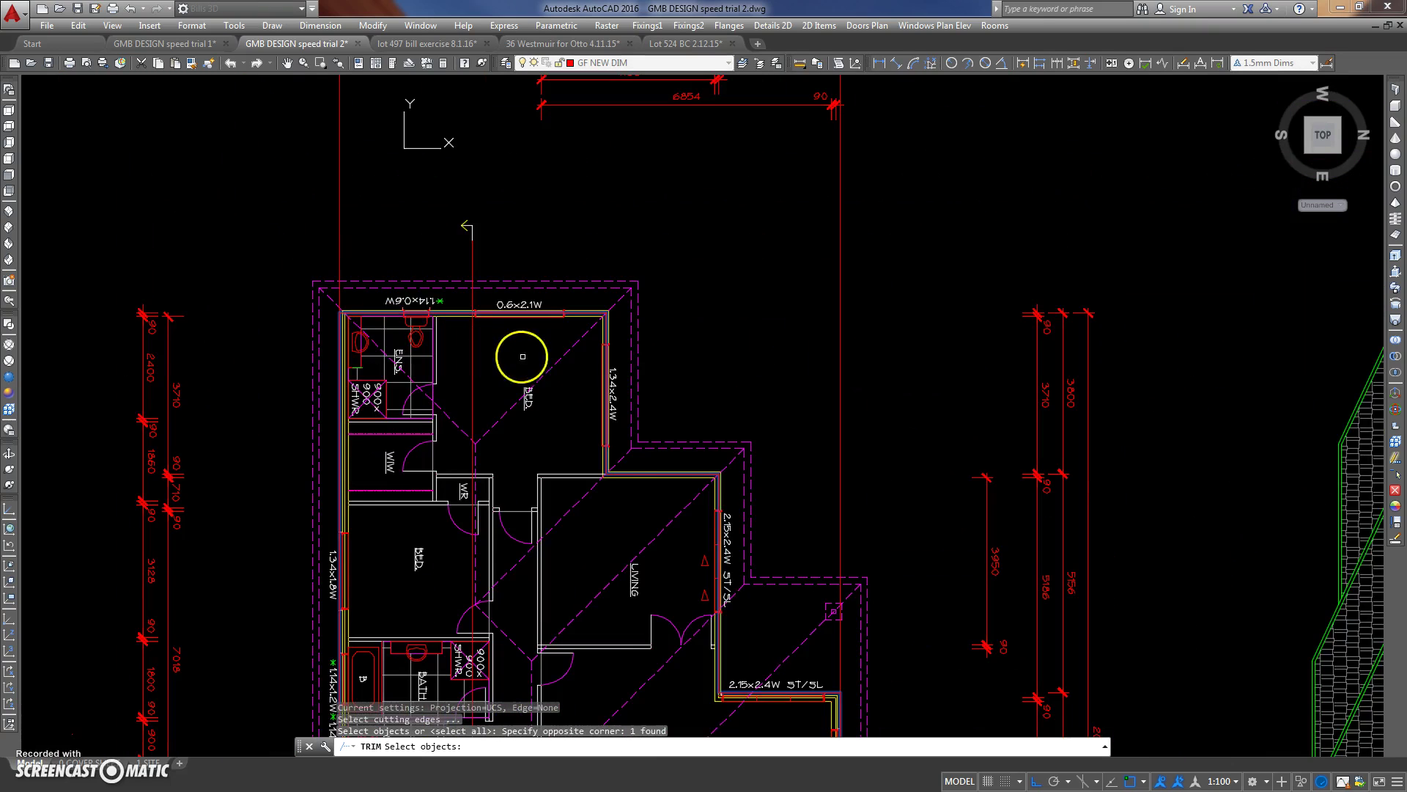
pyautogui.scroll(-2, 613, 384)
pyautogui.scroll(8, 581, 581)
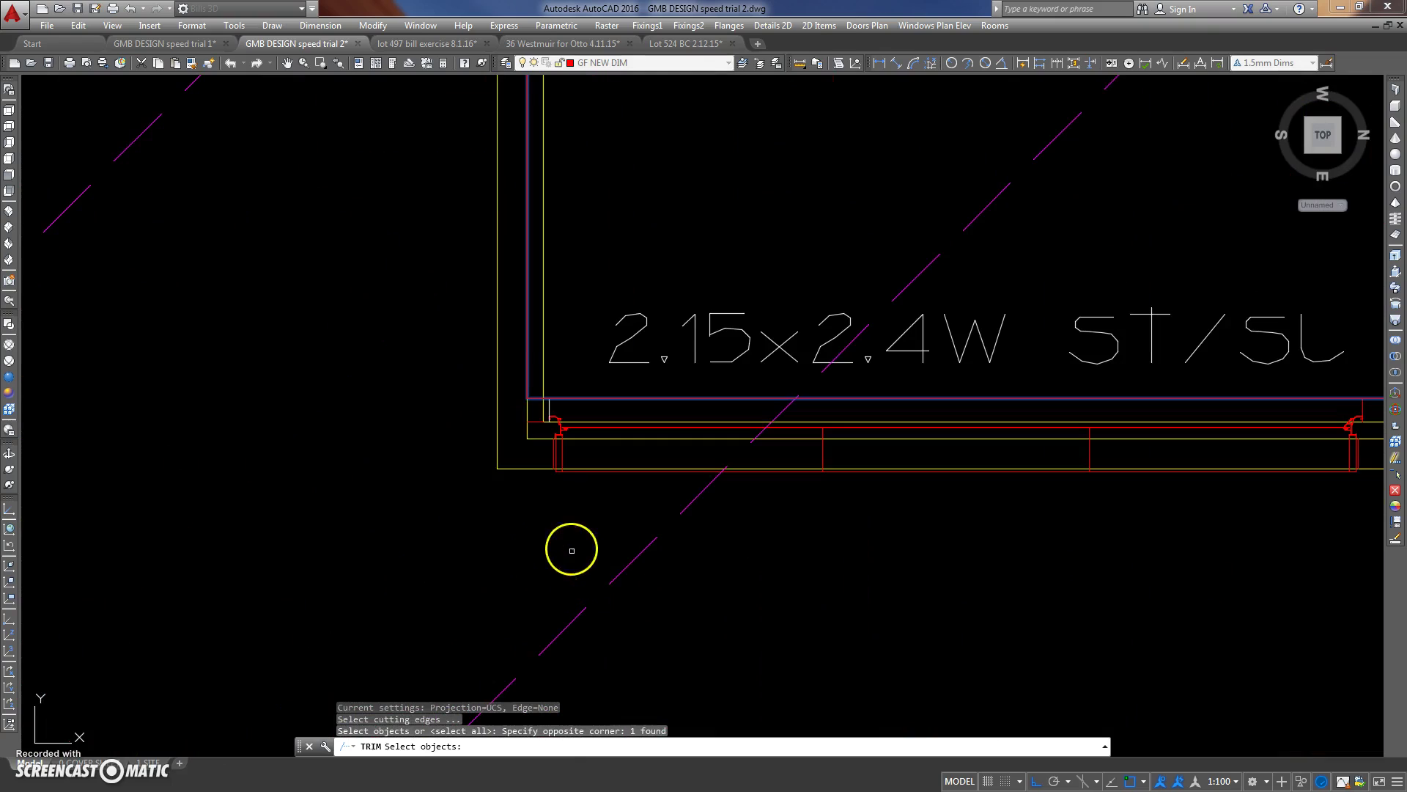
pyautogui.scroll(3, 558, 442)
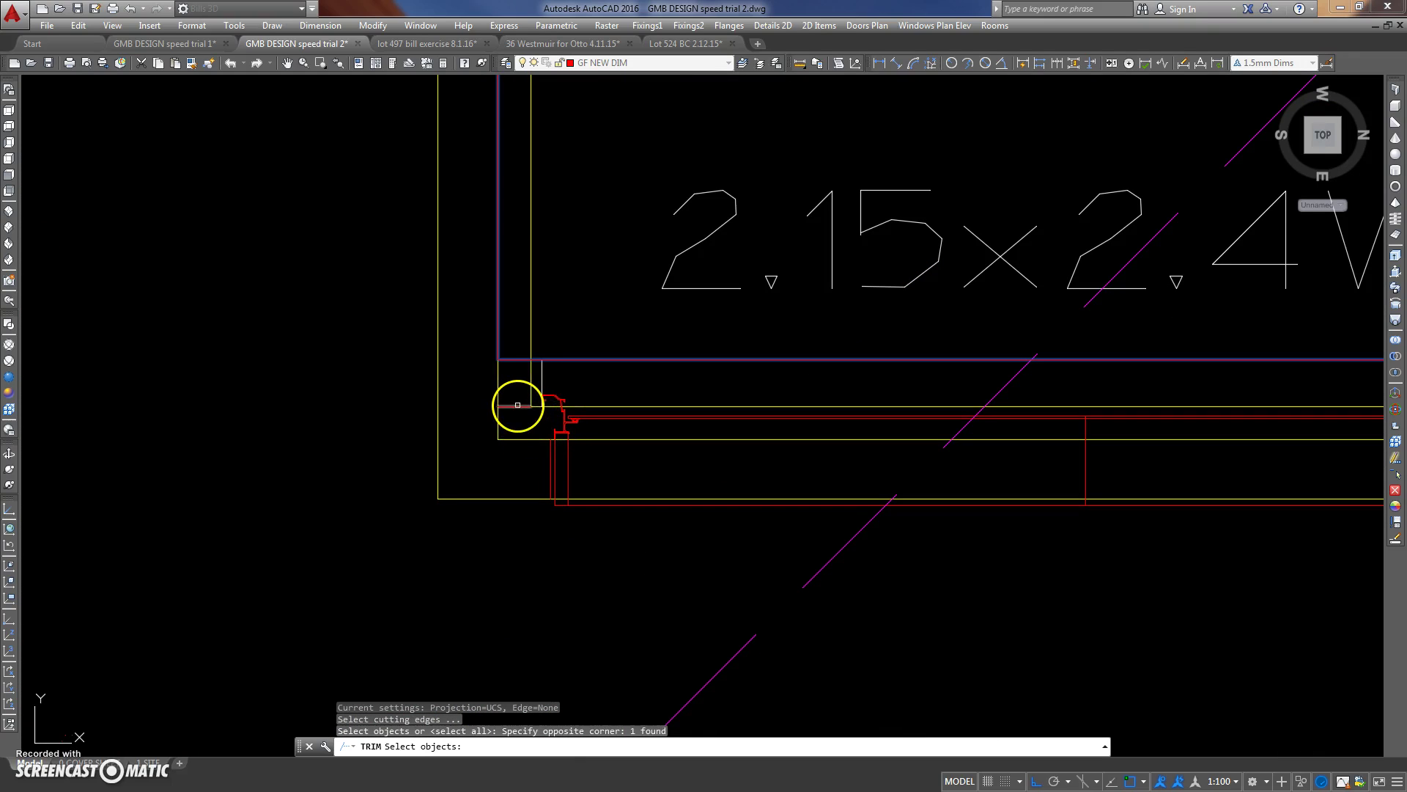
pyautogui.press('Return')
pyautogui.click(529, 332)
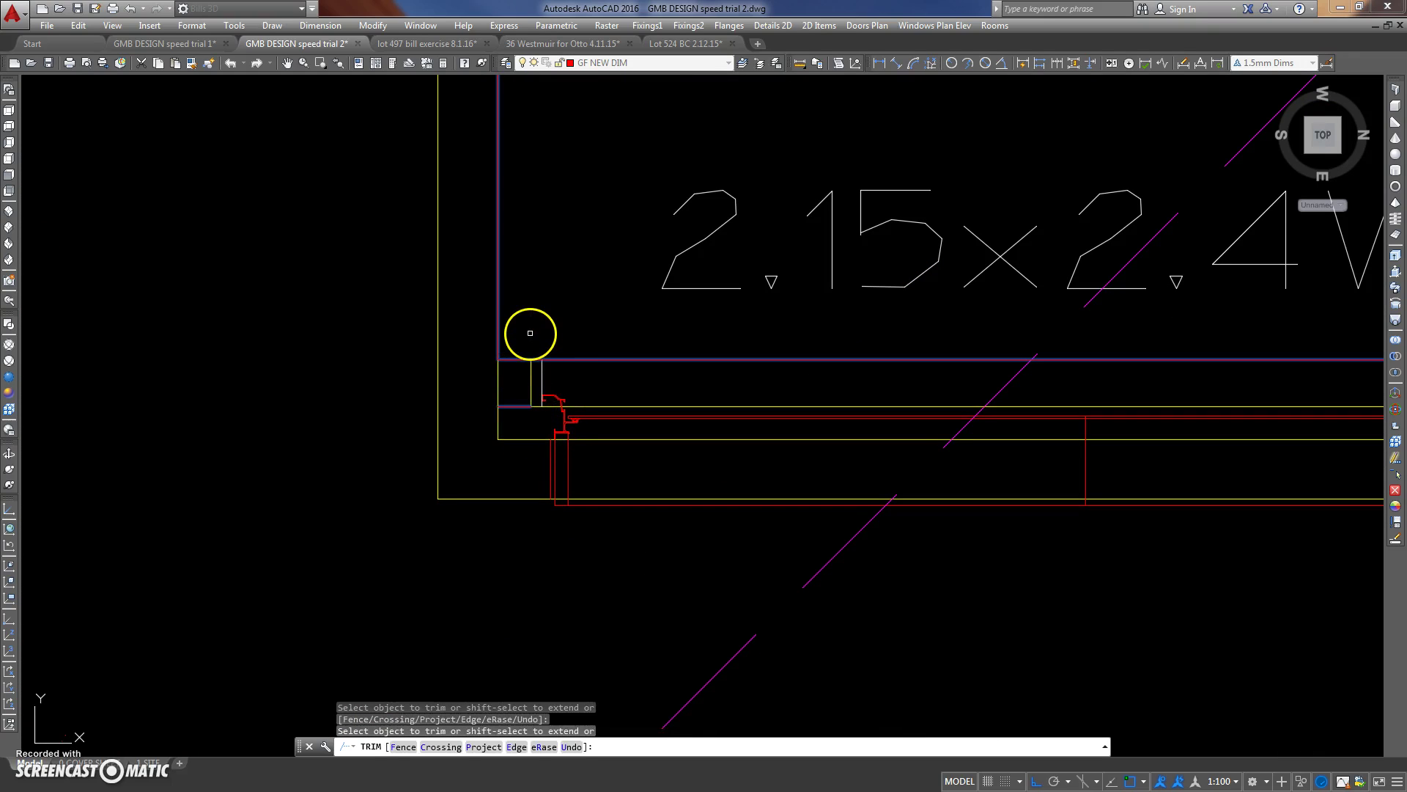
pyautogui.press('Return')
# Pan and zoom along the window wall up to the ensuite corner.
pyautogui.scroll(-5, 408, 345)
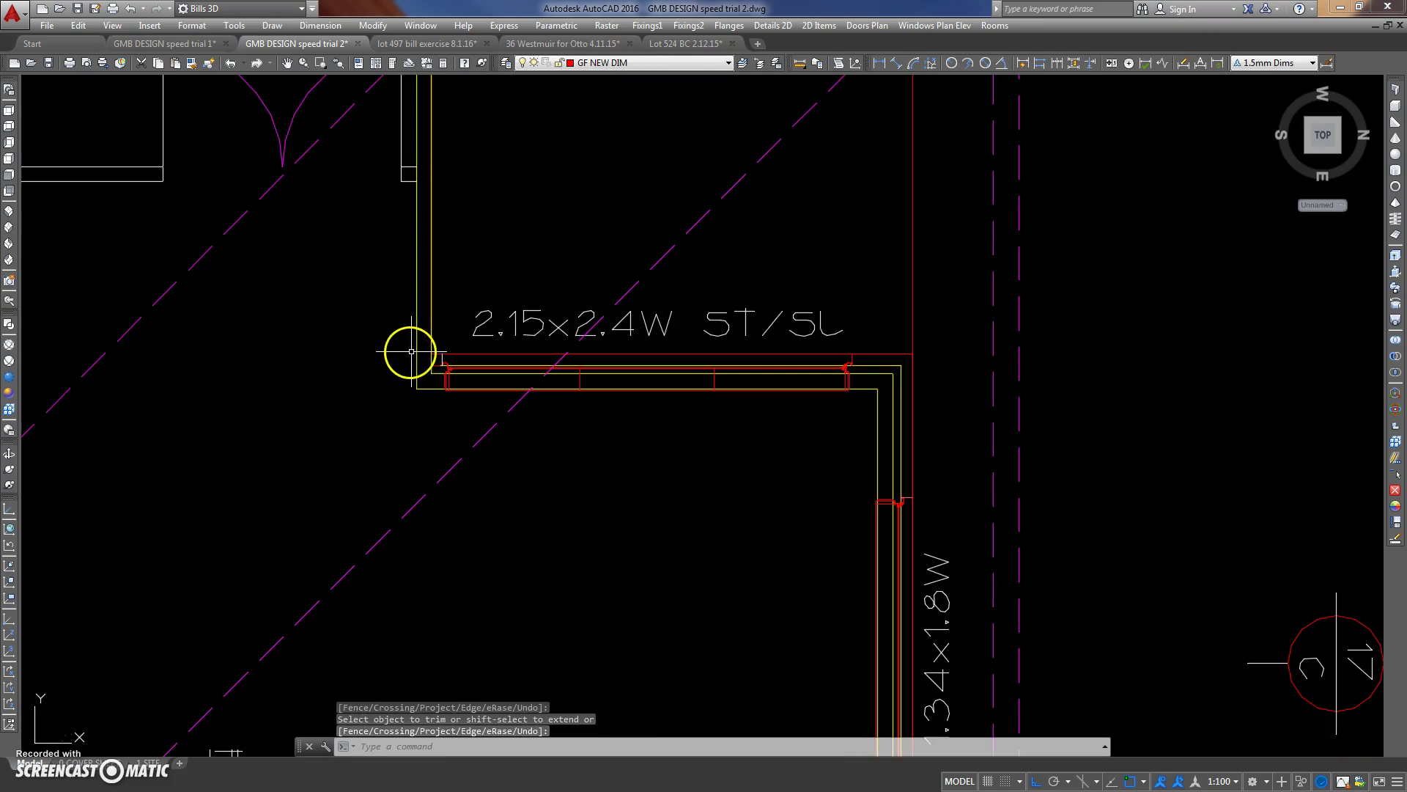
pyautogui.moveTo(399, 349); pyautogui.dragTo(529, 378, button='middle')
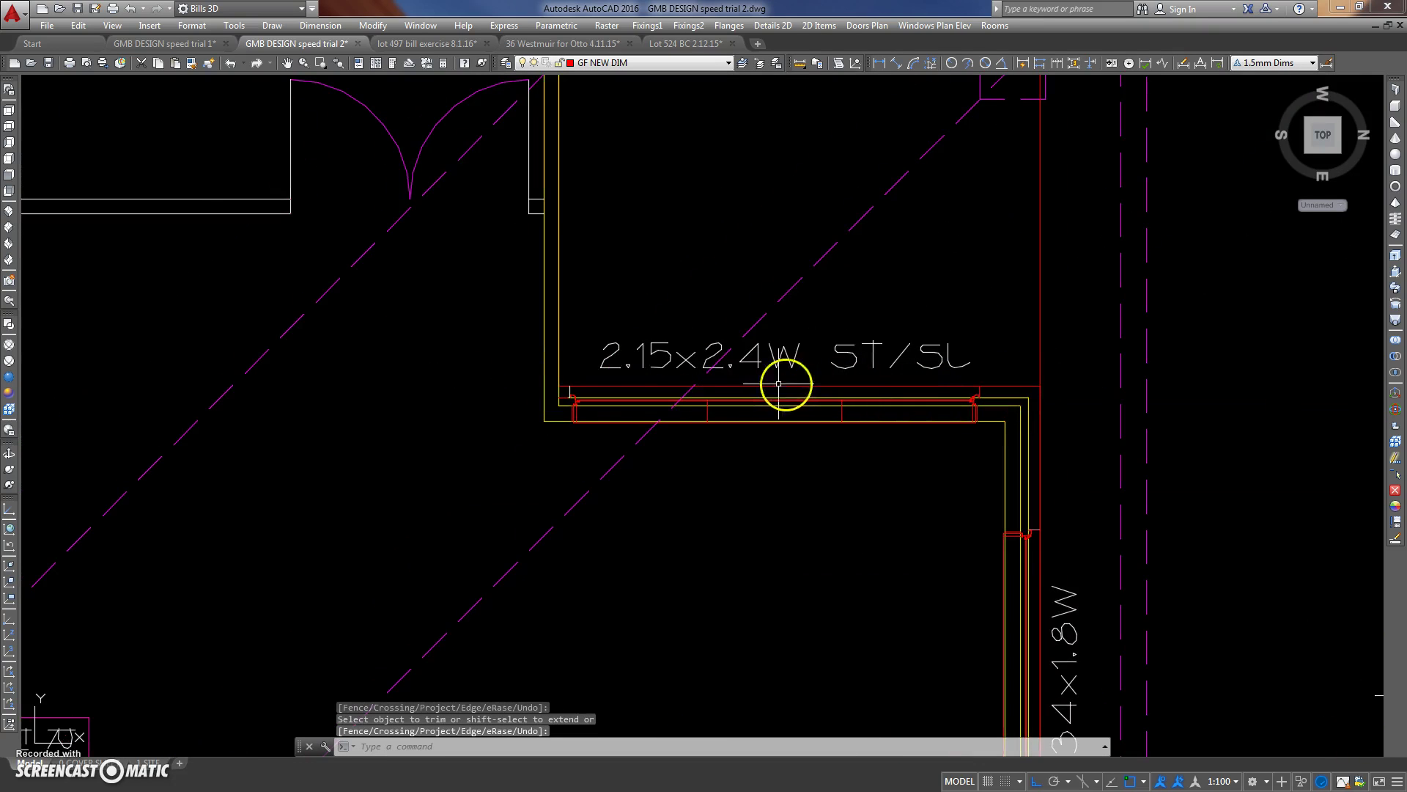
pyautogui.scroll(-1, 440, 368)
pyautogui.scroll(-5, 513, 364)
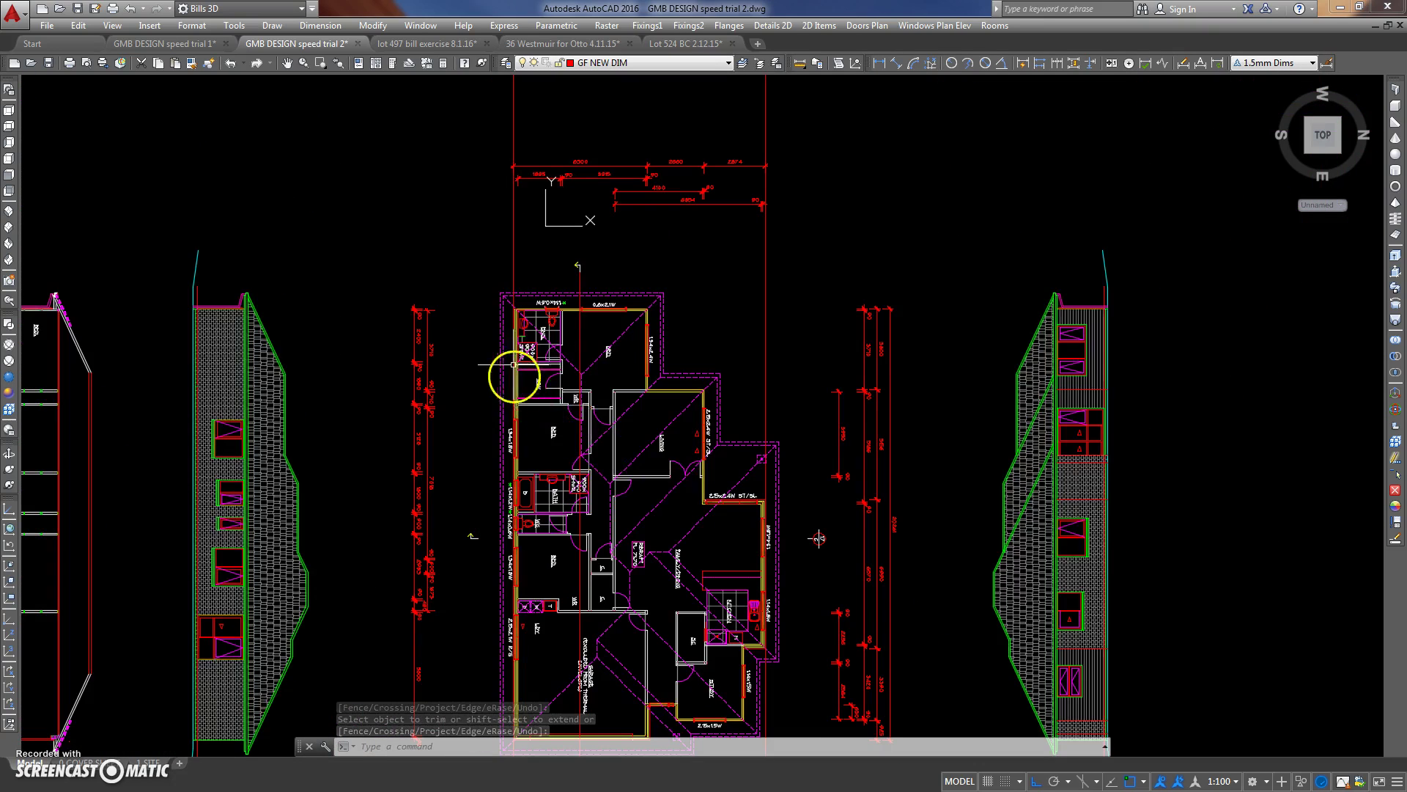
pyautogui.scroll(8, 518, 278)
pyautogui.scroll(3, 458, 510)
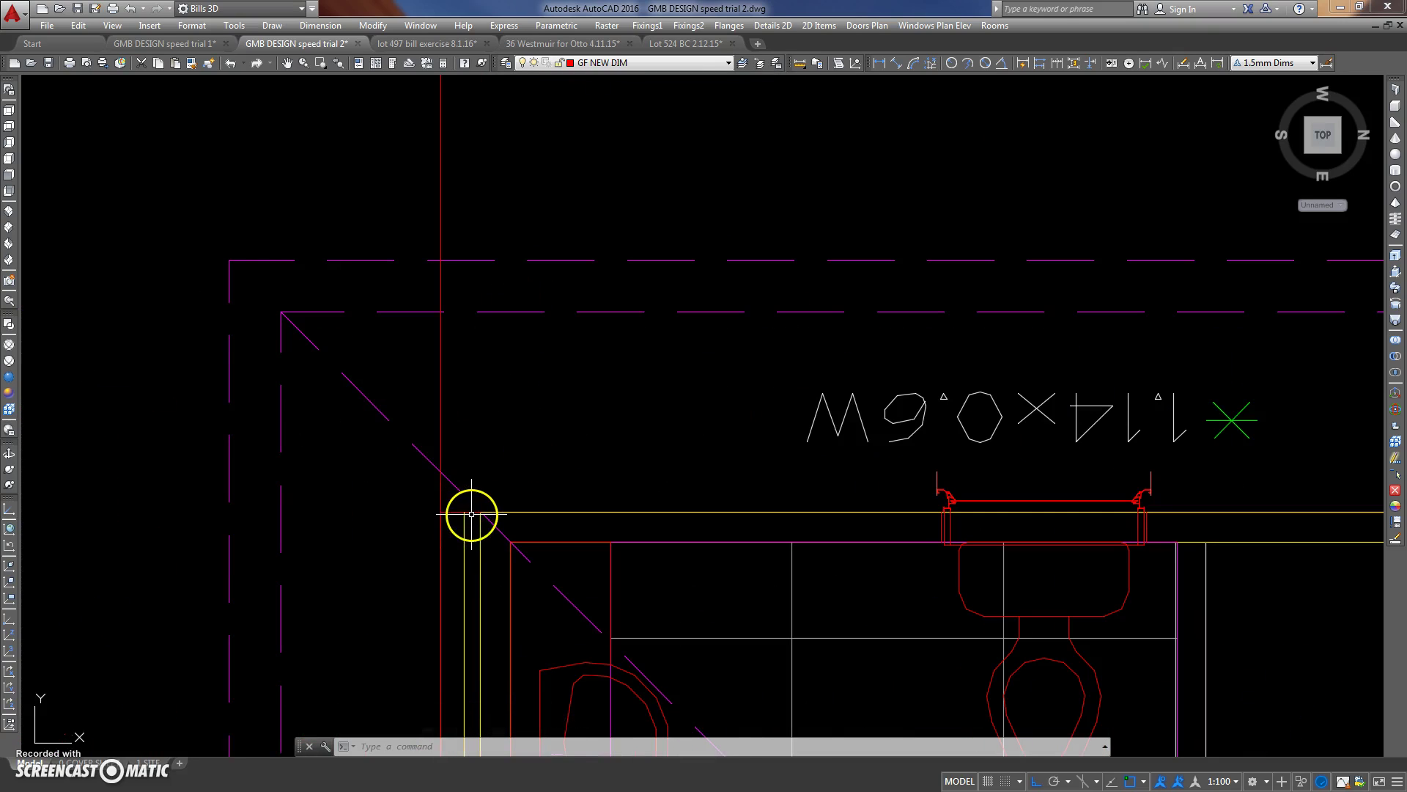
pyautogui.moveTo(473, 560); pyautogui.dragTo(495, 370, button='middle')
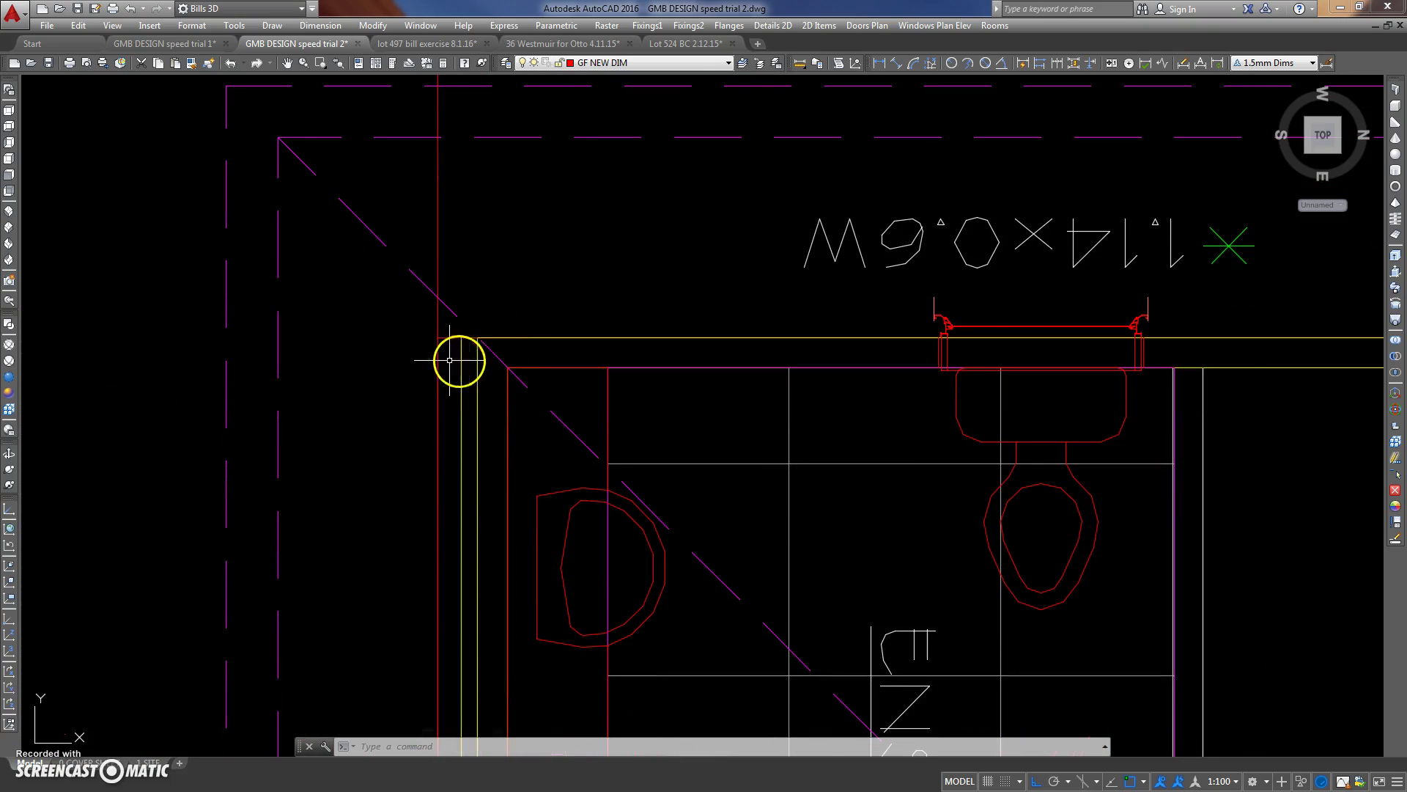
pyautogui.scroll(-5, 497, 333)
pyautogui.scroll(-2, 498, 329)
pyautogui.scroll(-4, 477, 339)
pyautogui.scroll(-2, 516, 288)
pyautogui.scroll(-1, 517, 297)
pyautogui.scroll(3, 481, 522)
pyautogui.scroll(5, 478, 477)
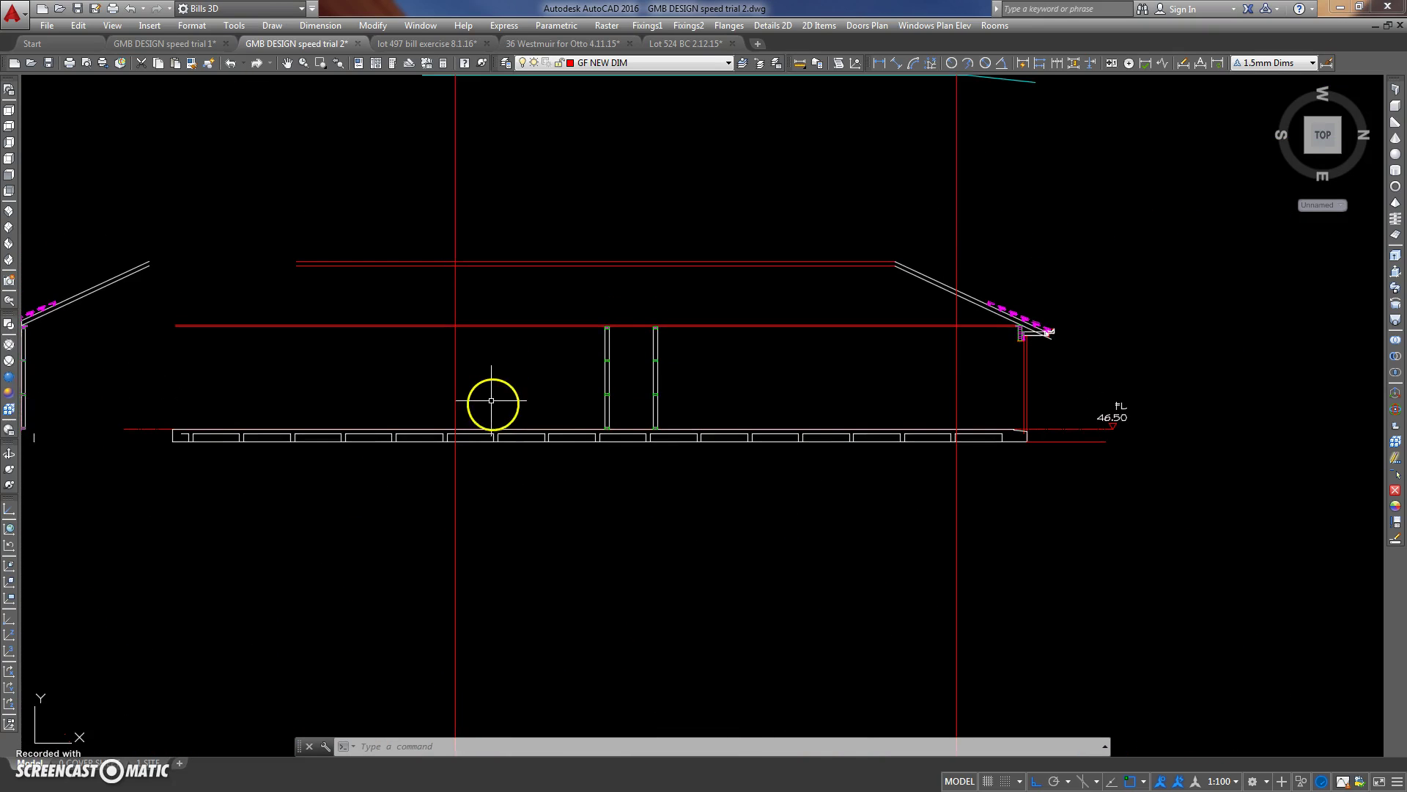
# Begin a 70 offset of the vertical red line, then cancel it.
pyautogui.write('o')
pyautogui.press('Return')
pyautogui.write('70')
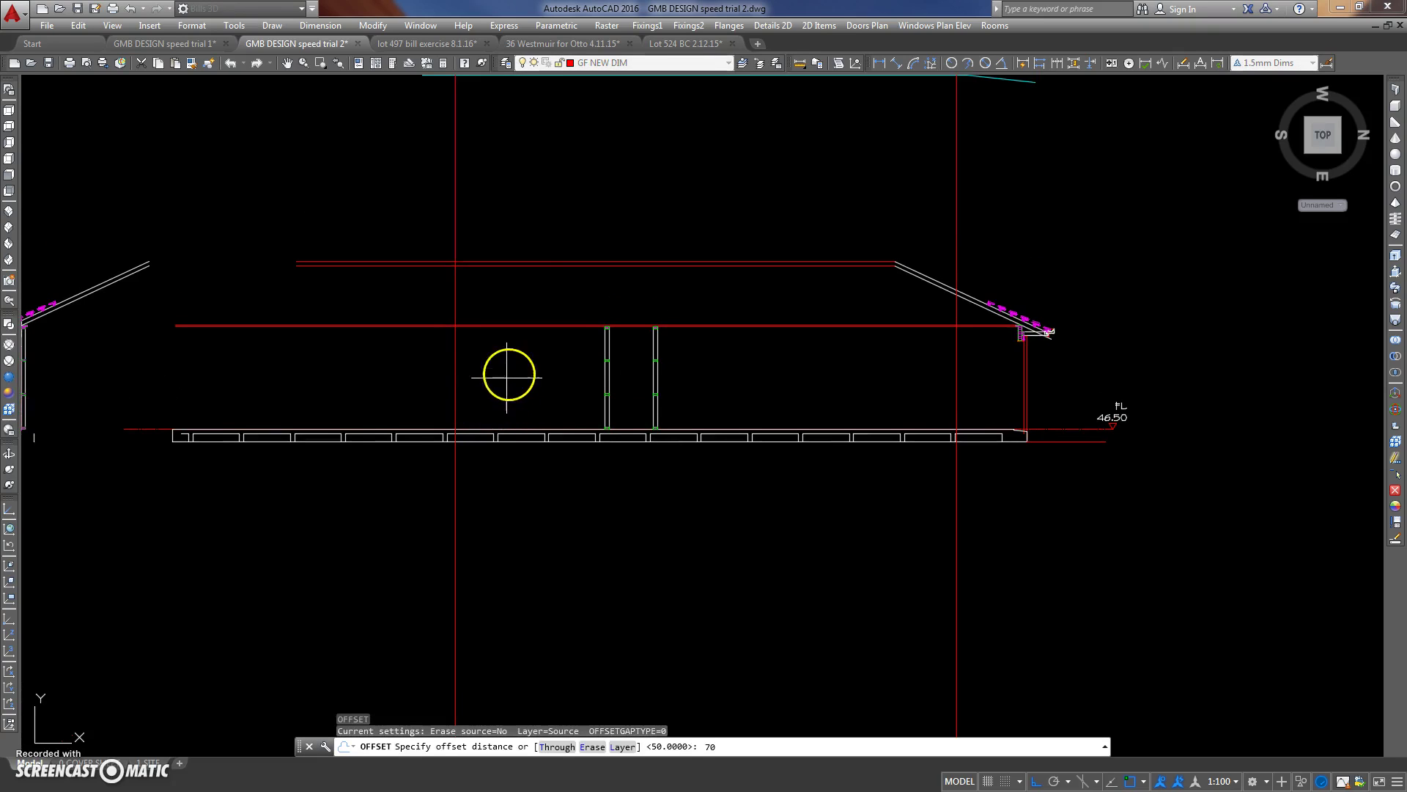
pyautogui.press('Return')
pyautogui.click(456, 411)
pyautogui.click(494, 383)
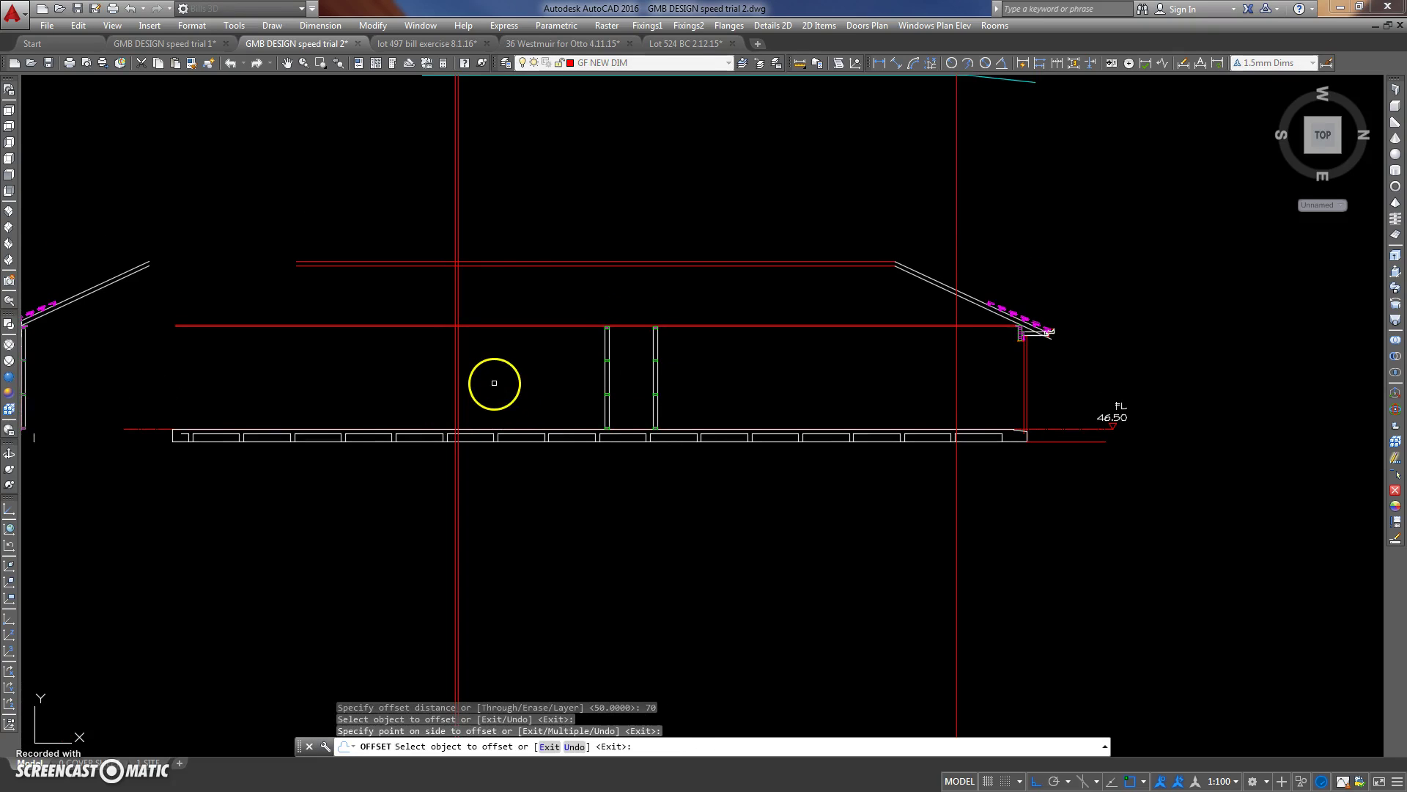
pyautogui.moveTo(493, 383); pyautogui.dragTo(496, 458, button='middle')
pyautogui.press('Escape')
pyautogui.press('Escape')
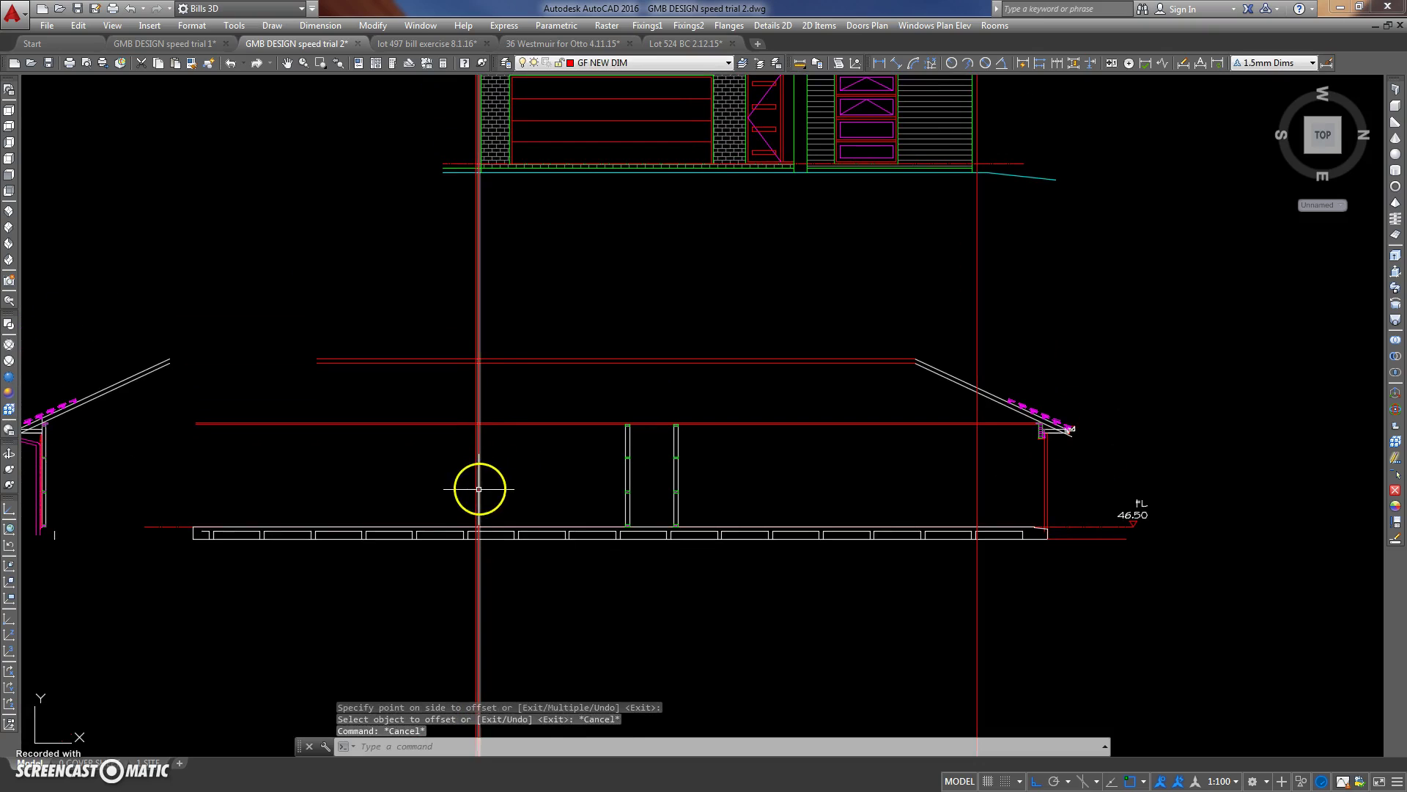
# Delete the stray line at the garage corner and zoom out to the plan and elevations.
pyautogui.click(517, 359)
pyautogui.press('Delete')
pyautogui.moveTo(518, 346); pyautogui.dragTo(513, 434, button='middle')
pyautogui.scroll(-3, 498, 329)
pyautogui.moveTo(494, 236); pyautogui.dragTo(496, 314, button='middle')
pyautogui.scroll(6, 535, 354)
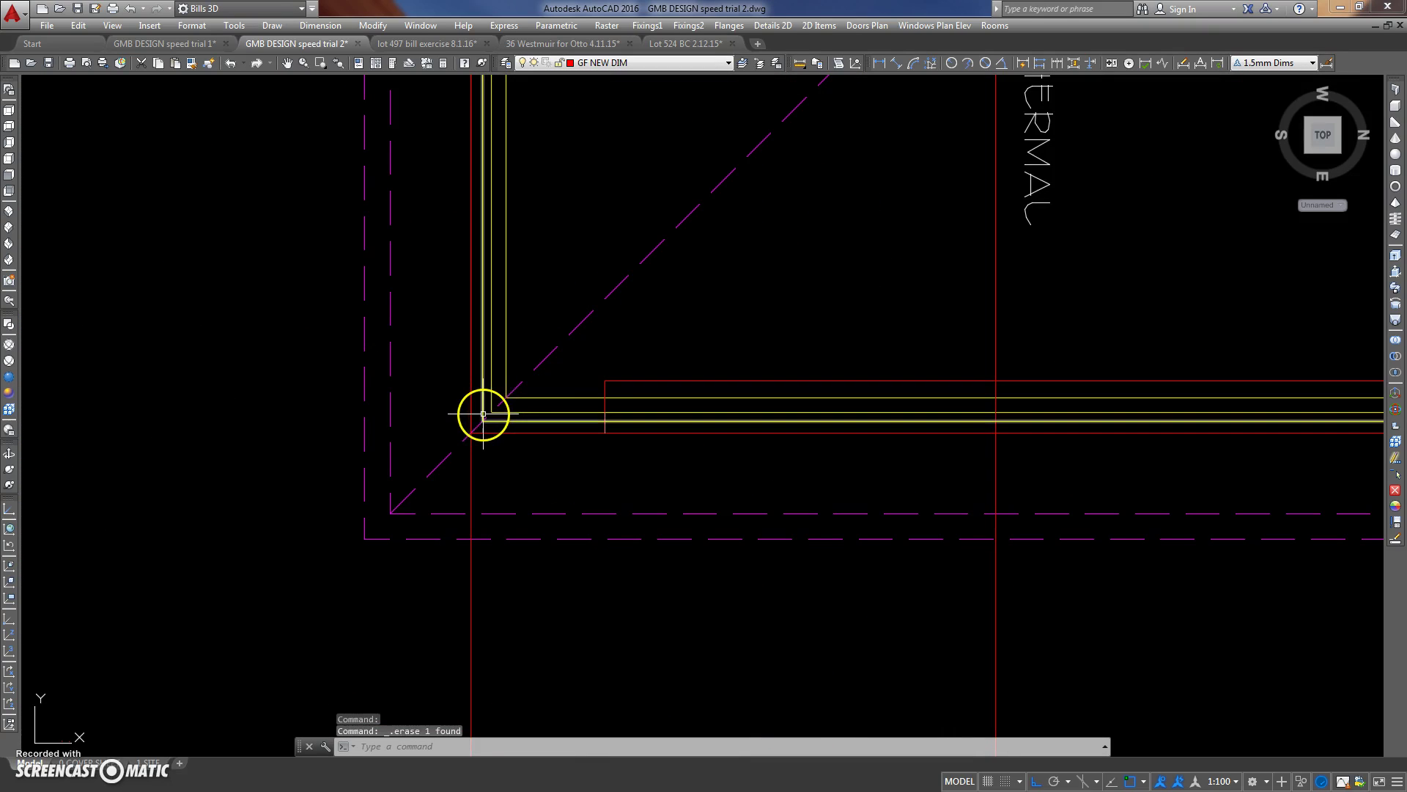
pyautogui.scroll(-6, 546, 487)
pyautogui.moveTo(545, 487); pyautogui.dragTo(530, 488, button='middle')
# Offset the elevation's left vertical line 70 to the right.
pyautogui.write('o')
pyautogui.press('Return')
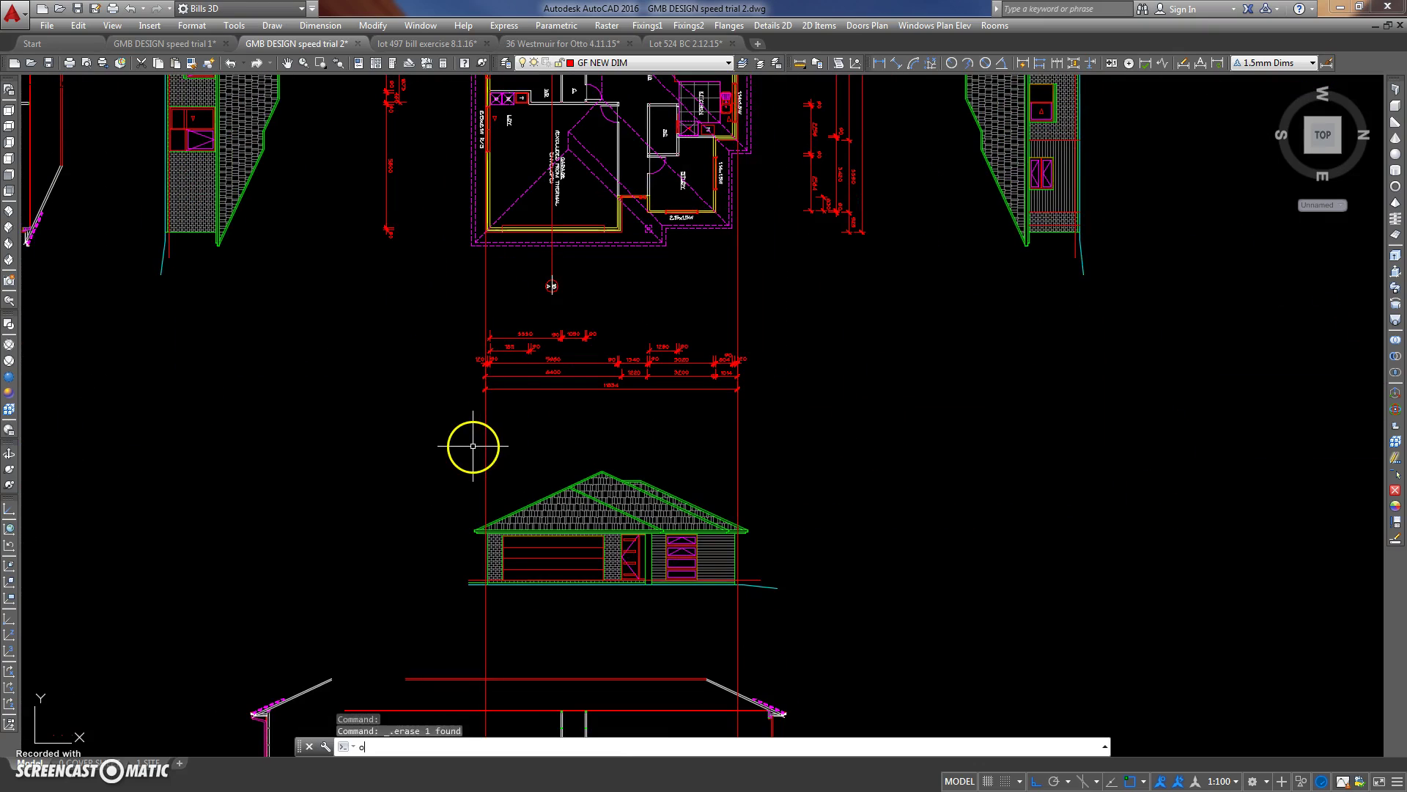
pyautogui.press('Return')
pyautogui.scroll(3, 485, 492)
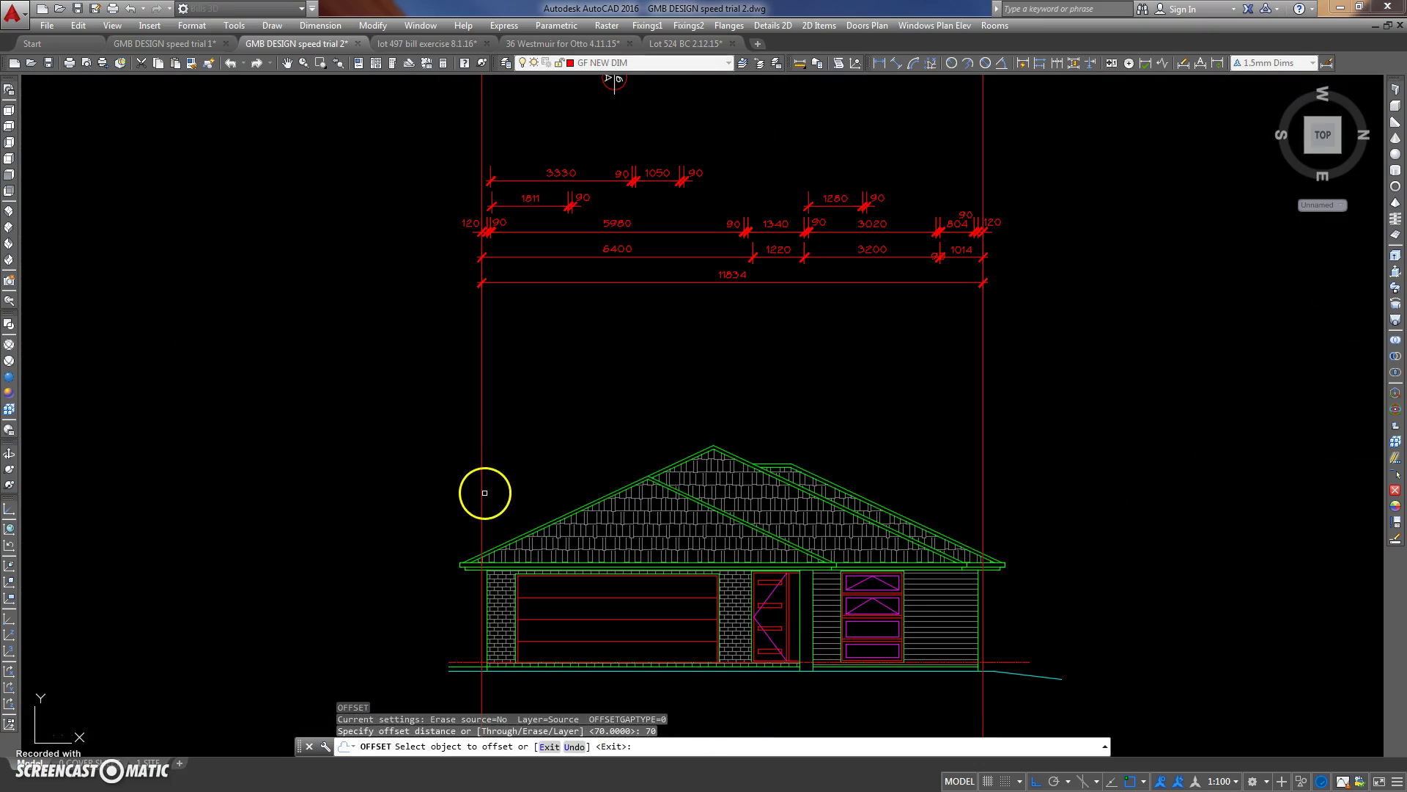
pyautogui.click(481, 496)
pyautogui.click(508, 480)
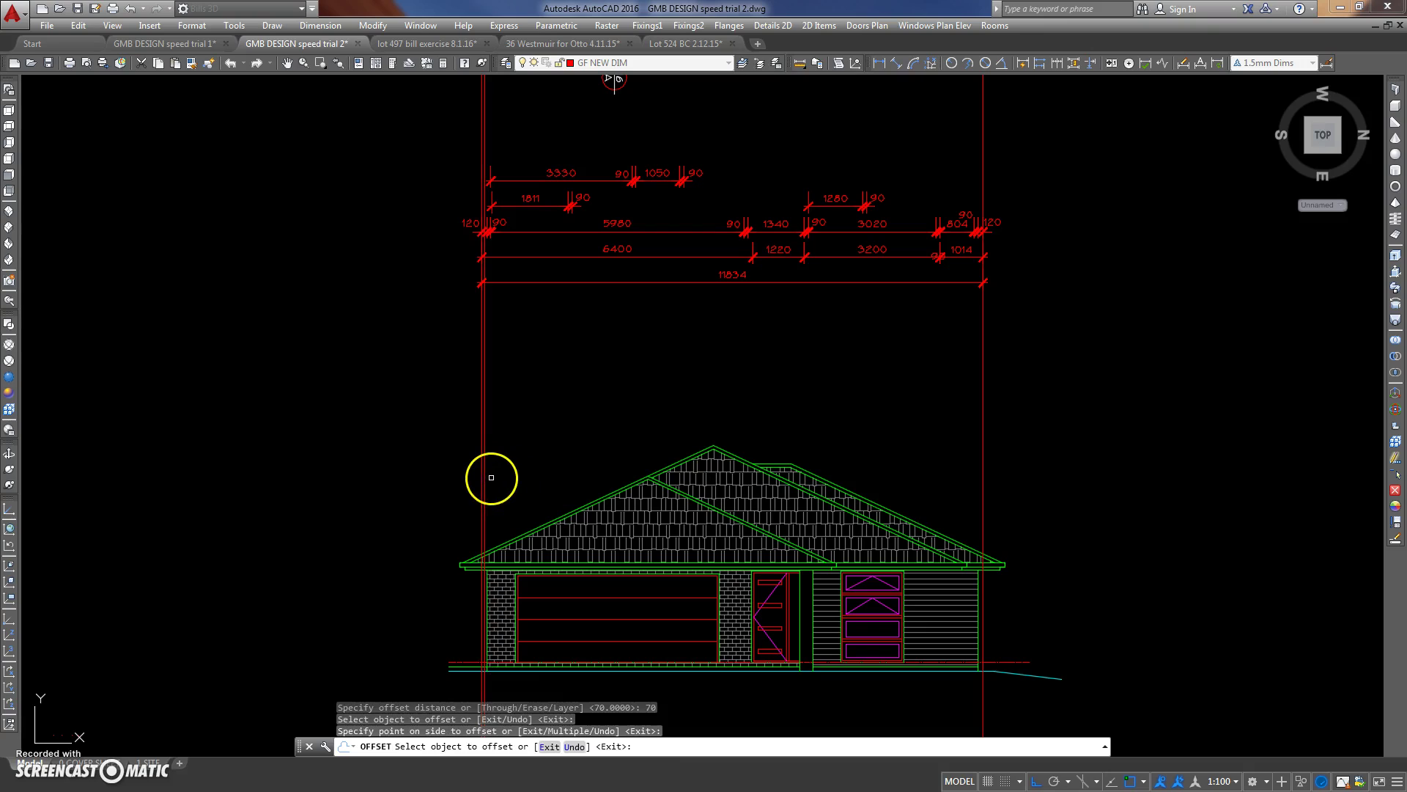
pyautogui.press('Return')
# Offset the red vertical wall line 50 to the right.
pyautogui.write('50')
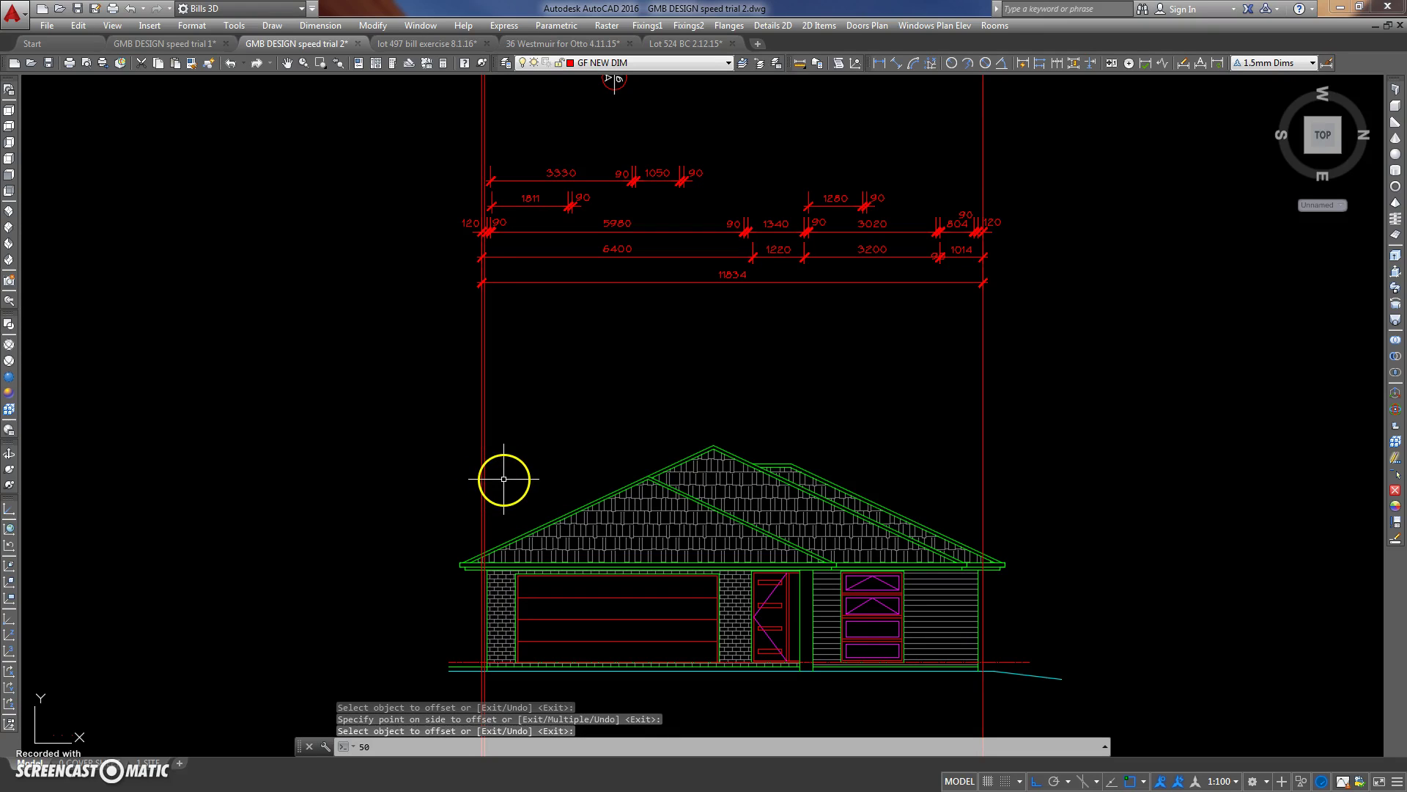
pyautogui.press('Return')
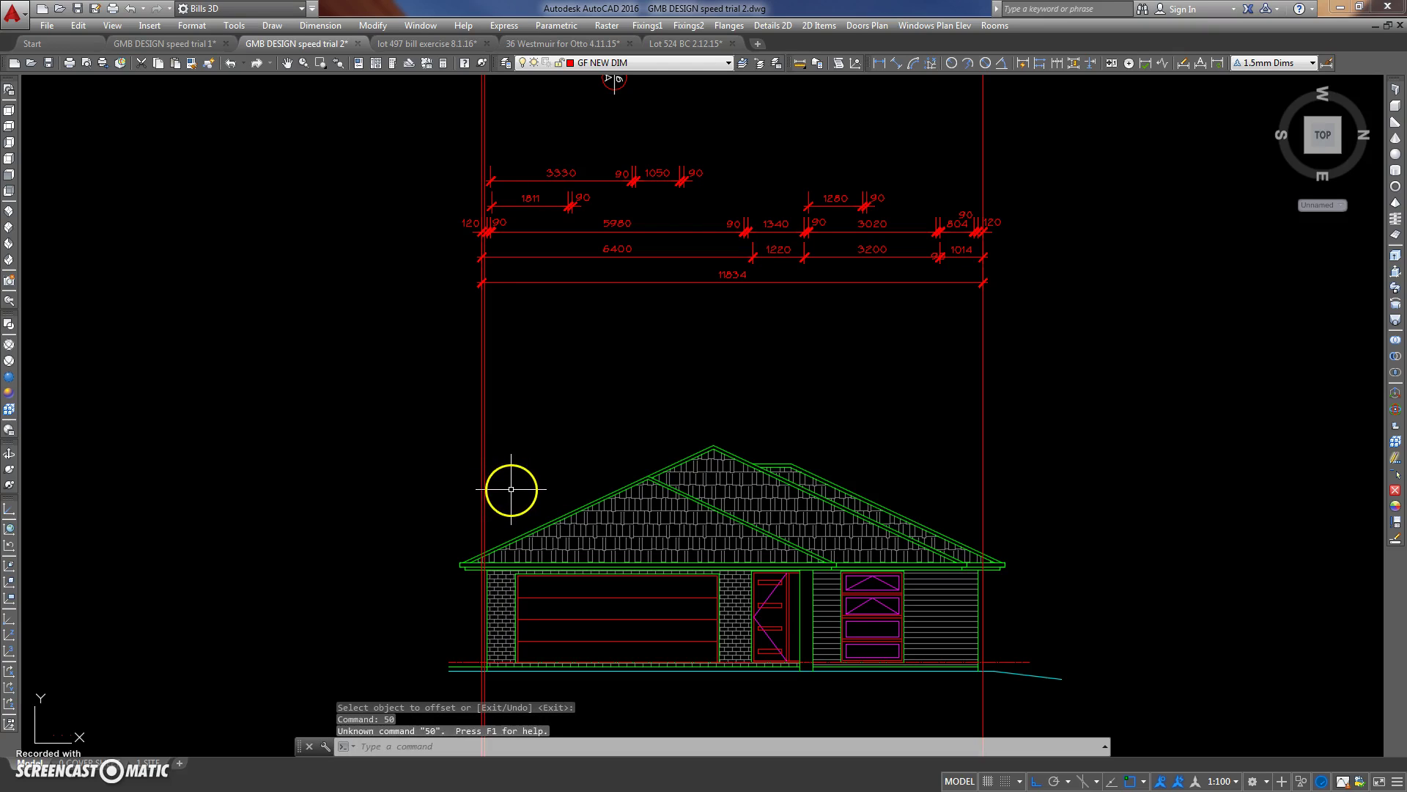
pyautogui.press('Return')
pyautogui.write('50')
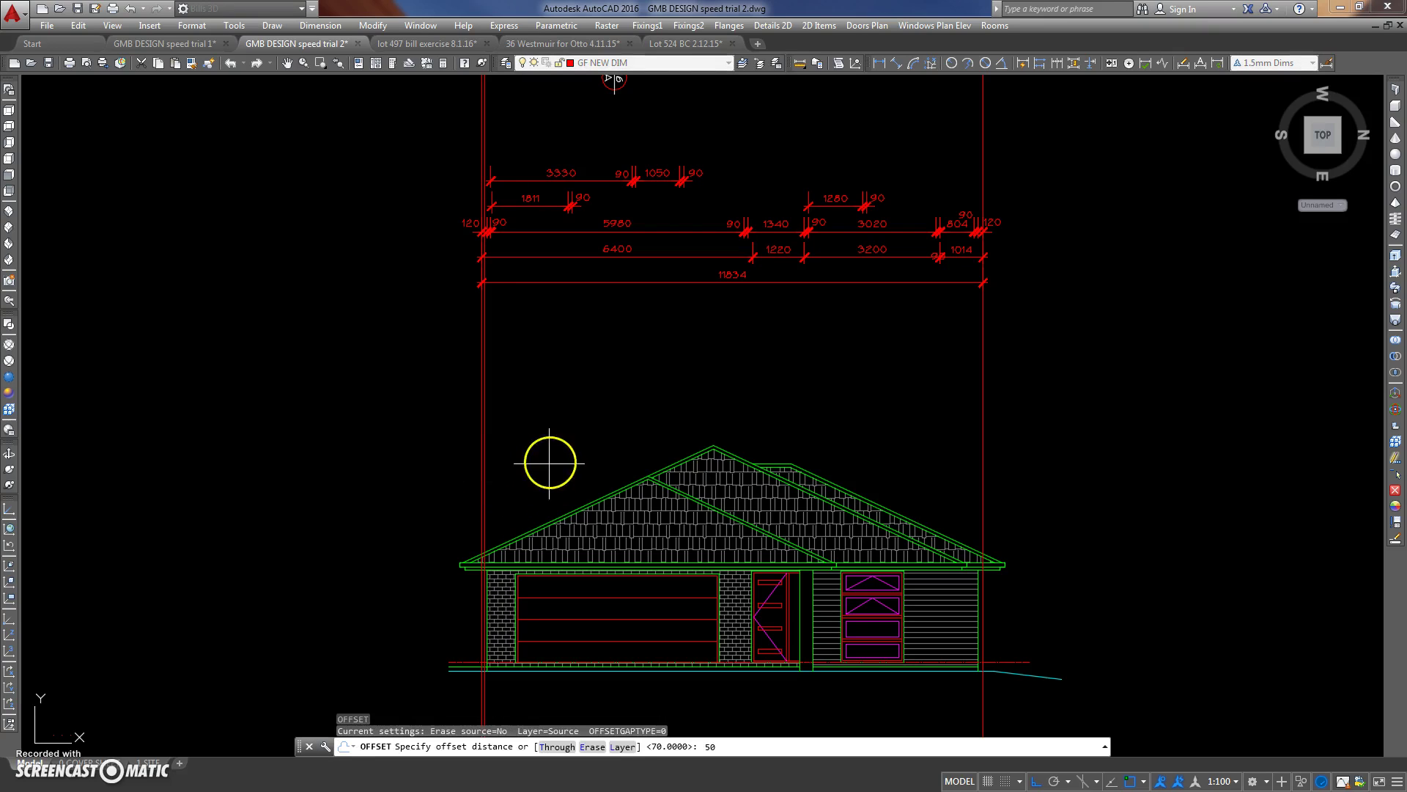
pyautogui.press('Return')
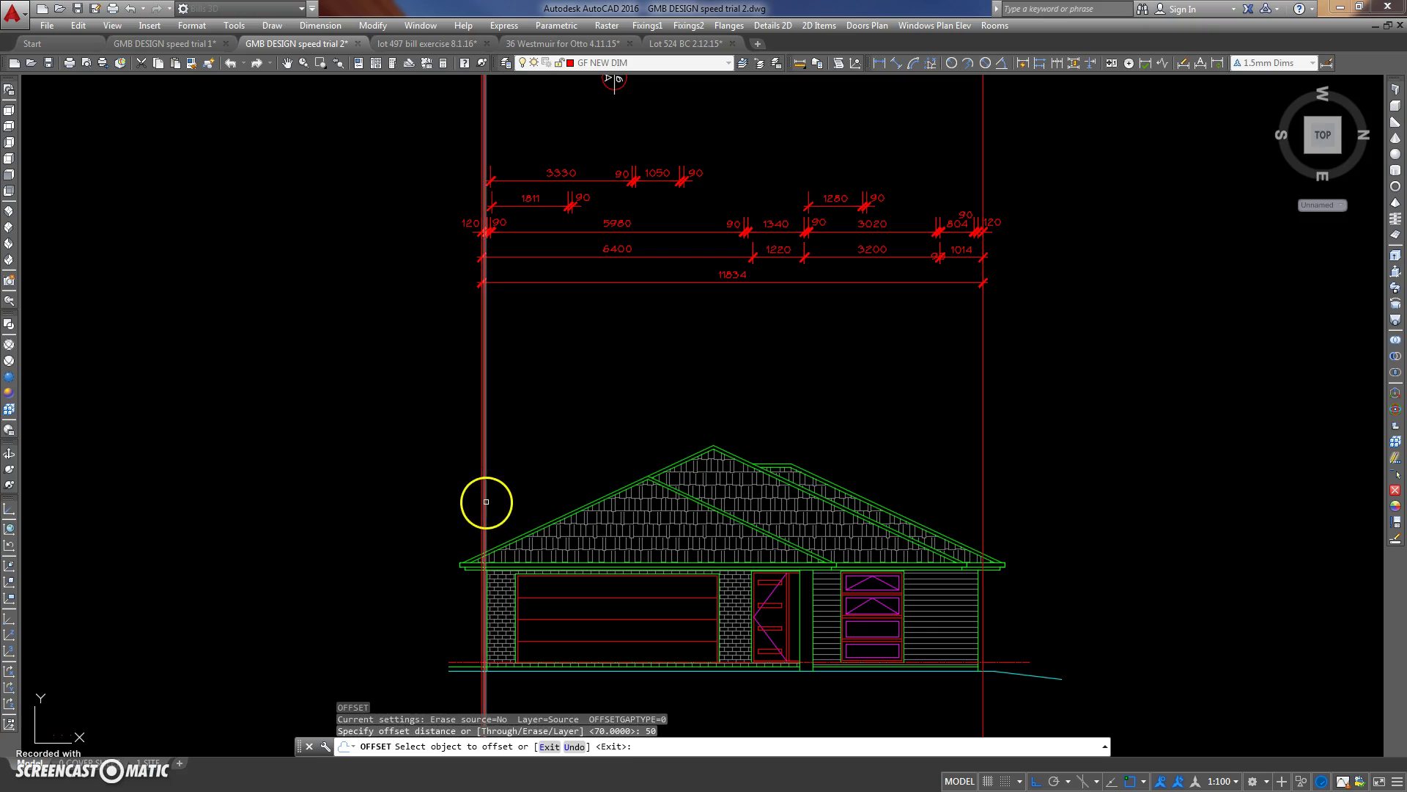
pyautogui.click(486, 501)
pyautogui.click(524, 486)
pyautogui.press('Return')
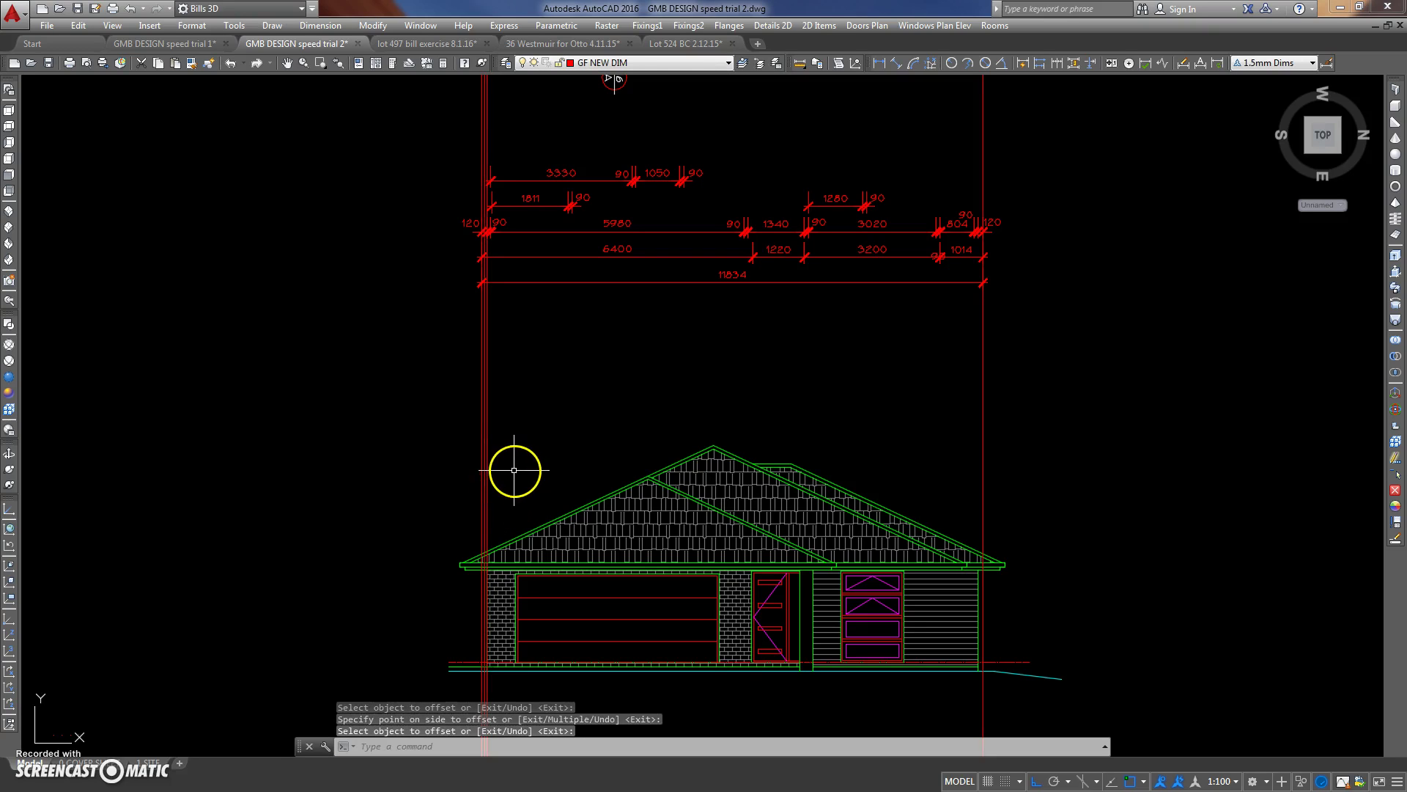
pyautogui.moveTo(514, 470); pyautogui.dragTo(470, 334, button='middle')
pyautogui.scroll(3, 454, 506)
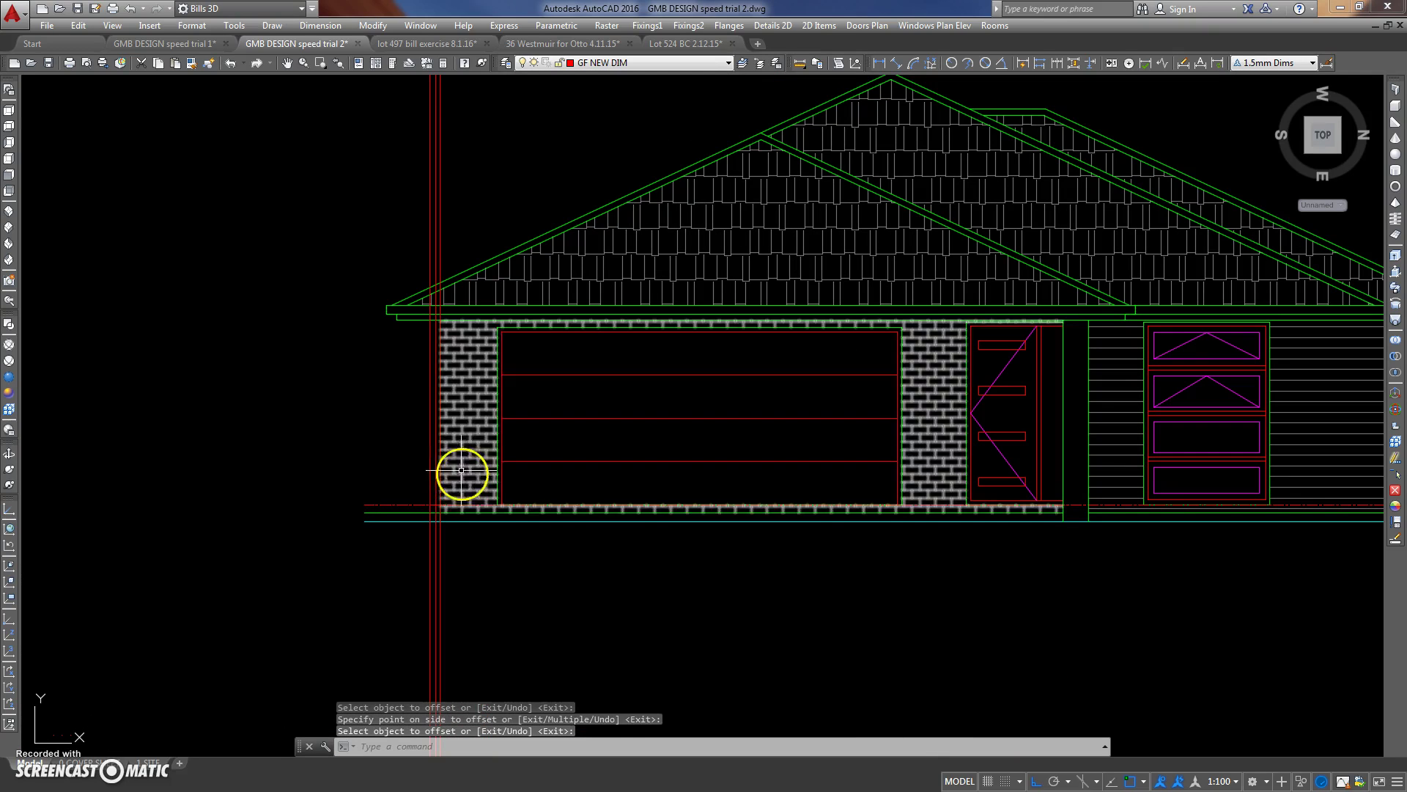
pyautogui.scroll(3, 470, 332)
# Select the garage wall's brick hatch, try stretching its top-left corner, then cancel.
pyautogui.click(455, 358)
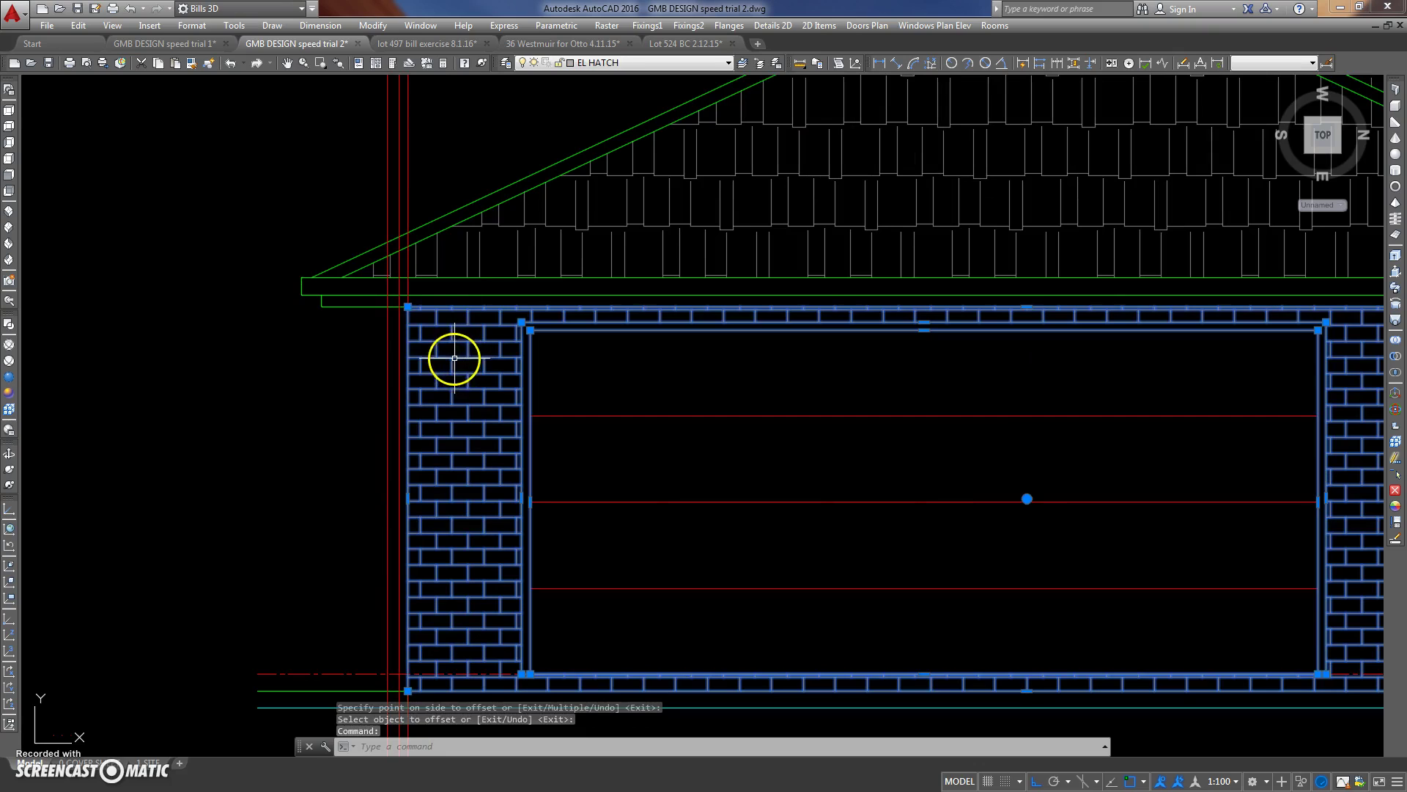
pyautogui.scroll(3, 417, 319)
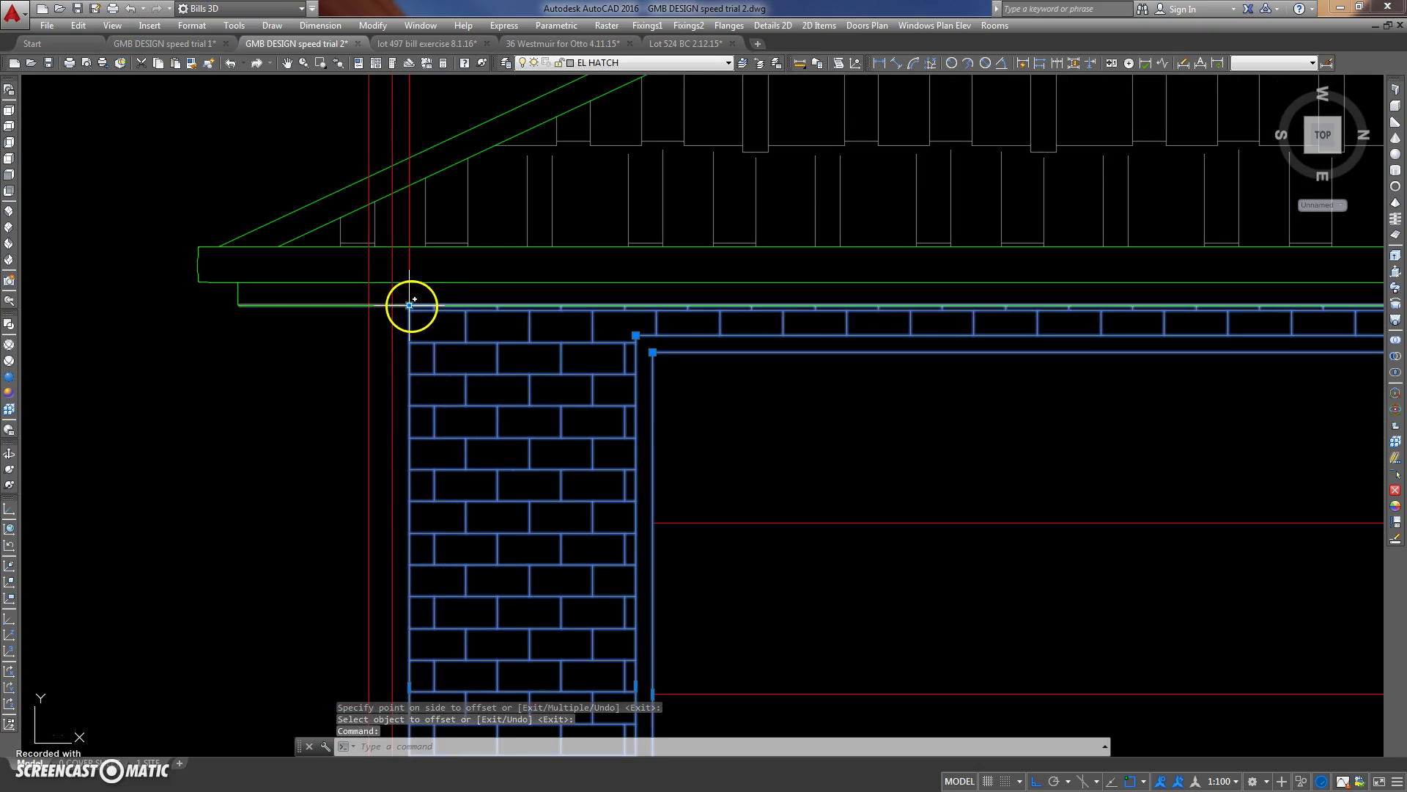
pyautogui.click(409, 305)
pyautogui.moveTo(402, 418); pyautogui.dragTo(408, 276, button='middle')
pyautogui.moveTo(440, 718); pyautogui.dragTo(443, 295, button='middle')
pyautogui.moveTo(474, 518); pyautogui.dragTo(476, 397, button='middle')
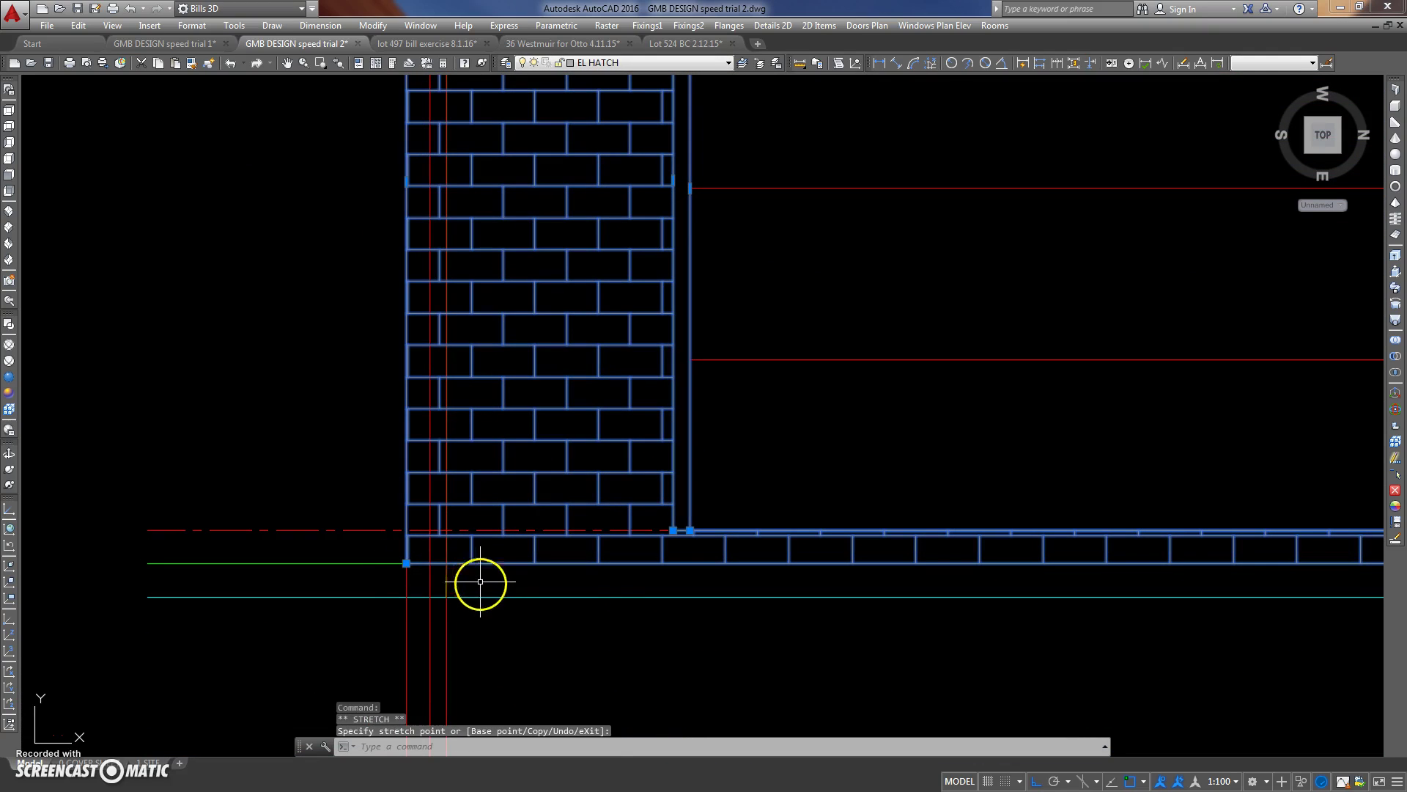
pyautogui.press('Escape')
pyautogui.press('Escape')
# Move the object at the foot of the garage's left brick pier.
pyautogui.scroll(3, 469, 575)
pyautogui.click(416, 643)
pyautogui.click(467, 527)
pyautogui.press('Escape')
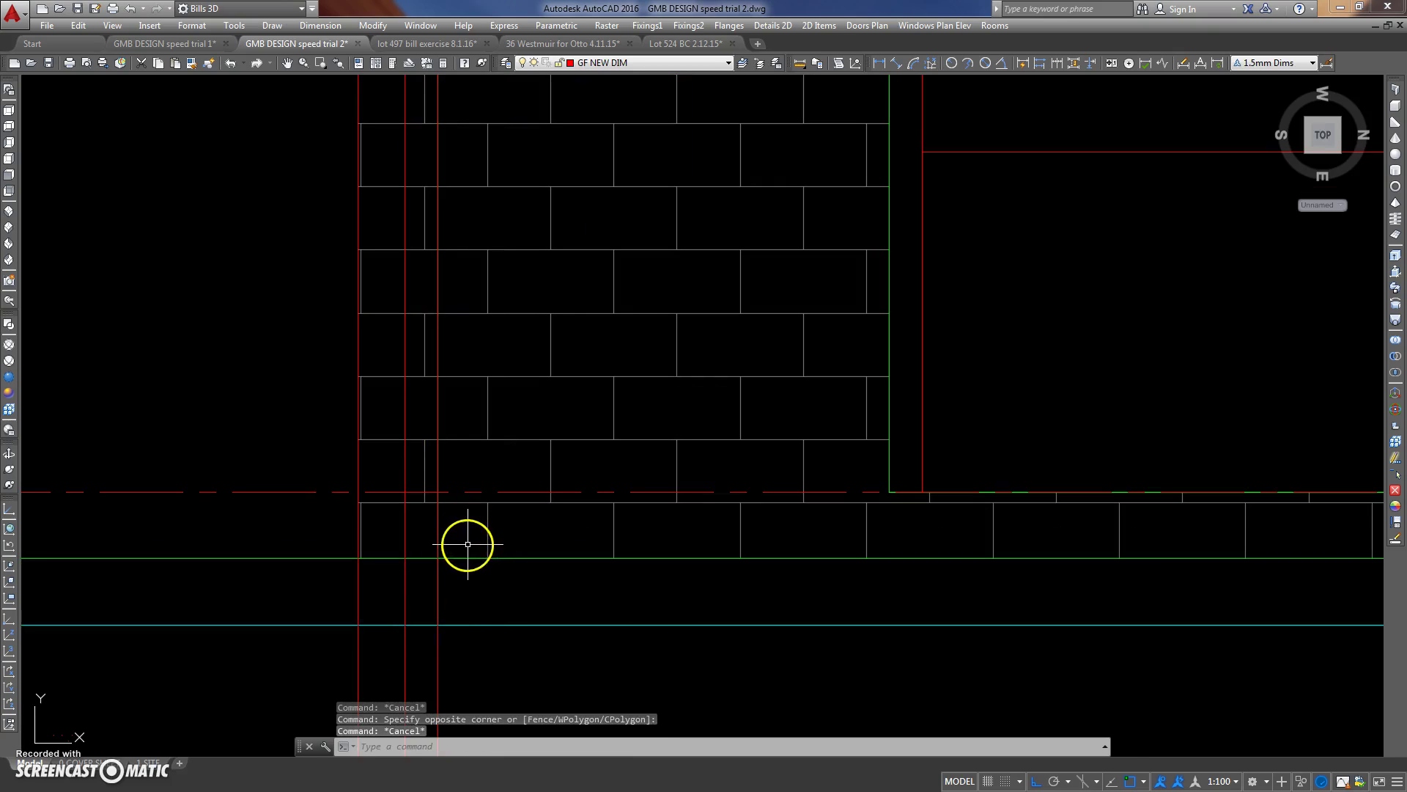
pyautogui.write('m')
pyautogui.press('Return')
pyautogui.click(420, 637)
pyautogui.click(462, 540)
pyautogui.press('Return')
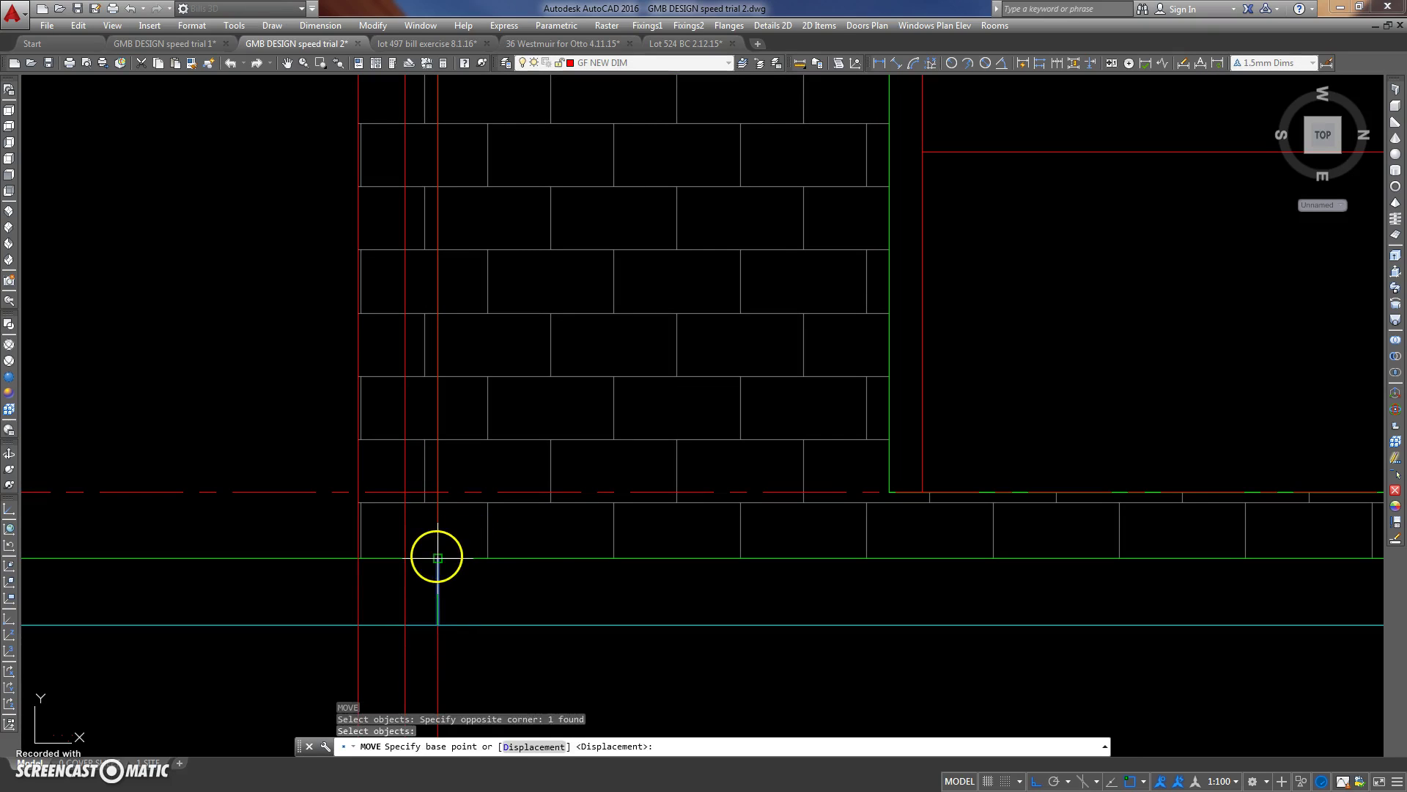
pyautogui.click(358, 558)
pyautogui.click(360, 557)
# Zoom to the section's left wall and erase the magenta downpipe.
pyautogui.scroll(-5, 352, 506)
pyautogui.scroll(-3, 344, 469)
pyautogui.moveTo(418, 489); pyautogui.dragTo(474, 389, button='middle')
pyautogui.scroll(-3, 511, 345)
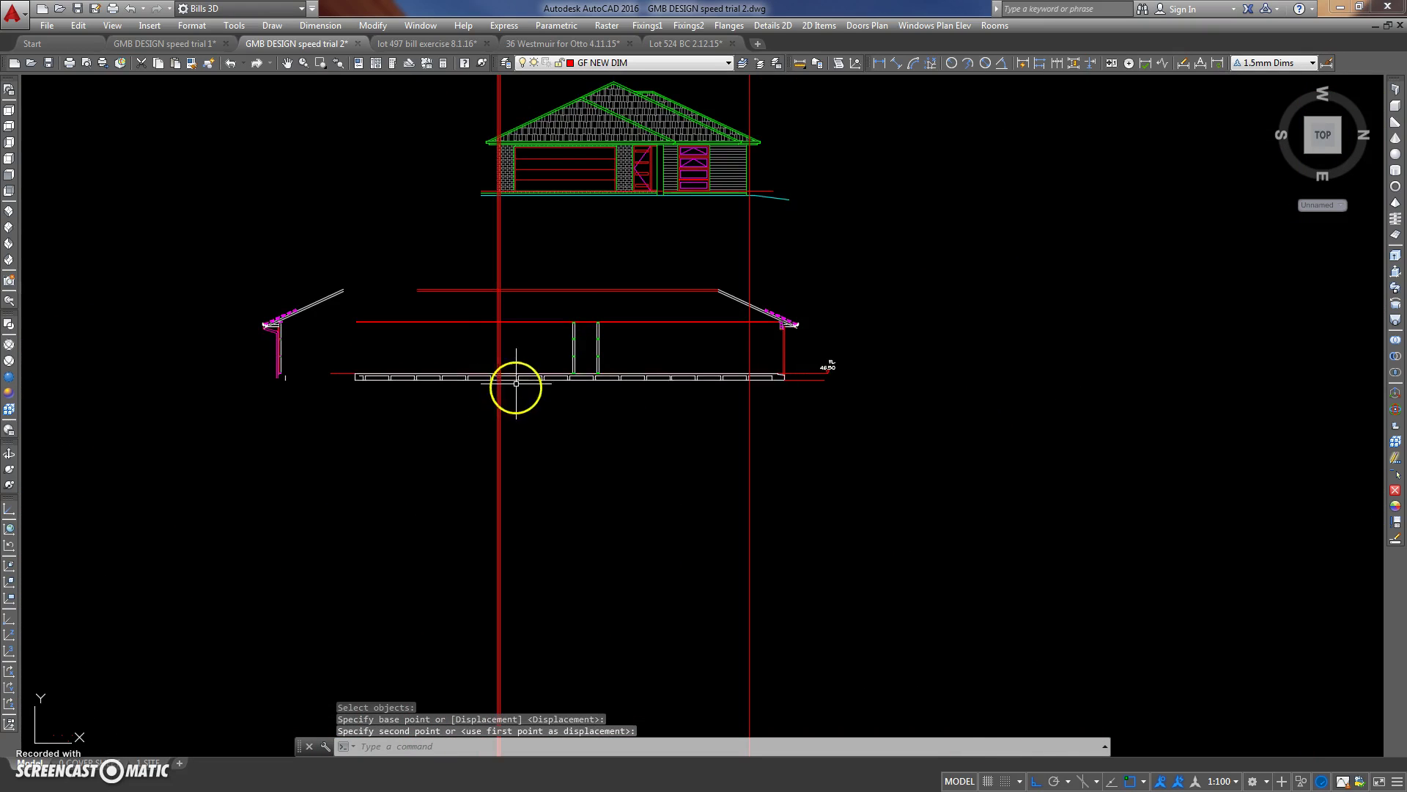
pyautogui.scroll(3, 516, 384)
pyautogui.moveTo(176, 341); pyautogui.dragTo(377, 329, button='middle')
pyautogui.moveTo(297, 392); pyautogui.dragTo(455, 392, button='middle')
pyautogui.scroll(5, 424, 376)
pyautogui.scroll(3, 424, 376)
pyautogui.moveTo(463, 245); pyautogui.dragTo(474, 376, button='middle')
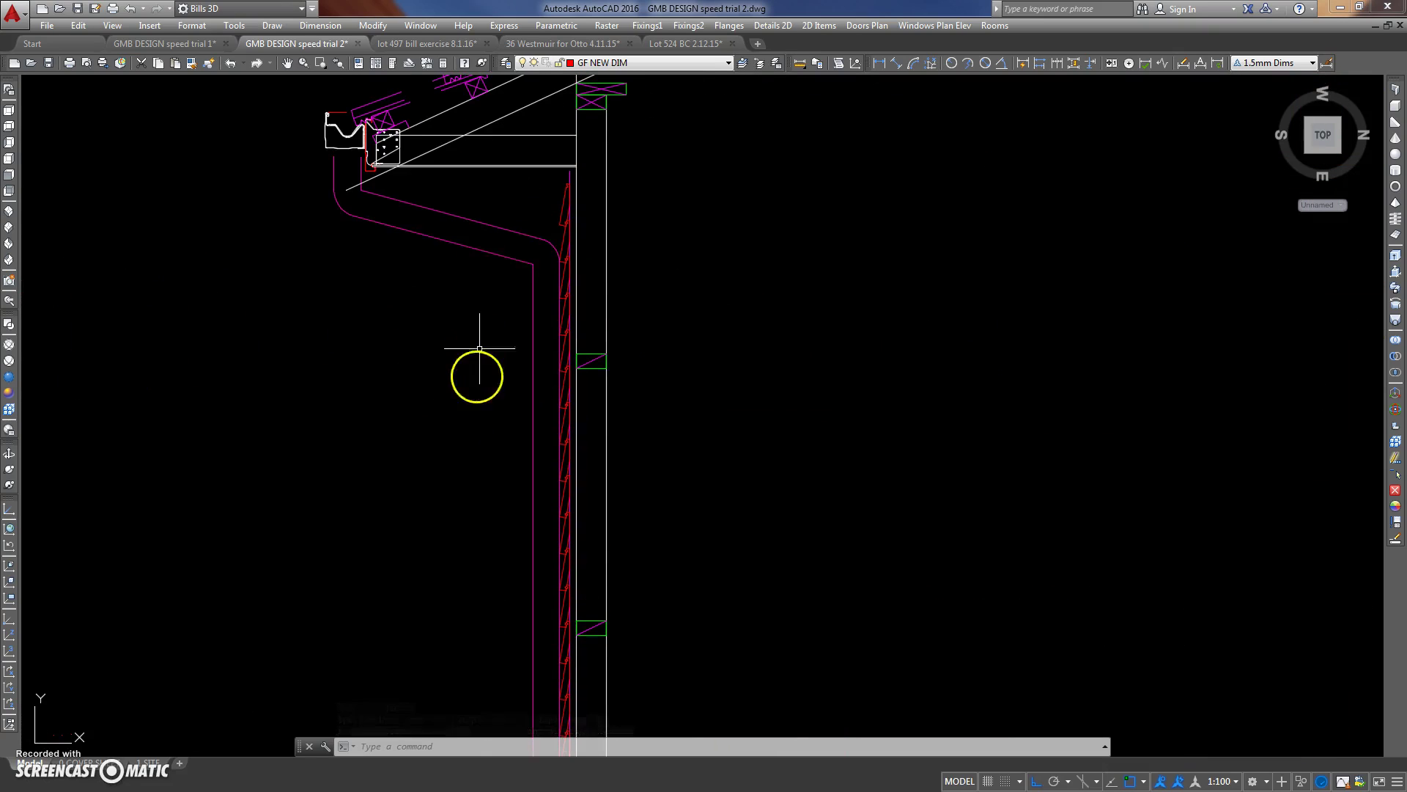
pyautogui.click(558, 177)
pyautogui.click(437, 600)
pyautogui.press('Delete')
# Erase the upper red louvres beside the wall using two crossing windows.
pyautogui.moveTo(438, 591); pyautogui.dragTo(471, 326, button='middle')
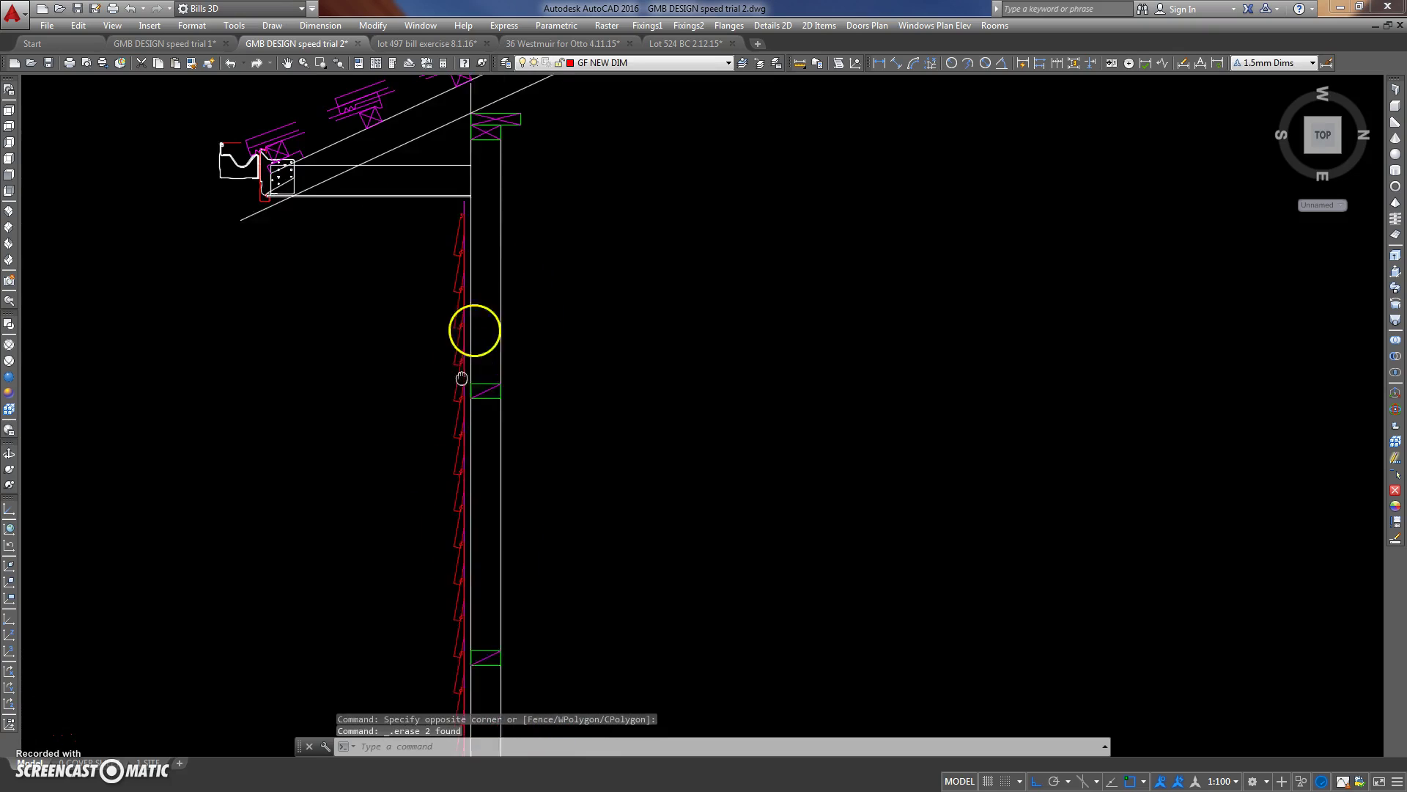
pyautogui.scroll(3, 459, 233)
pyautogui.click(469, 233)
pyautogui.click(372, 610)
pyautogui.press('Delete')
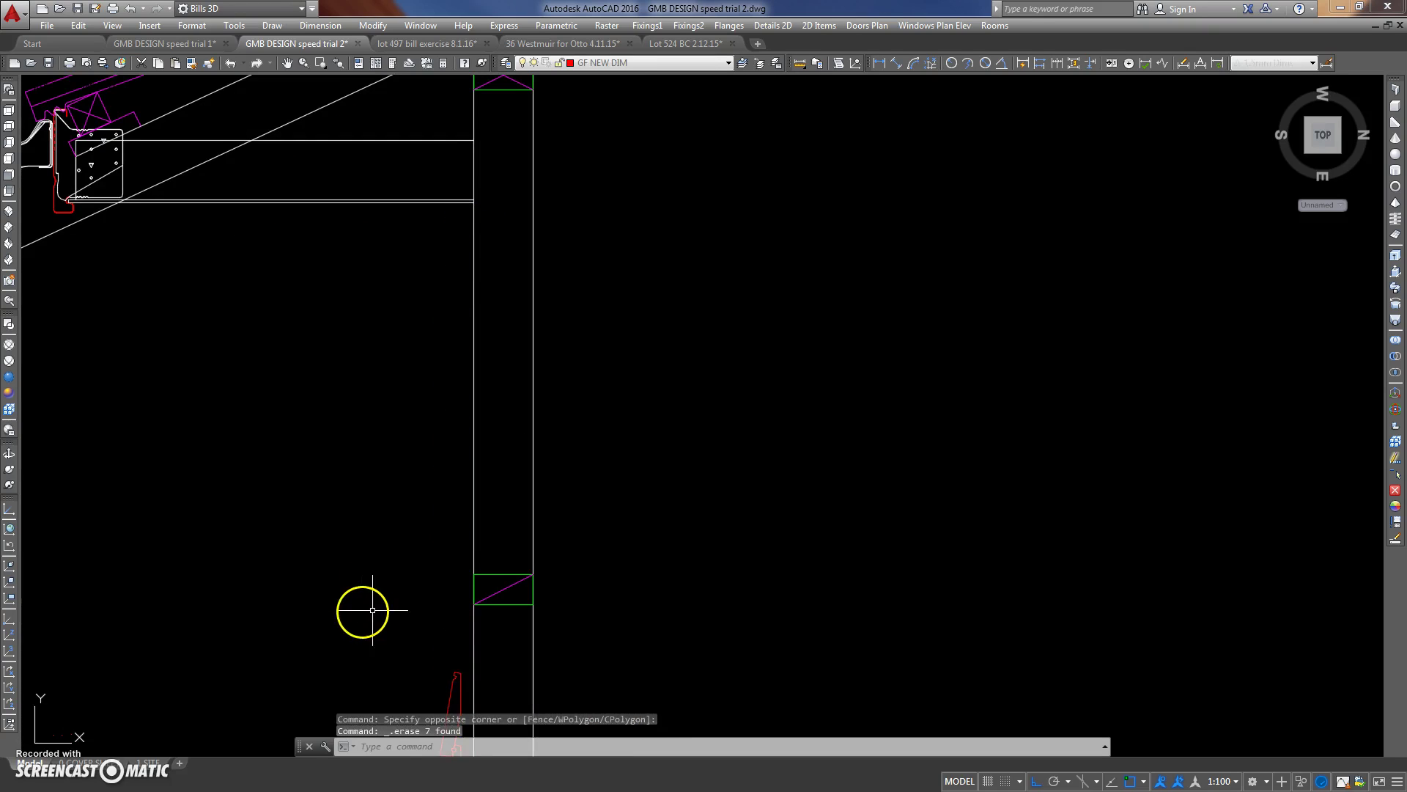
pyautogui.moveTo(373, 610); pyautogui.dragTo(374, 246, button='middle')
pyautogui.click(456, 288)
pyautogui.moveTo(389, 518); pyautogui.dragTo(377, 226, button='middle')
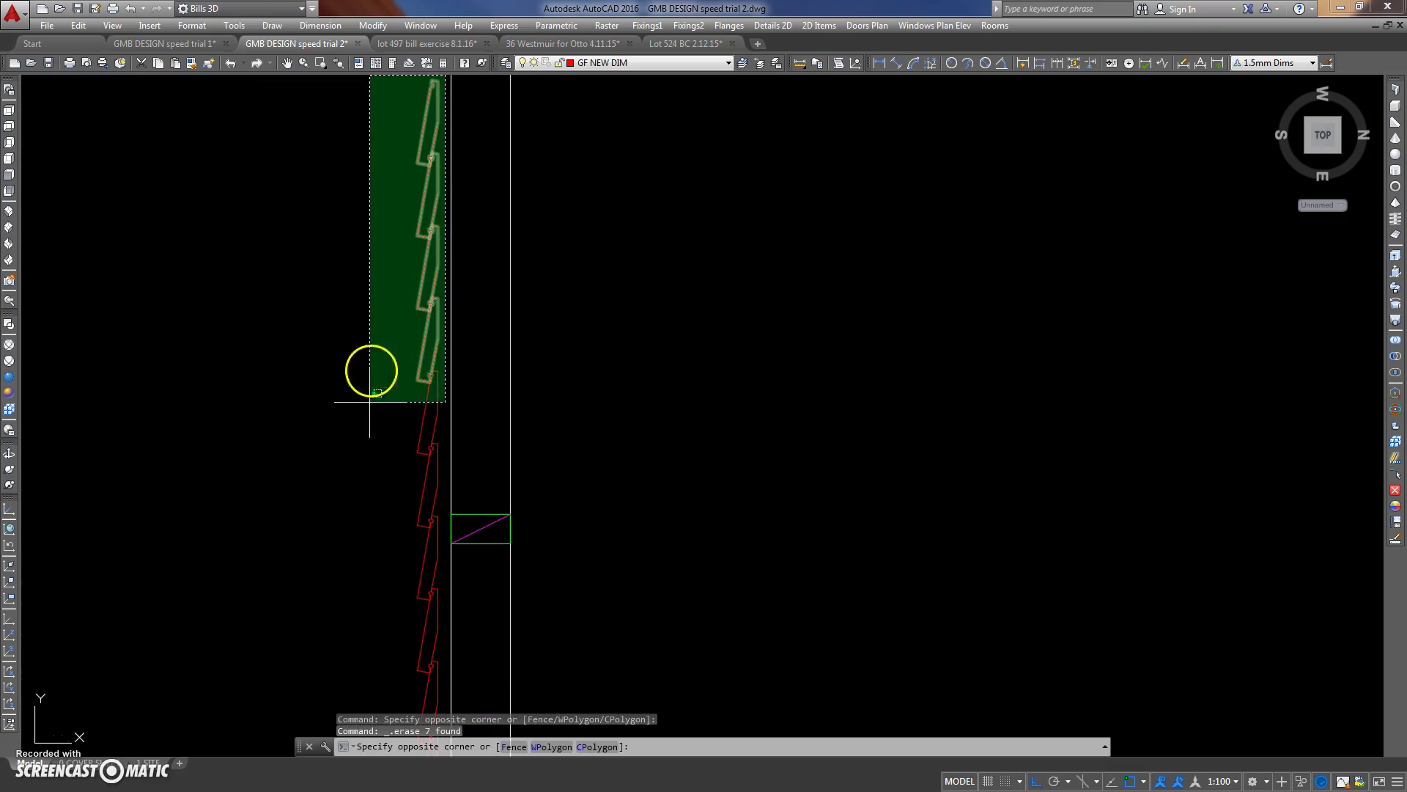
pyautogui.click(361, 528)
pyautogui.press('Delete')
# Erase the lowest louvres and the two leftover cladding pieces beside the wall.
pyautogui.moveTo(364, 528); pyautogui.dragTo(351, 276, button='middle')
pyautogui.scroll(-3, 410, 346)
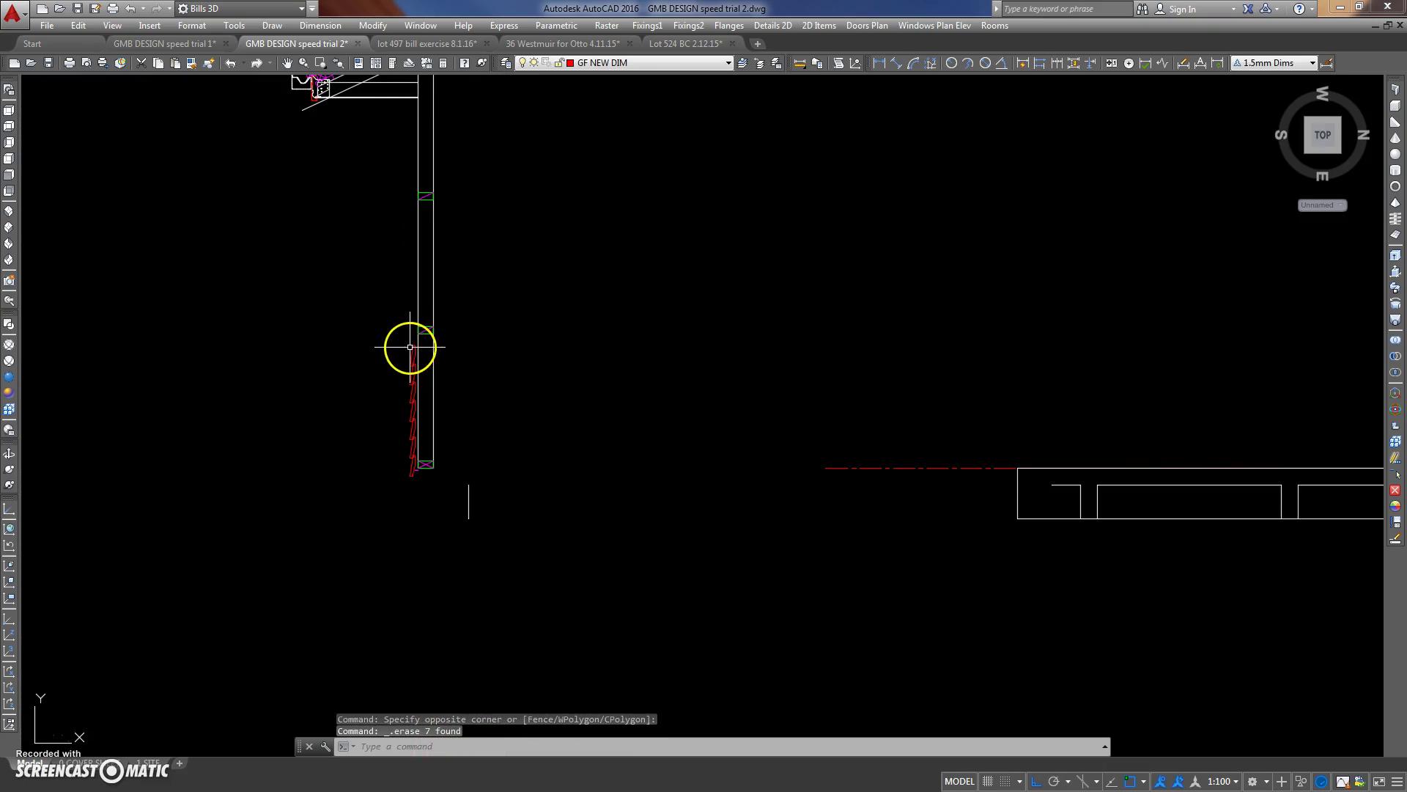
pyautogui.click(385, 479)
pyautogui.press('Delete')
pyautogui.scroll(3, 424, 476)
pyautogui.click(396, 435)
pyautogui.click(381, 449)
pyautogui.press('Delete')
pyautogui.scroll(-3, 346, 409)
pyautogui.moveTo(357, 311); pyautogui.dragTo(359, 511, button='middle')
pyautogui.moveTo(339, 430); pyautogui.dragTo(373, 336, button='middle')
pyautogui.scroll(-3, 373, 337)
pyautogui.scroll(5, 320, 287)
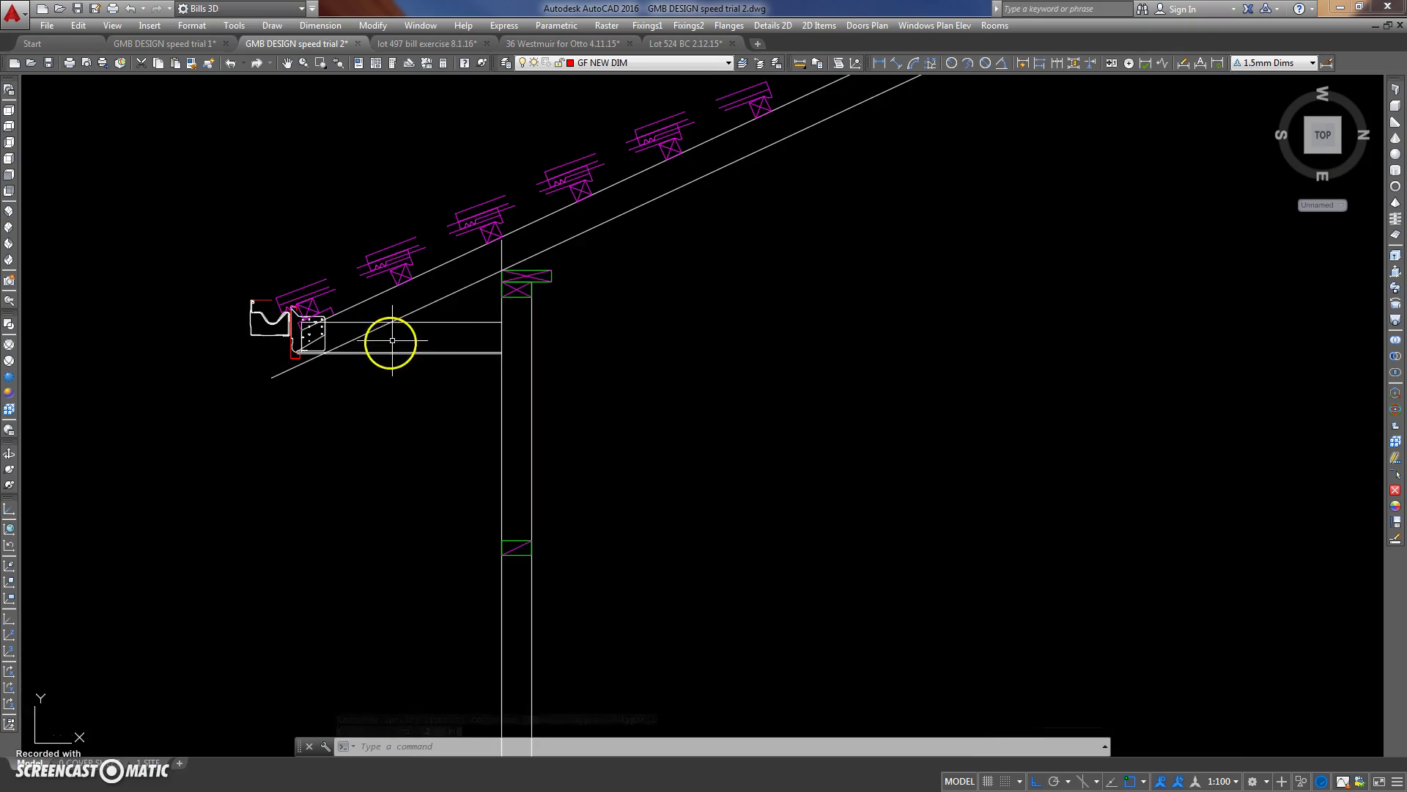
# Trim the roof line end back to the beam.
pyautogui.scroll(-1, 440, 355)
pyautogui.scroll(2, 352, 393)
pyautogui.scroll(3, 288, 407)
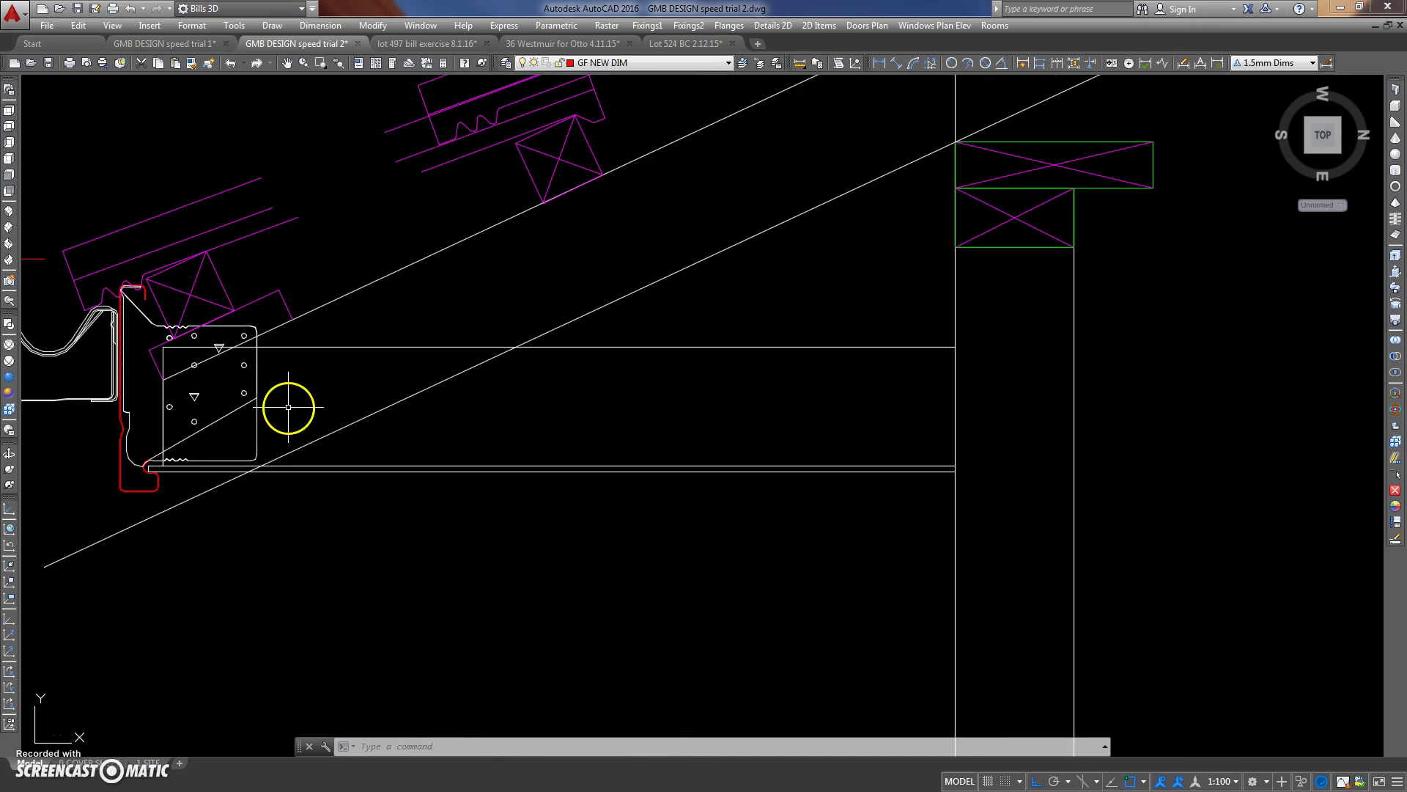
pyautogui.write('tr')
pyautogui.press('Return')
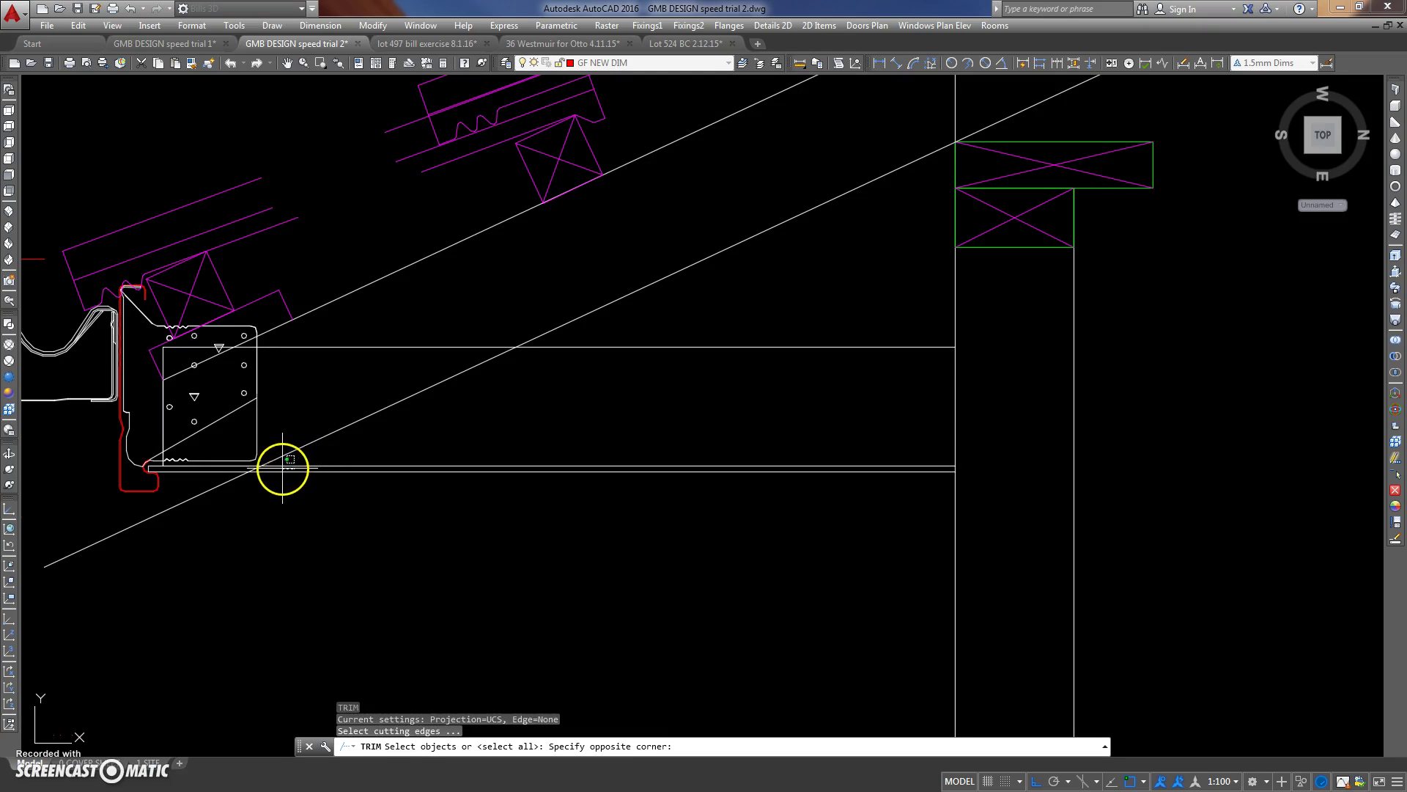
pyautogui.click(286, 468)
pyautogui.press('Return')
pyautogui.click(232, 477)
pyautogui.press('Return')
pyautogui.scroll(-6, 362, 462)
pyautogui.scroll(-8, 450, 448)
pyautogui.moveTo(603, 389)
pyautogui.mouseDown(button='middle')
pyautogui.moveTo(527, 318)
pyautogui.moveTo(470, 358)
pyautogui.mouseUp(button='middle')
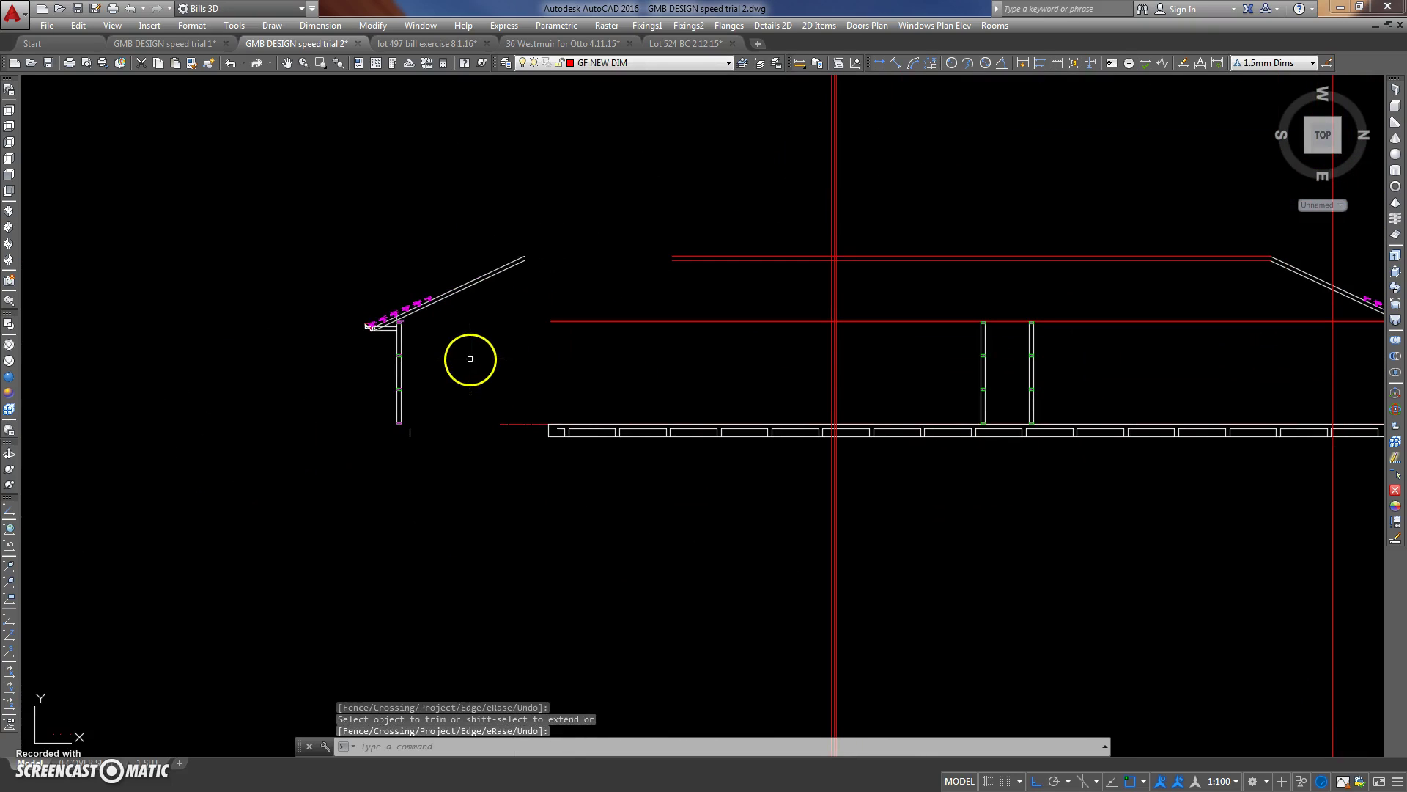
pyautogui.press('Escape')
# Window-select the left eave and external wall assembly to move it.
pyautogui.write('m')
pyautogui.press('Return')
pyautogui.click(318, 450)
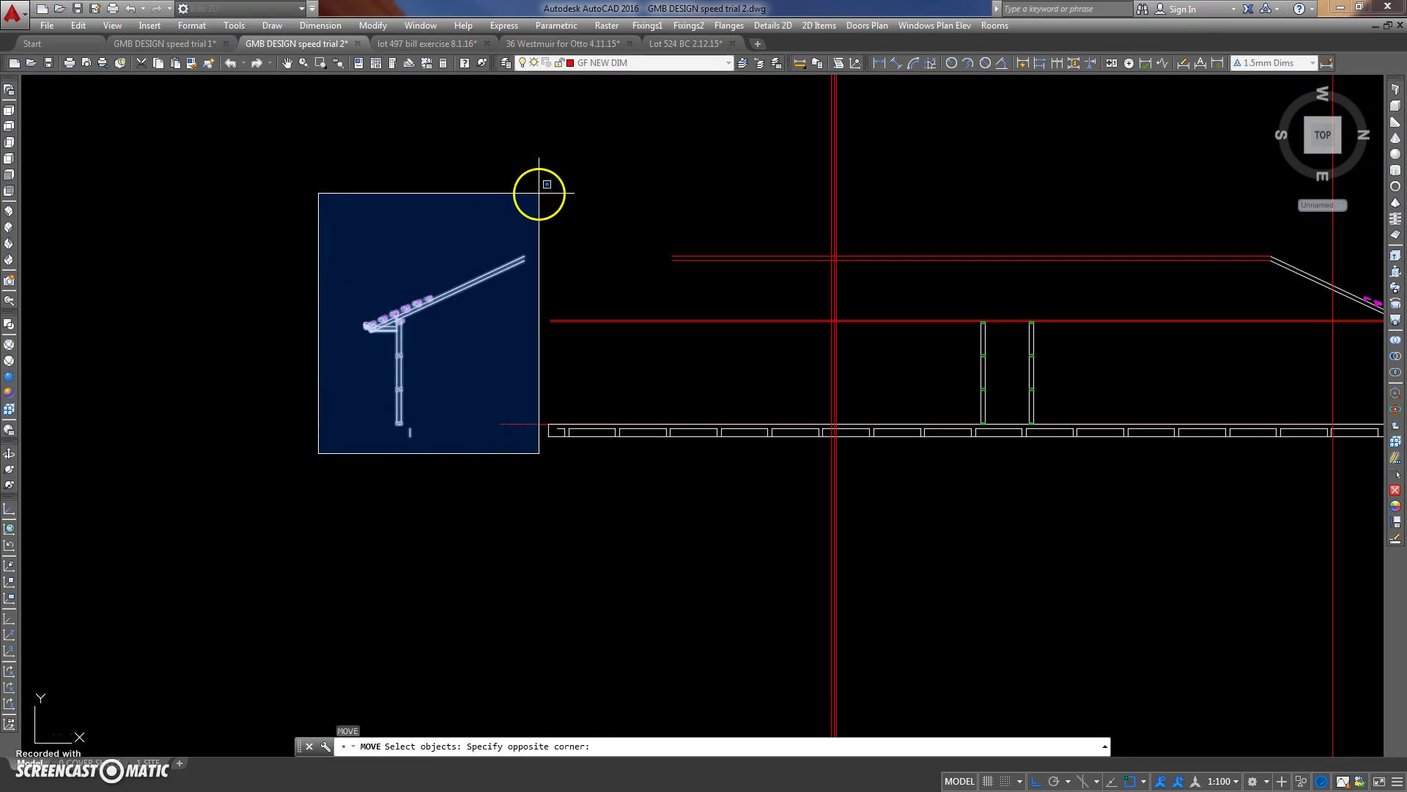
pyautogui.click(536, 193)
pyautogui.press('Escape')
pyautogui.press('Escape')
pyautogui.click(408, 429)
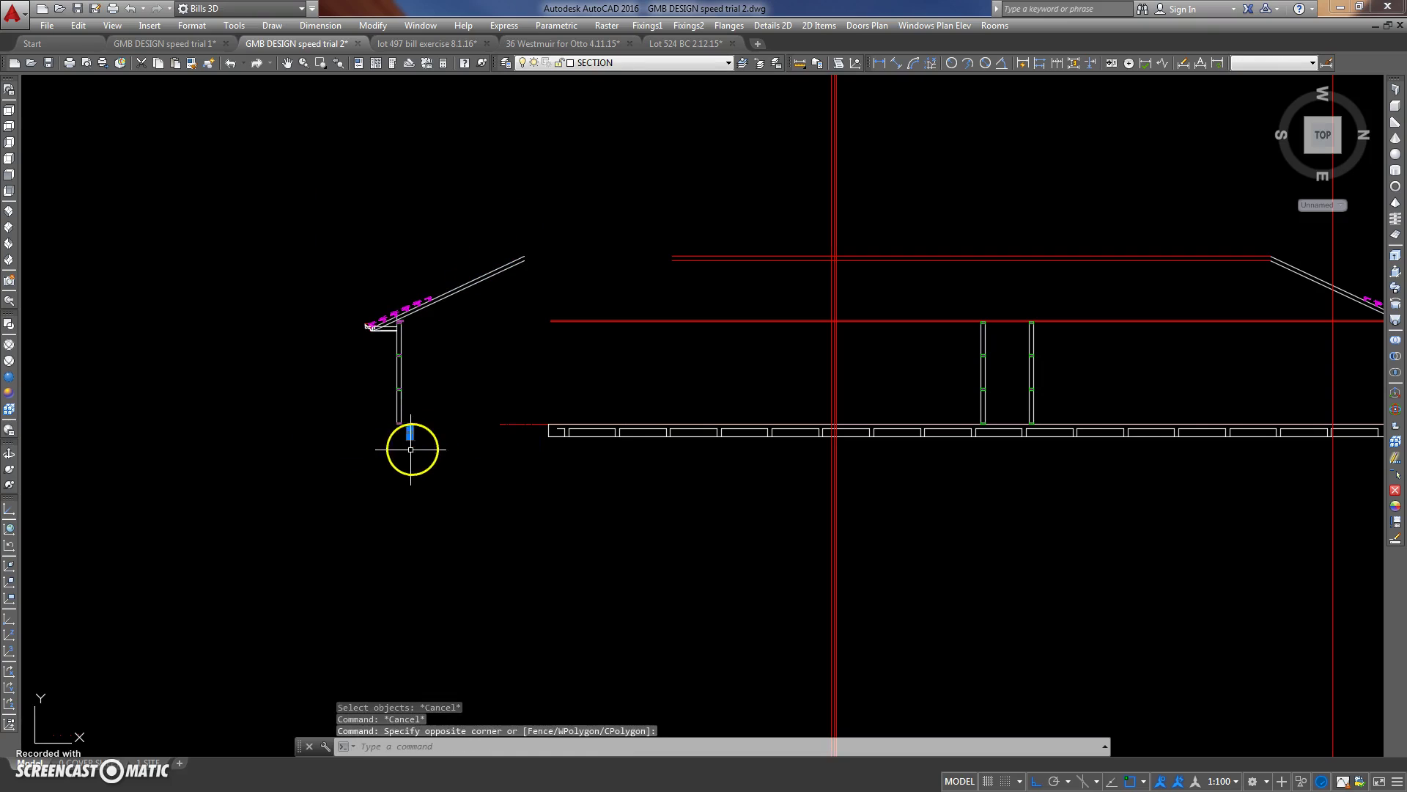
pyautogui.press('Escape')
pyautogui.write('m')
pyautogui.press('Return')
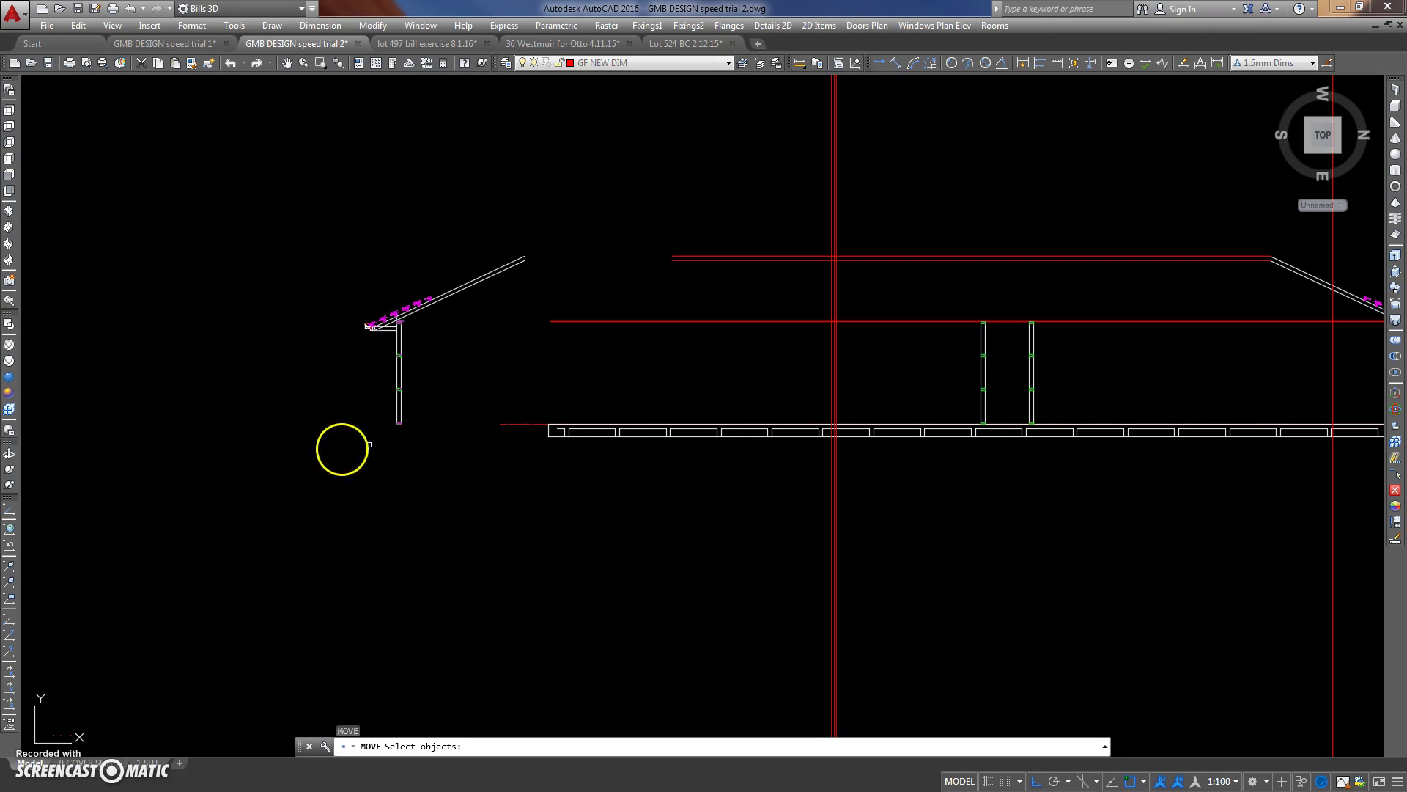
pyautogui.click(335, 448)
pyautogui.click(525, 195)
pyautogui.press('Return')
# Move the 49-object wall assembly from its base onto the slab's top edge.
pyautogui.scroll(5, 407, 438)
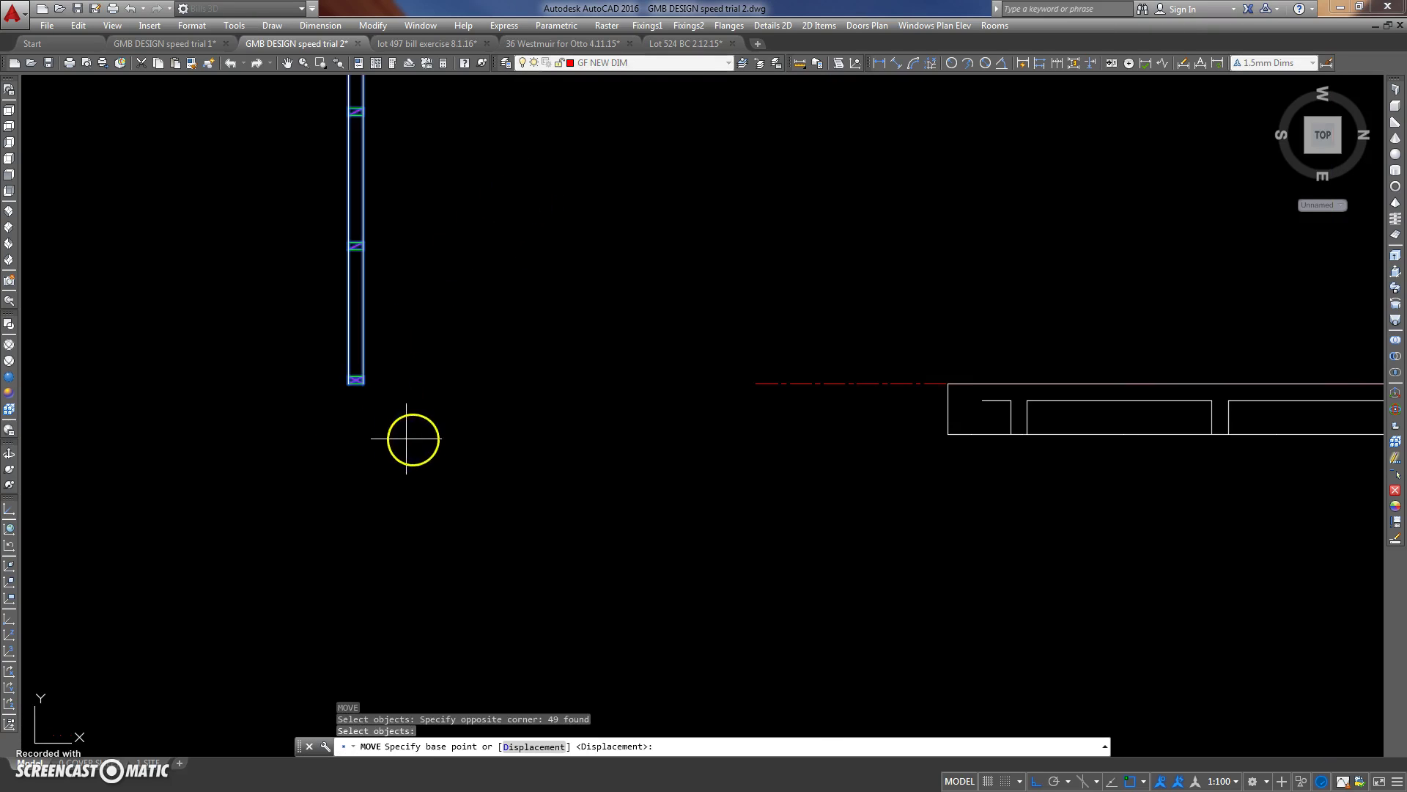
pyautogui.click(348, 383)
pyautogui.scroll(-3, 339, 323)
pyautogui.scroll(5, 756, 257)
pyautogui.click(737, 360)
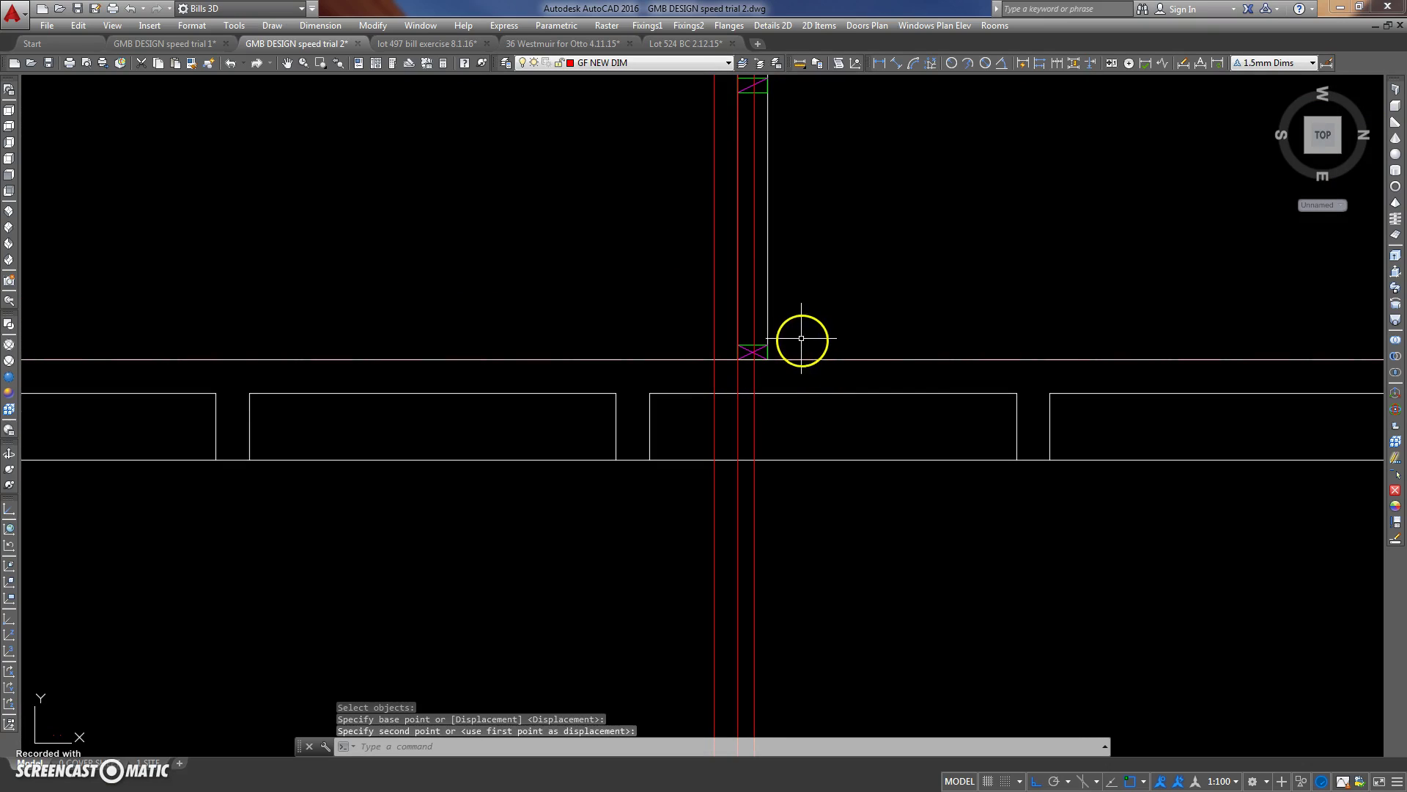
# Move the same 49 objects again so the post box sits further right.
pyautogui.press('space')
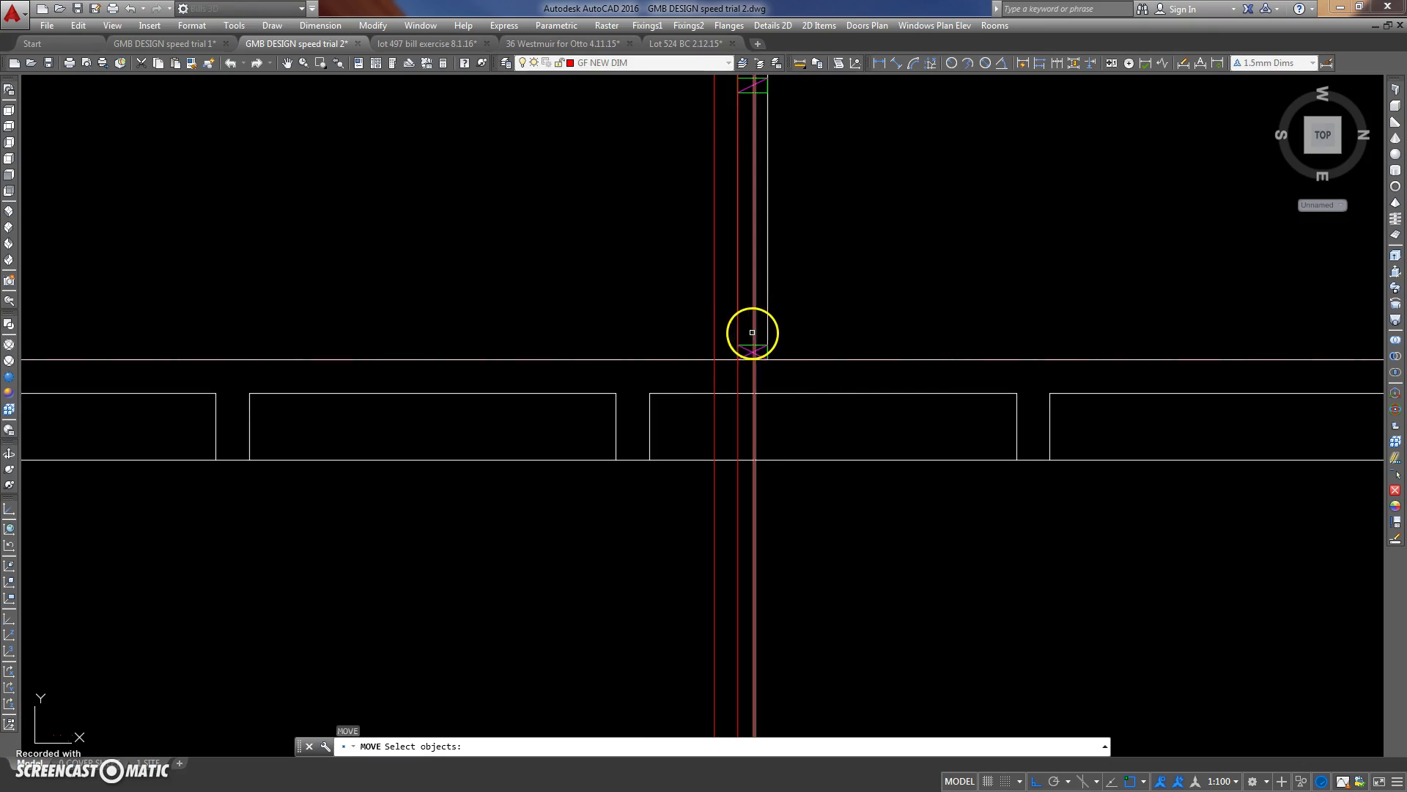
pyautogui.write('p')
pyautogui.press('Return')
pyautogui.press('Return')
pyautogui.scroll(5, 789, 329)
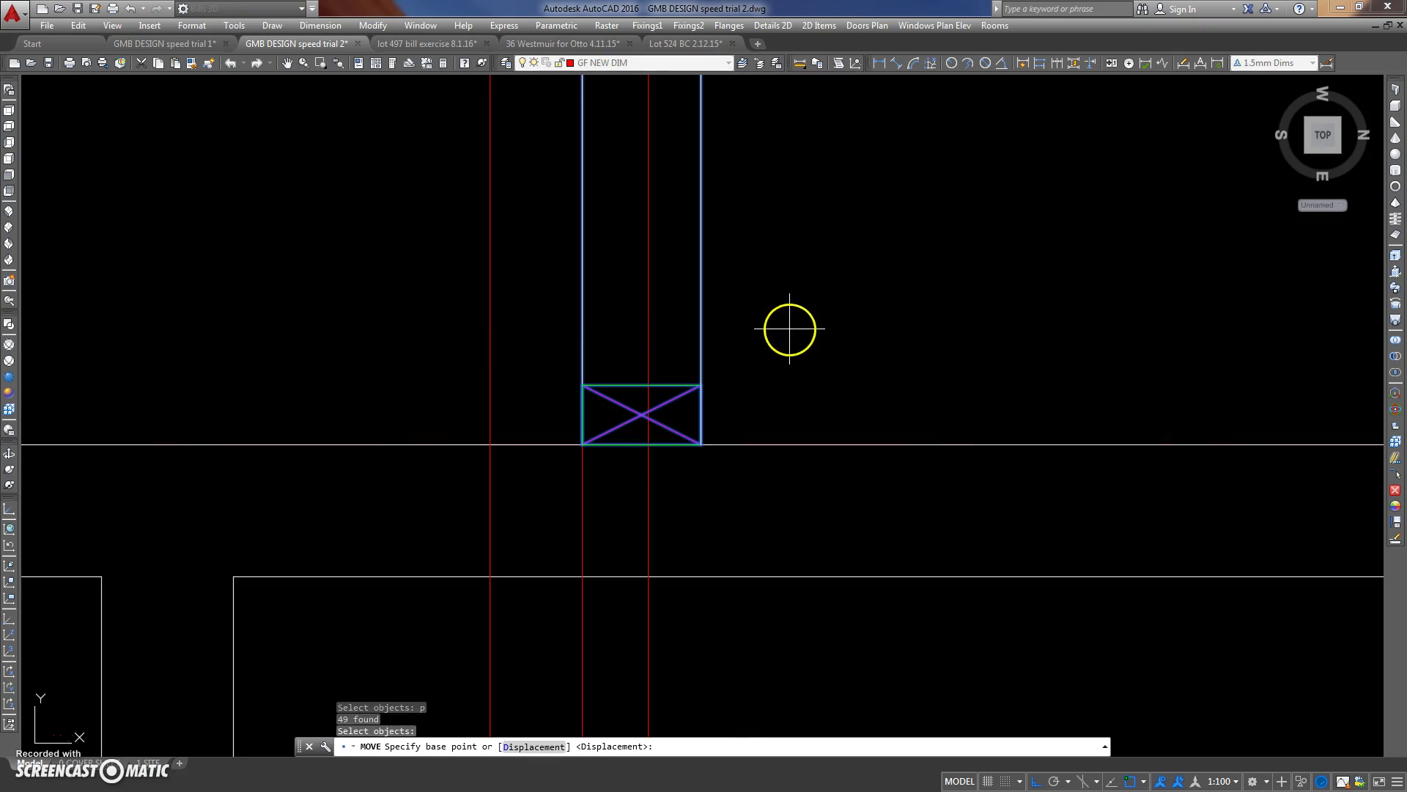
pyautogui.click(582, 445)
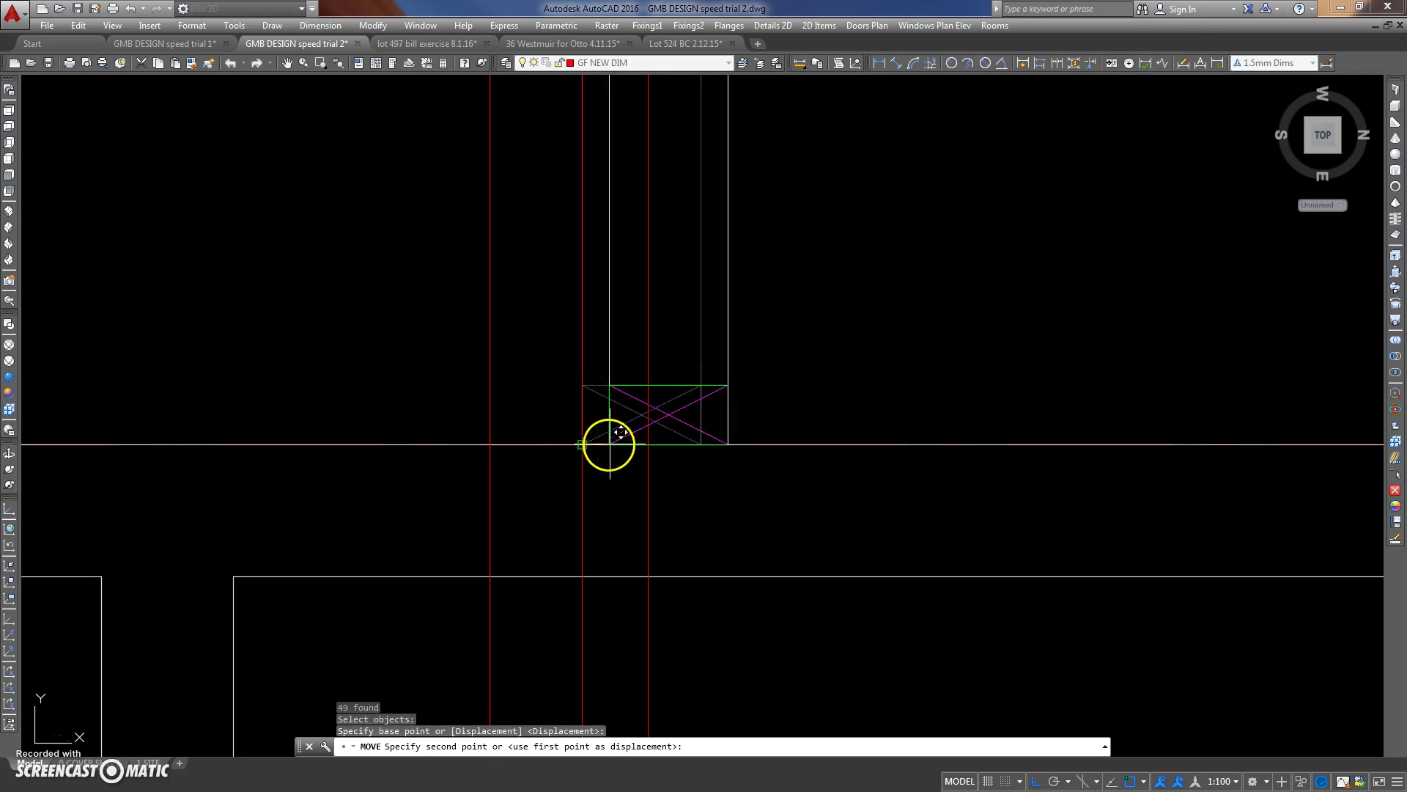
pyautogui.click(648, 444)
pyautogui.scroll(-2, 651, 340)
pyautogui.scroll(-3, 652, 341)
pyautogui.scroll(3, 610, 392)
pyautogui.scroll(3, 616, 352)
pyautogui.click(556, 316)
pyautogui.click(652, 383)
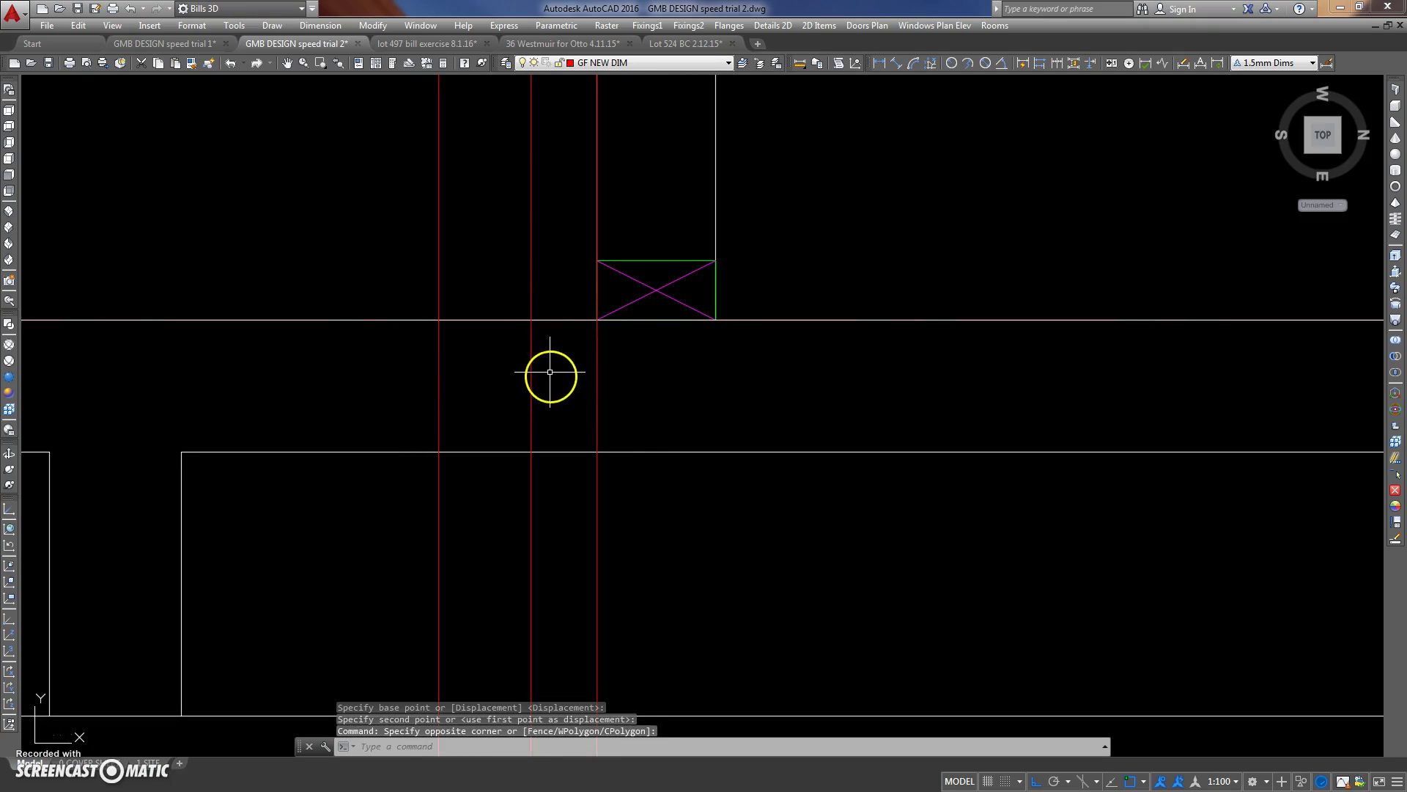
# Draw a red line to the floor line and move it 100 down.
pyautogui.write('l')
pyautogui.press('Return')
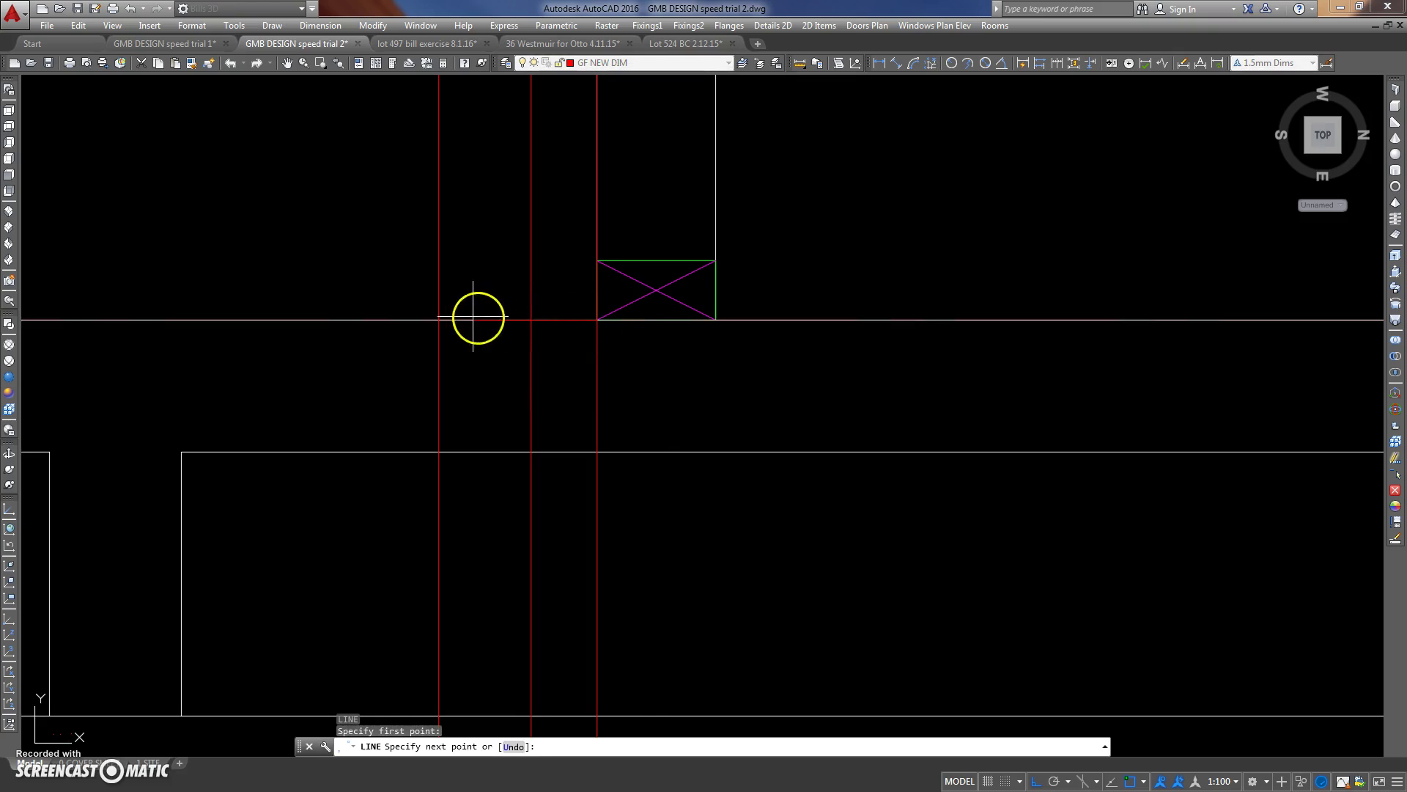
pyautogui.click(440, 320)
pyautogui.press('Return')
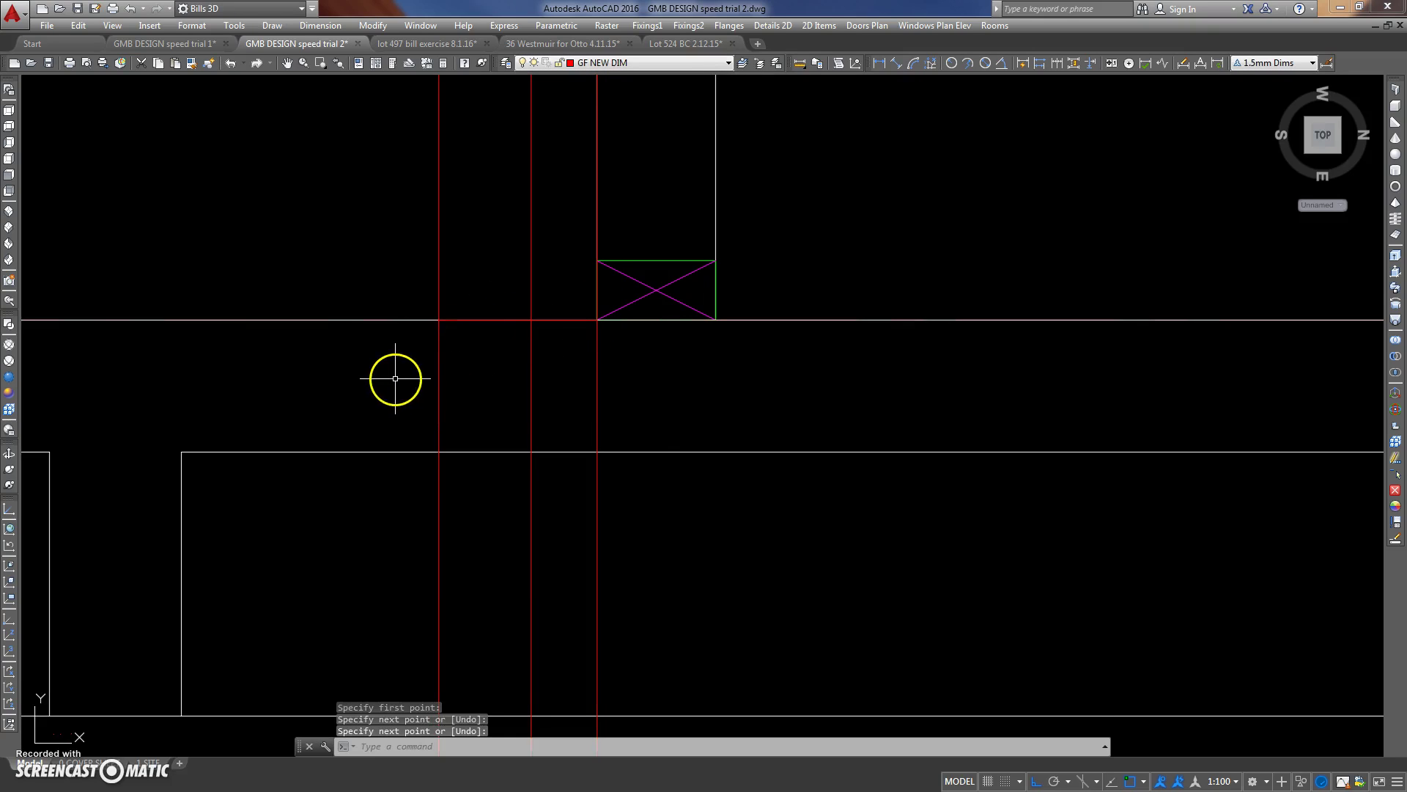
pyautogui.write('m')
pyautogui.press('Return')
pyautogui.click(396, 361)
pyautogui.click(609, 301)
pyautogui.press('Return')
pyautogui.click(382, 355)
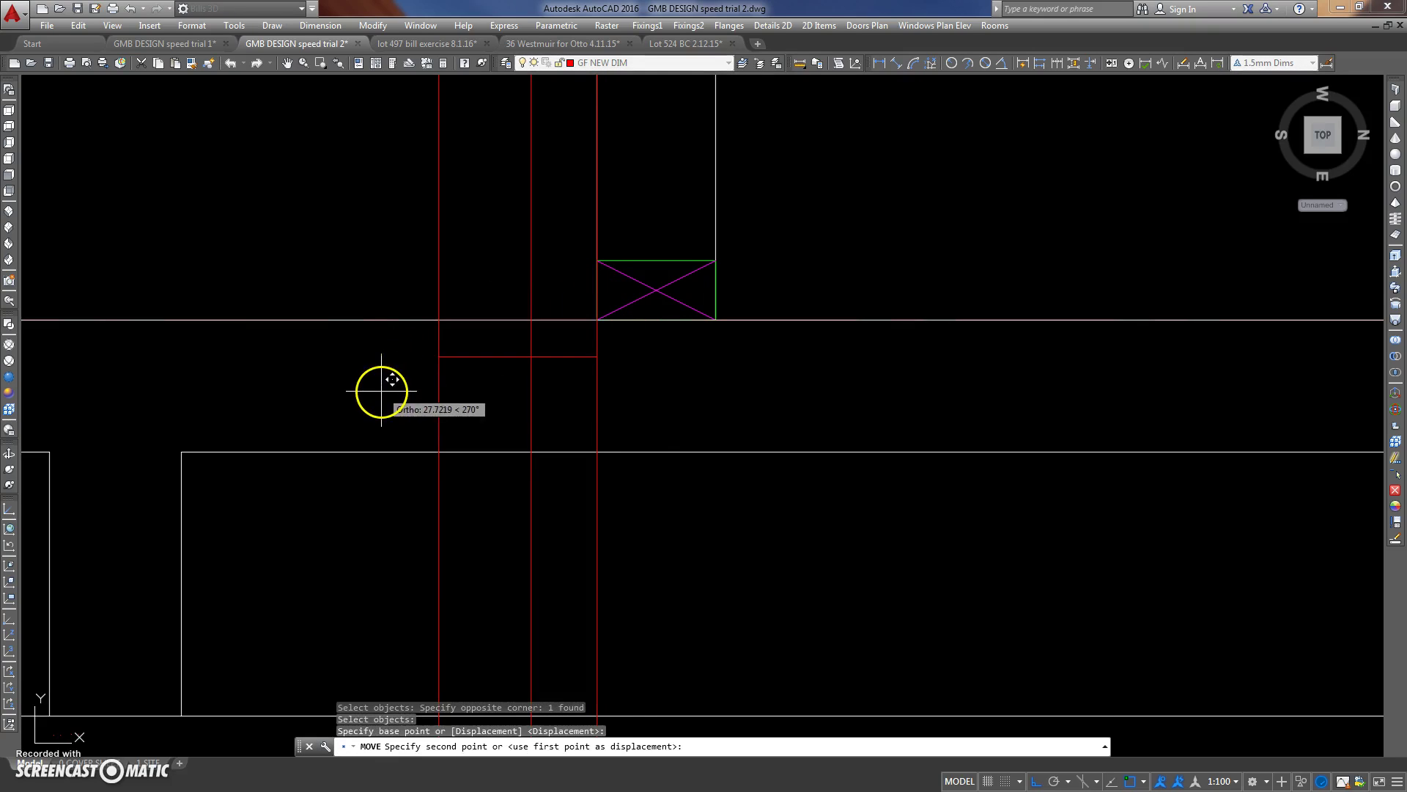
pyautogui.press('Return')
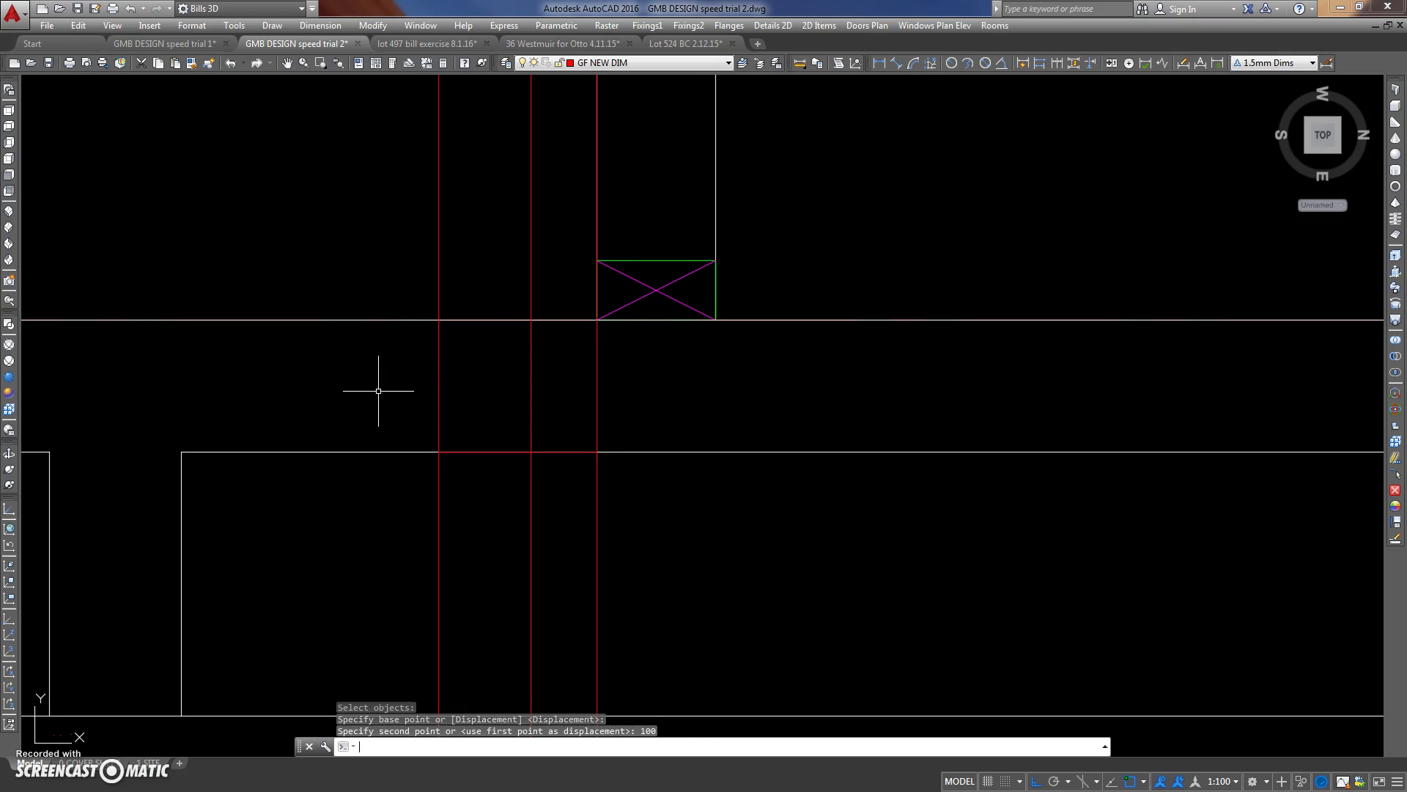
# Stretch the slab end's three objects to a new position.
pyautogui.scroll(-3, 405, 380)
pyautogui.moveTo(406, 380); pyautogui.dragTo(430, 359, button='middle')
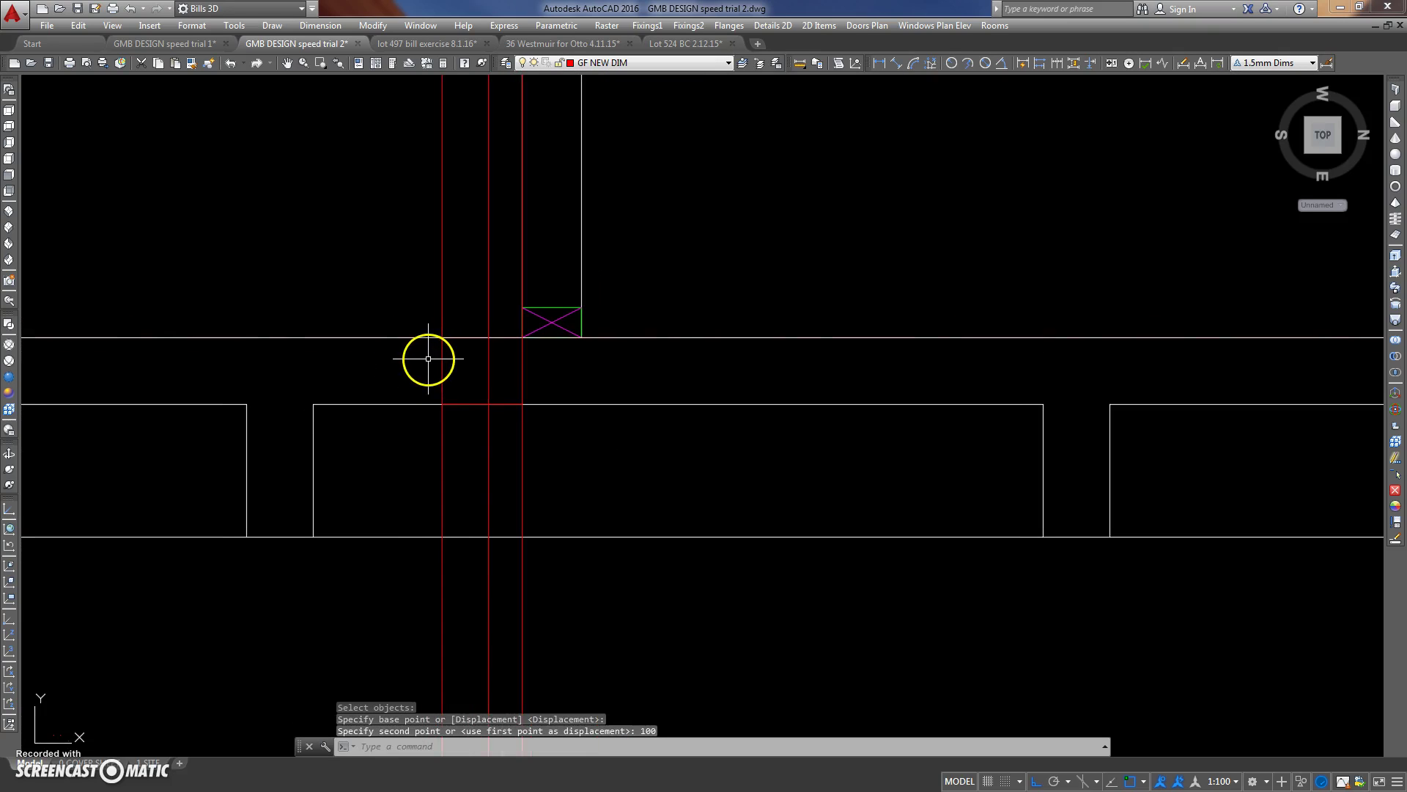
pyautogui.scroll(-6, 428, 363)
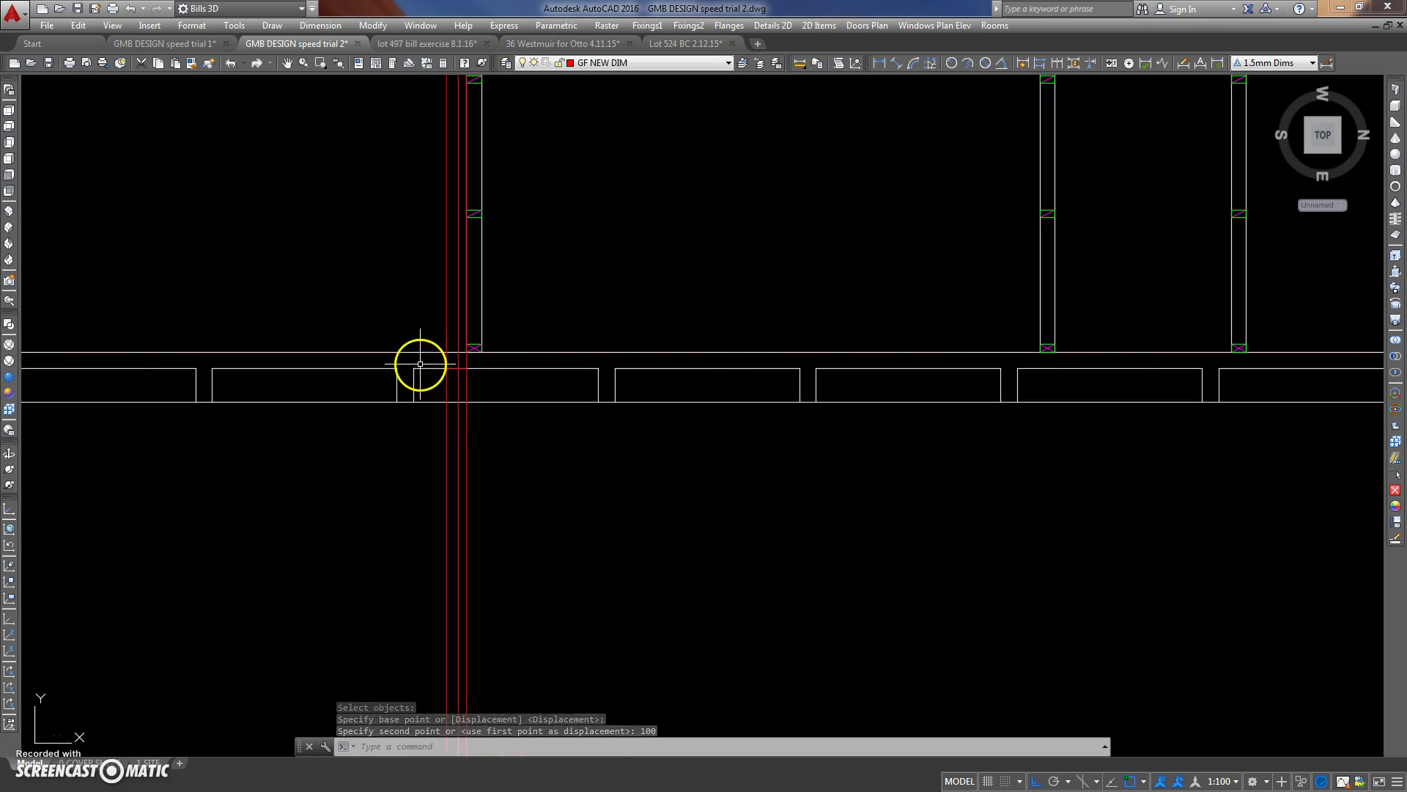
pyautogui.click(420, 367)
pyautogui.click(421, 386)
pyautogui.moveTo(424, 362); pyautogui.dragTo(396, 369, button='middle')
pyautogui.press('Escape')
pyautogui.press('Escape')
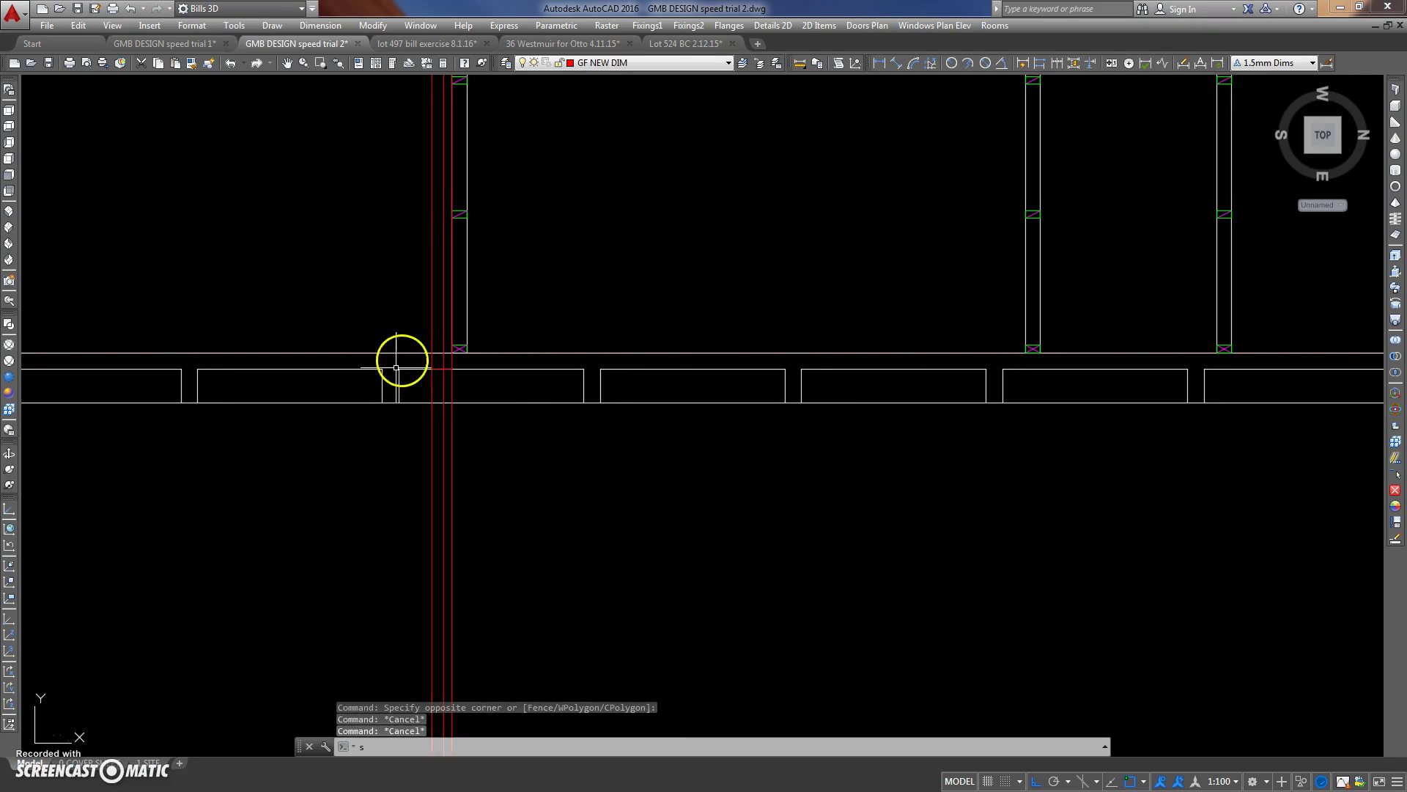
pyautogui.press('Return')
pyautogui.click(400, 345)
pyautogui.click(405, 440)
pyautogui.press('Return')
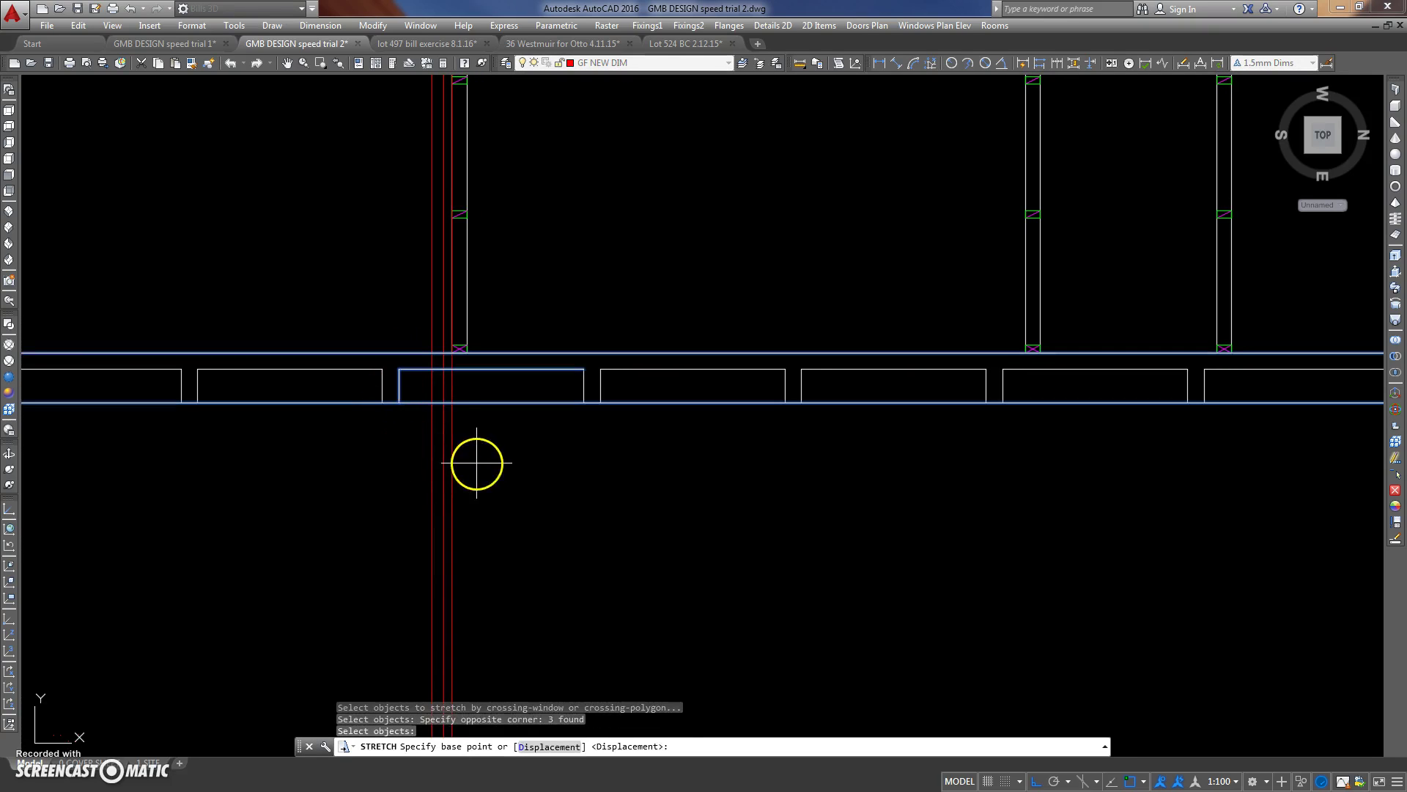
pyautogui.click(477, 463)
pyautogui.click(531, 462)
# Erase the extra footings and overhanging slab edge at the slab's left end.
pyautogui.moveTo(527, 464)
pyautogui.mouseDown(button='middle')
pyautogui.moveTo(619, 440)
pyautogui.moveTo(496, 405)
pyautogui.moveTo(597, 418)
pyautogui.mouseUp(button='middle')
pyautogui.scroll(-5, 477, 398)
pyautogui.scroll(3, 513, 378)
pyautogui.click(119, 408)
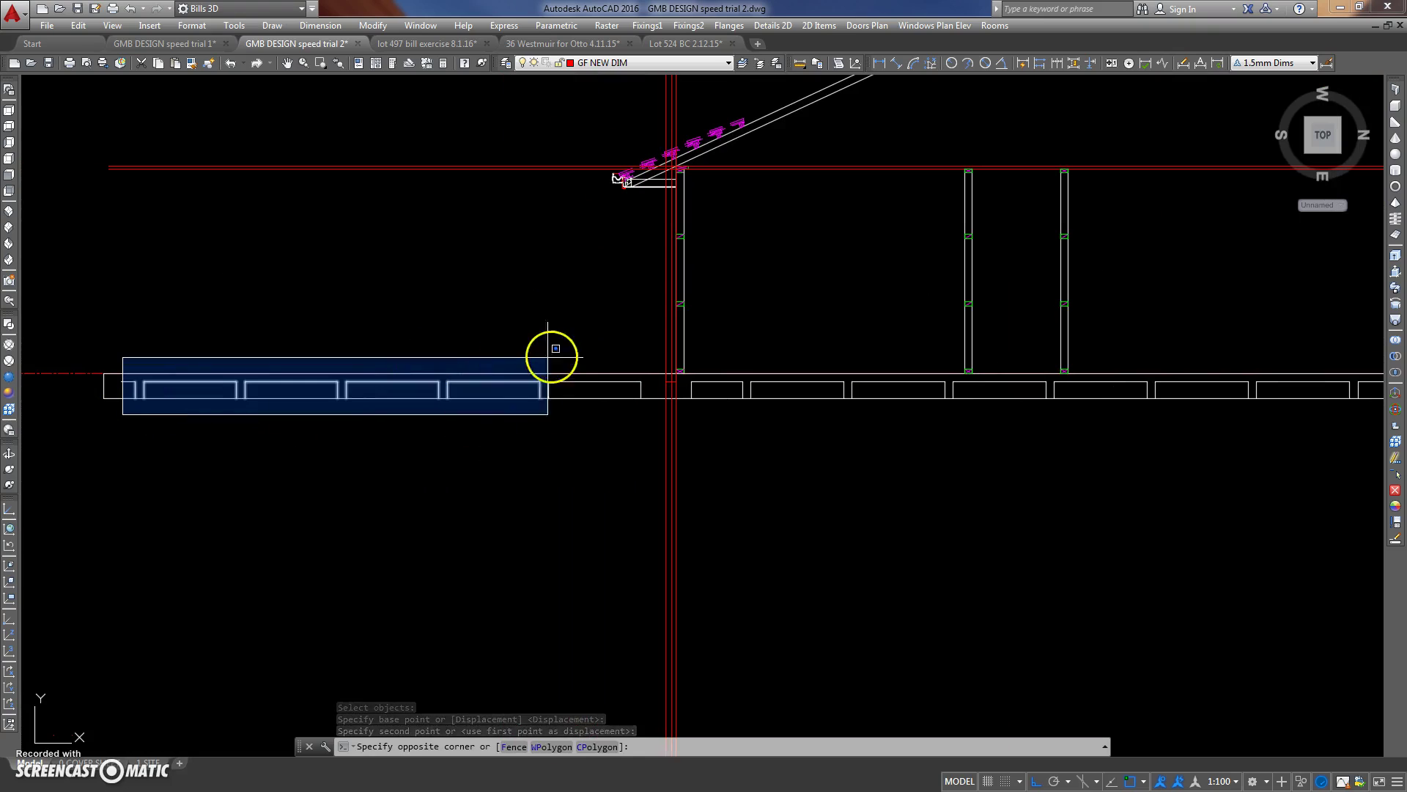
pyautogui.click(644, 318)
pyautogui.press('space')
pyautogui.press('Escape')
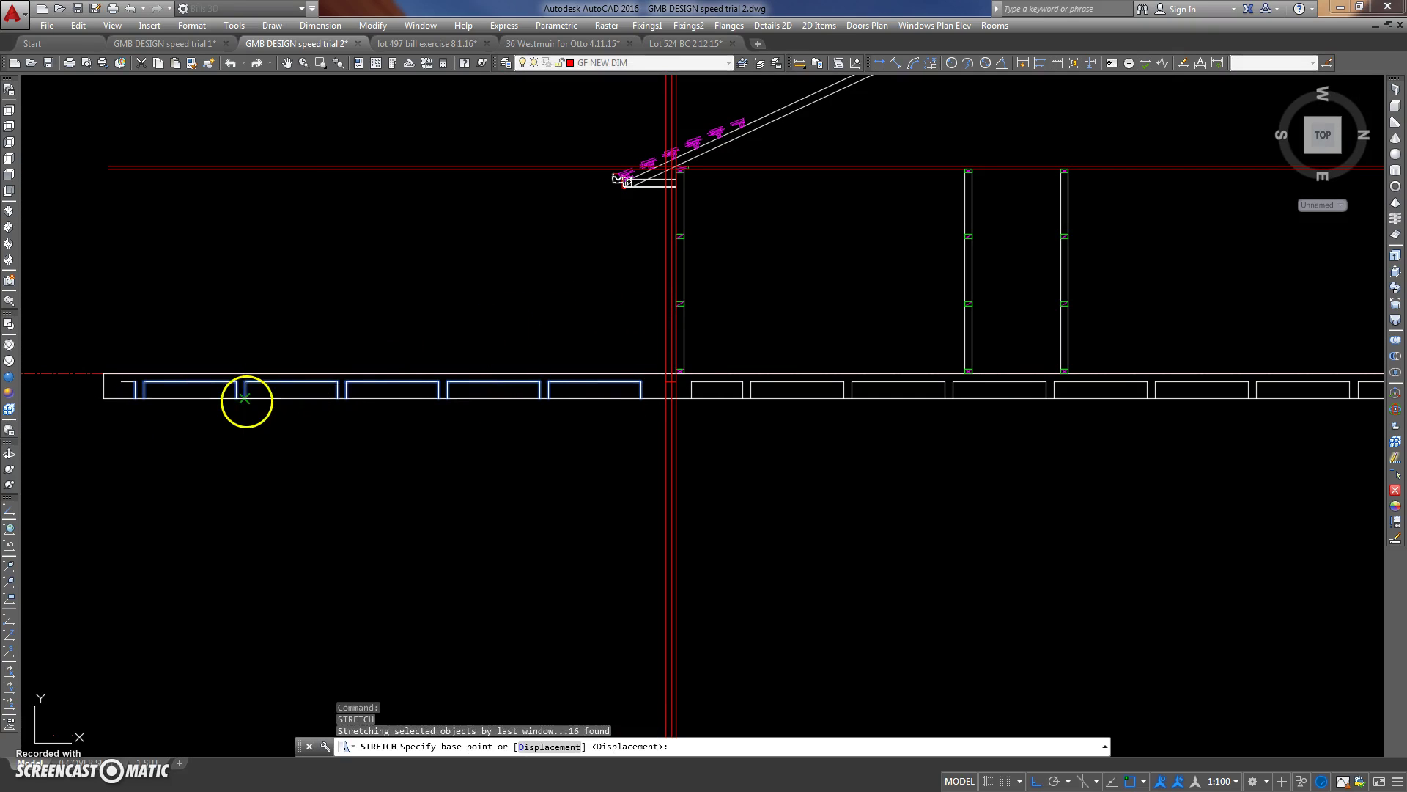
pyautogui.press('Escape')
pyautogui.write('e')
pyautogui.press('space')
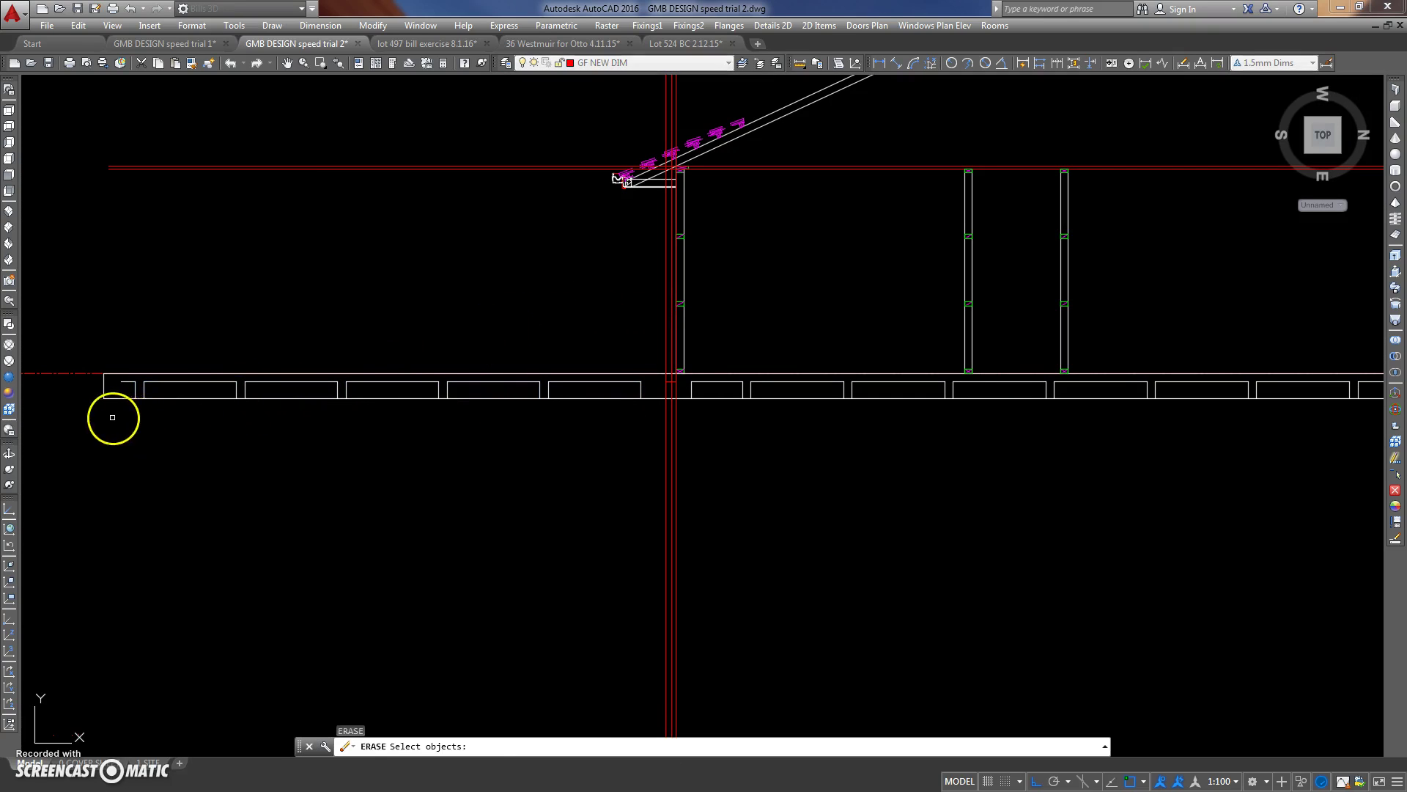
pyautogui.click(111, 417)
pyautogui.click(651, 313)
pyautogui.press('space')
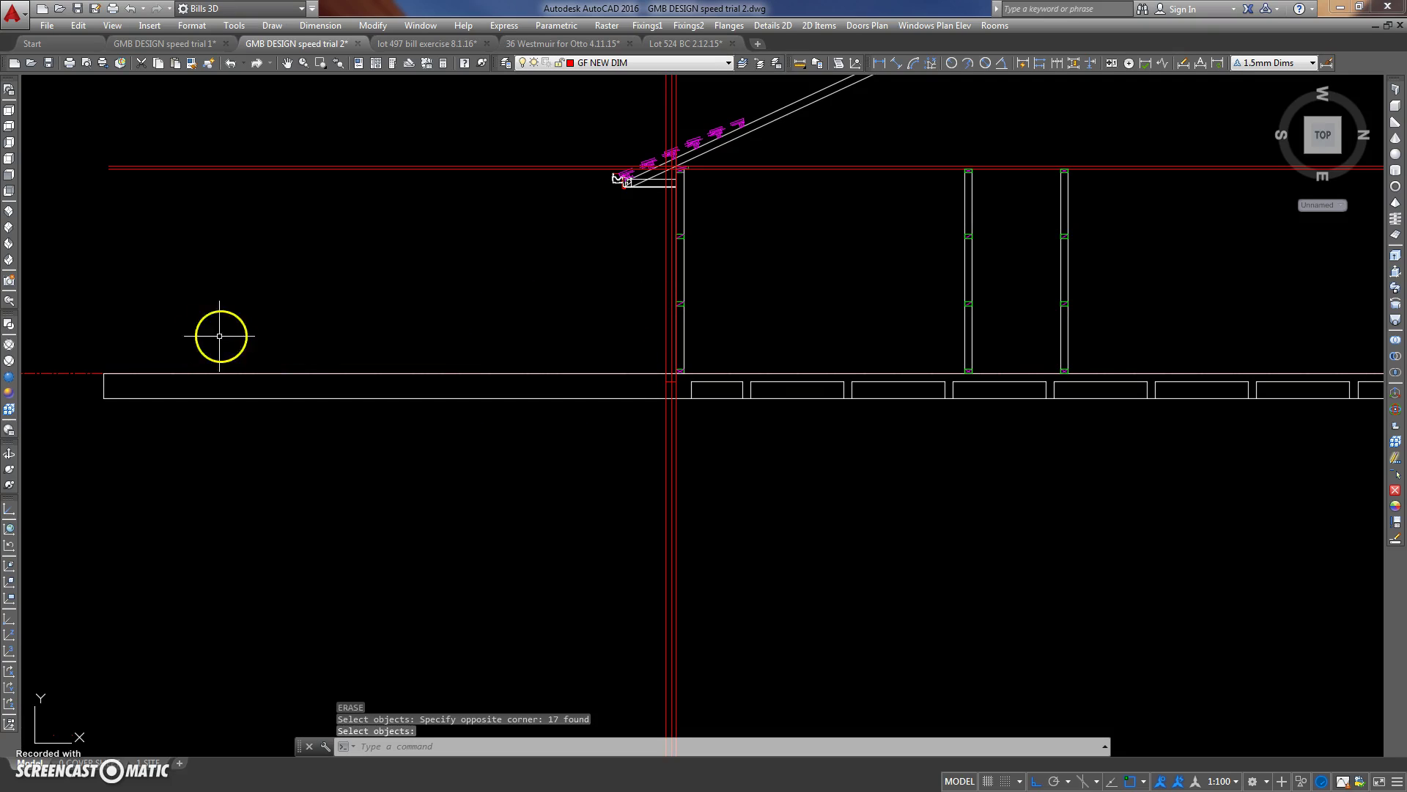
pyautogui.write('s')
# Stretch the two slab edge lines back to the red wall lines.
pyautogui.press('space')
pyautogui.click(141, 323)
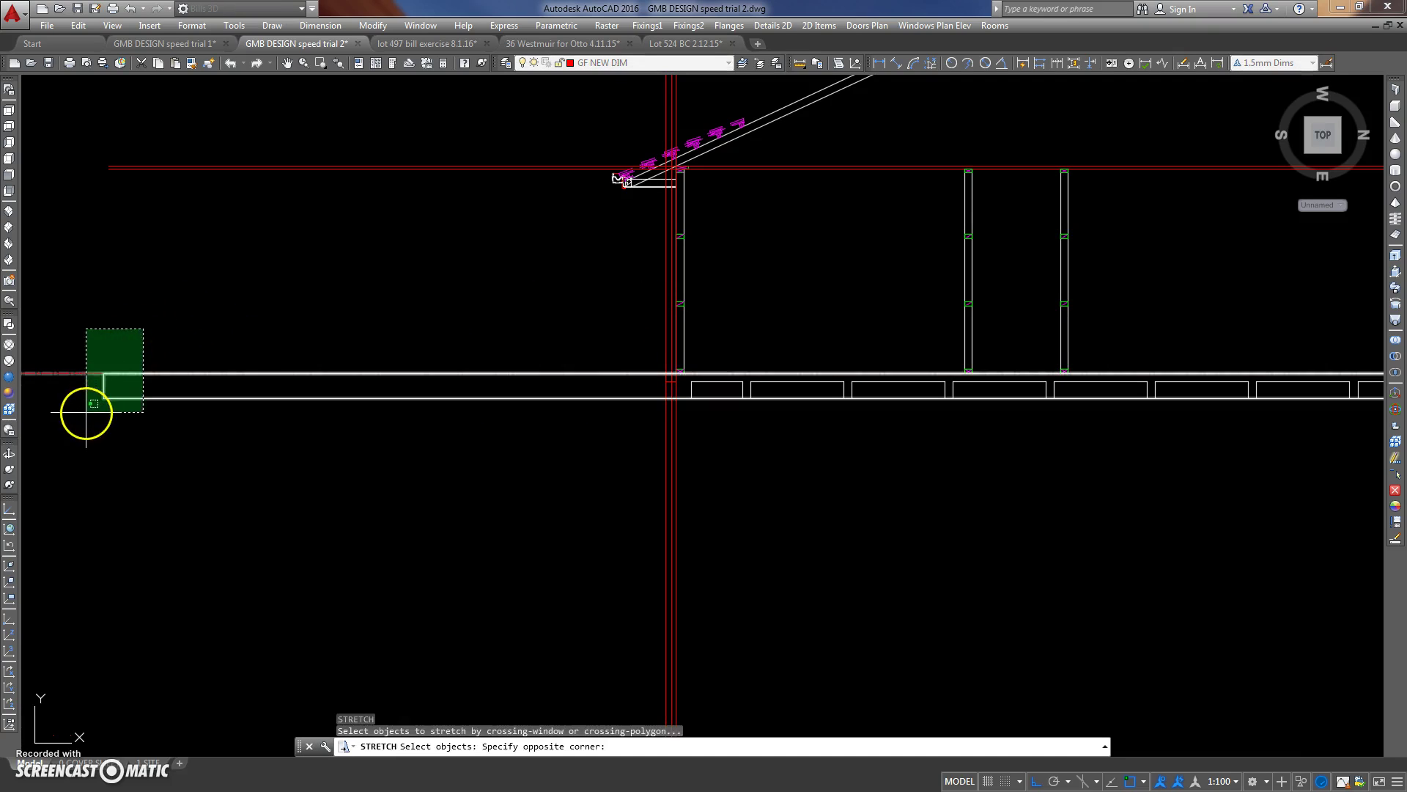
pyautogui.click(87, 409)
pyautogui.press('space')
pyautogui.click(101, 399)
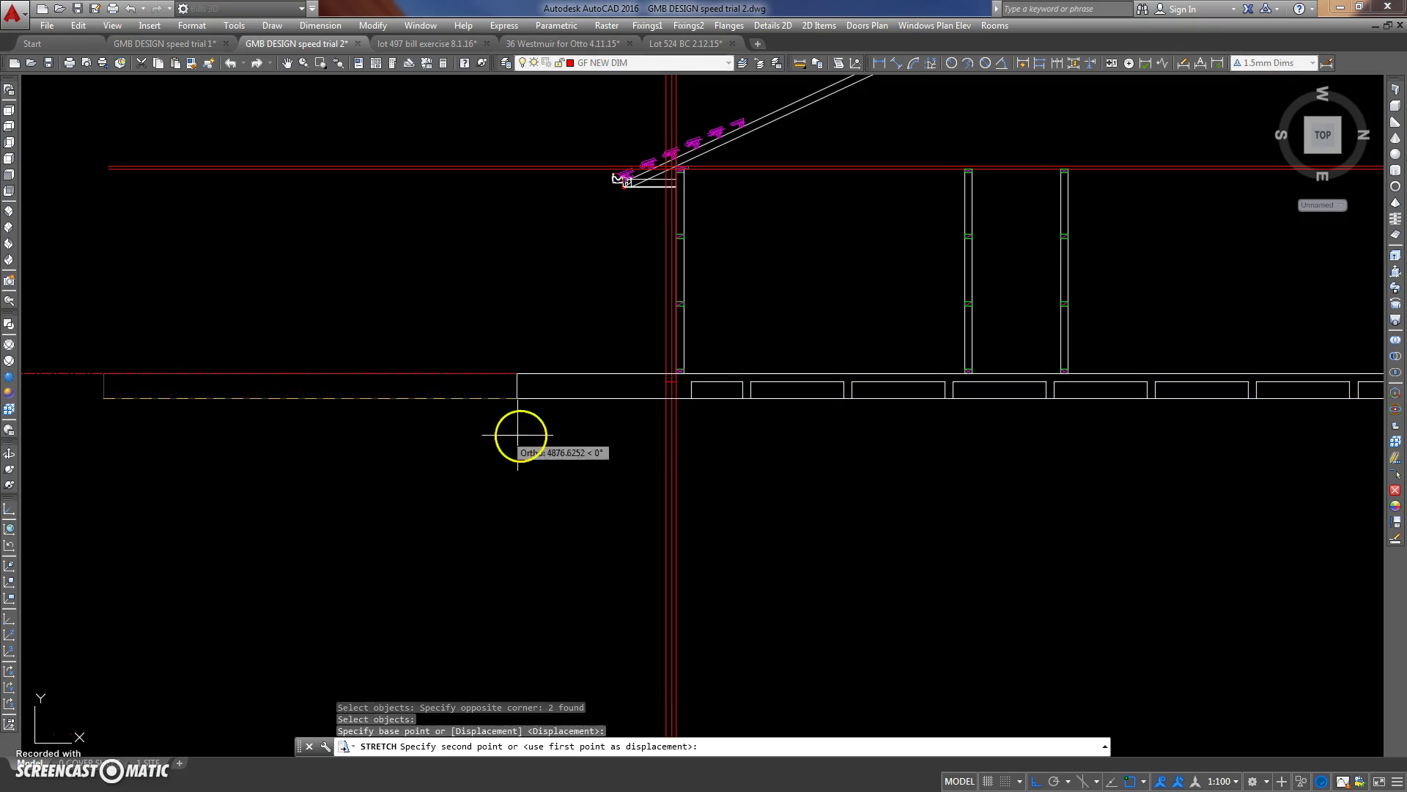
pyautogui.scroll(3, 519, 431)
pyautogui.click(830, 341)
pyautogui.moveTo(851, 329); pyautogui.dragTo(653, 349, button='middle')
pyautogui.scroll(2, 642, 354)
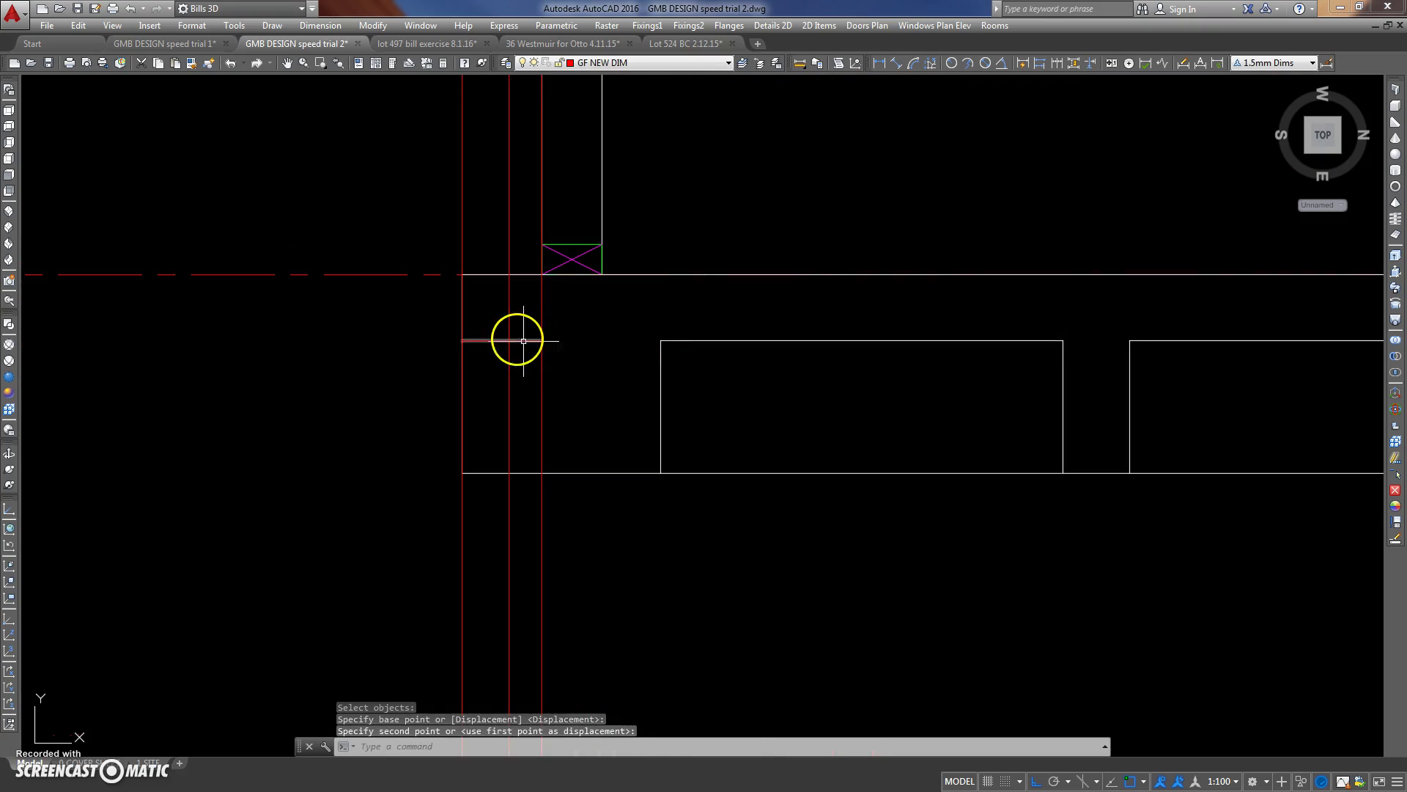
# Trim the excess red line at the wall base against the red vertical and short horizontal.
pyautogui.write('tr')
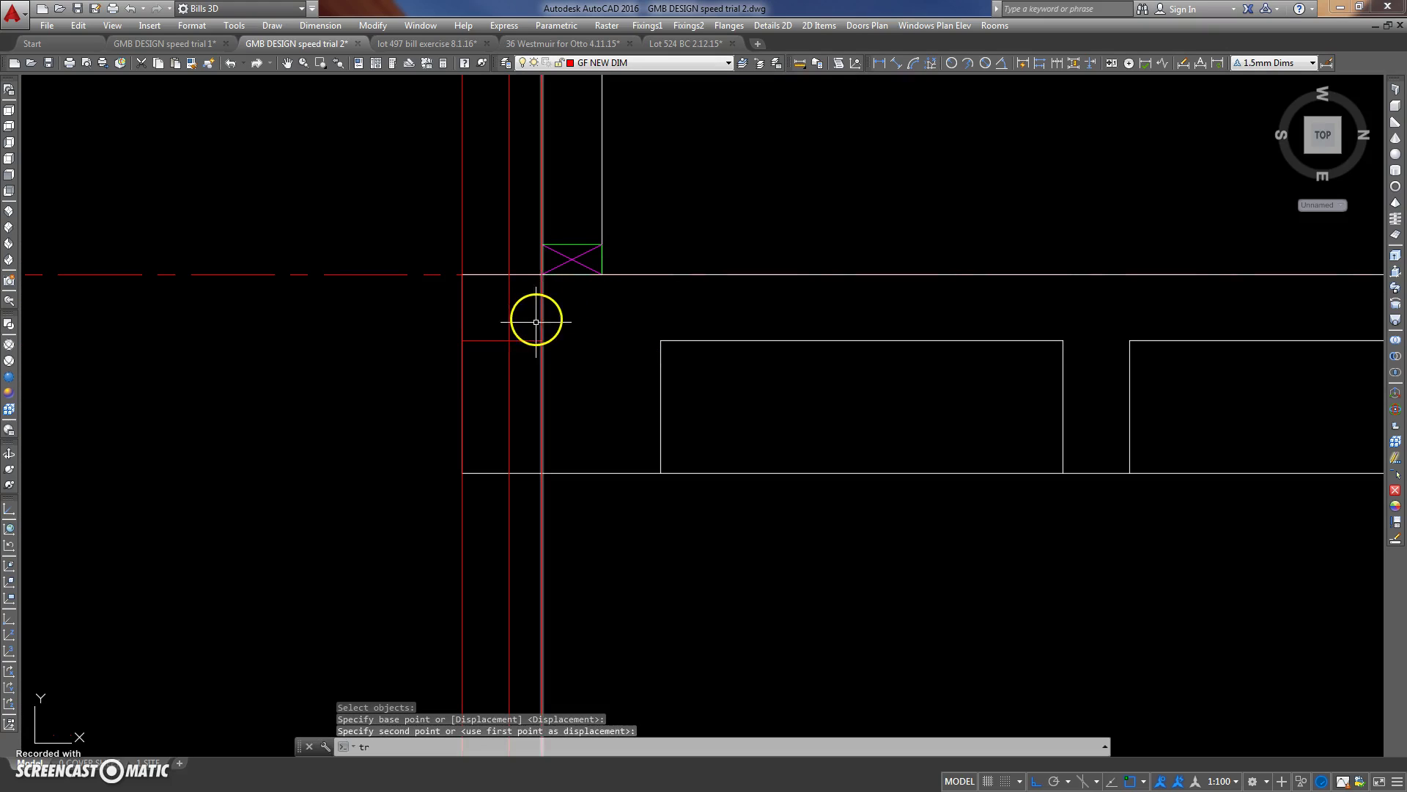
pyautogui.press('space')
pyautogui.click(543, 318)
pyautogui.click(483, 340)
pyautogui.press('space')
pyautogui.click(485, 271)
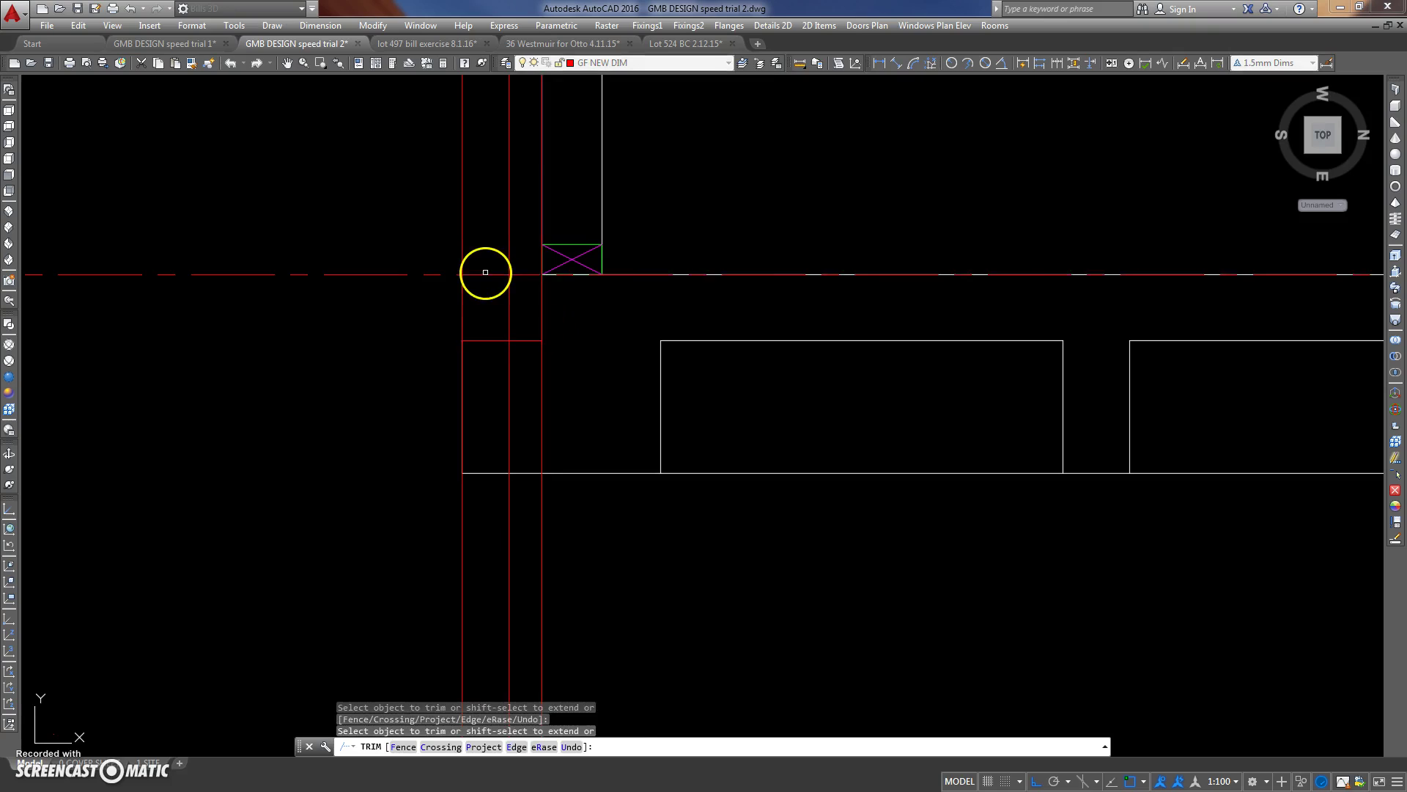
pyautogui.press('Return')
# Trim the middle red vertical below the window-selected cutting edge.
pyautogui.scroll(-3, 444, 322)
pyautogui.scroll(-2, 469, 359)
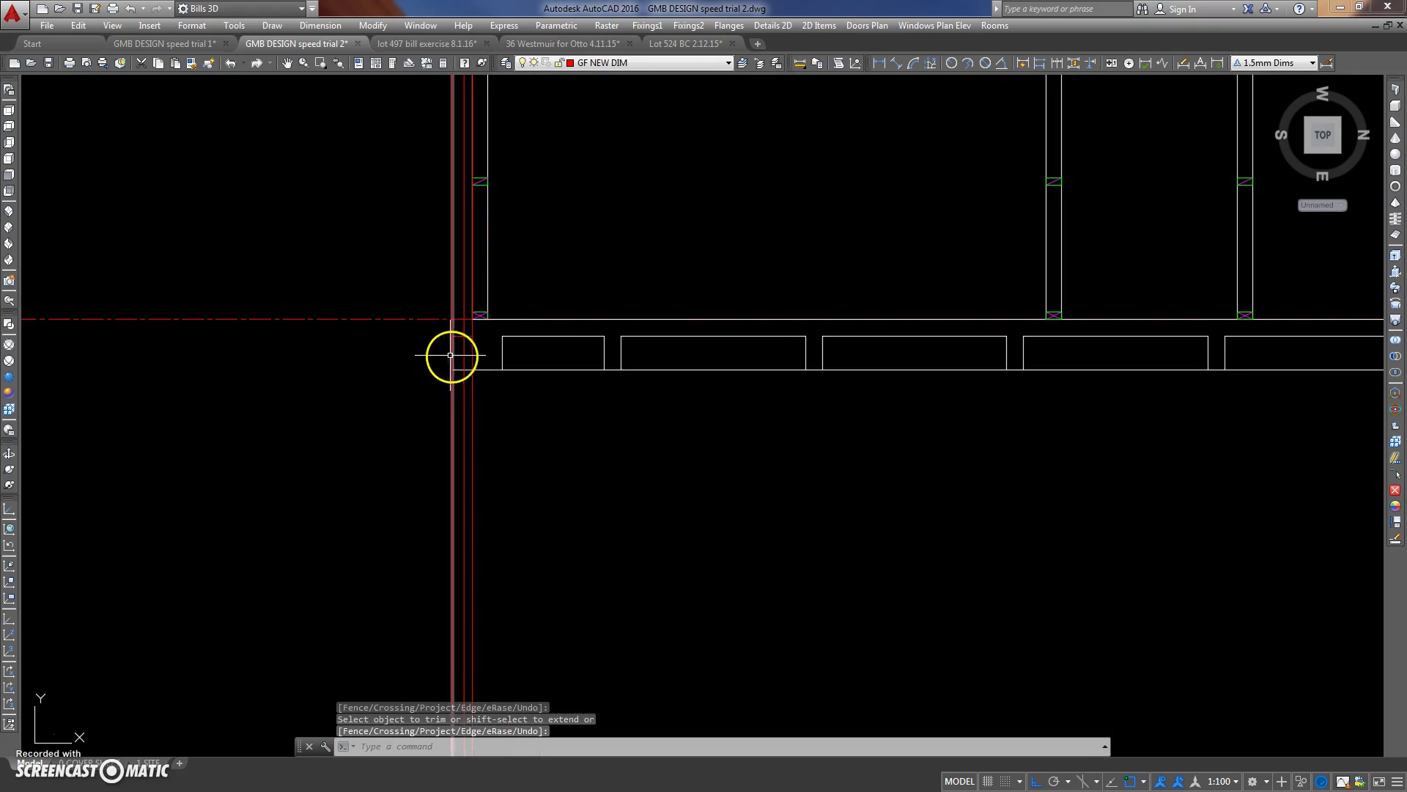
pyautogui.scroll(6, 451, 336)
pyautogui.write('tr')
pyautogui.press('space')
pyautogui.click(468, 330)
pyautogui.click(498, 354)
pyautogui.press('space')
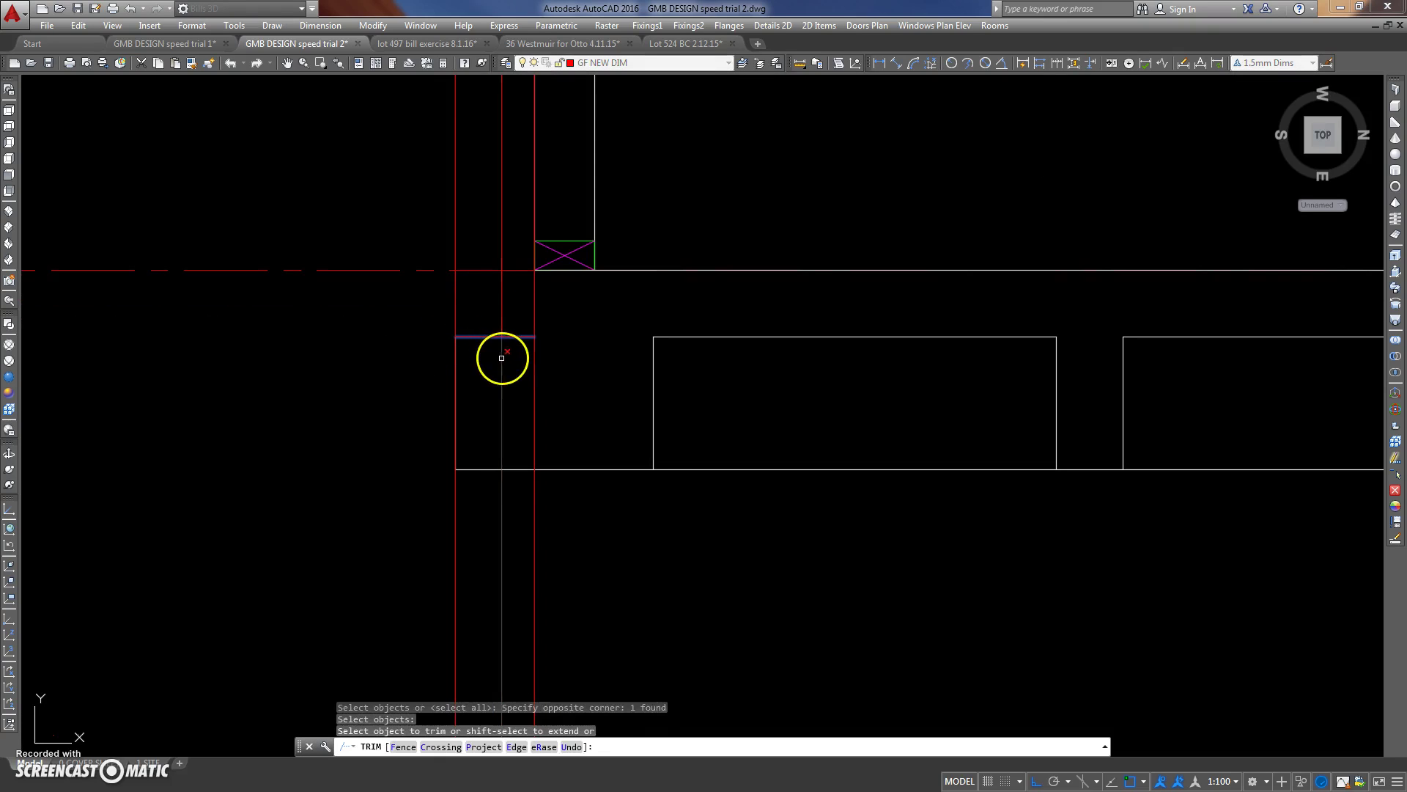
pyautogui.click(502, 354)
pyautogui.press('Return')
# Erase the leftover red vertical line at the slab edge.
pyautogui.scroll(-3, 401, 502)
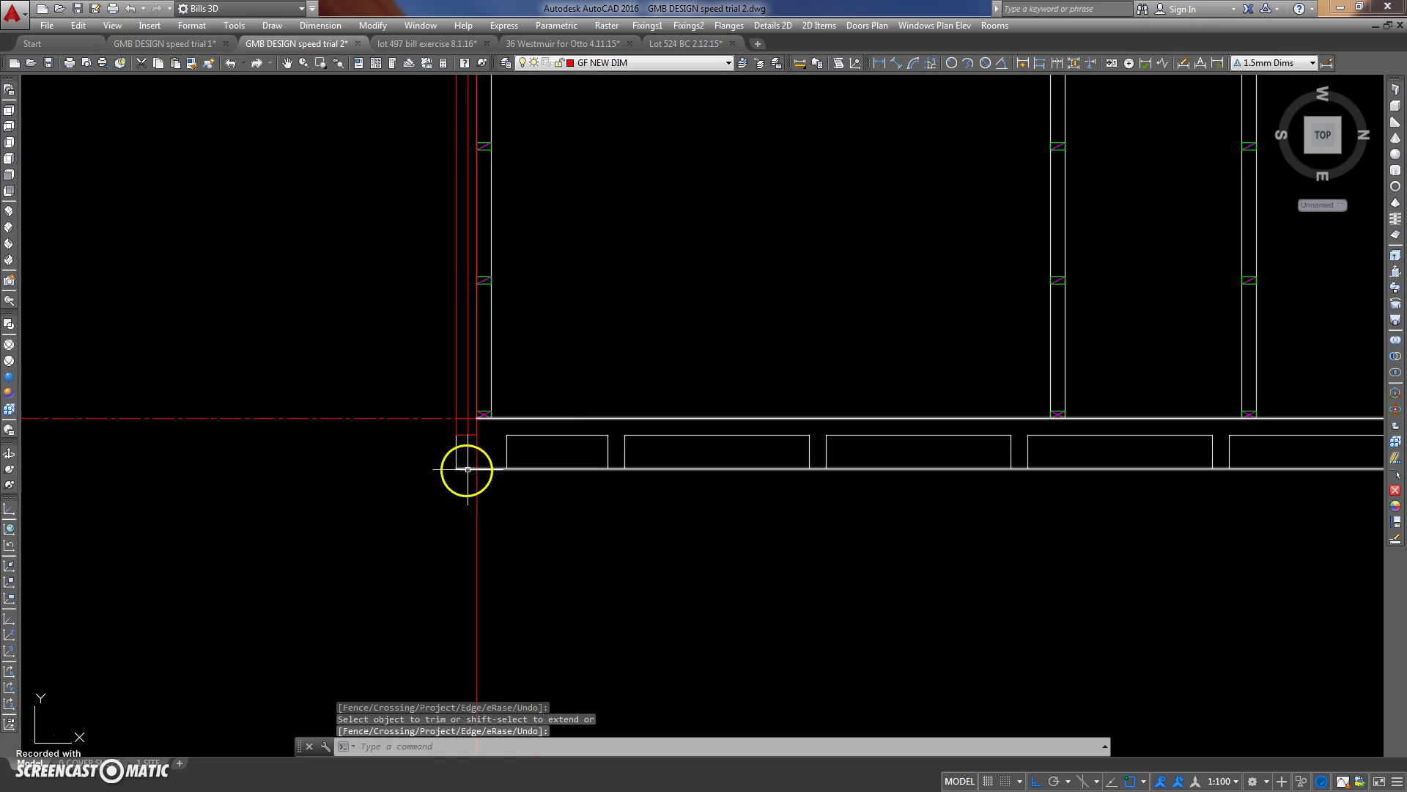
pyautogui.press('Return')
pyautogui.click(480, 493)
pyautogui.press('Delete')
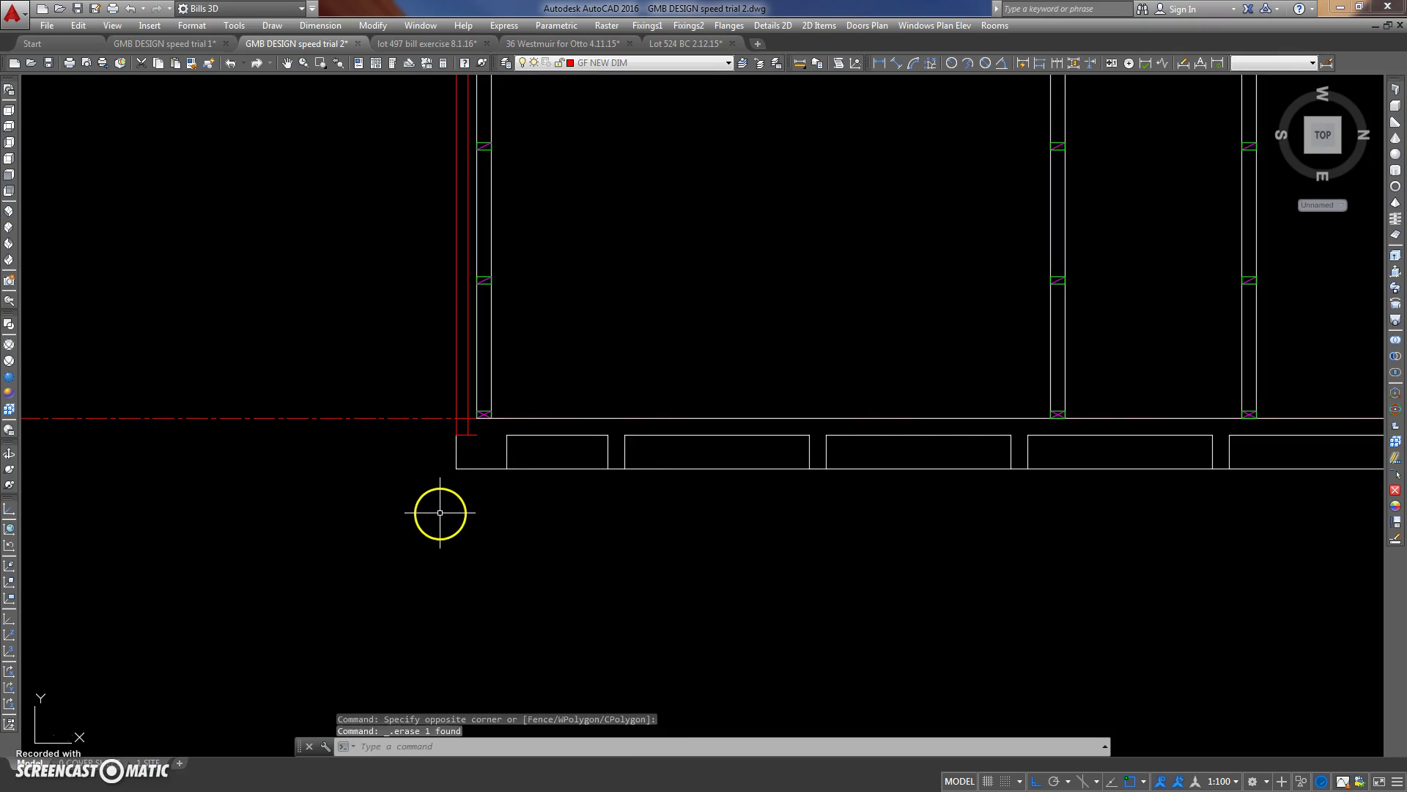
pyautogui.scroll(-2, 439, 487)
pyautogui.scroll(4, 464, 465)
pyautogui.scroll(6, 442, 467)
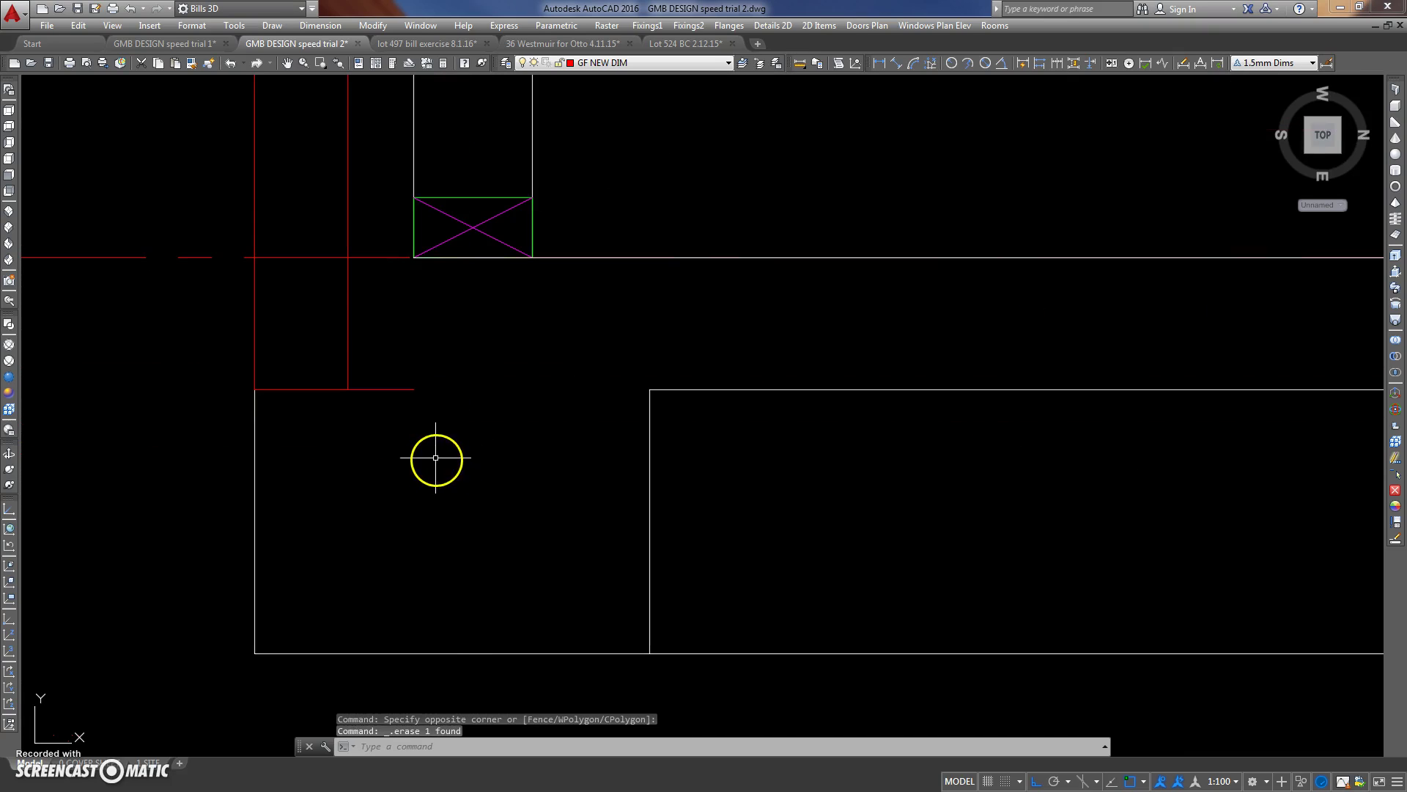
pyautogui.write('1')
# Close the red corner with a short vertical line, then zoom out to the whole section.
pyautogui.press('Return')
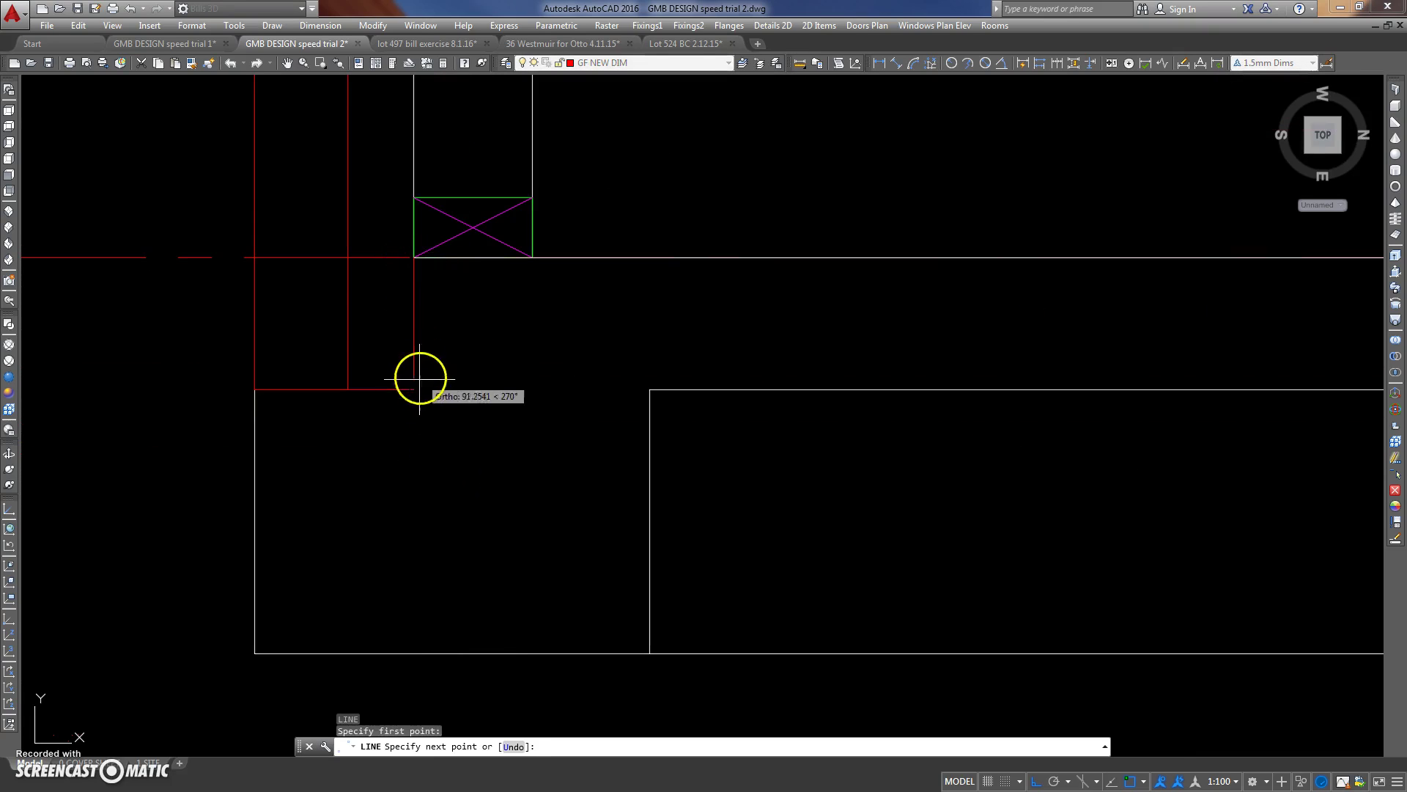
pyautogui.click(414, 390)
pyautogui.press('Return')
pyautogui.moveTo(418, 386); pyautogui.dragTo(541, 380, button='middle')
pyautogui.scroll(-3, 406, 364)
pyautogui.scroll(-3, 406, 364)
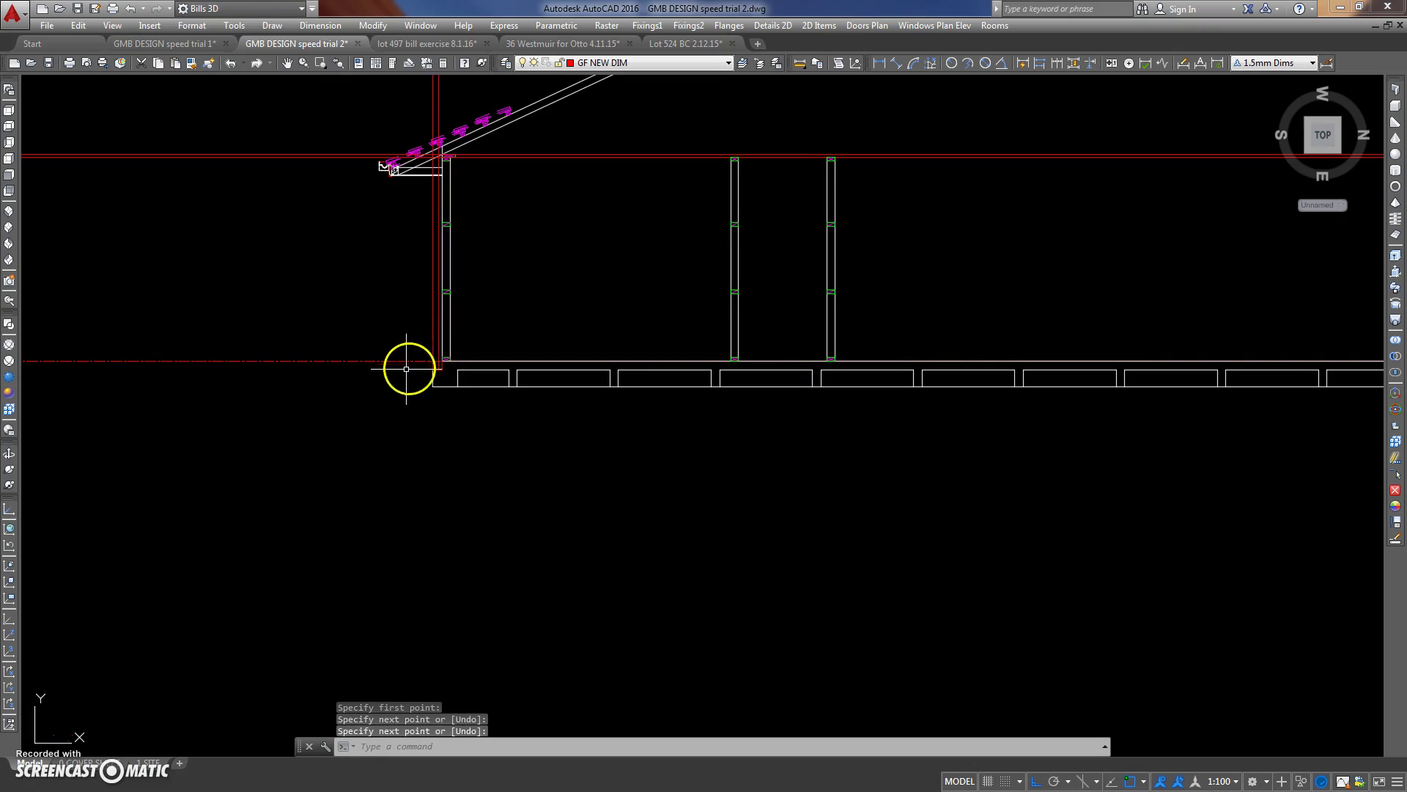
pyautogui.moveTo(396, 280); pyautogui.dragTo(391, 368, button='middle')
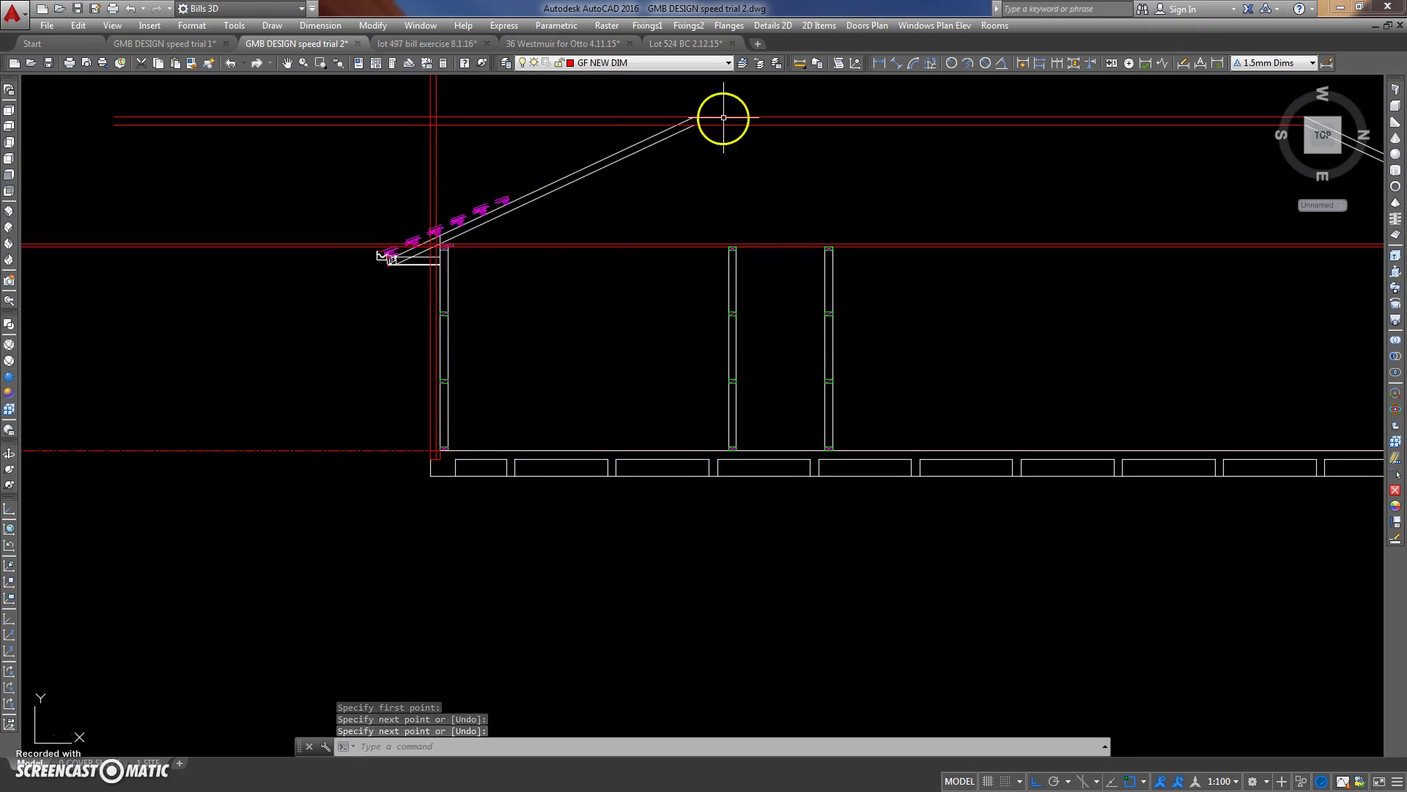
pyautogui.scroll(-3, 706, 293)
pyautogui.moveTo(865, 277); pyautogui.dragTo(636, 277, button='middle')
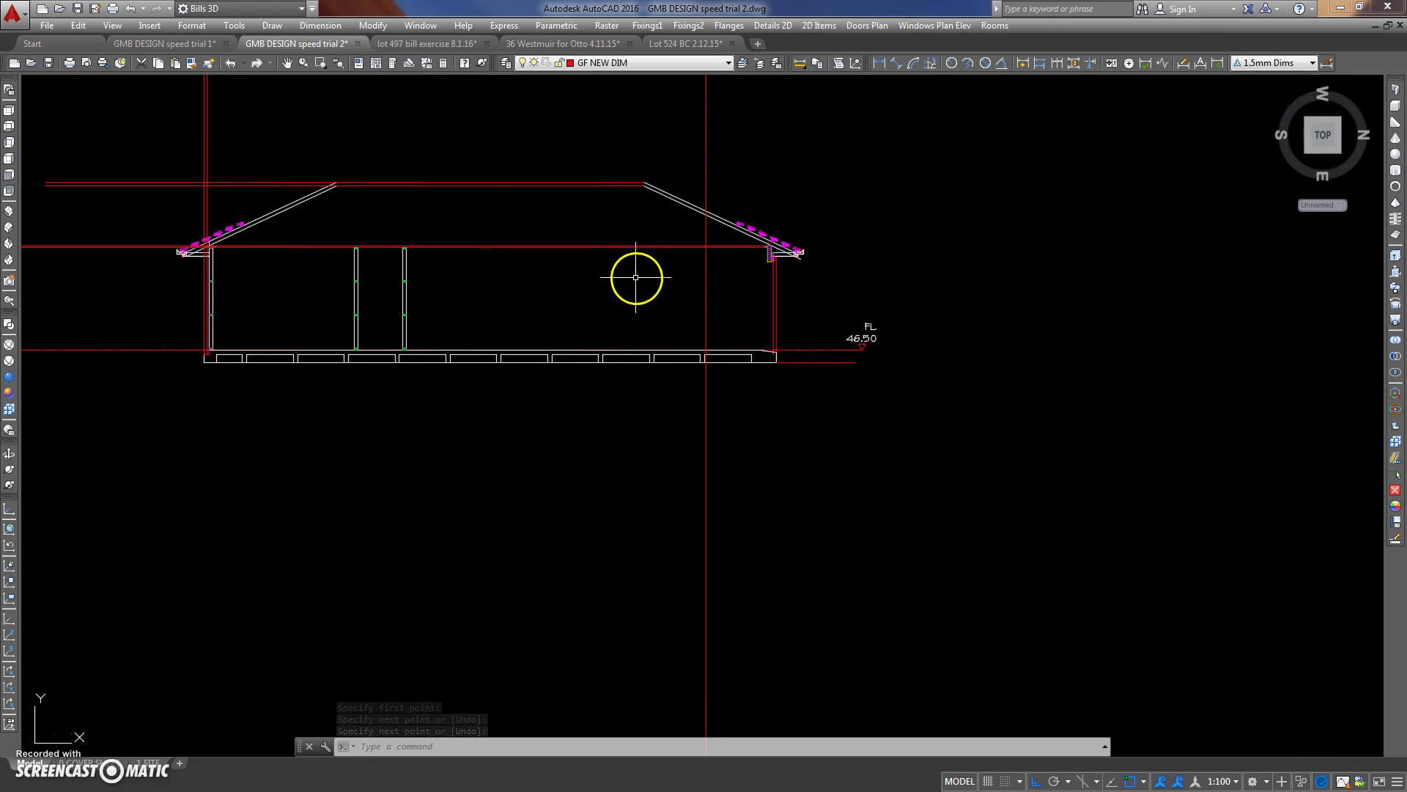
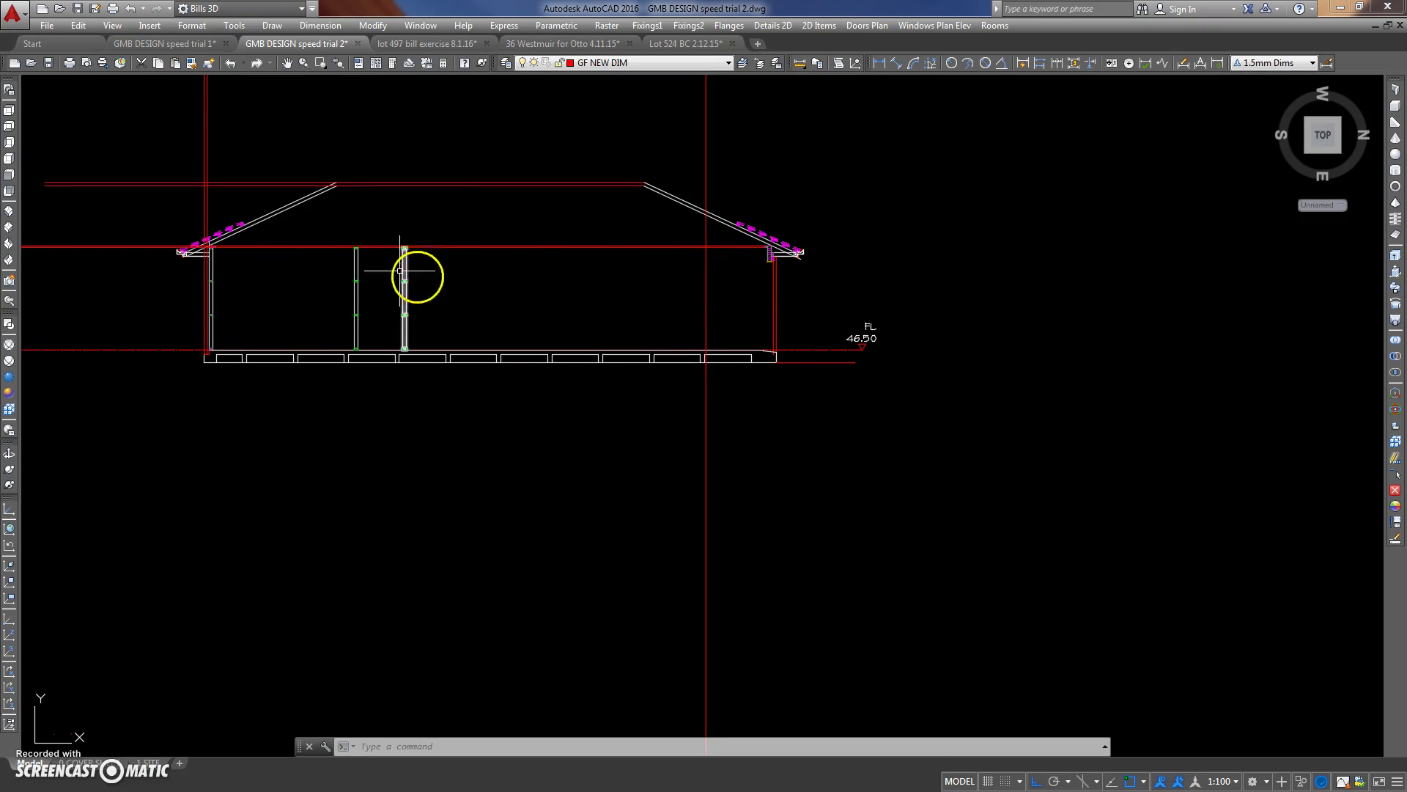
# Trim the red lines at the left wall corner back to the lower wall line.
pyautogui.scroll(5, 206, 251)
pyautogui.moveTo(205, 250); pyautogui.dragTo(332, 270, button='middle')
pyautogui.scroll(3, 332, 270)
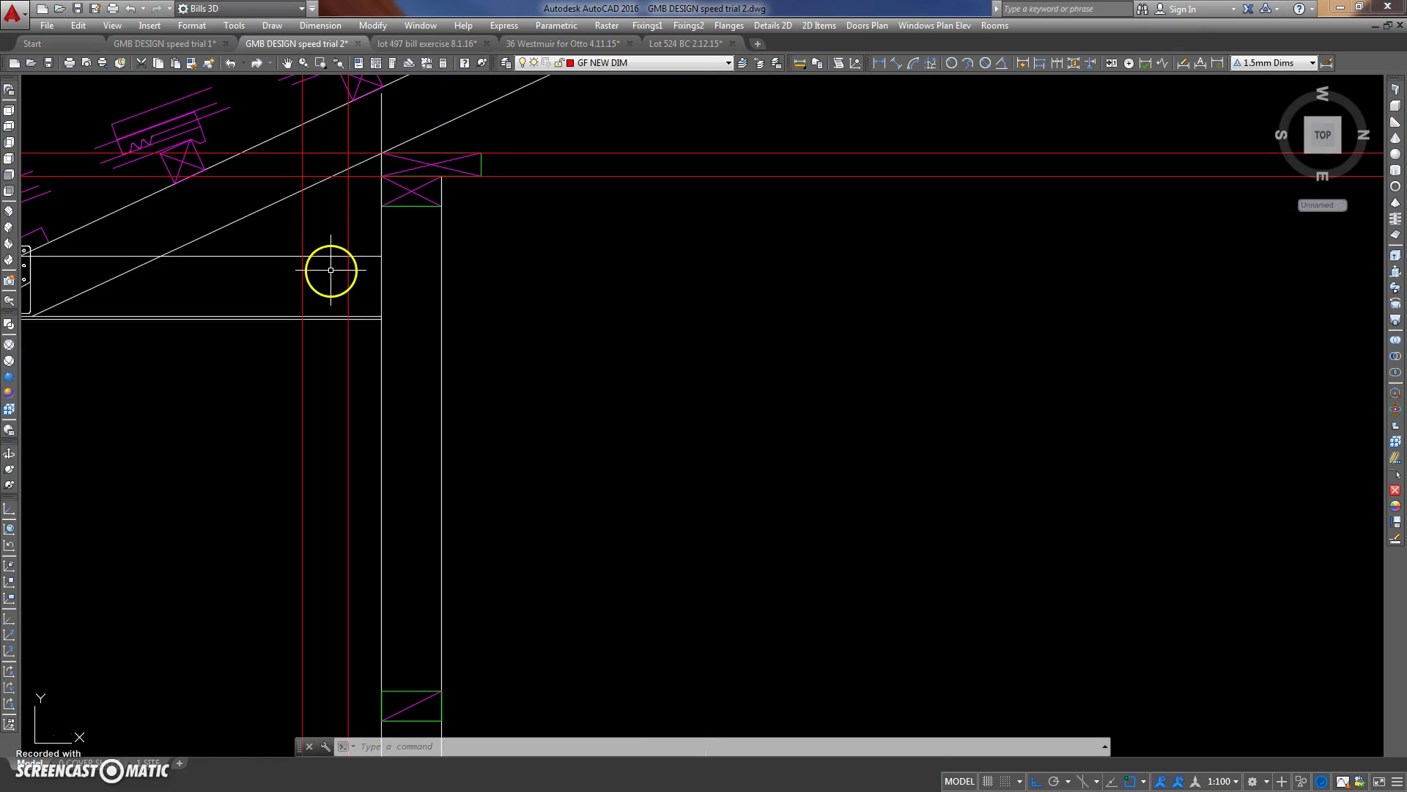
pyautogui.write('tr')
pyautogui.press('space')
pyautogui.scroll(3, 330, 315)
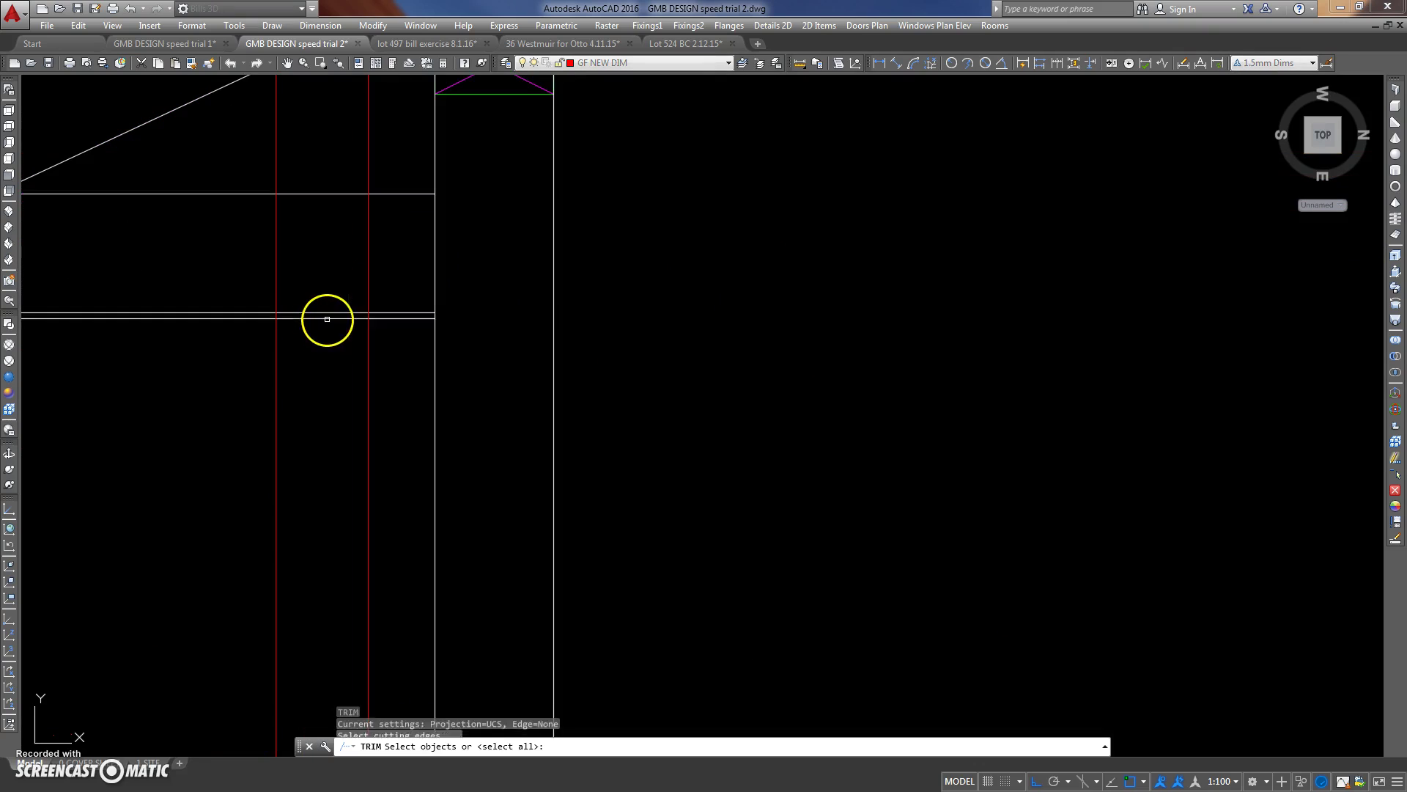
pyautogui.click(334, 317)
pyautogui.press('space')
pyautogui.click(383, 263)
pyautogui.click(207, 272)
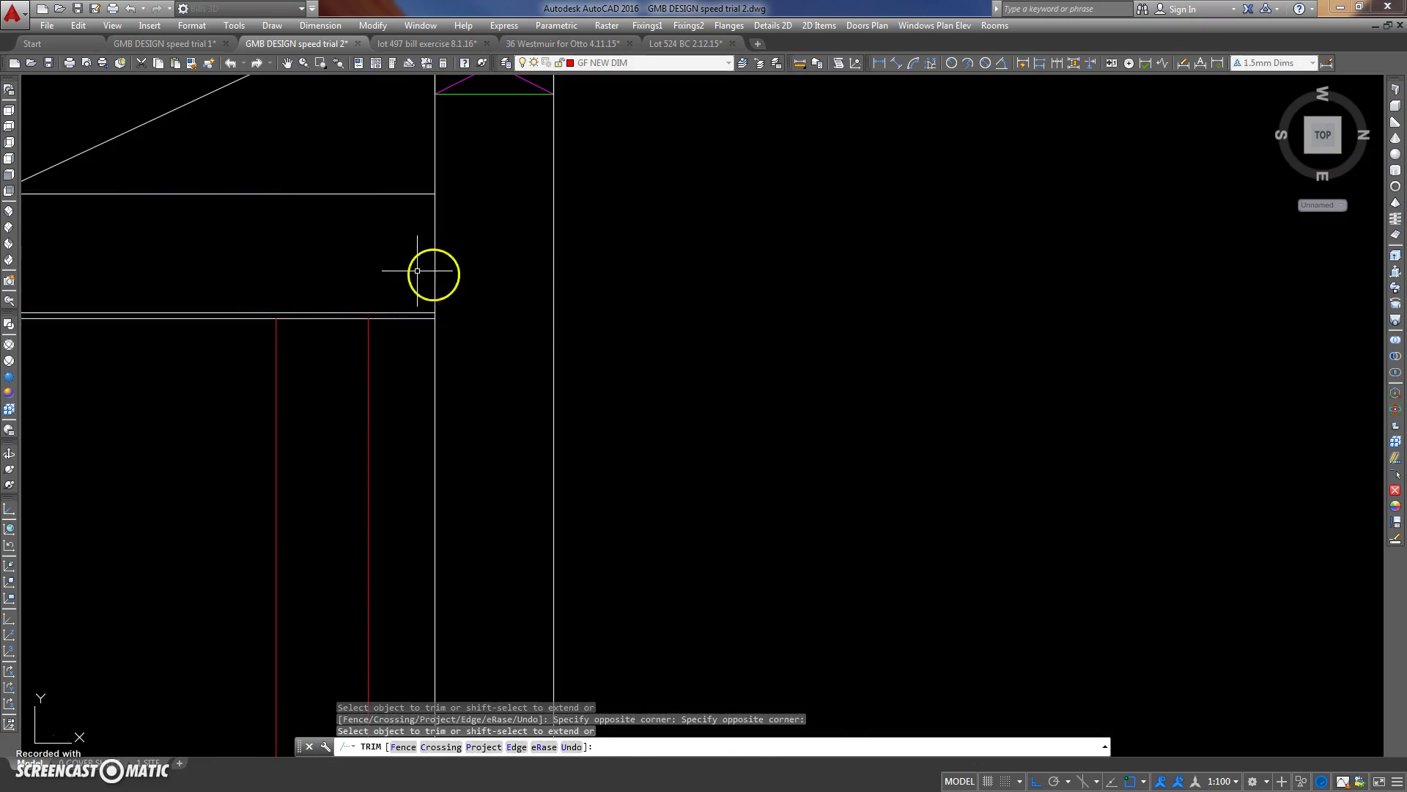
pyautogui.press('space')
# Trim the red lines near the left eave gutter back to the wall line.
pyautogui.scroll(-5, 684, 305)
pyautogui.scroll(-1, 499, 300)
pyautogui.moveTo(499, 300)
pyautogui.mouseDown(button='middle')
pyautogui.moveTo(338, 302)
pyautogui.moveTo(305, 279)
pyautogui.mouseUp(button='middle')
pyautogui.scroll(6, 305, 279)
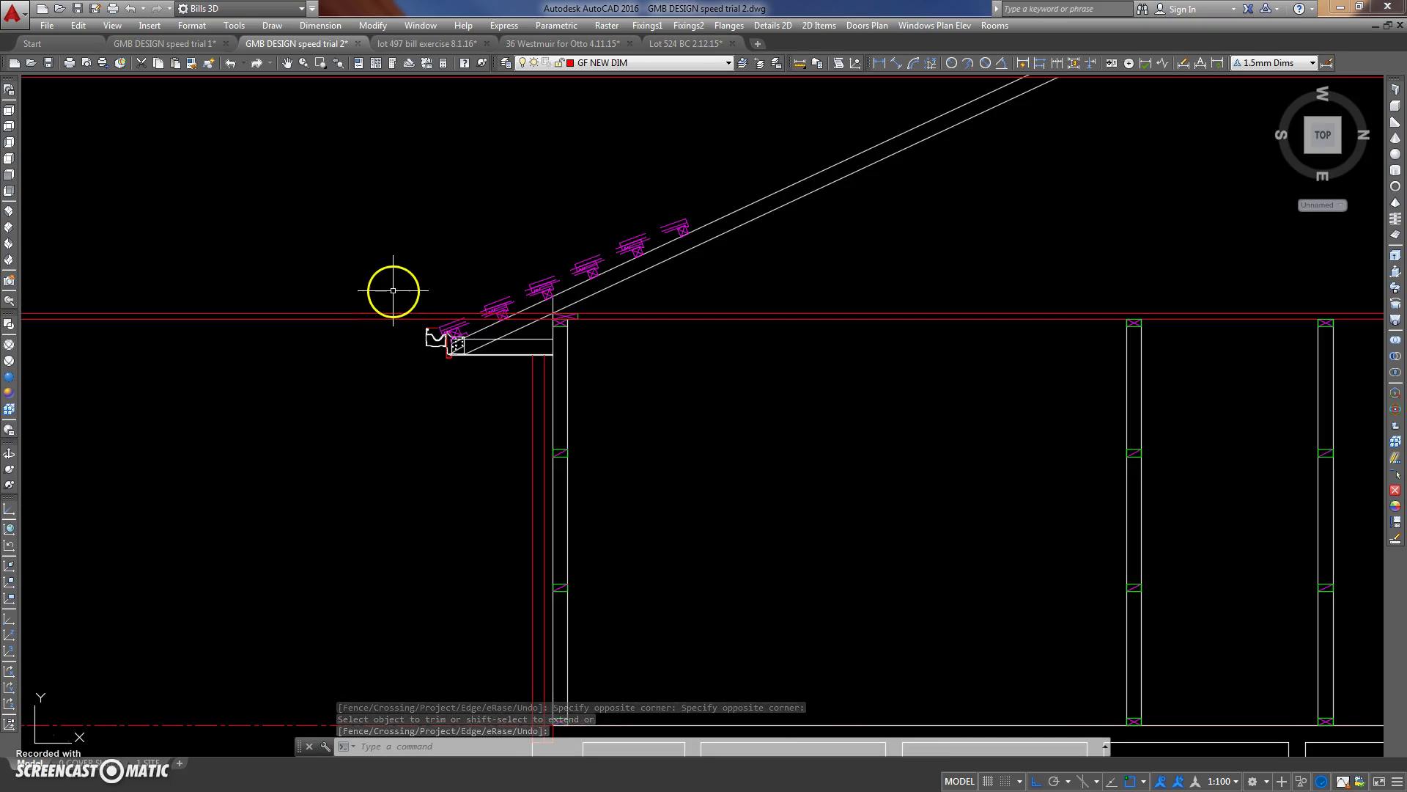
pyautogui.press('space')
pyautogui.scroll(3, 561, 297)
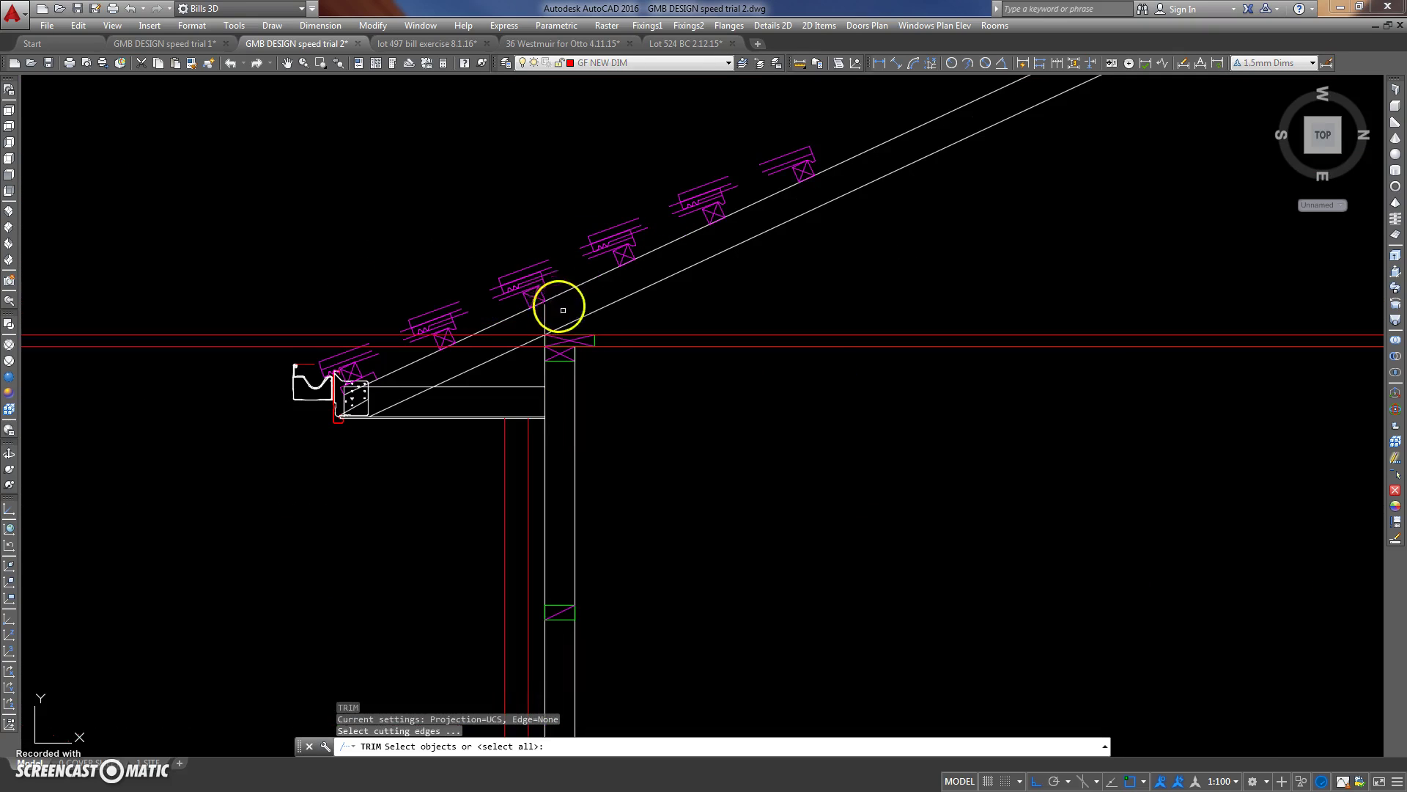
pyautogui.click(544, 315)
pyautogui.press('space')
pyautogui.click(308, 311)
pyautogui.click(242, 348)
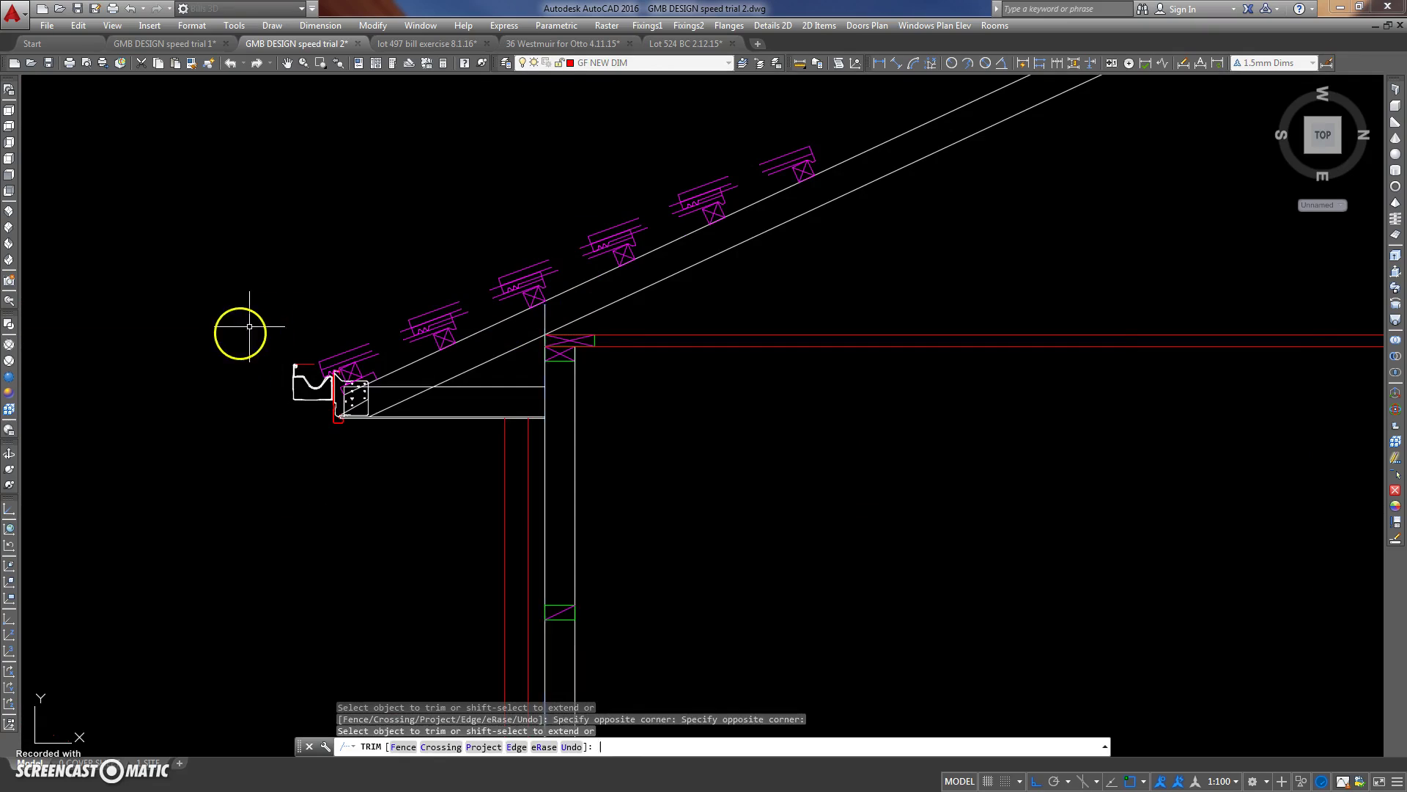
pyautogui.press('space')
pyautogui.scroll(-5, 669, 327)
pyautogui.moveTo(669, 327); pyautogui.dragTo(496, 313, button='middle')
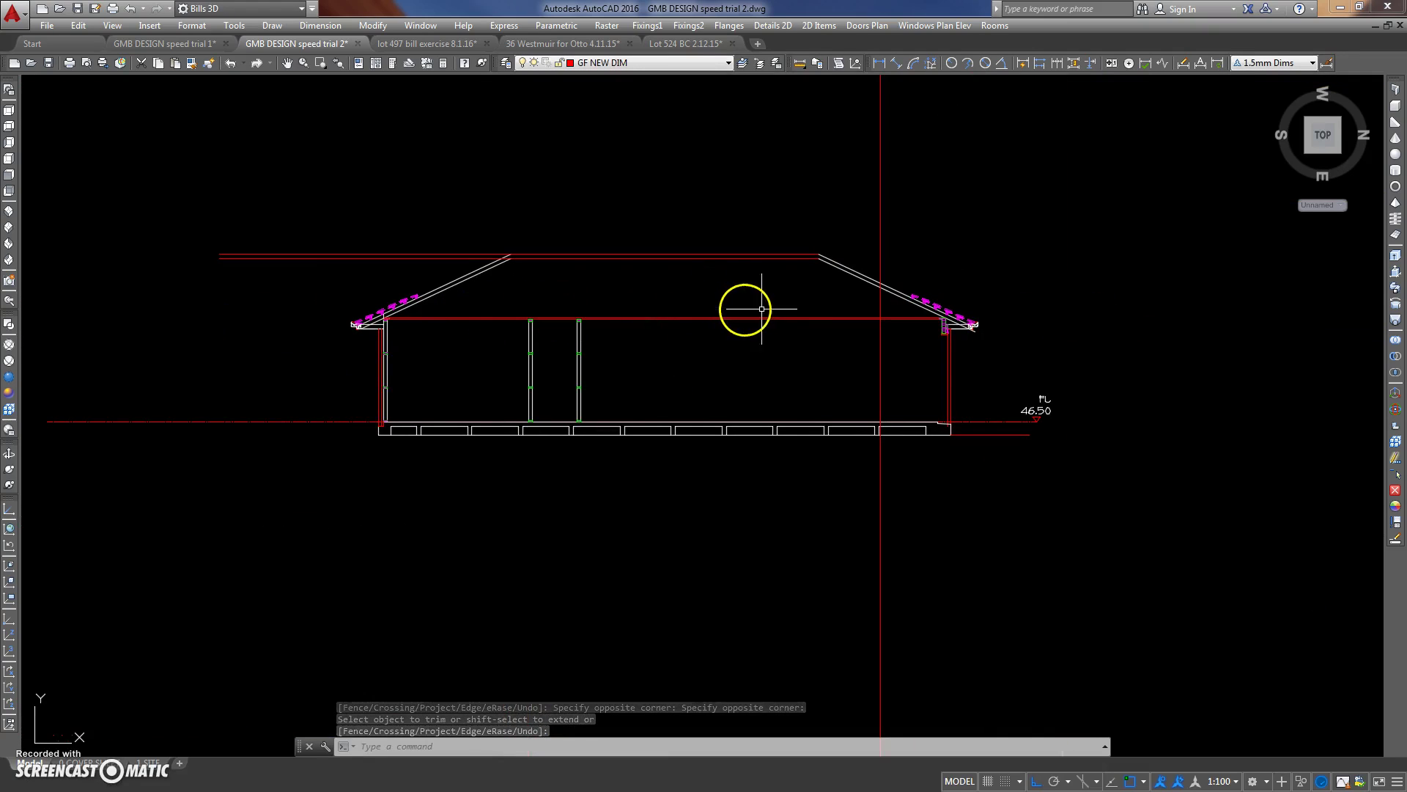
# Explode the floor slab polyline and delete its short stepped end beside FL 46.50.
pyautogui.scroll(-3, 804, 310)
pyautogui.moveTo(788, 270); pyautogui.dragTo(756, 308, button='middle')
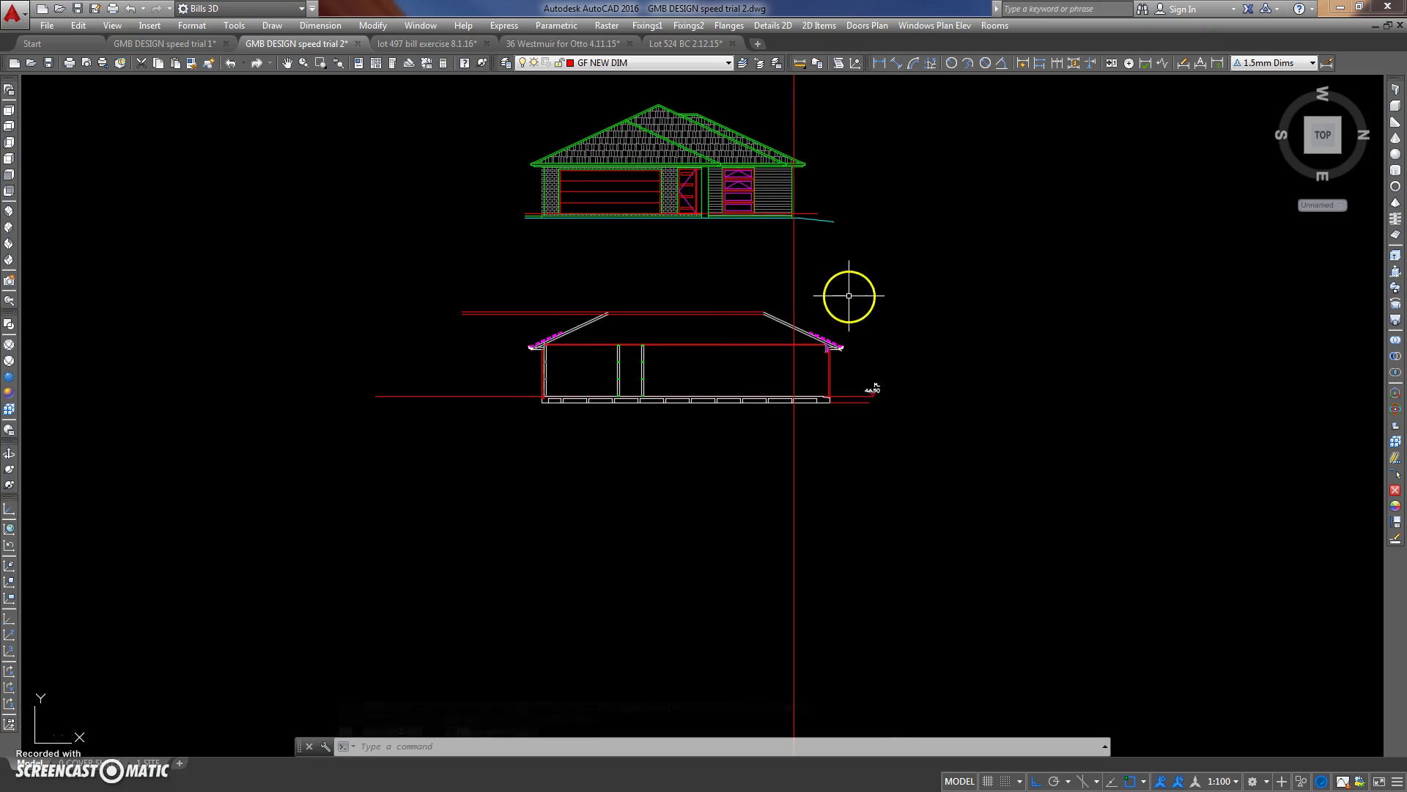
pyautogui.moveTo(848, 295); pyautogui.dragTo(669, 289, button='middle')
pyautogui.scroll(3, 681, 300)
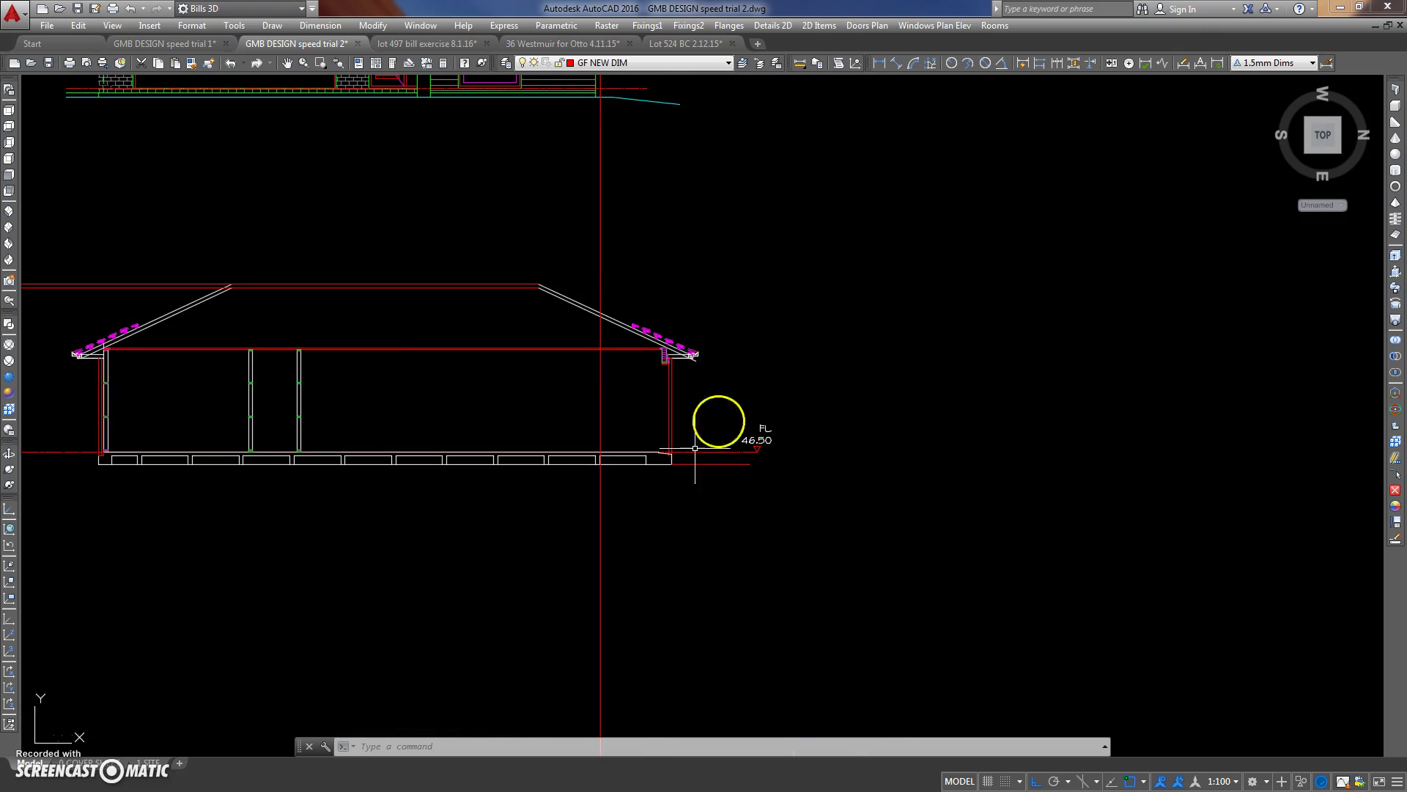
pyautogui.scroll(5, 695, 448)
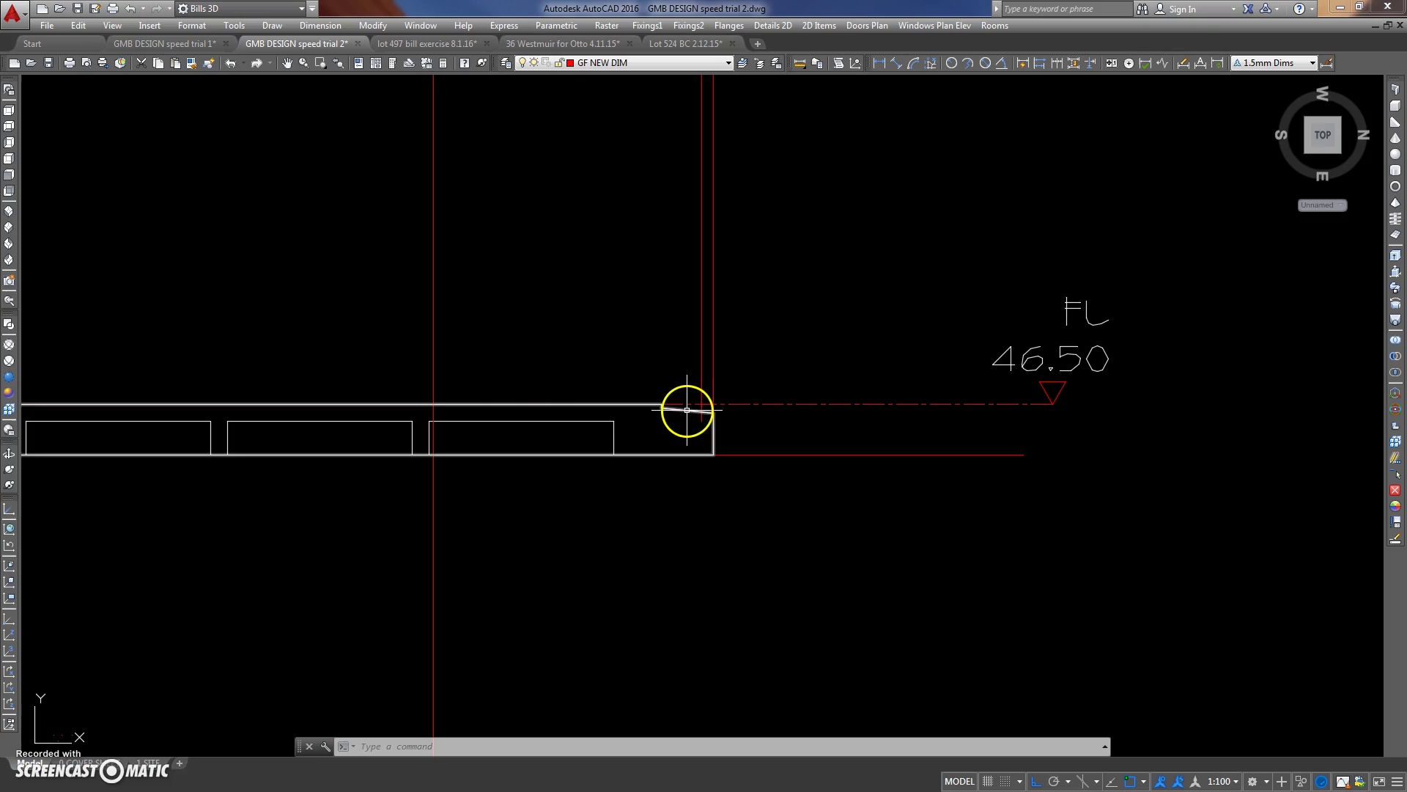
pyautogui.press('Escape')
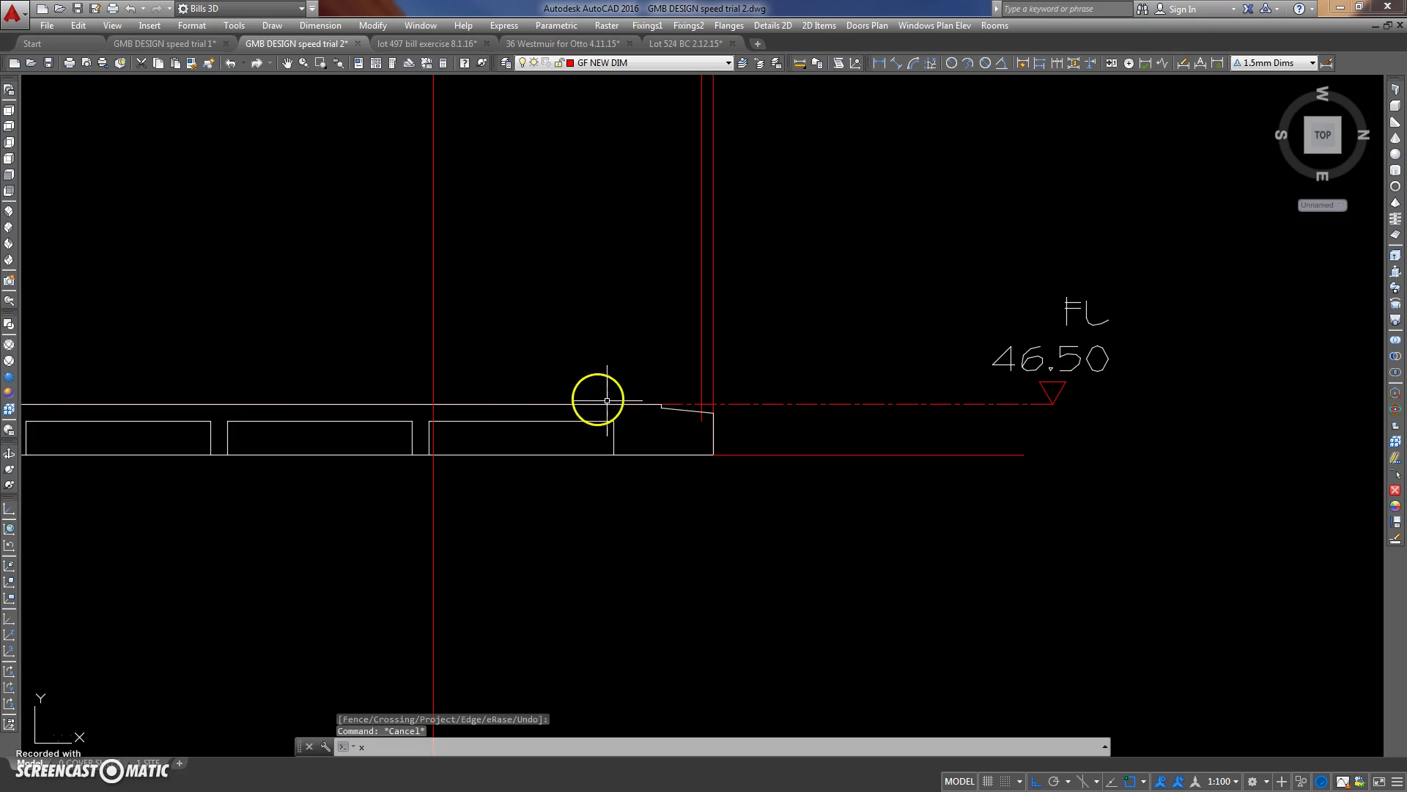
pyautogui.press('Return')
pyautogui.click(689, 411)
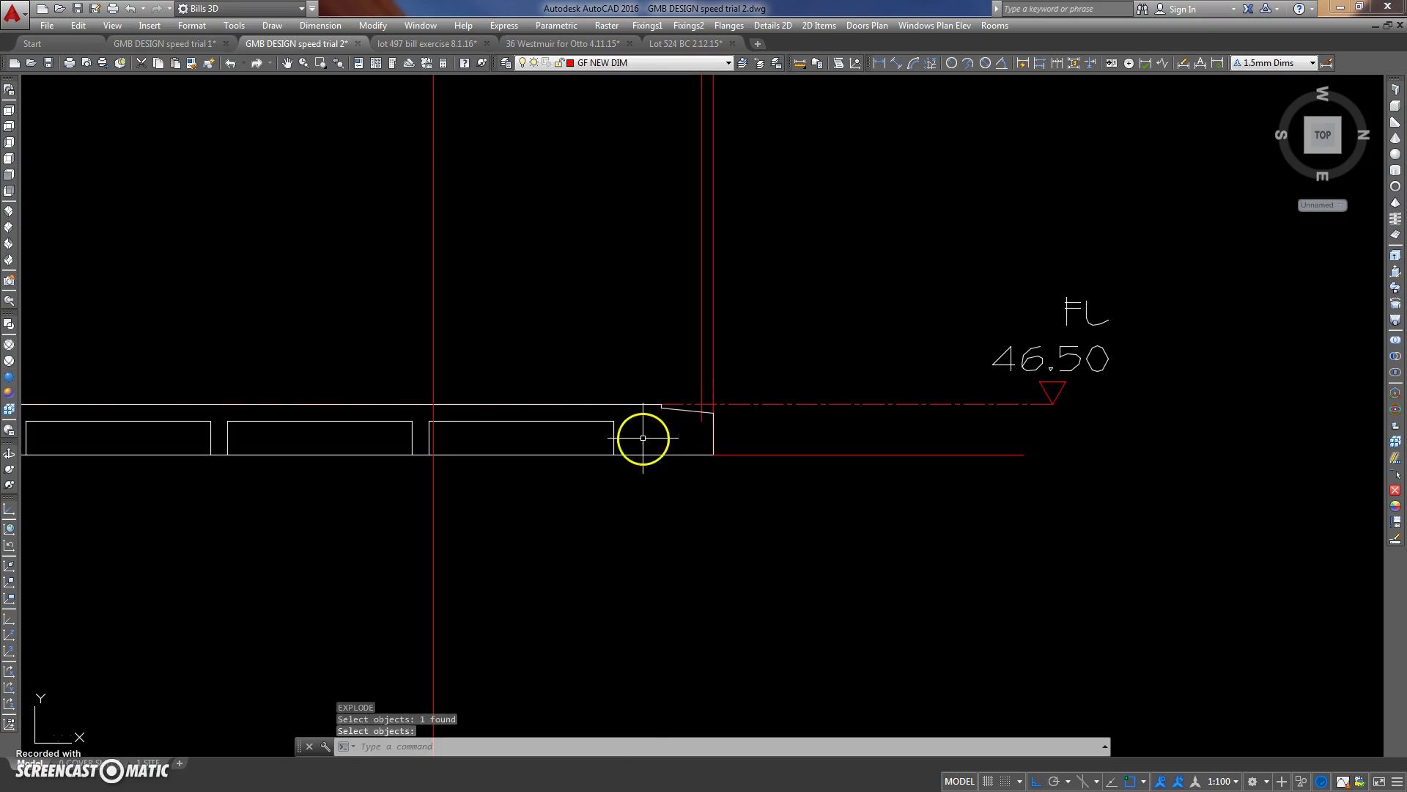
pyautogui.press('Return')
pyautogui.moveTo(642, 437); pyautogui.dragTo(777, 362)
pyautogui.press('Delete')
pyautogui.scroll(-5, 726, 359)
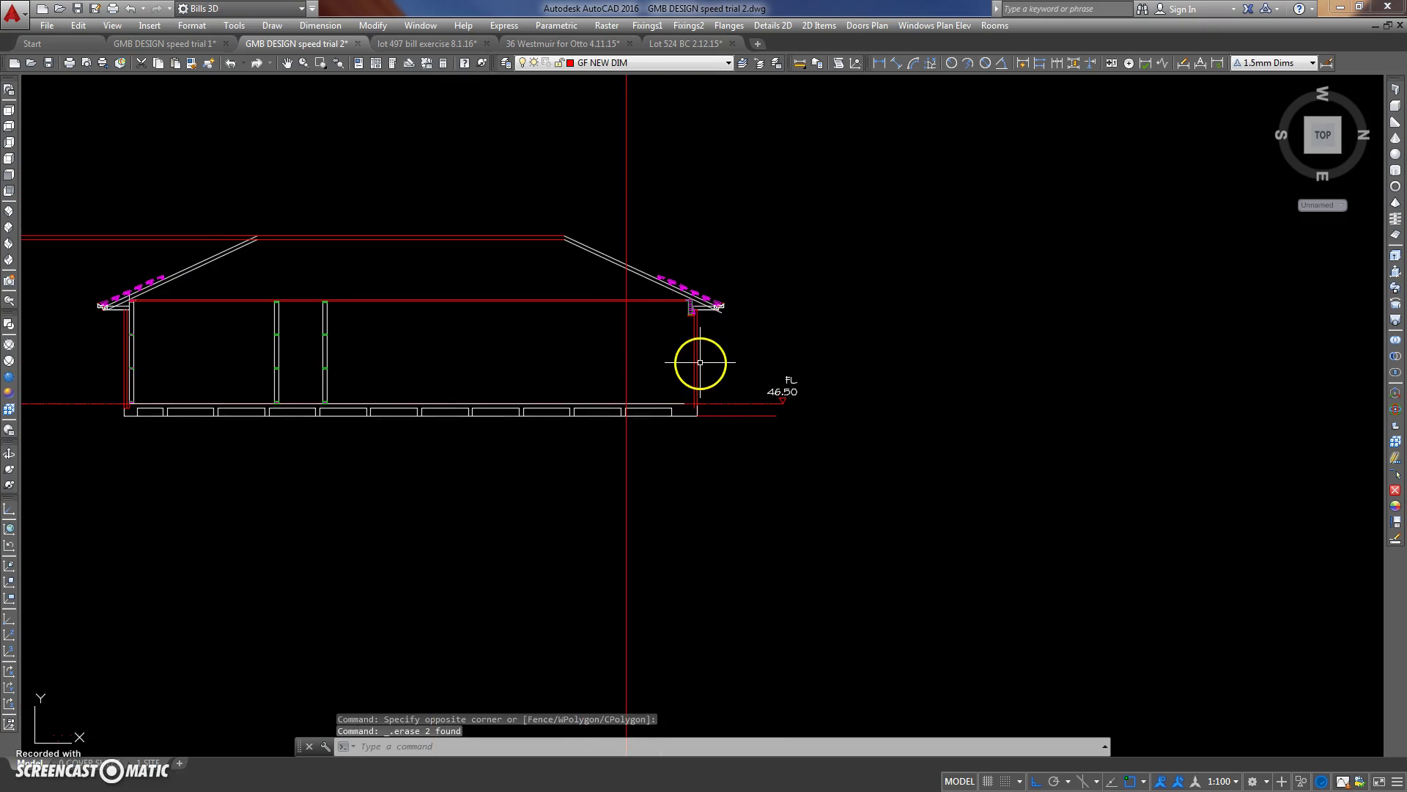
# Erase the right-hand eave framing.
pyautogui.scroll(5, 700, 362)
pyautogui.scroll(3, 684, 305)
pyautogui.click(629, 388)
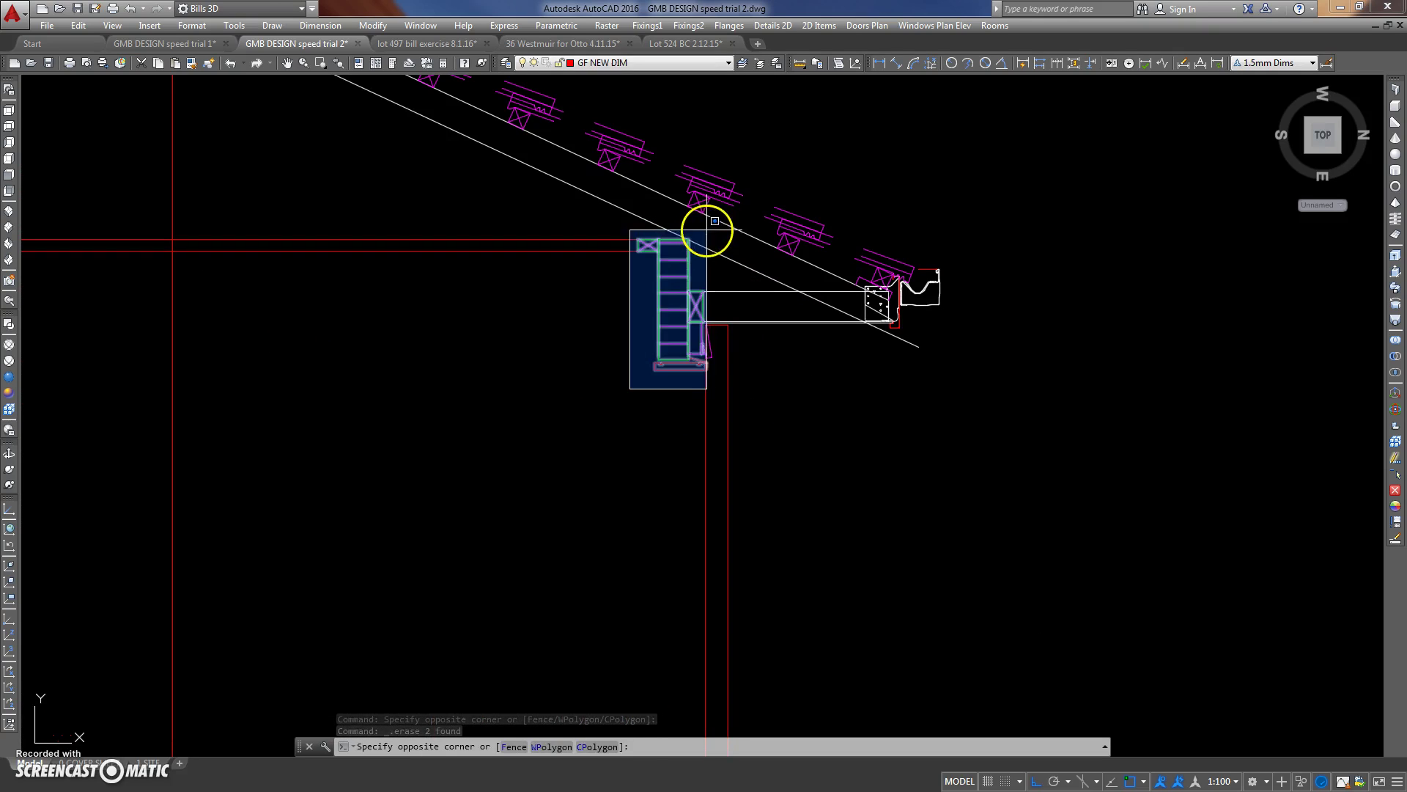
pyautogui.click(707, 231)
pyautogui.press('Delete')
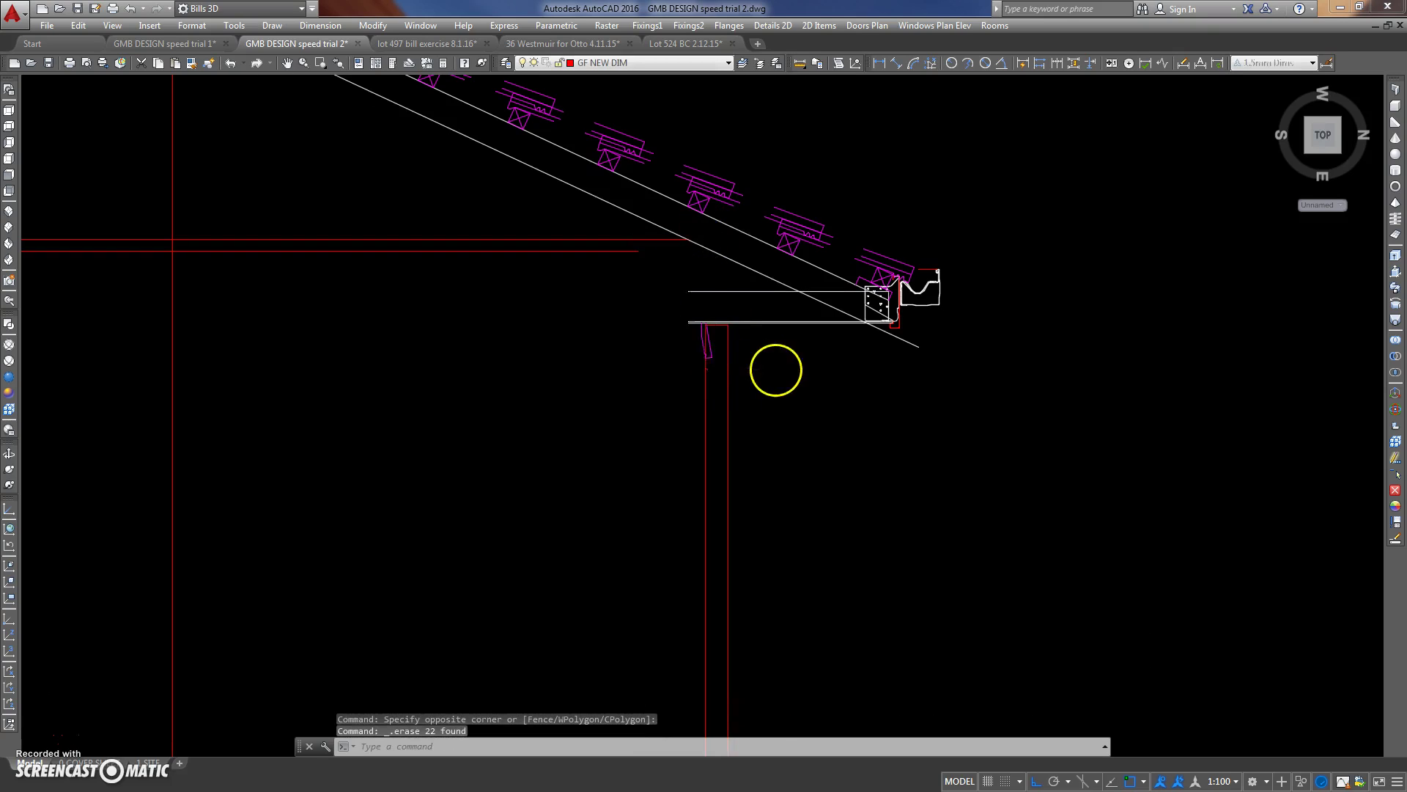
# Erase the right roof slope lines and right wall post lines, keeping the long red line.
pyautogui.scroll(-6, 733, 329)
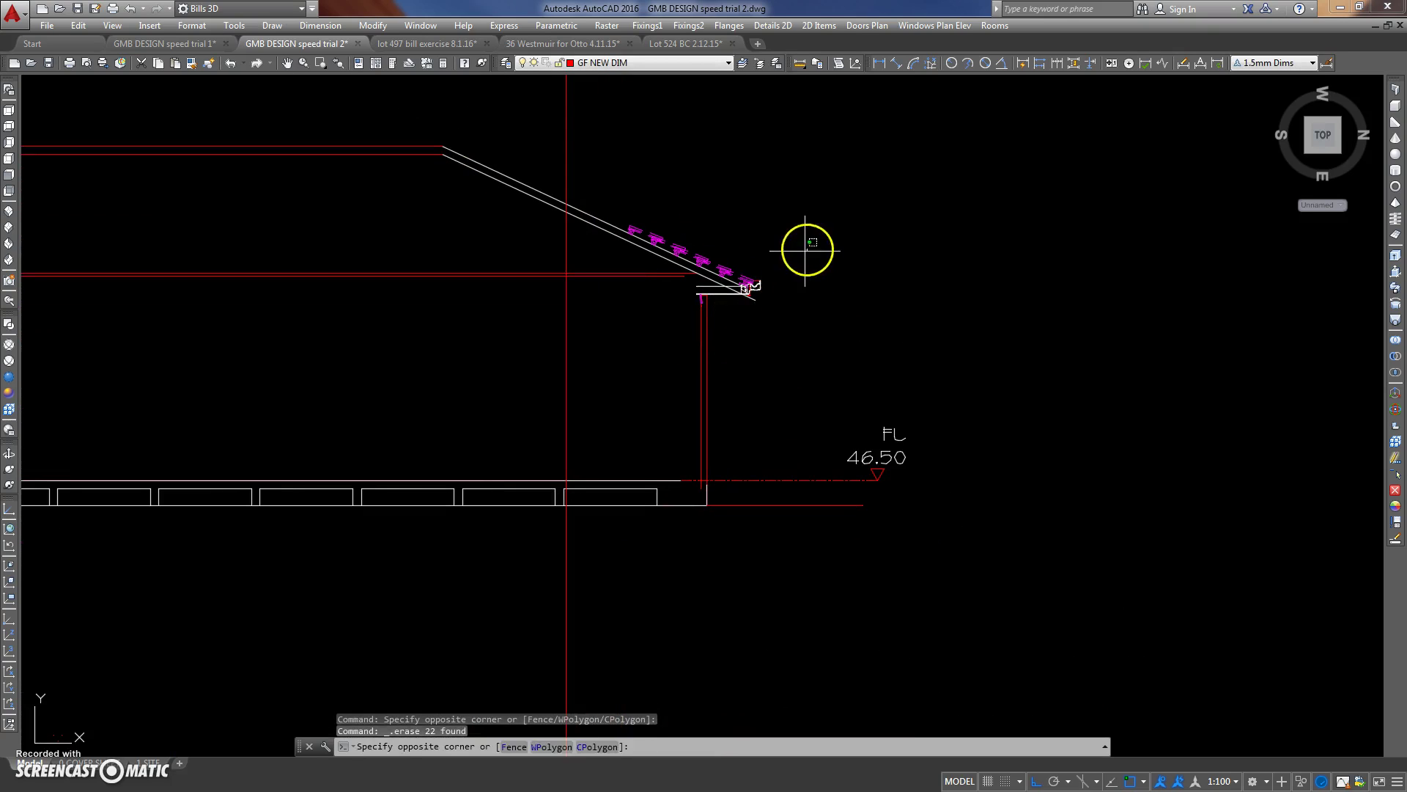
pyautogui.click(807, 245)
pyautogui.click(719, 340)
pyautogui.click(754, 323)
pyautogui.click(660, 376)
pyautogui.click(778, 268)
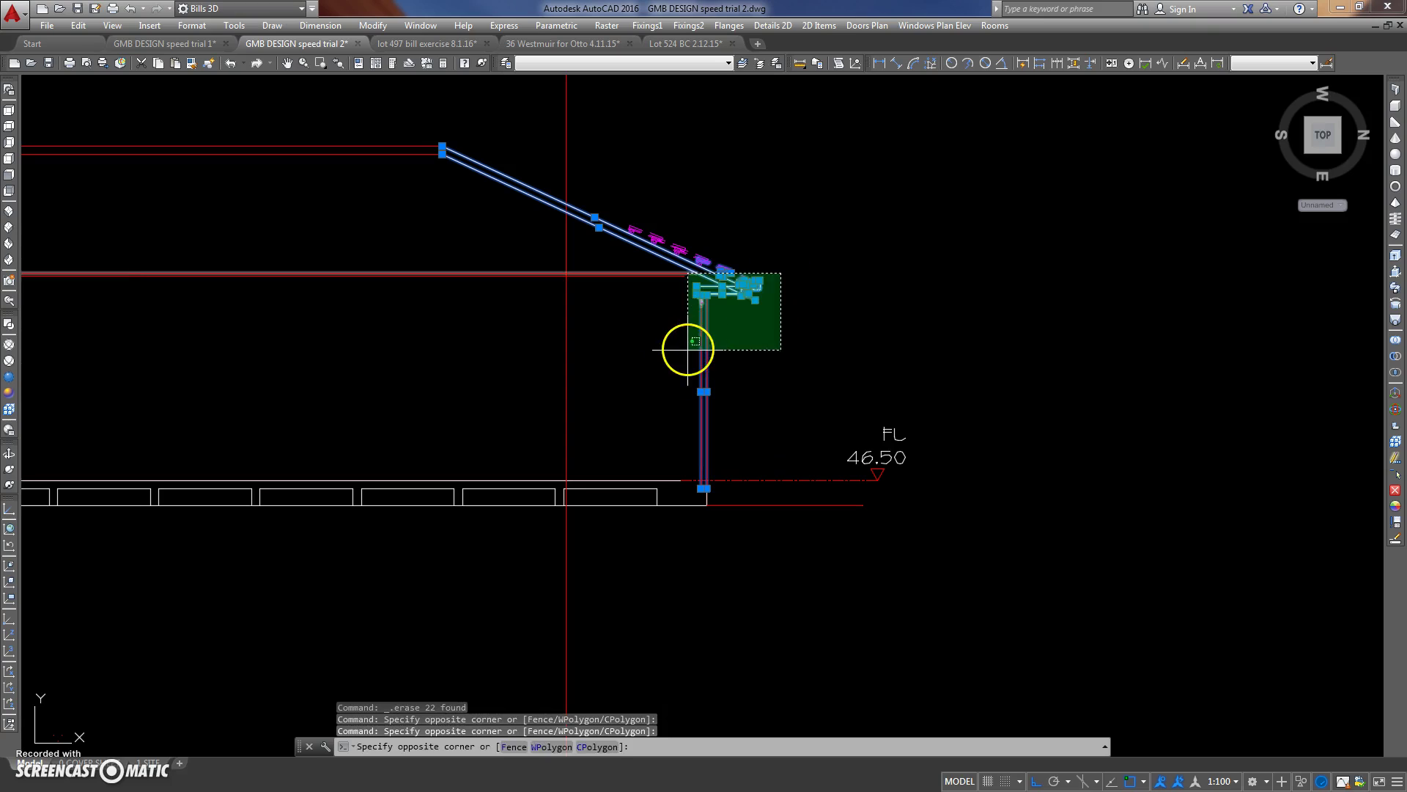
pyautogui.click(689, 346)
pyautogui.keyDown('shift'); pyautogui.click(425, 272); pyautogui.keyUp('shift')
pyautogui.press('Delete')
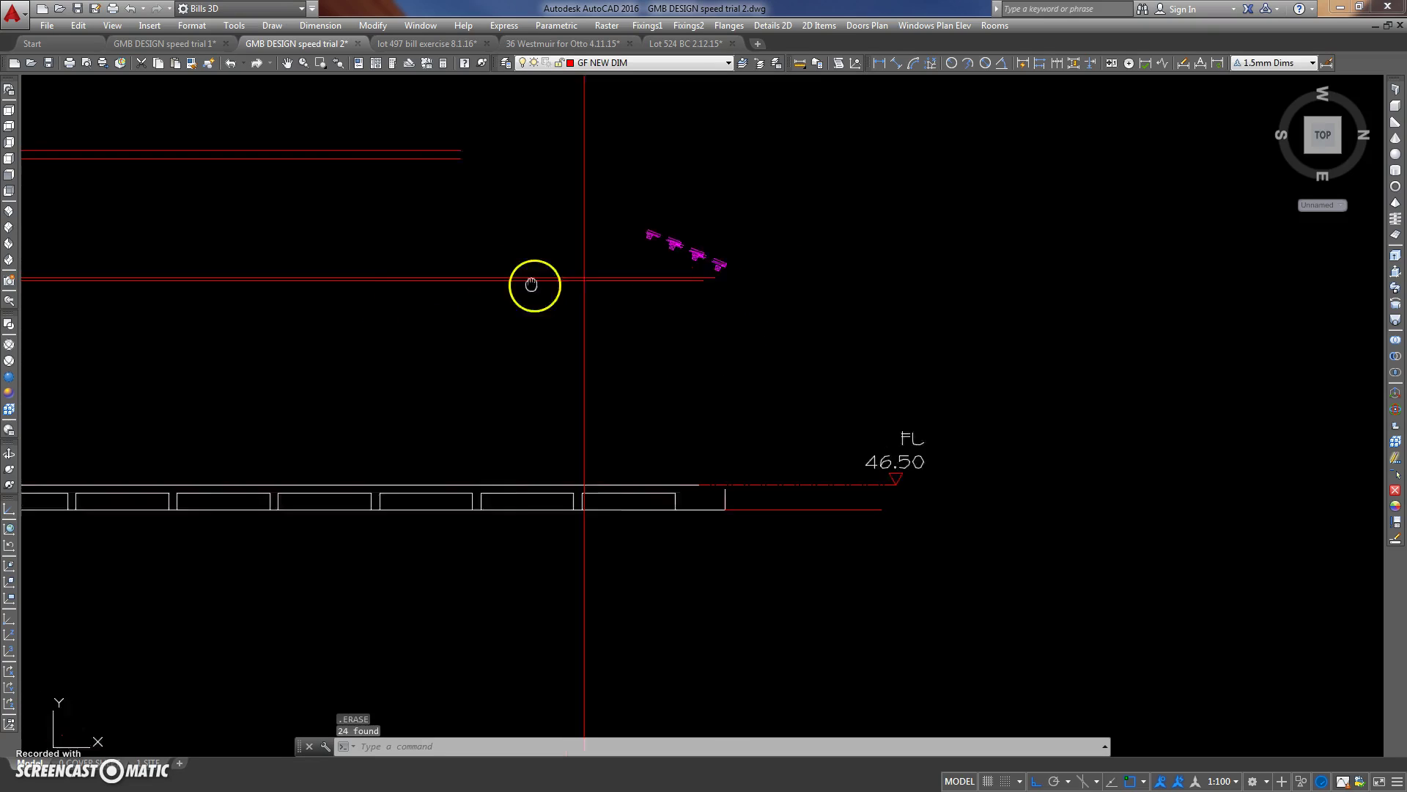
# Erase the leftover magenta tile battens on the right side.
pyautogui.moveTo(535, 286); pyautogui.dragTo(649, 295, button='middle')
pyautogui.click(719, 293)
pyautogui.click(901, 165)
pyautogui.press('Delete')
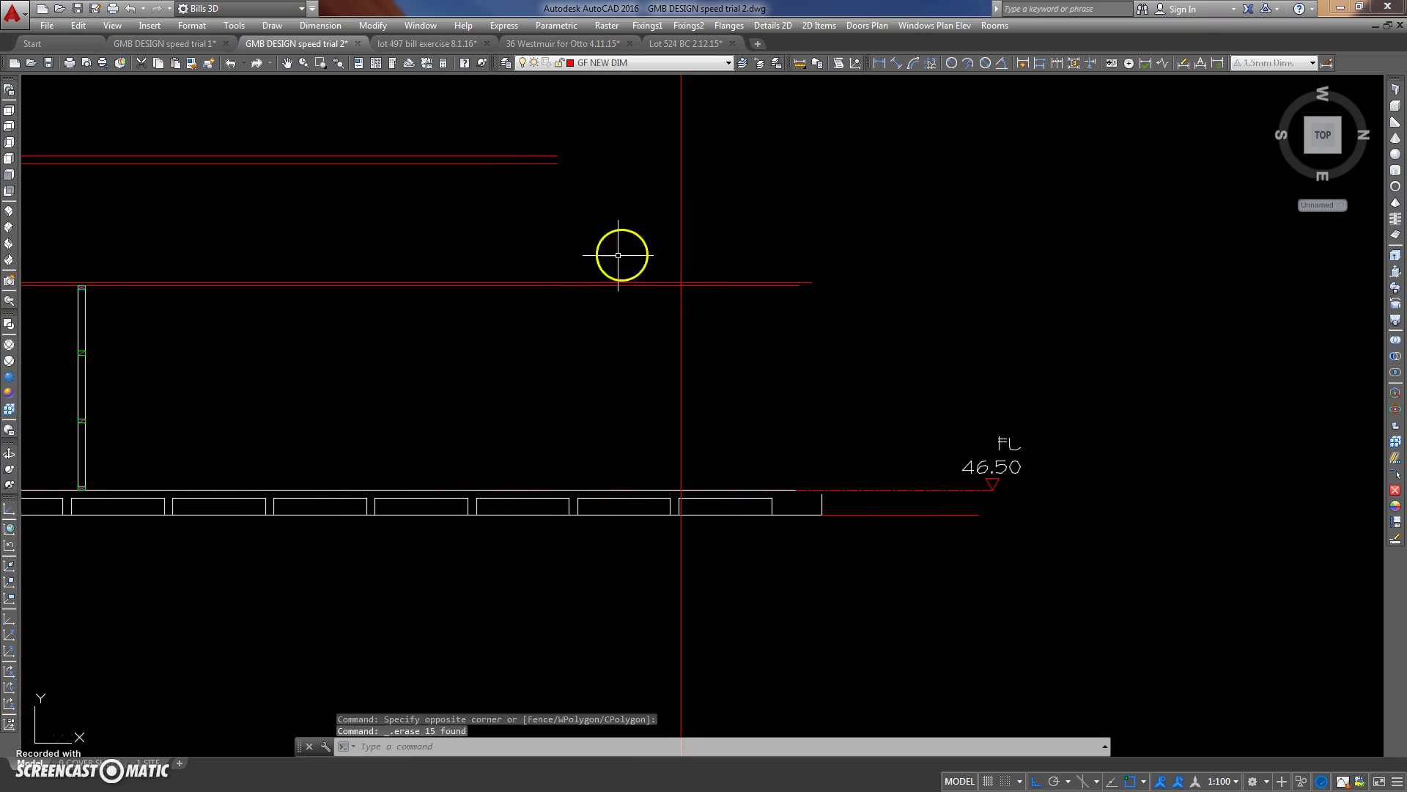
pyautogui.scroll(-3, 747, 276)
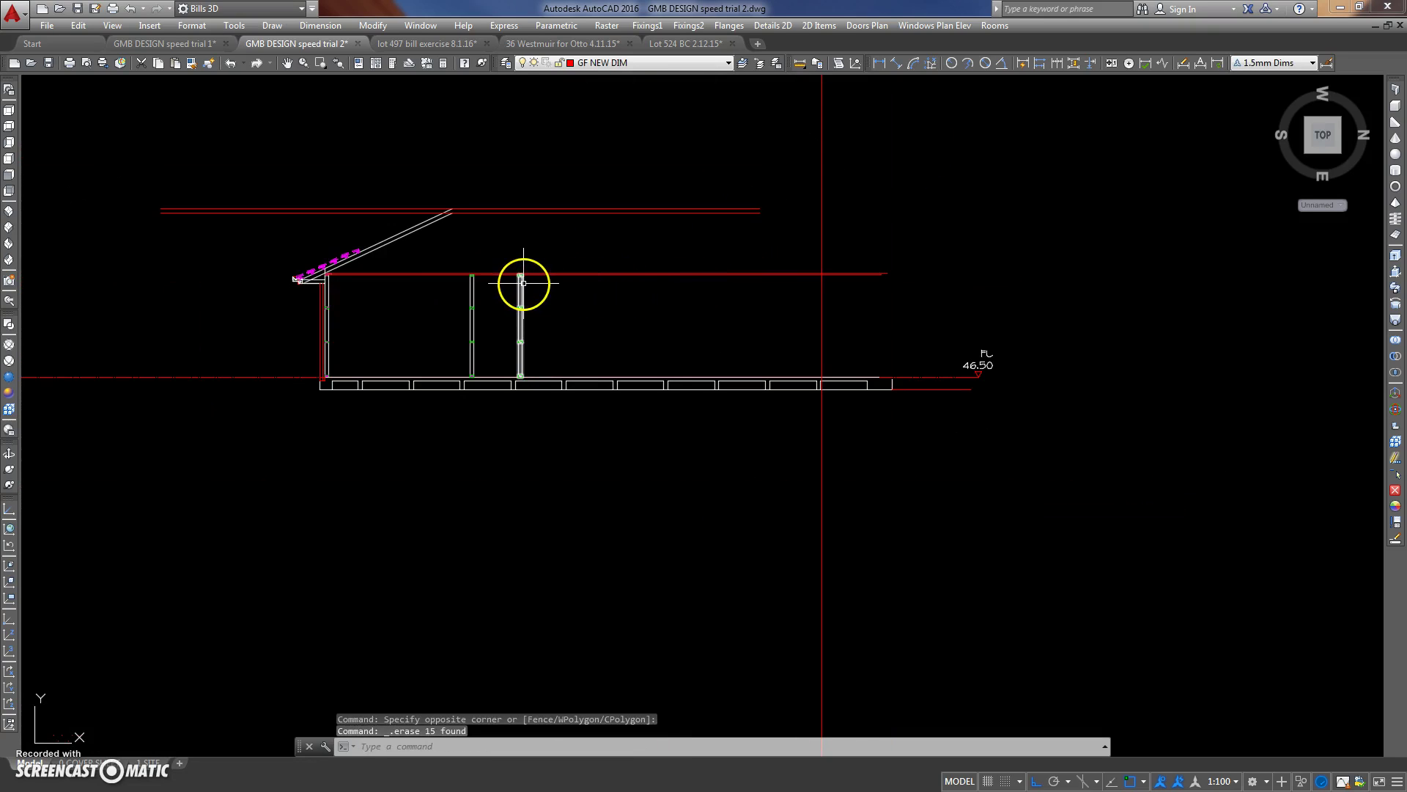
# Start MIRROR and select the left wall, rafter and eave pieces.
pyautogui.scroll(3, 341, 343)
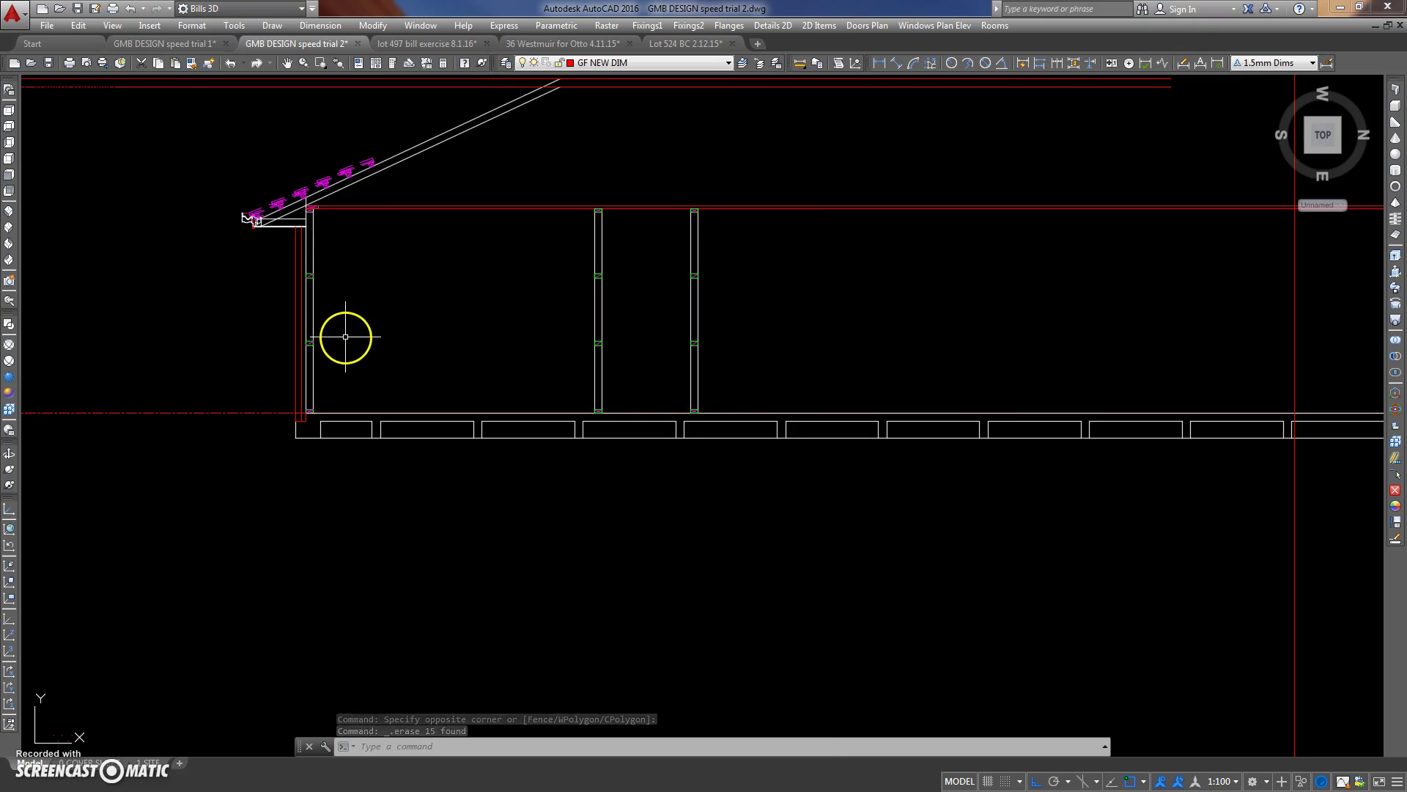
pyautogui.write('emi')
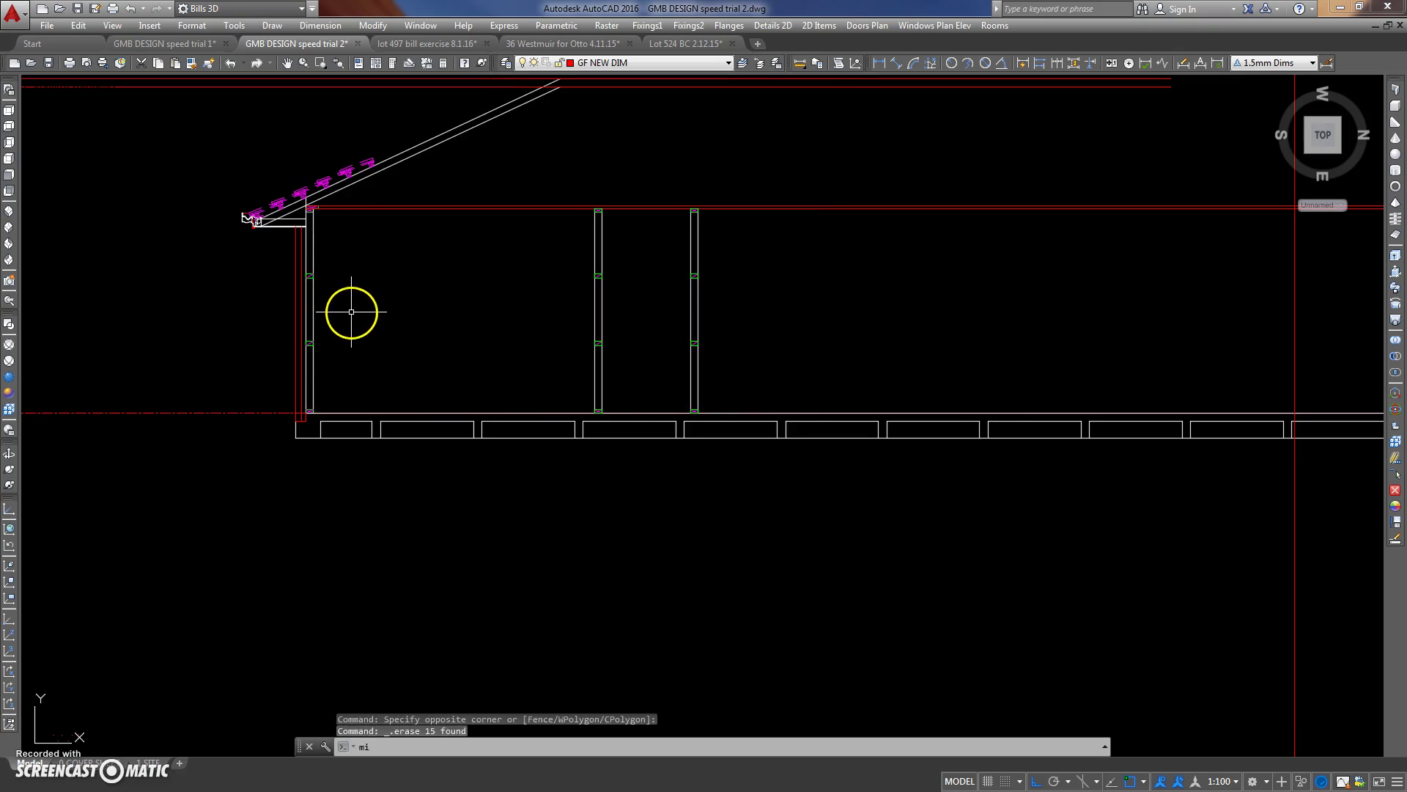
pyautogui.press('Return')
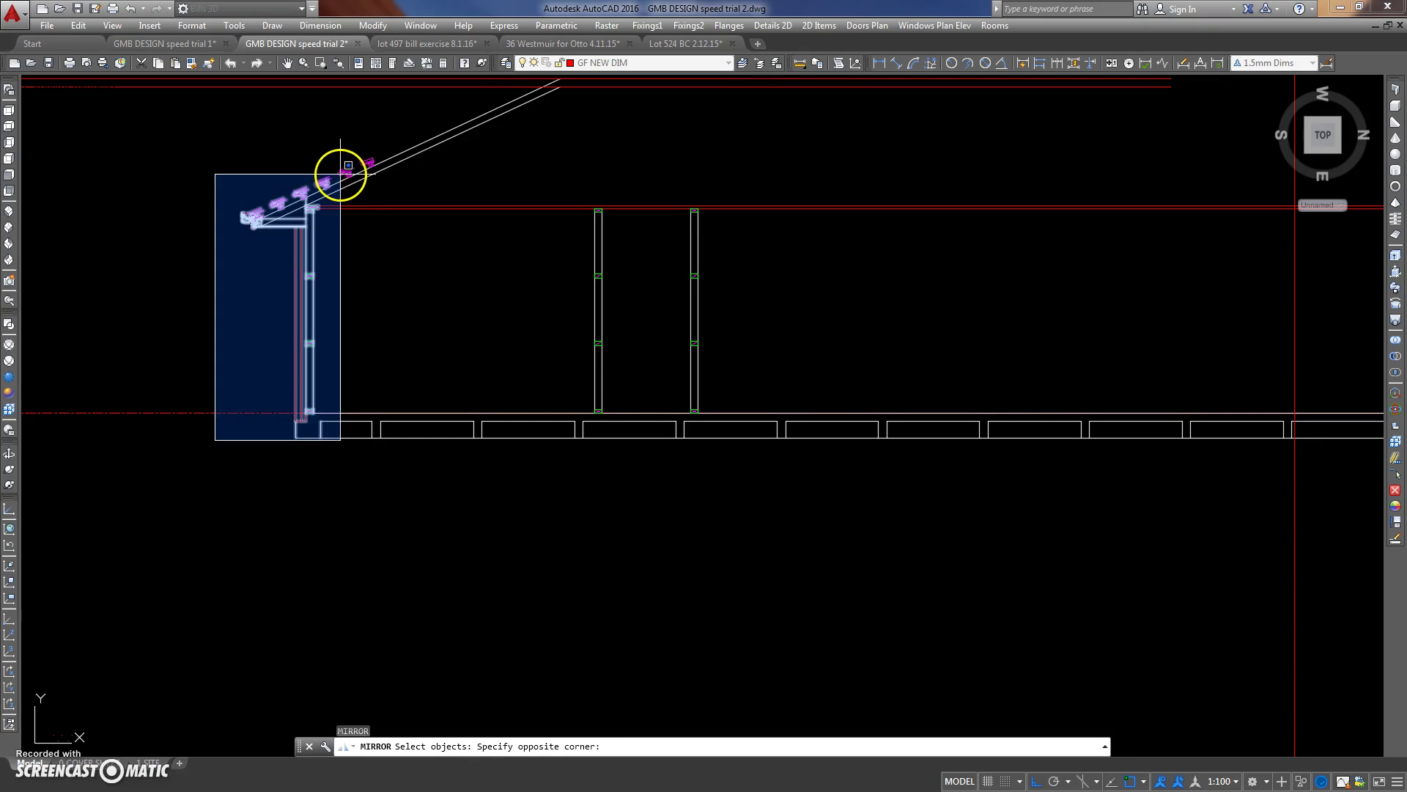
pyautogui.click(339, 174)
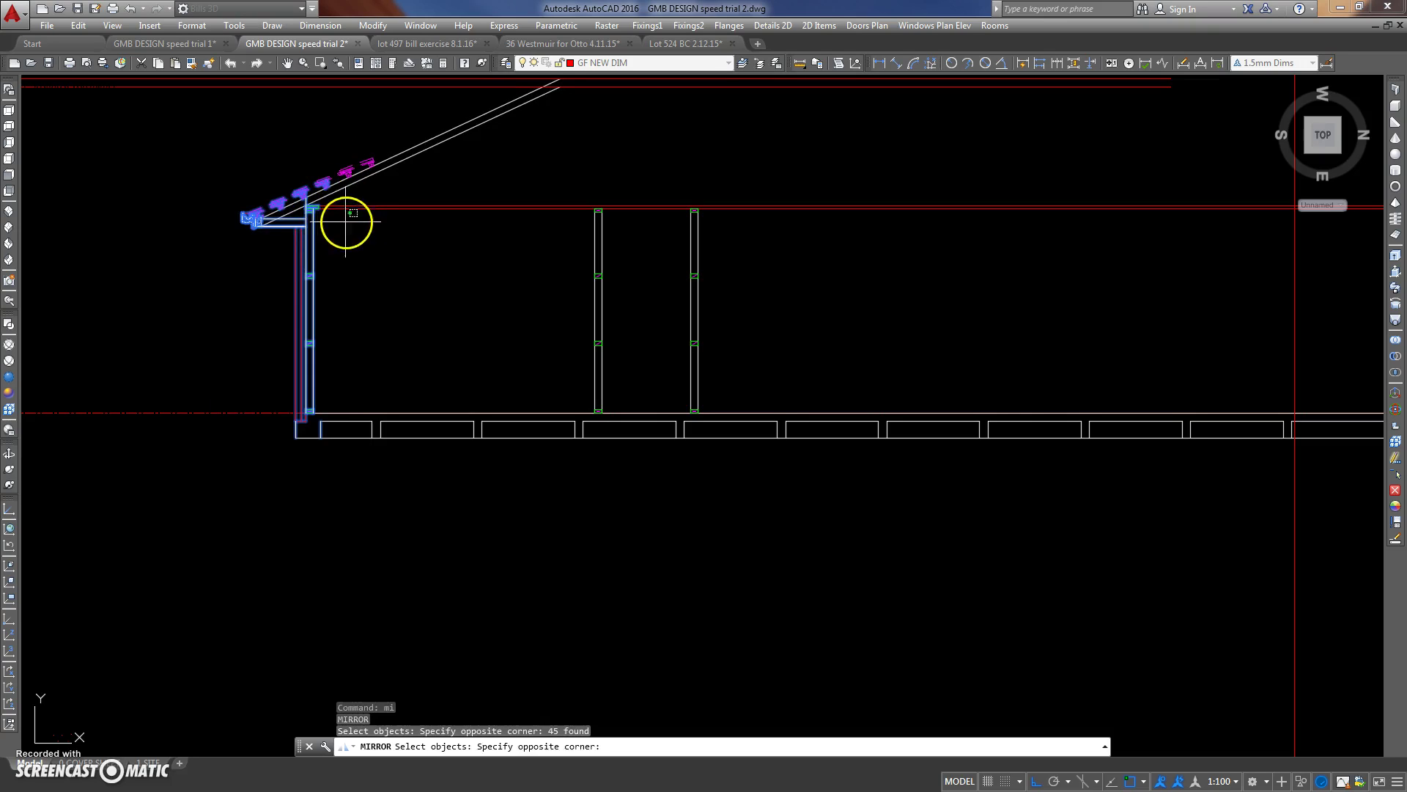
pyautogui.click(226, 287)
pyautogui.click(337, 150)
pyautogui.click(269, 212)
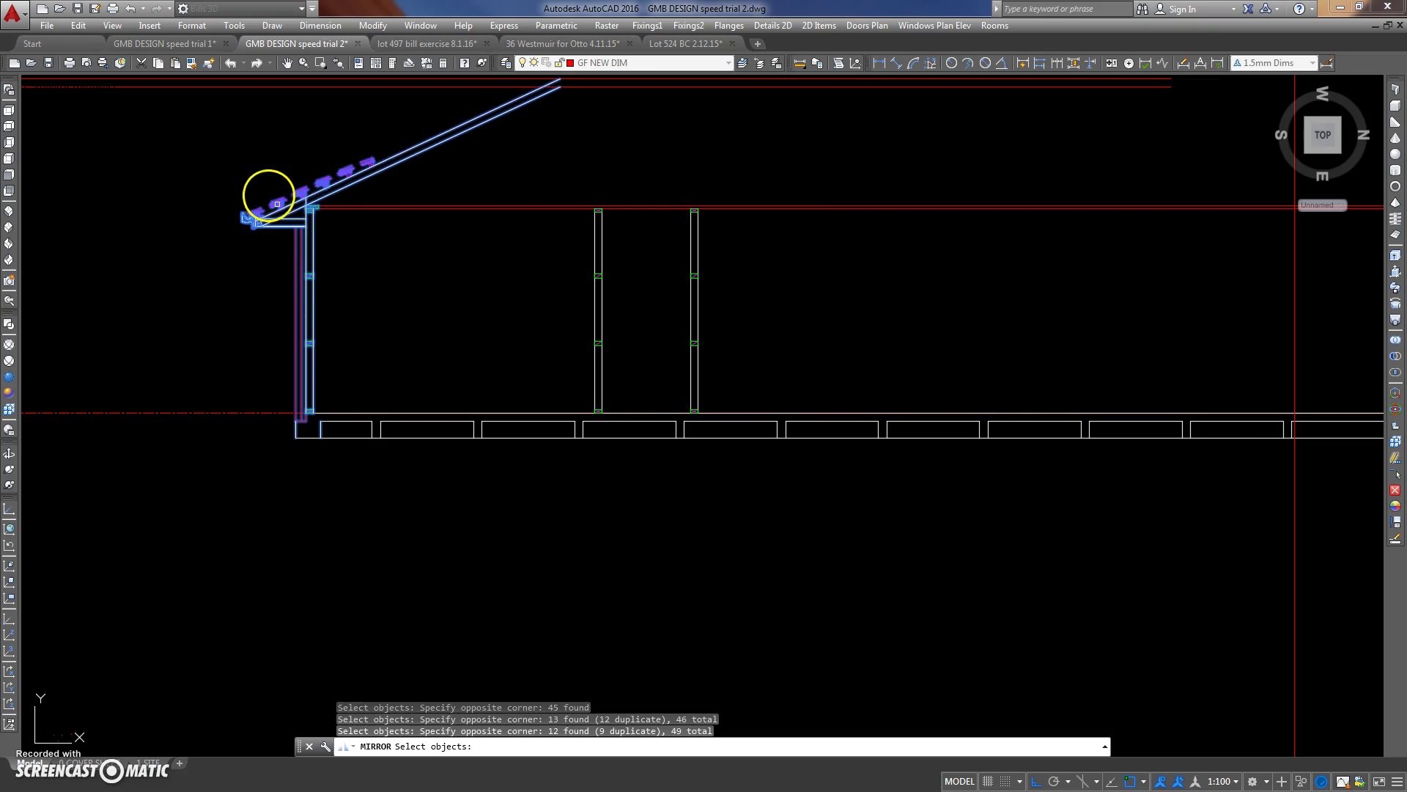
pyautogui.scroll(3, 345, 208)
pyautogui.click(200, 295)
pyautogui.click(233, 267)
pyautogui.click(344, 337)
pyautogui.click(246, 388)
pyautogui.scroll(-6, 586, 315)
pyautogui.press('Return')
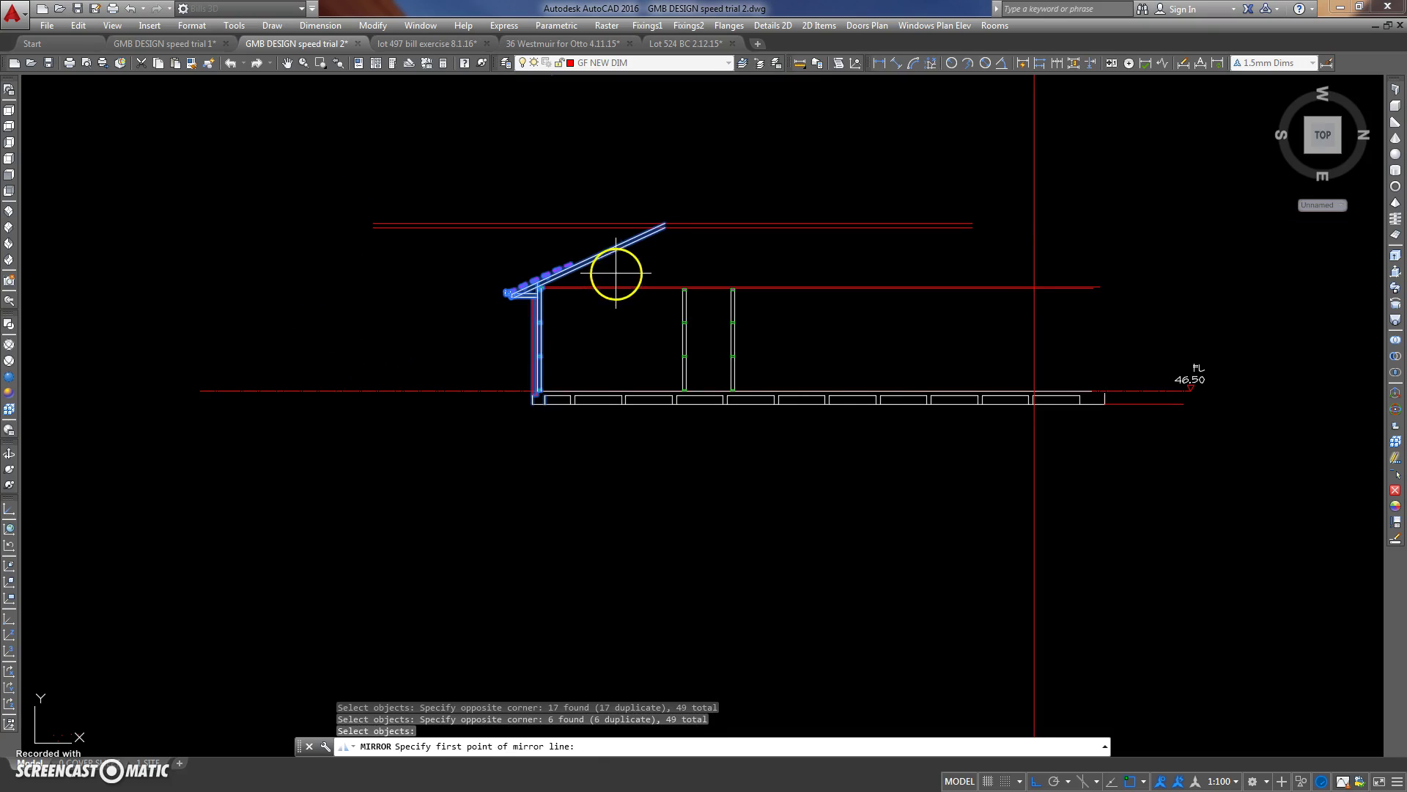
# Mirror them about a vertical line through the slab midpoint, keeping the originals.
pyautogui.keyDown('shift'); pyautogui.rightClick(566, 195); pyautogui.keyUp('shift')
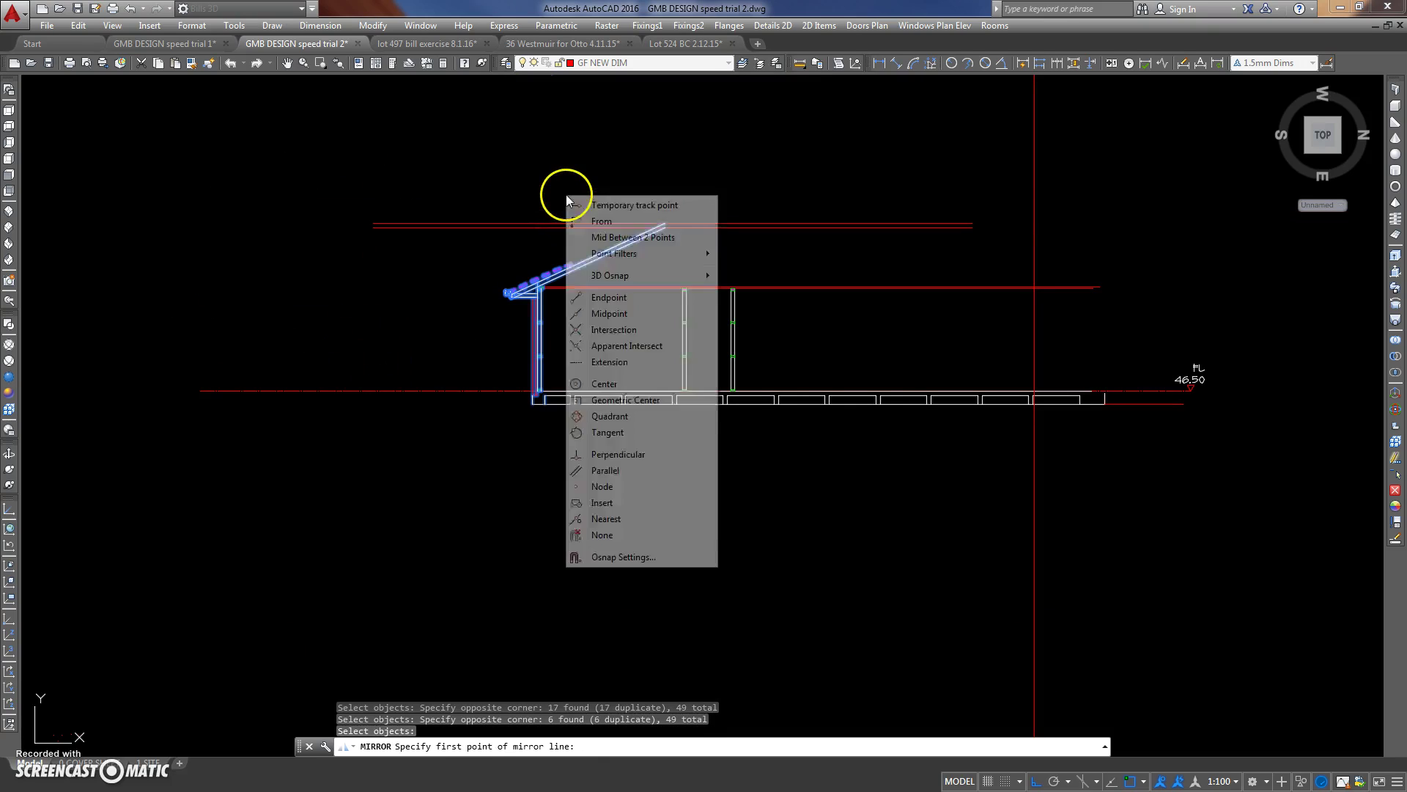
pyautogui.click(629, 242)
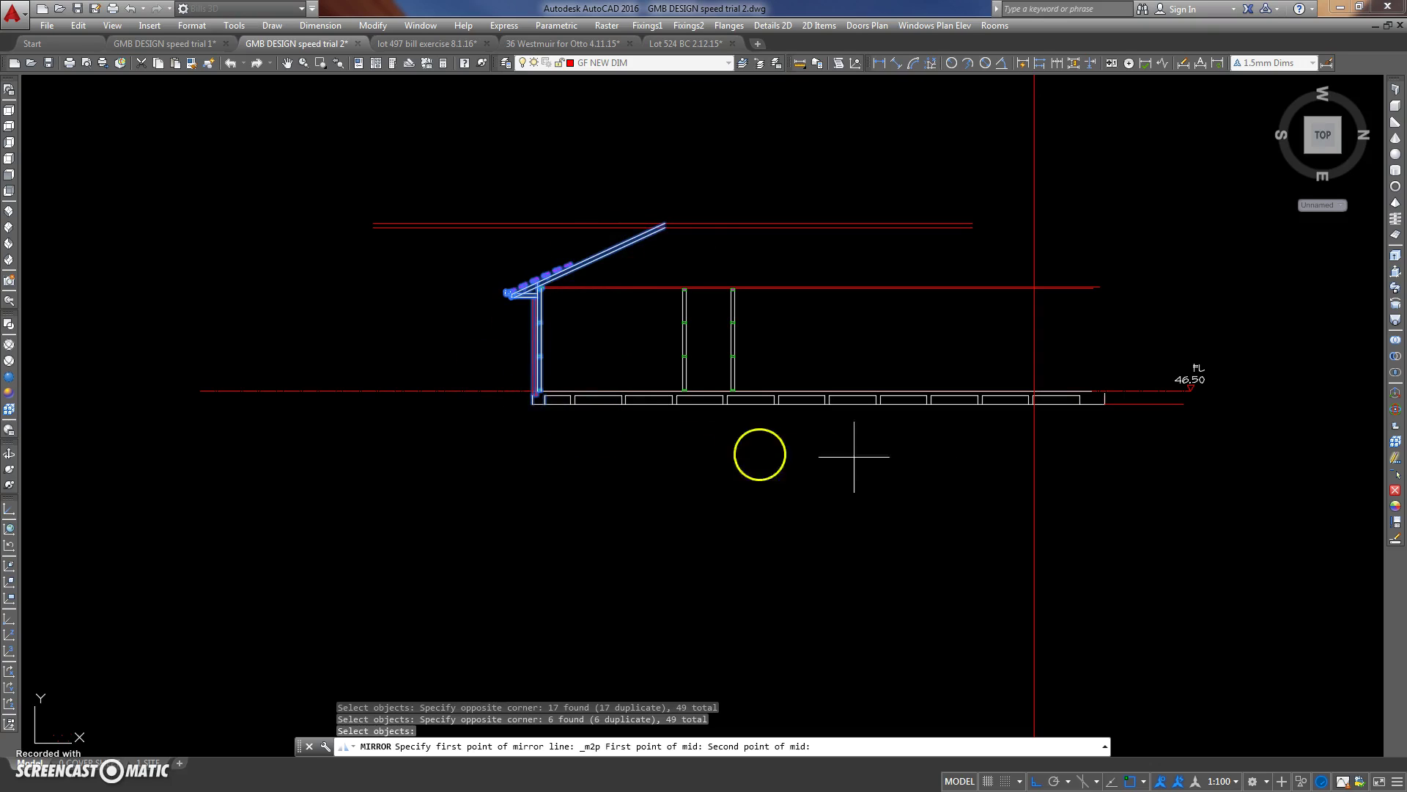
pyautogui.scroll(8, 1037, 414)
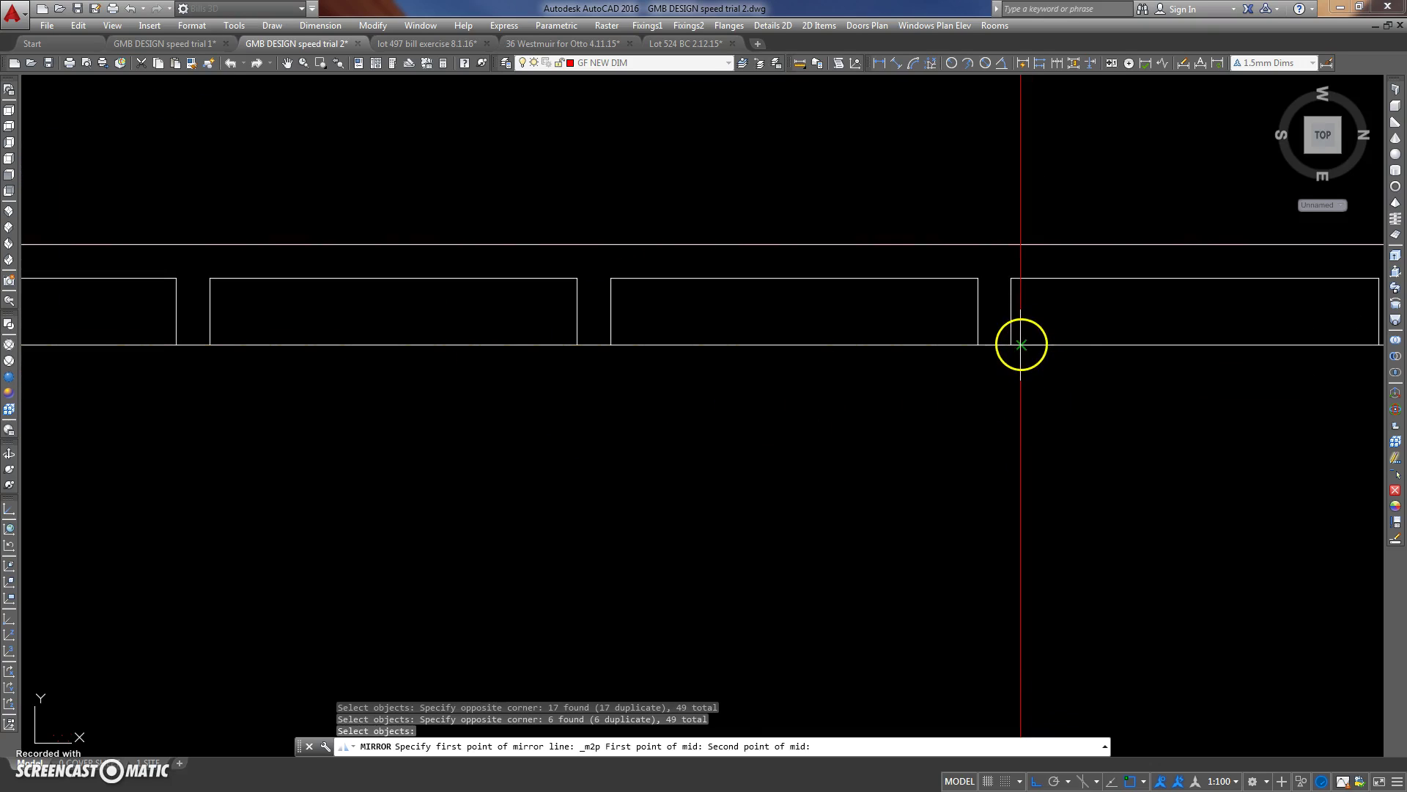
pyautogui.click(1021, 345)
pyautogui.scroll(-5, 876, 349)
pyautogui.scroll(-3, 632, 212)
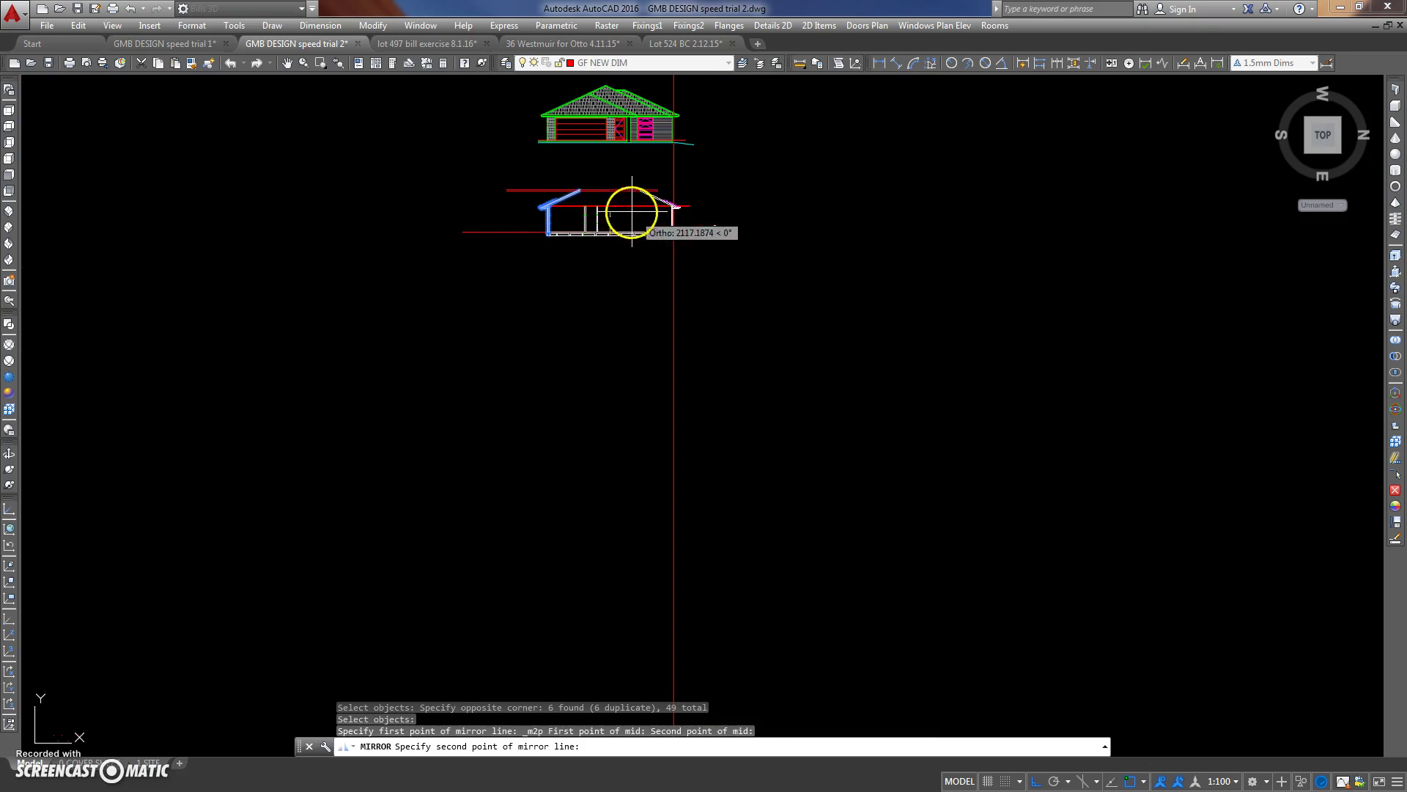
pyautogui.click(564, 160)
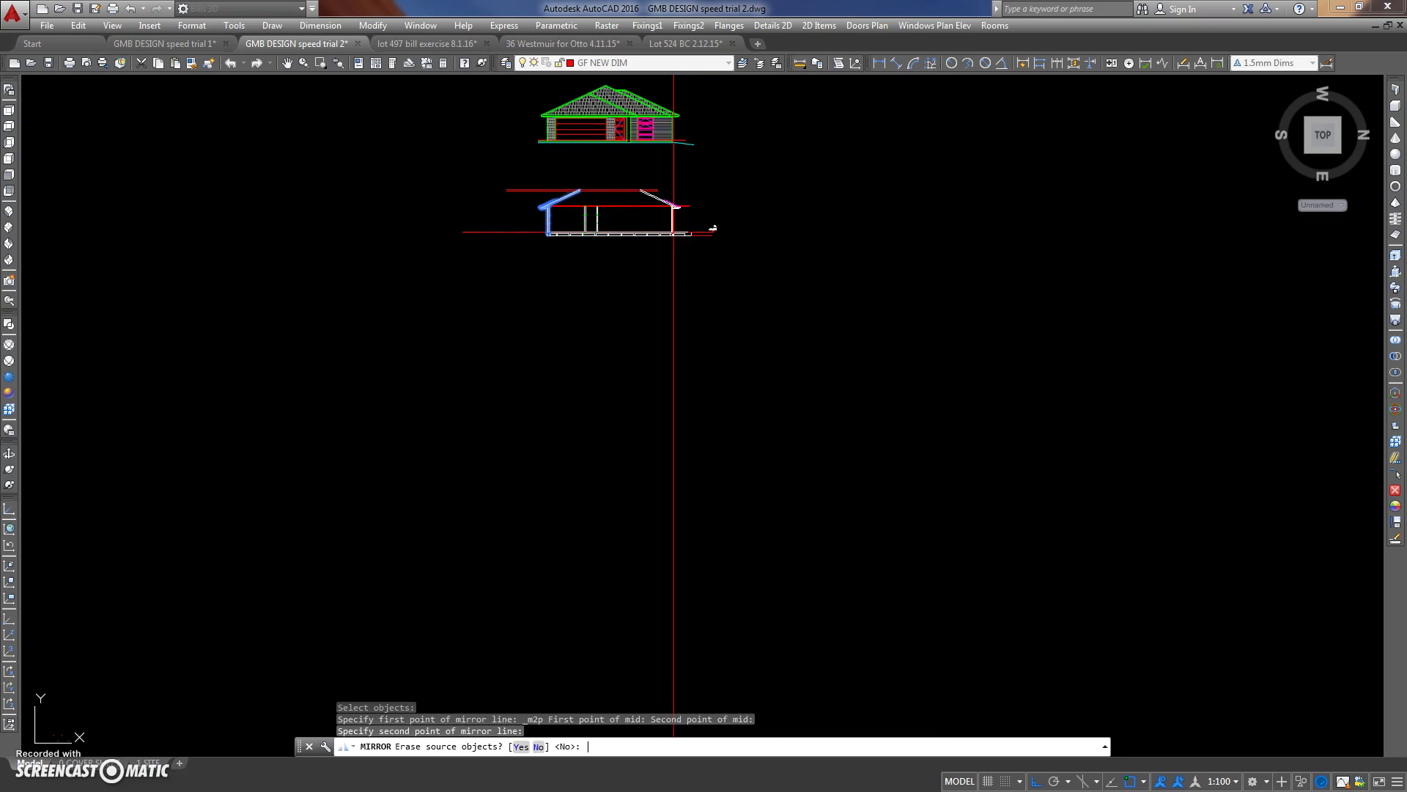
pyautogui.press('Return')
pyautogui.scroll(3, 644, 204)
pyautogui.scroll(2, 663, 305)
# Erase two stray vertical lines at the wall-slab junction and stretch a horizontal line to the wall.
pyautogui.scroll(5, 694, 370)
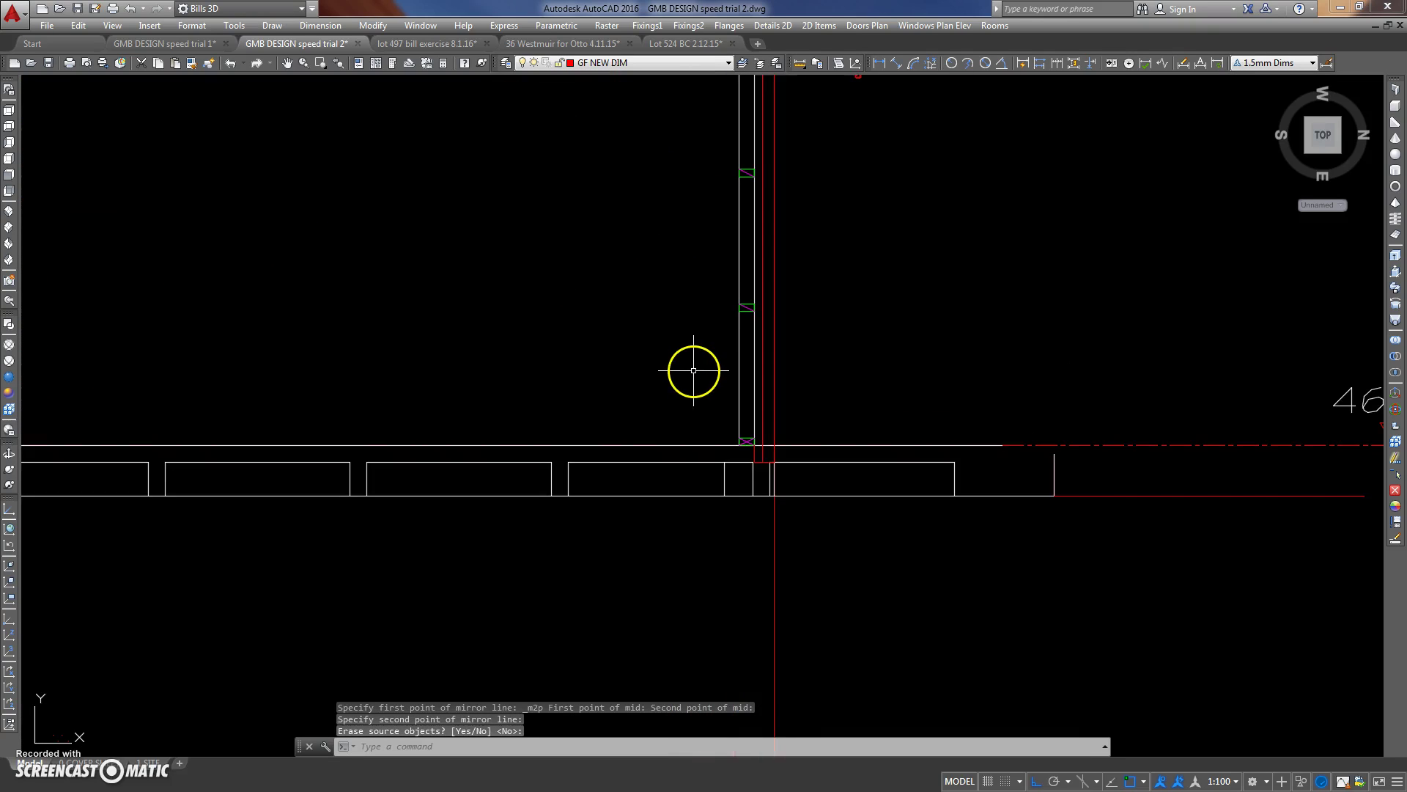
pyautogui.moveTo(693, 371); pyautogui.dragTo(688, 299, button='middle')
pyautogui.scroll(4, 758, 395)
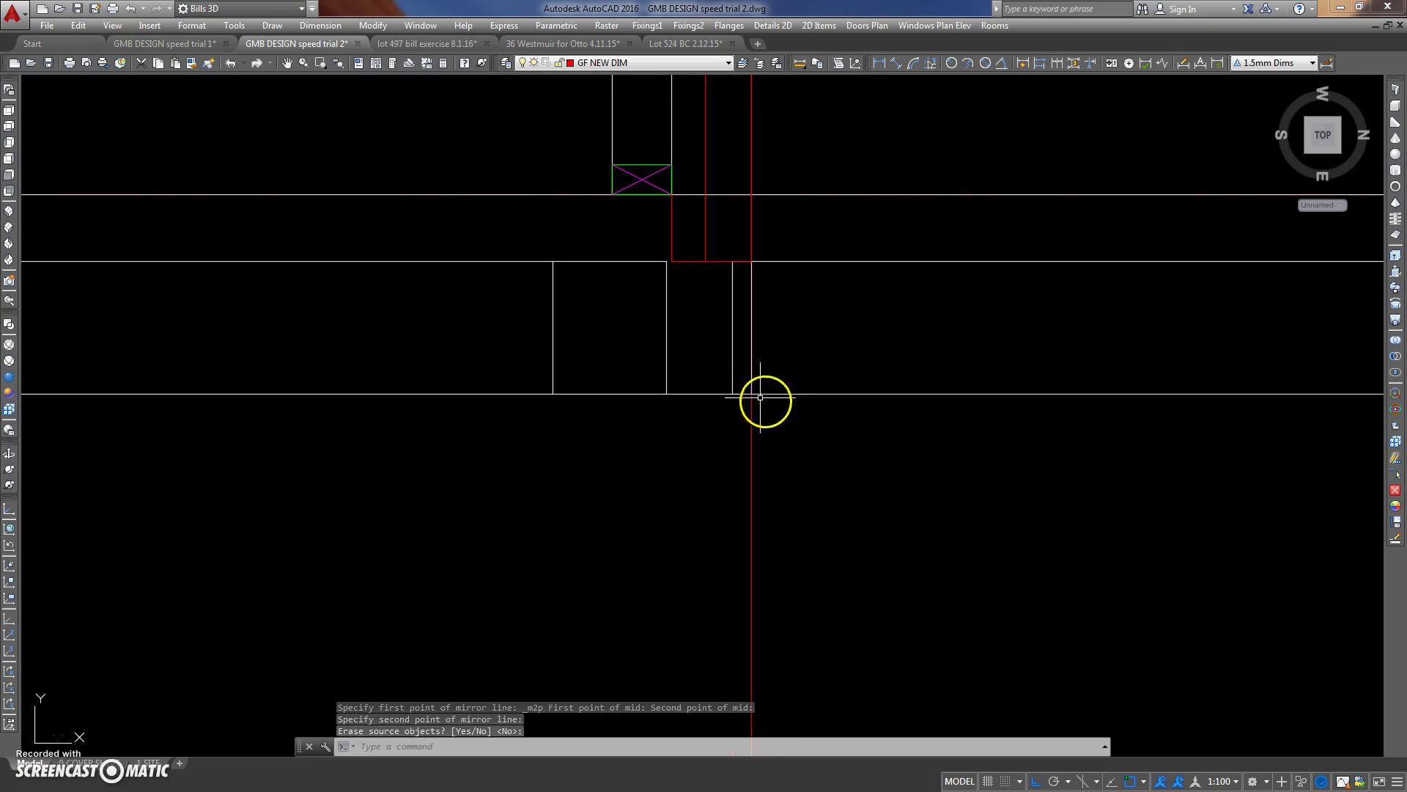
pyautogui.click(734, 335)
pyautogui.press('Delete')
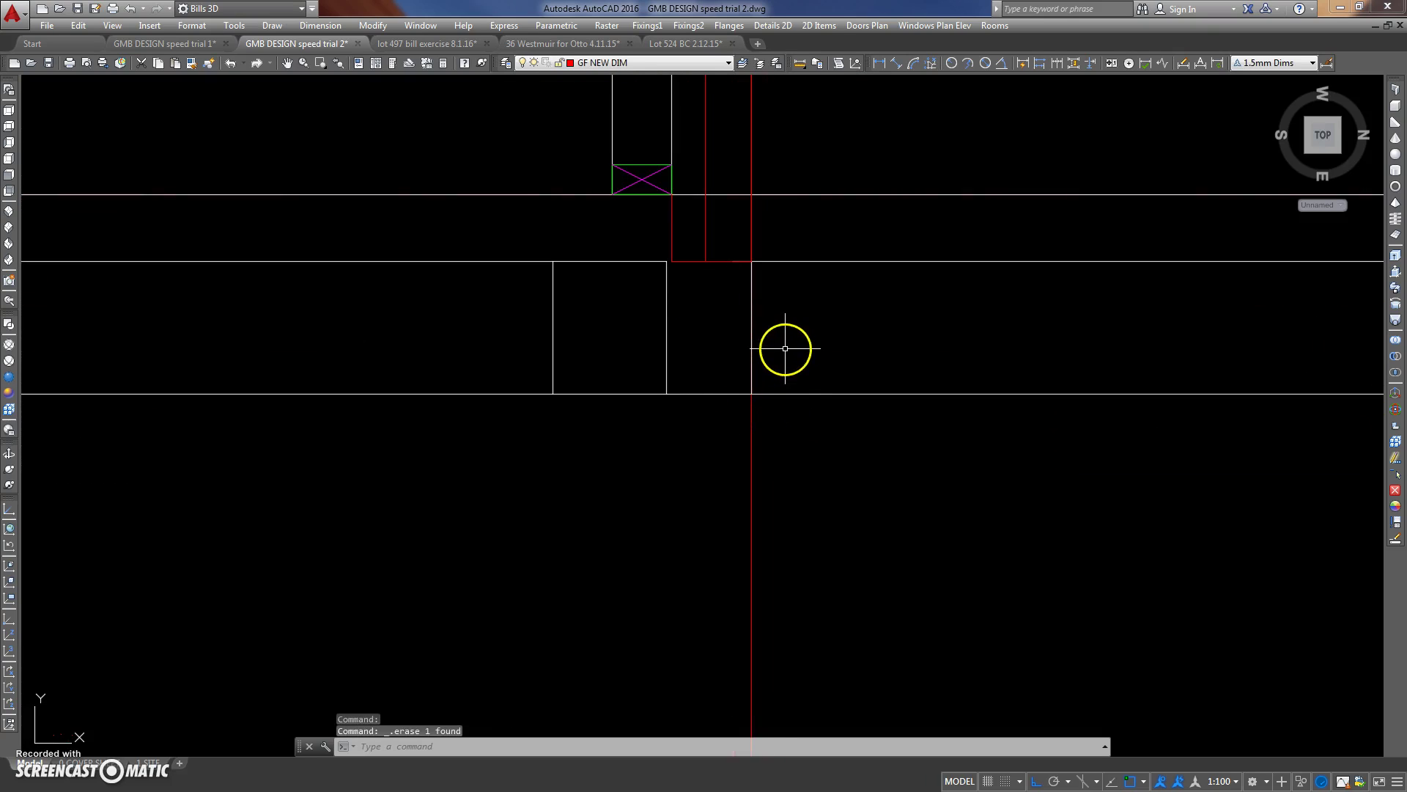
pyautogui.scroll(-3, 785, 349)
pyautogui.click(725, 338)
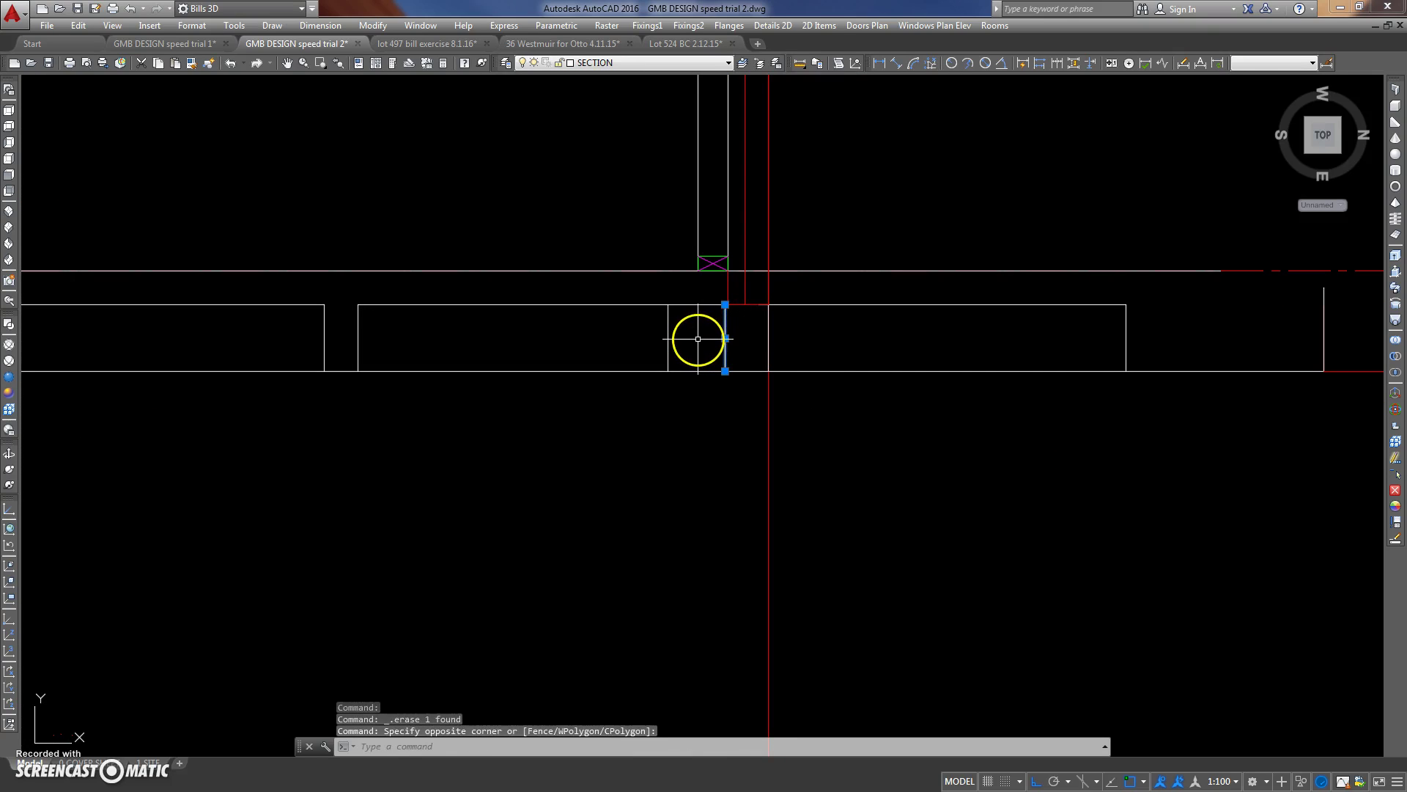
pyautogui.press('Delete')
pyautogui.click(683, 304)
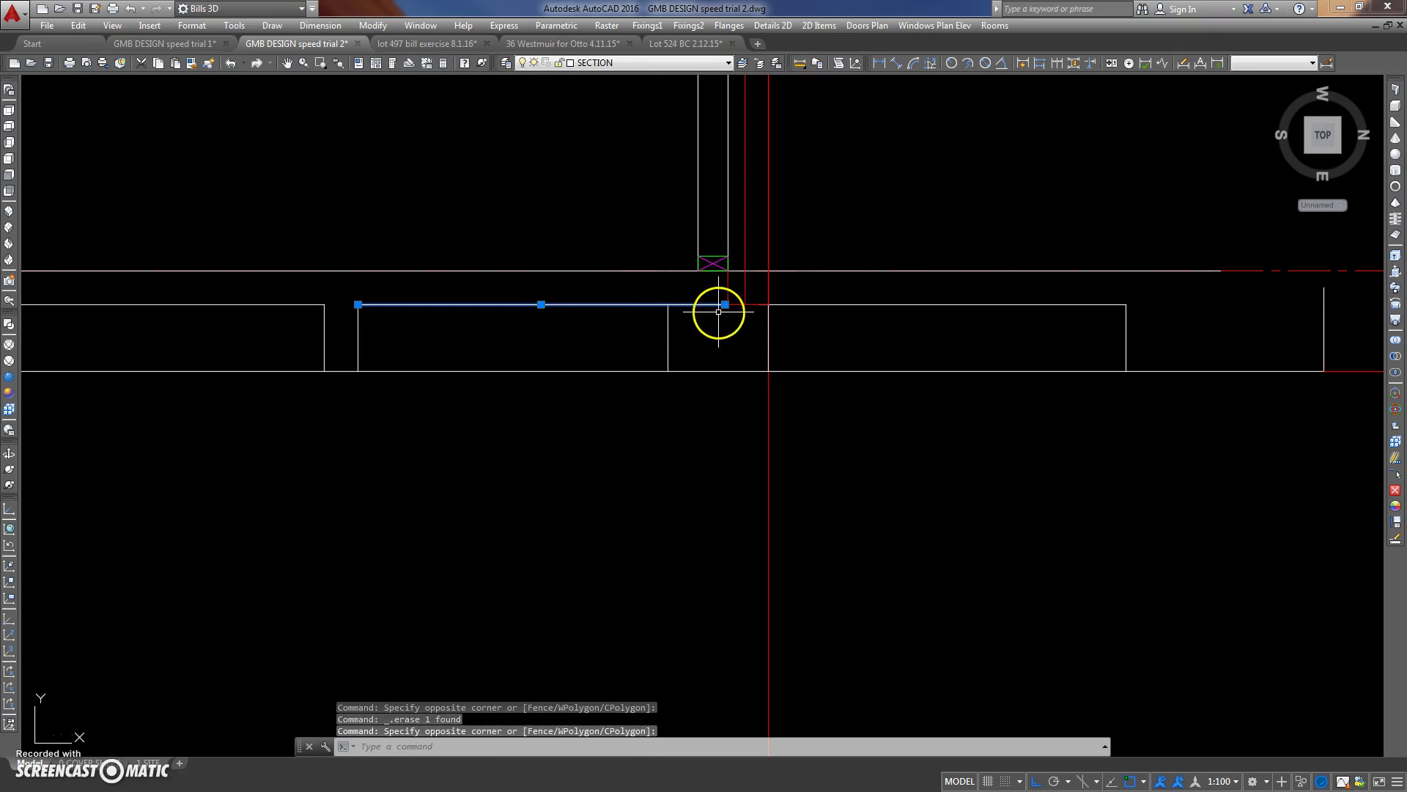
pyautogui.click(667, 304)
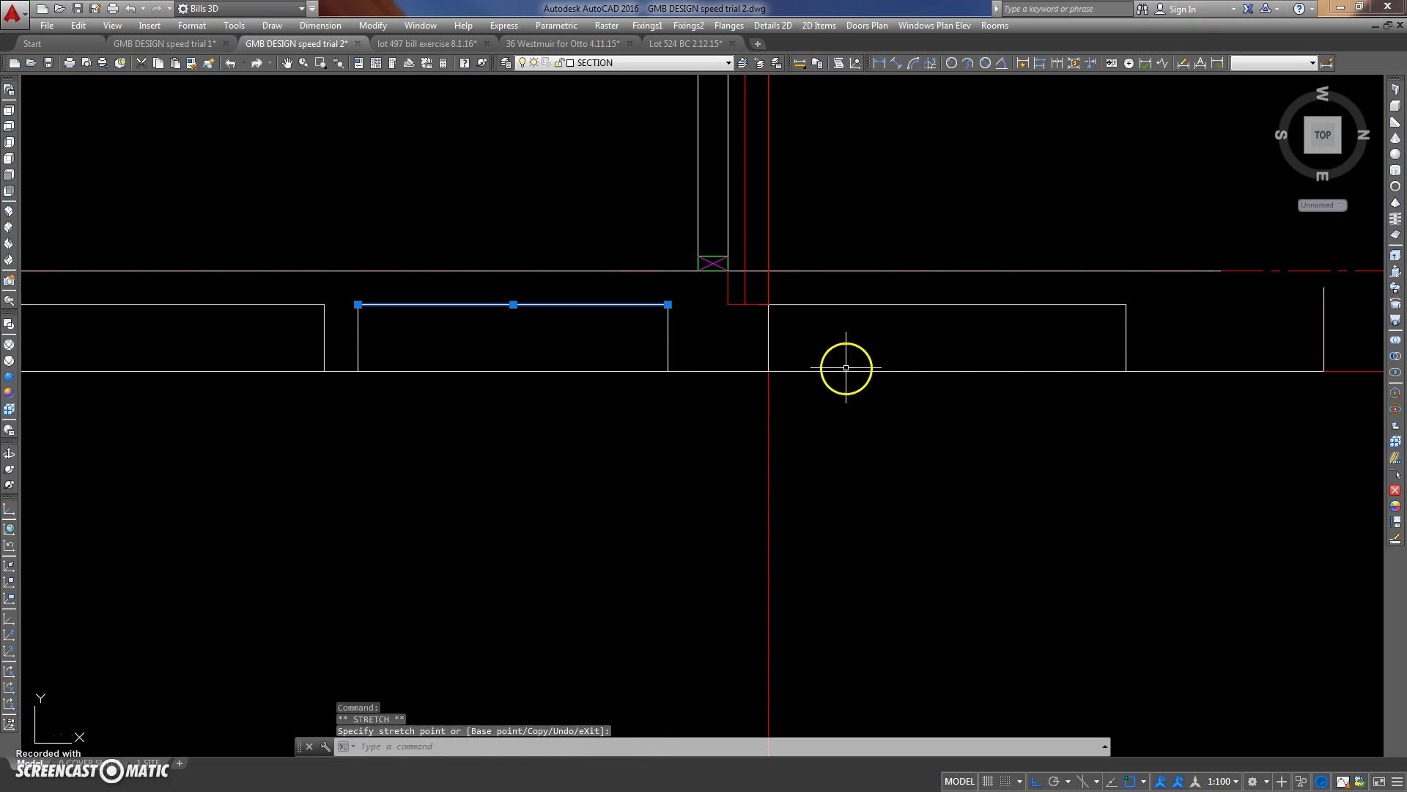
pyautogui.press('Escape')
# Erase the leftover vertical line, short horizontal slab line and three vertical lines at the slab end.
pyautogui.click(752, 392)
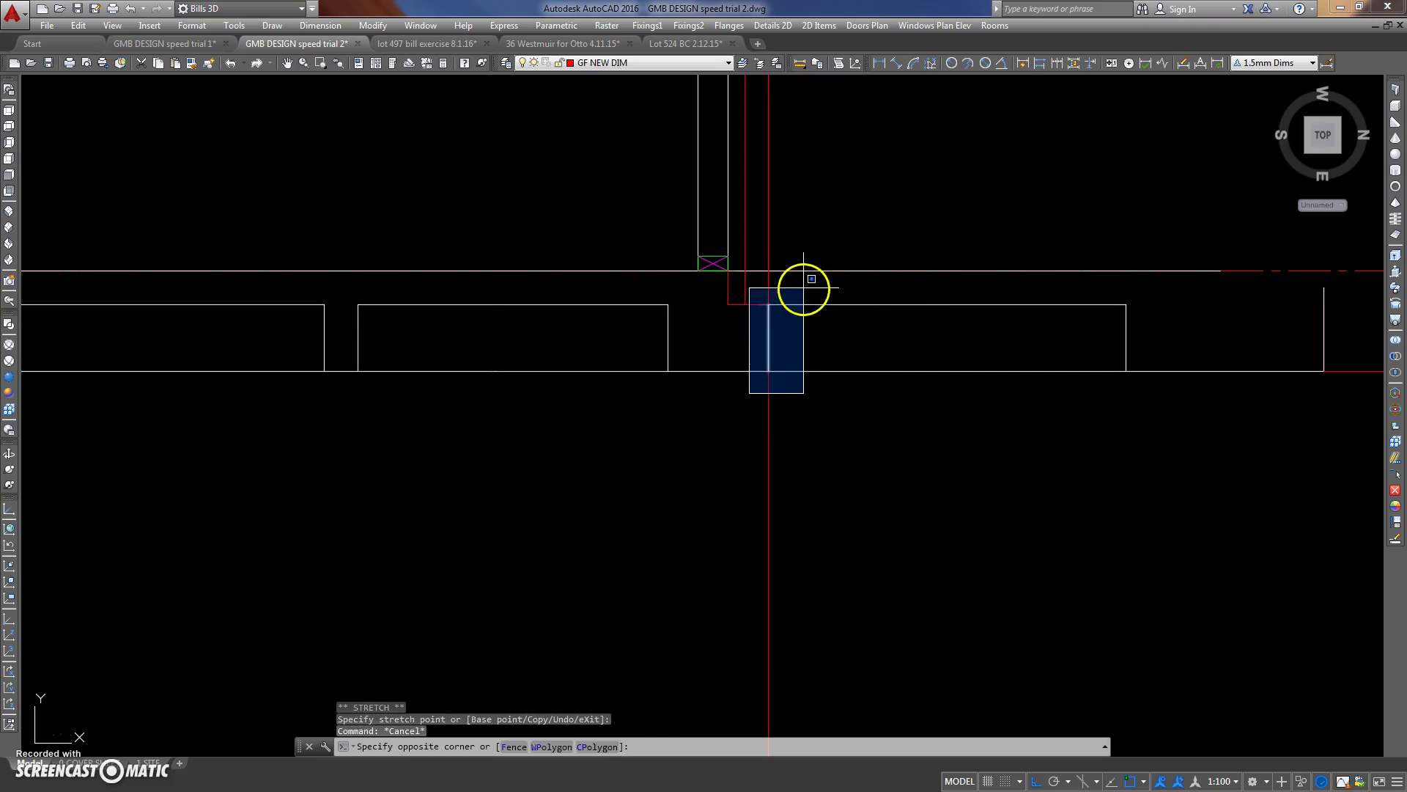
pyautogui.click(828, 290)
pyautogui.press('Delete')
pyautogui.click(894, 317)
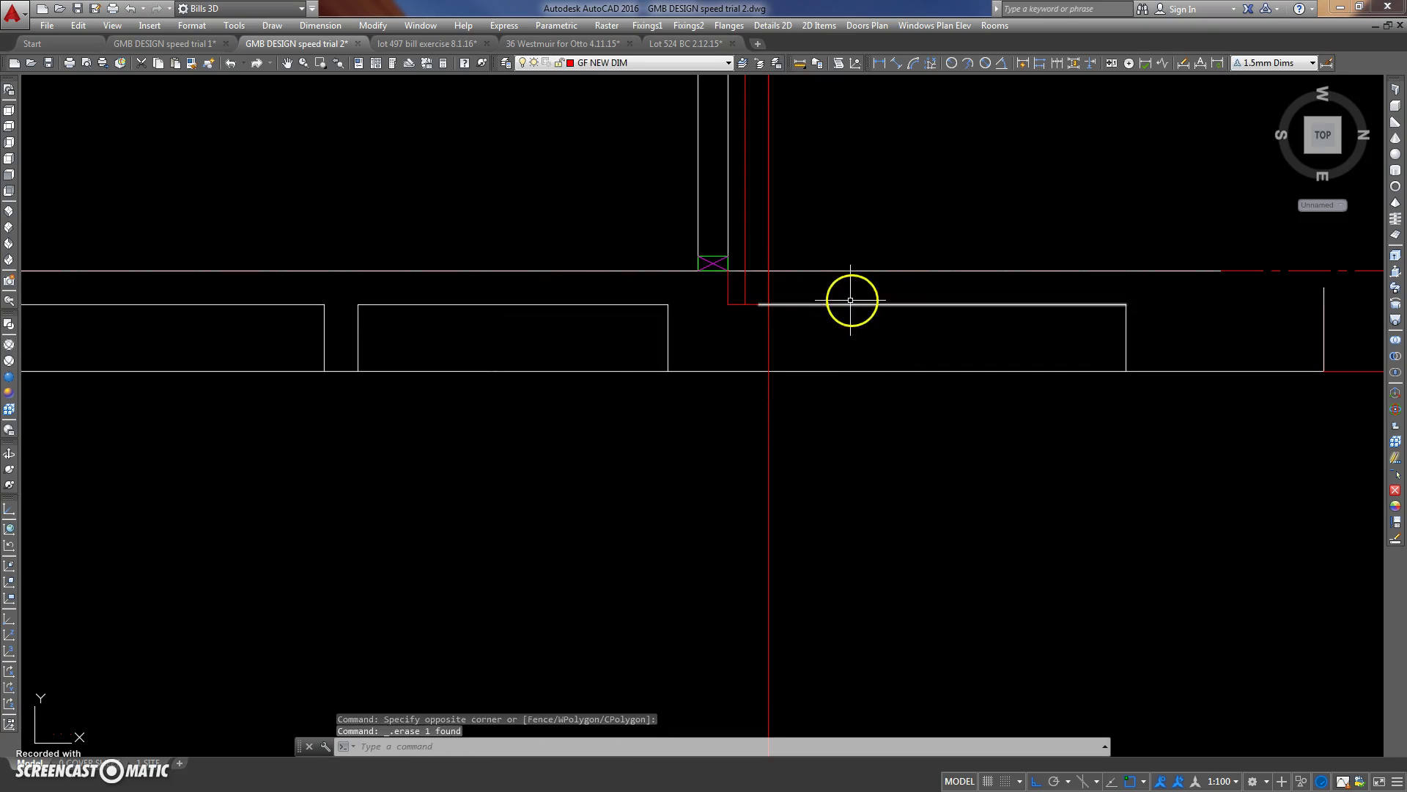
pyautogui.click(850, 301)
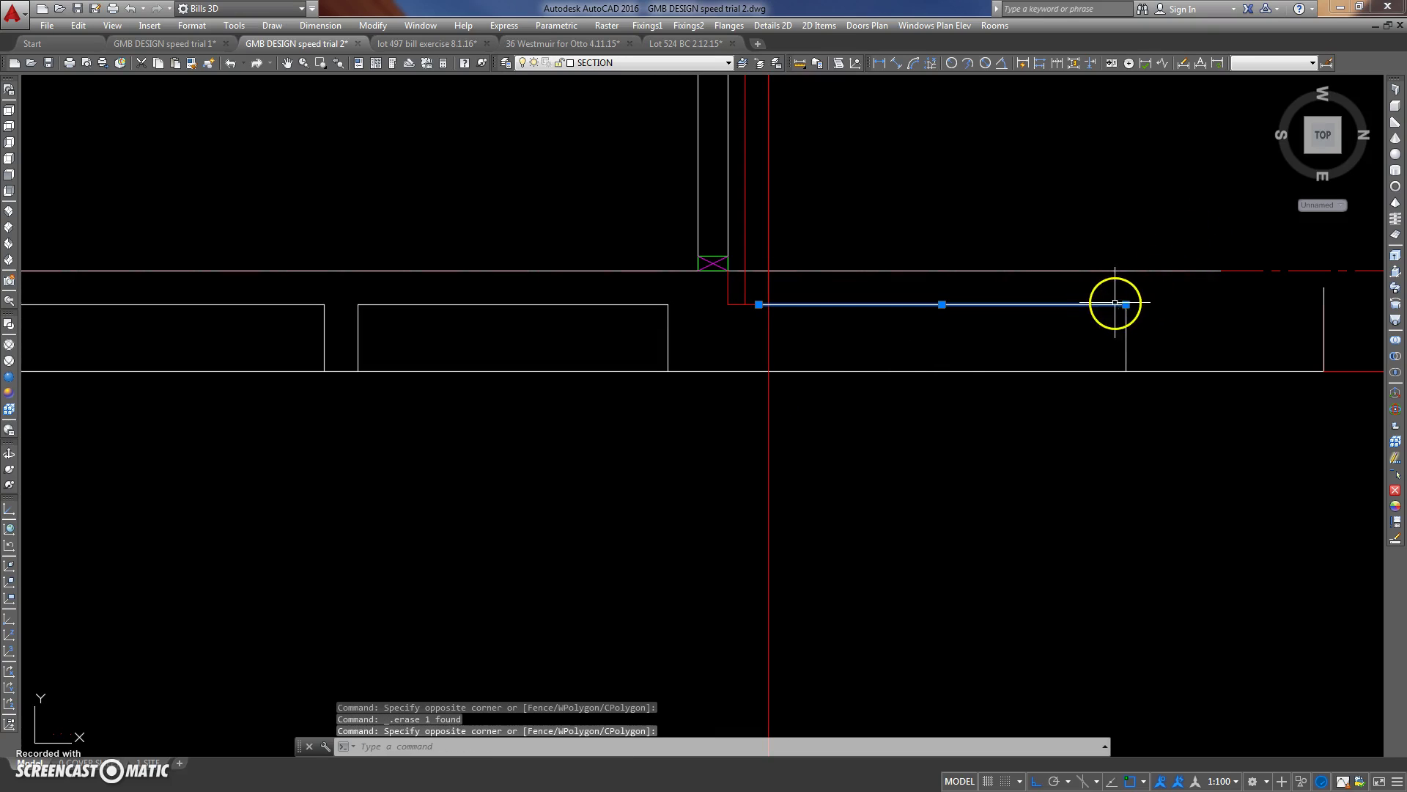
pyautogui.press('Delete')
pyautogui.click(1162, 310)
pyautogui.click(1092, 345)
pyautogui.moveTo(1108, 339); pyautogui.dragTo(919, 369, button='middle')
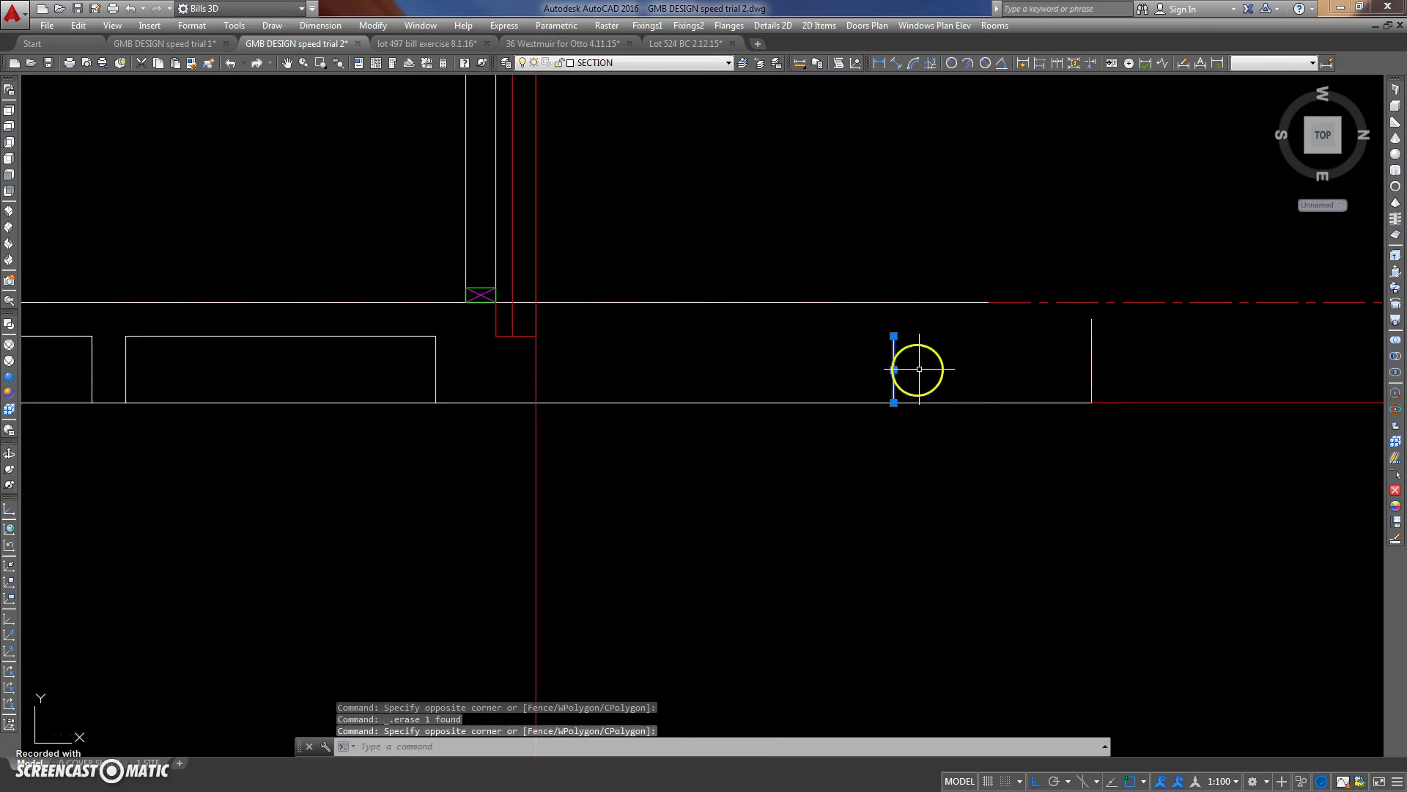
pyautogui.click(904, 424)
pyautogui.click(1187, 312)
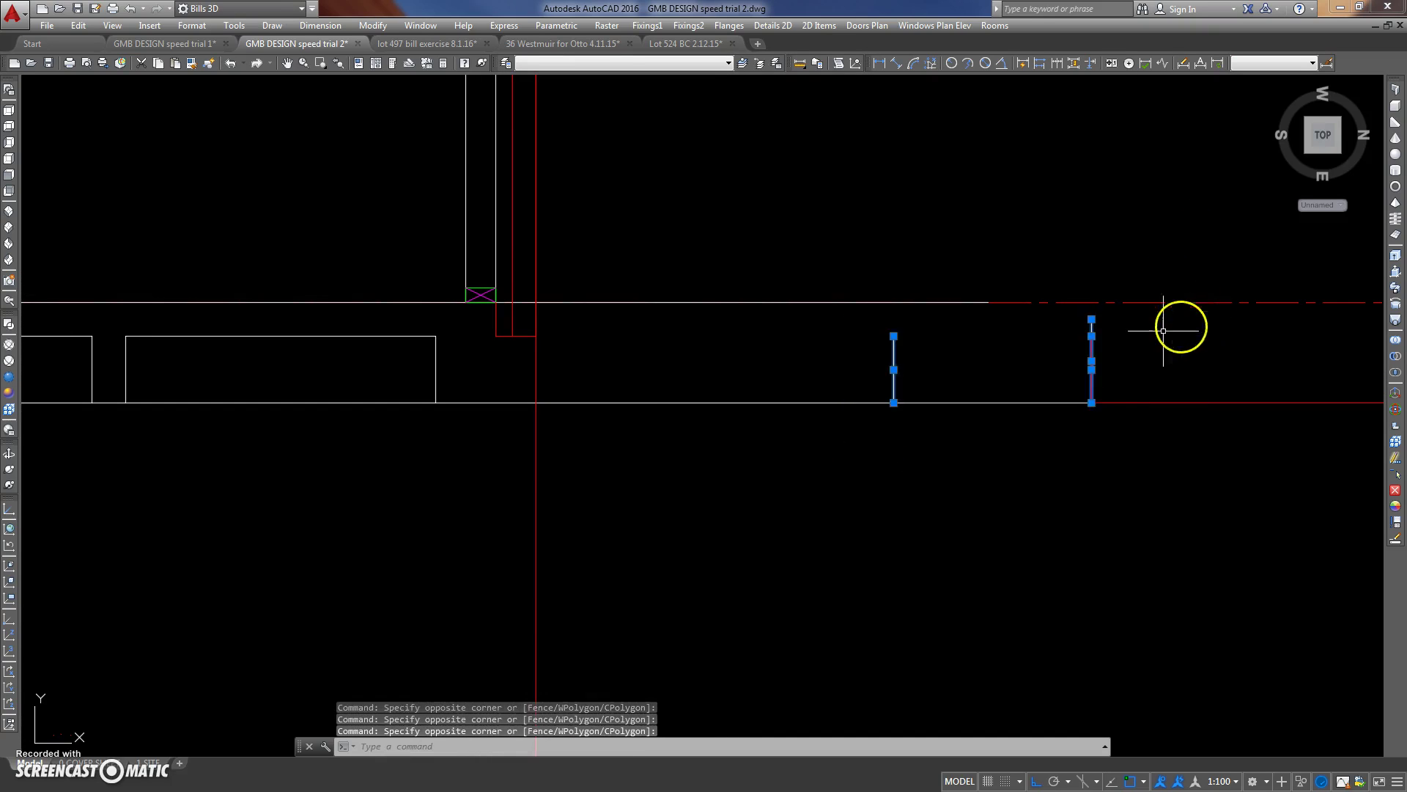
pyautogui.press('Delete')
# Shorten the slab bottom line back to the wall and grab the dashed level line's end.
pyautogui.click(965, 403)
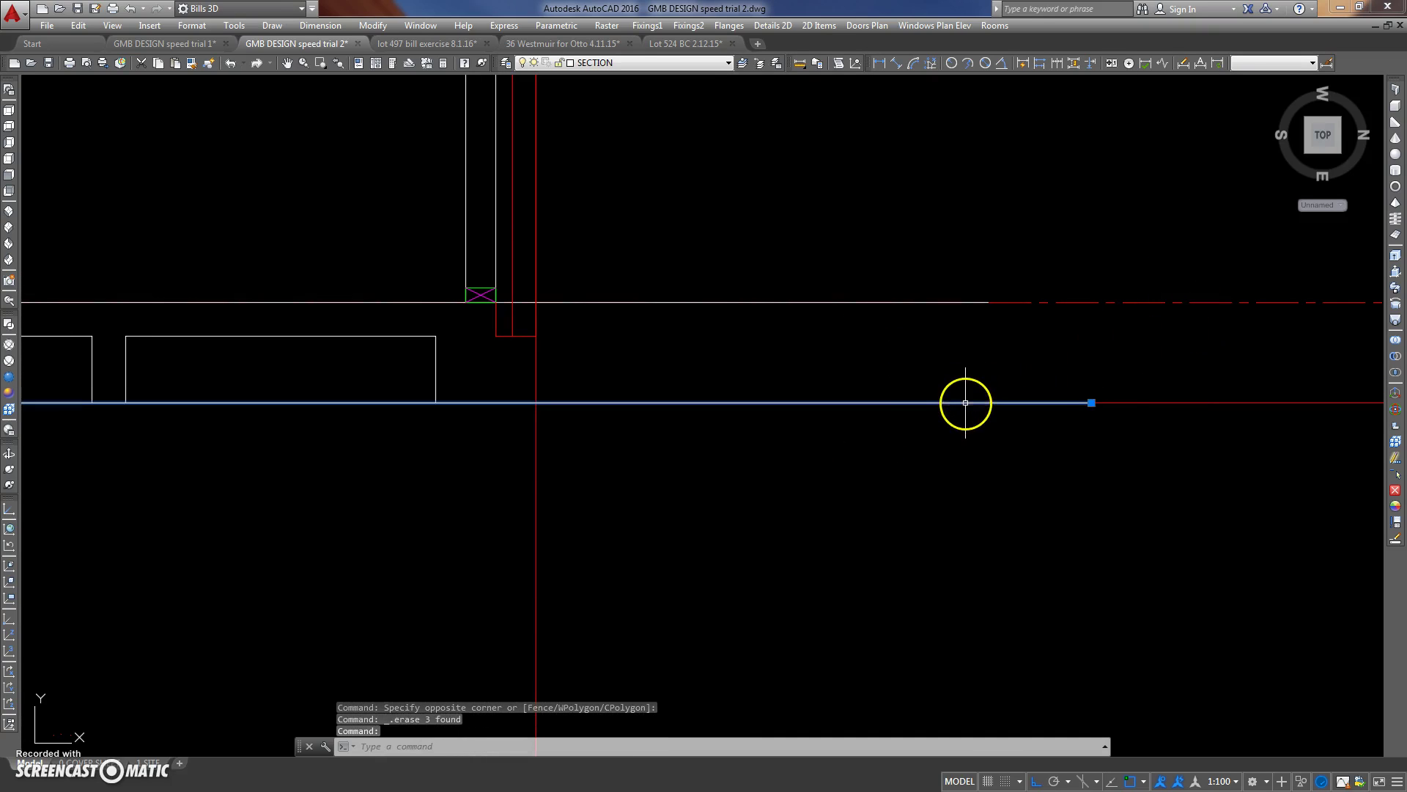
pyautogui.click(1092, 402)
pyautogui.click(537, 402)
pyautogui.moveTo(597, 313); pyautogui.dragTo(597, 334, button='middle')
pyautogui.press('Escape')
pyautogui.press('Escape')
pyautogui.click(603, 325)
pyautogui.click(707, 325)
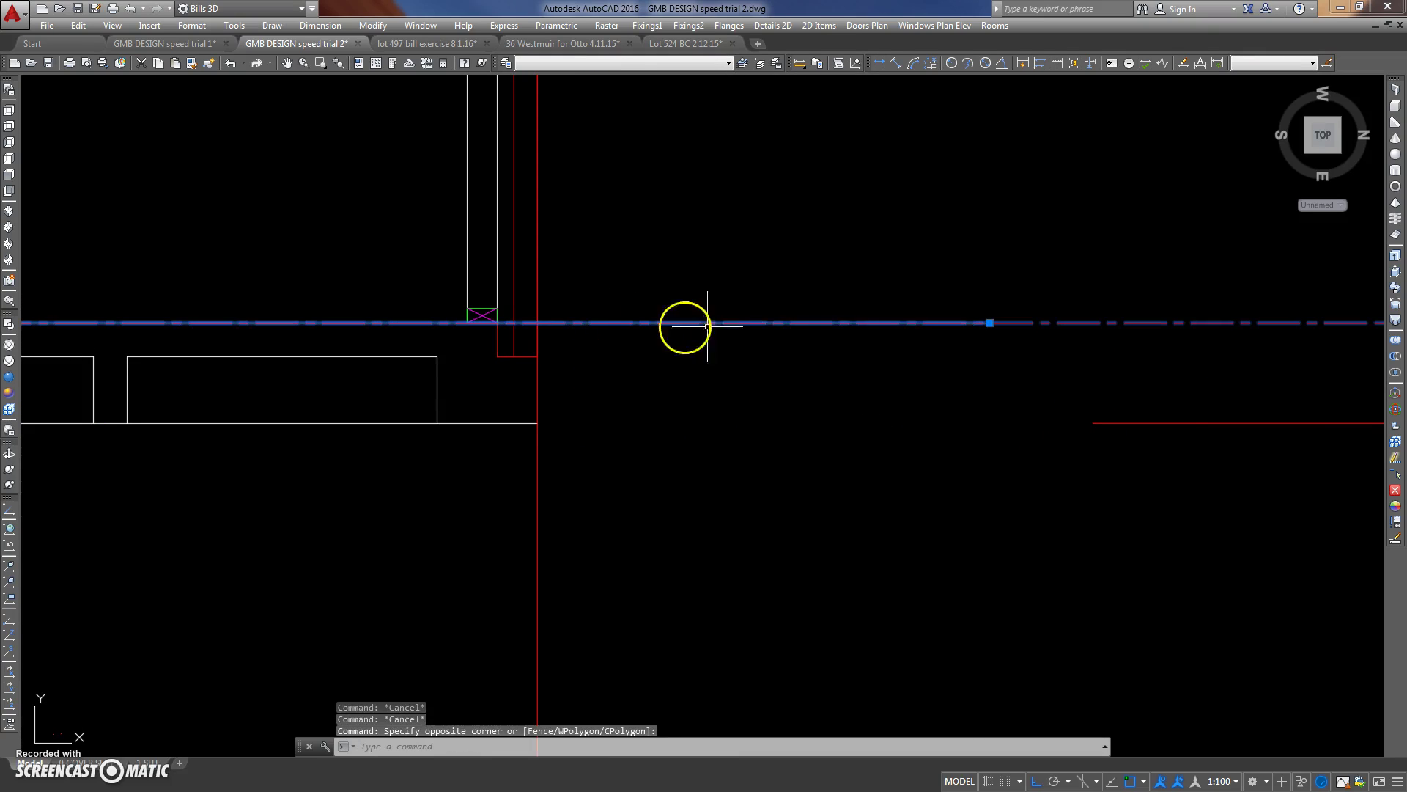
pyautogui.click(989, 323)
# Erase the stray red line below the FL 46.50 marker.
pyautogui.scroll(3, 591, 323)
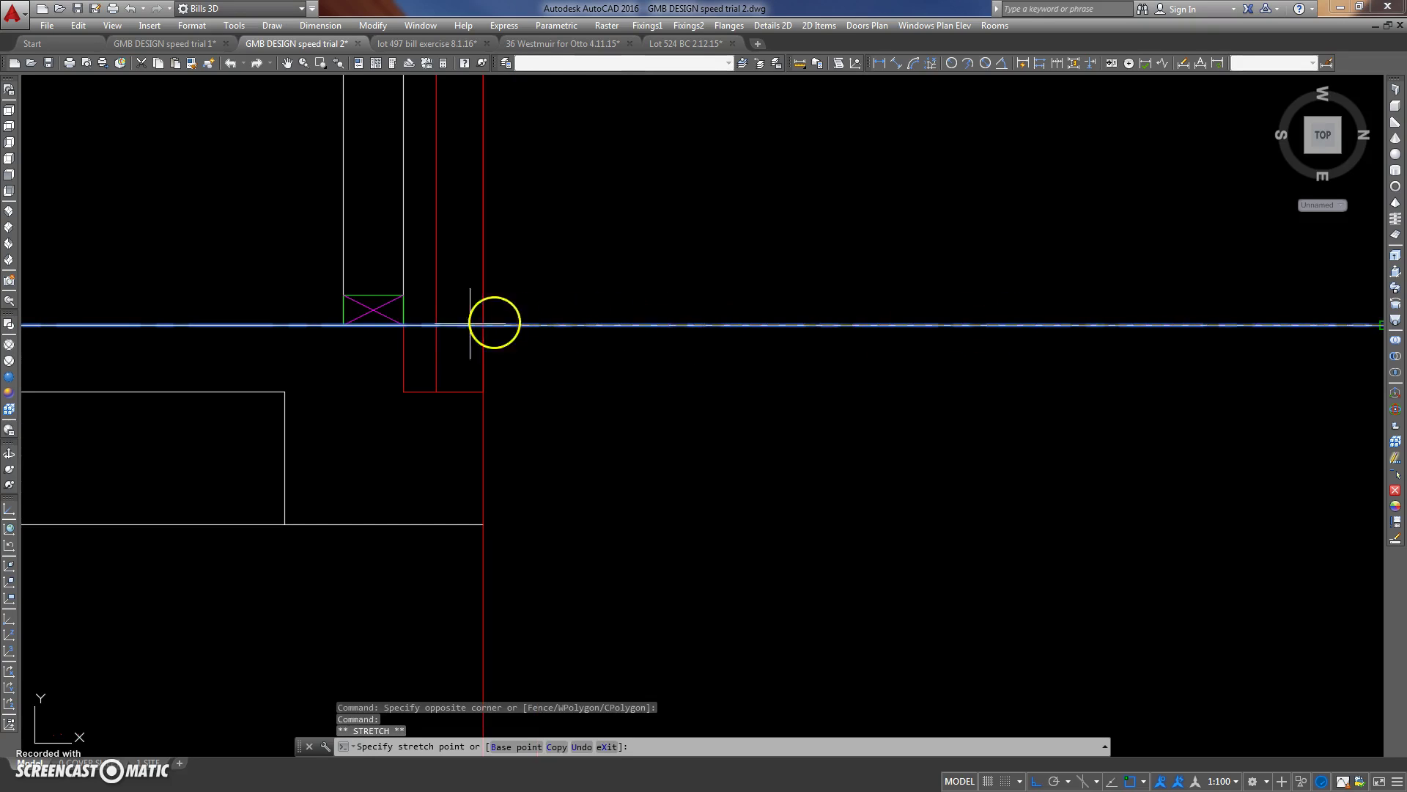
pyautogui.press('Escape')
pyautogui.press('Escape')
pyautogui.scroll(-2, 597, 321)
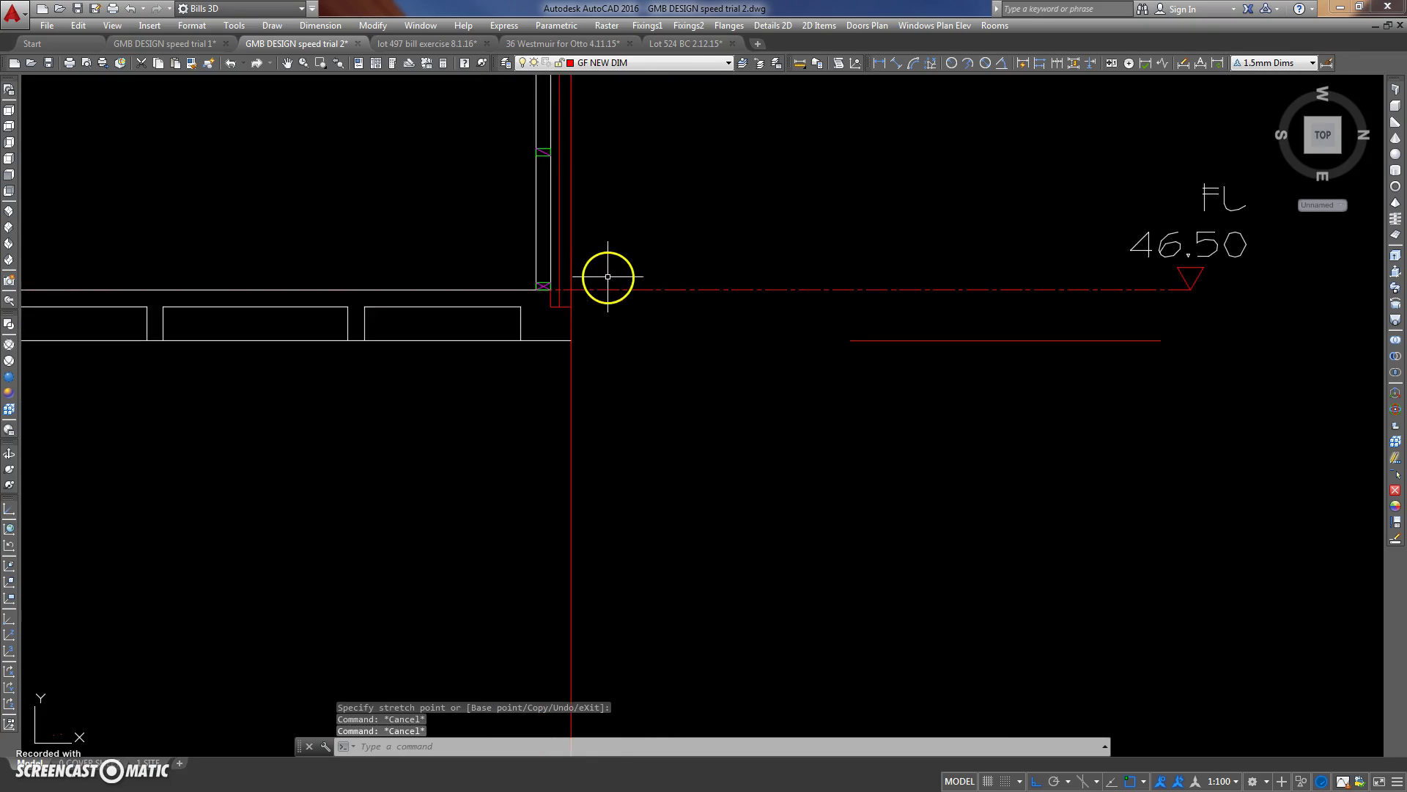
pyautogui.scroll(-2, 607, 276)
pyautogui.click(926, 293)
pyautogui.click(898, 313)
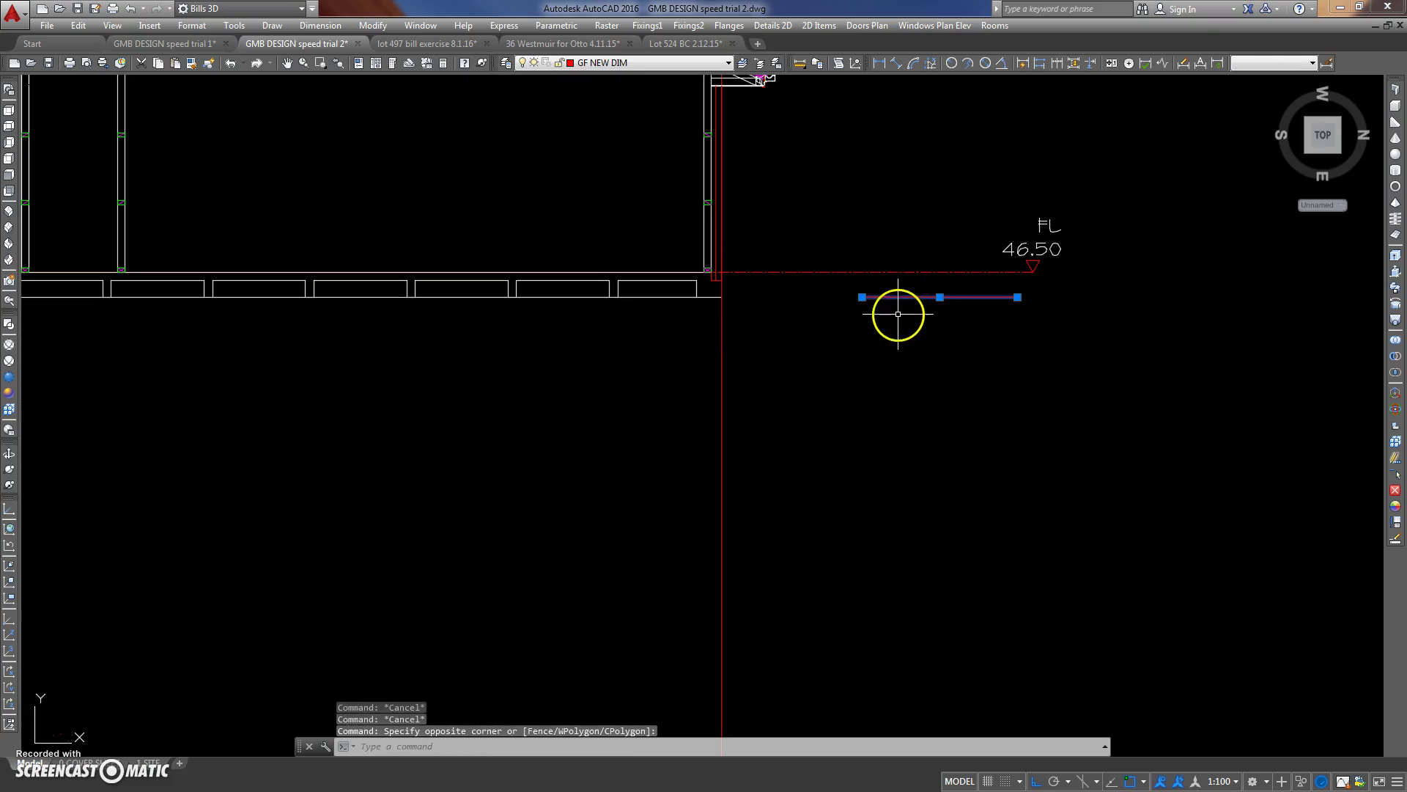
pyautogui.press('Delete')
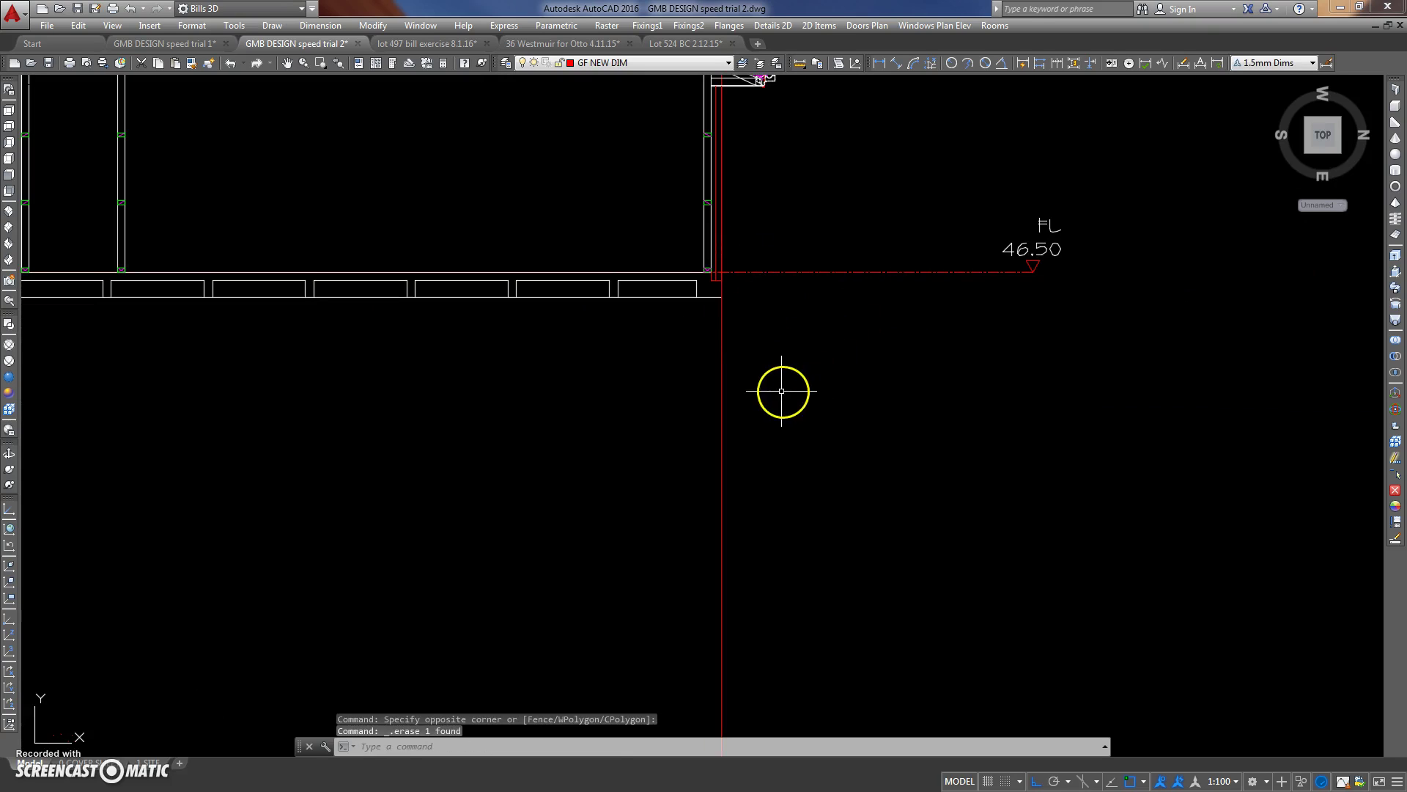
pyautogui.click(696, 416)
pyautogui.click(696, 416)
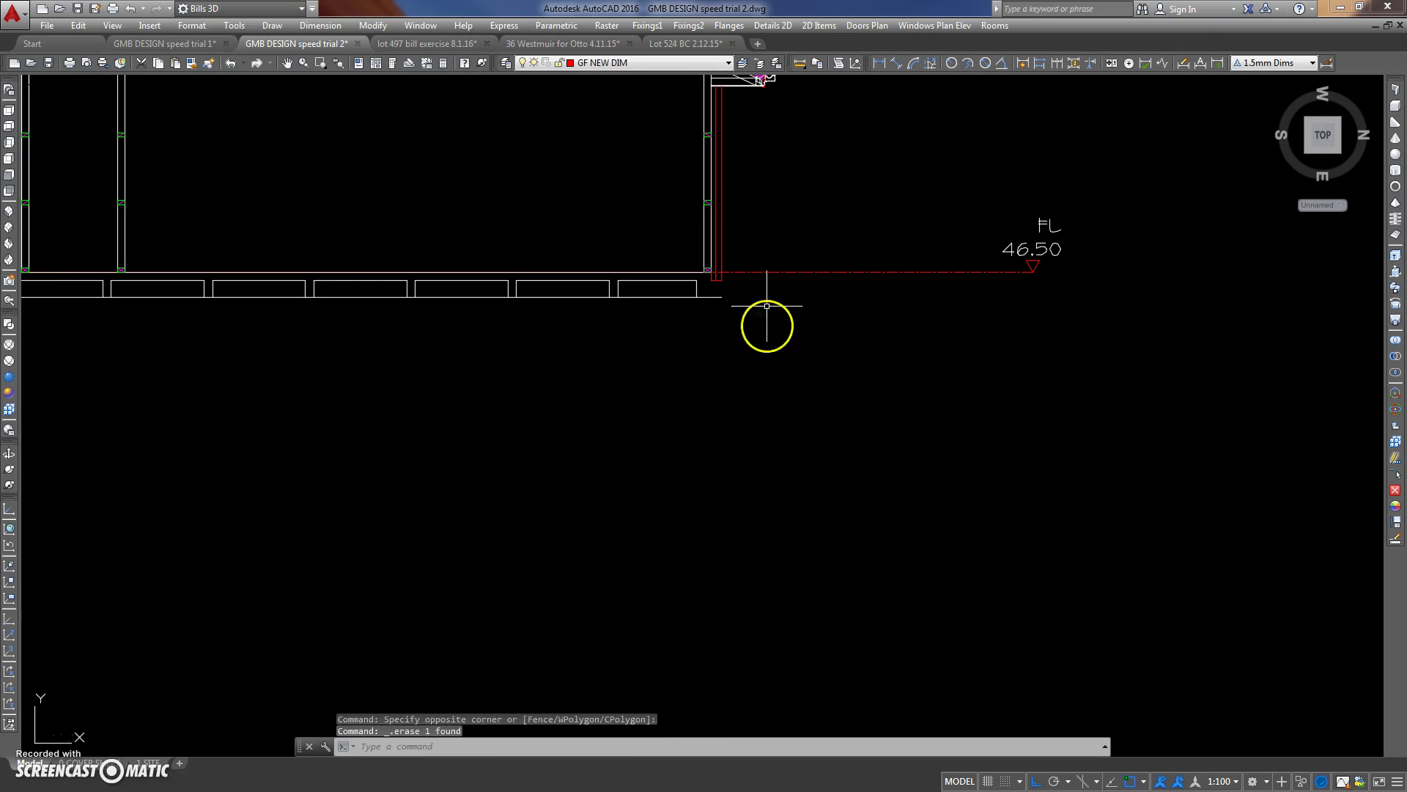
pyautogui.scroll(5, 767, 306)
# Draw a vertical line from the wall corner down to the slab line.
pyautogui.write('l')
pyautogui.press('Return')
pyautogui.click(533, 286)
pyautogui.click(534, 353)
pyautogui.press('Return')
pyautogui.scroll(-3, 769, 411)
pyautogui.scroll(-4, 704, 403)
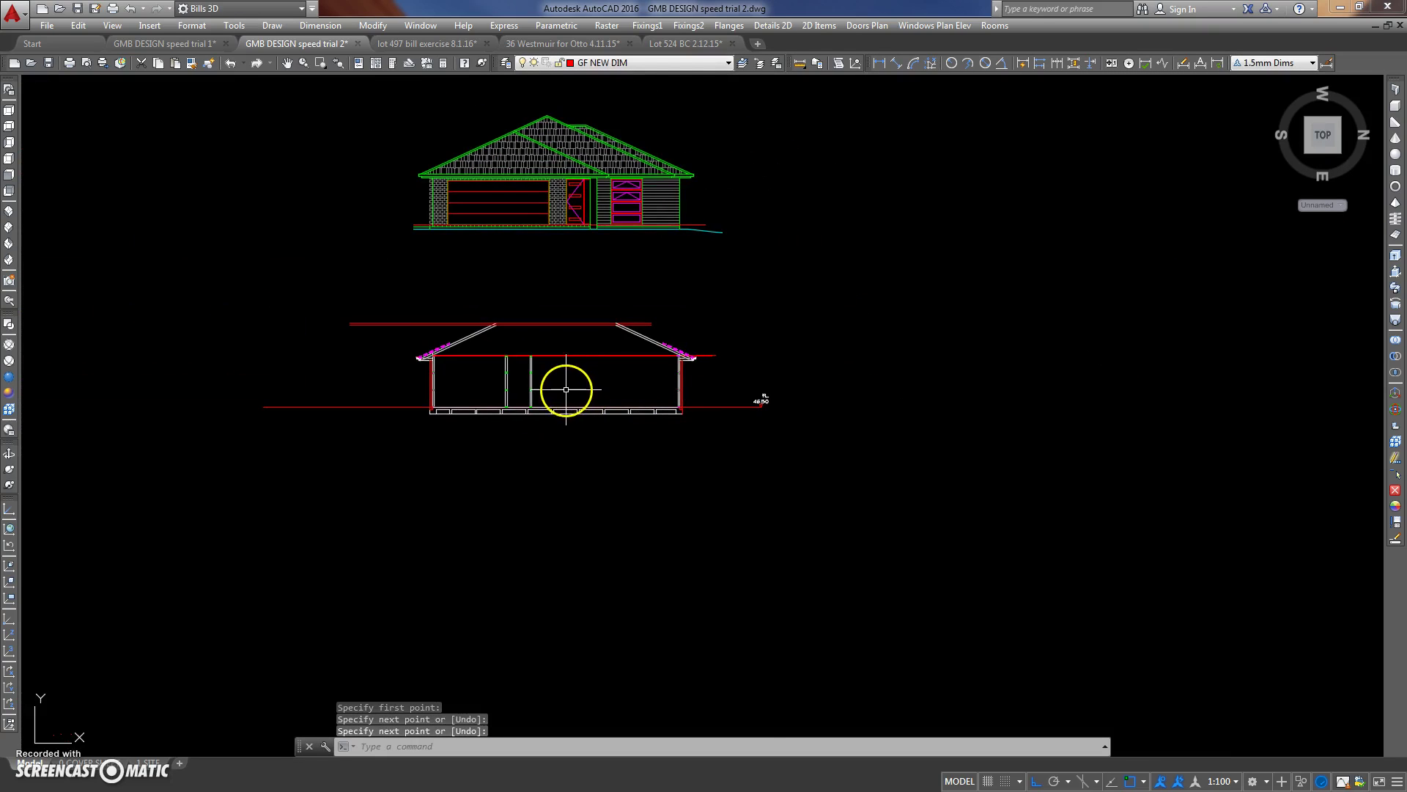
# Draw a horizontal line across the floor plan, running leftward.
pyautogui.scroll(-1, 565, 402)
pyautogui.scroll(-4, 575, 226)
pyautogui.scroll(2, 565, 276)
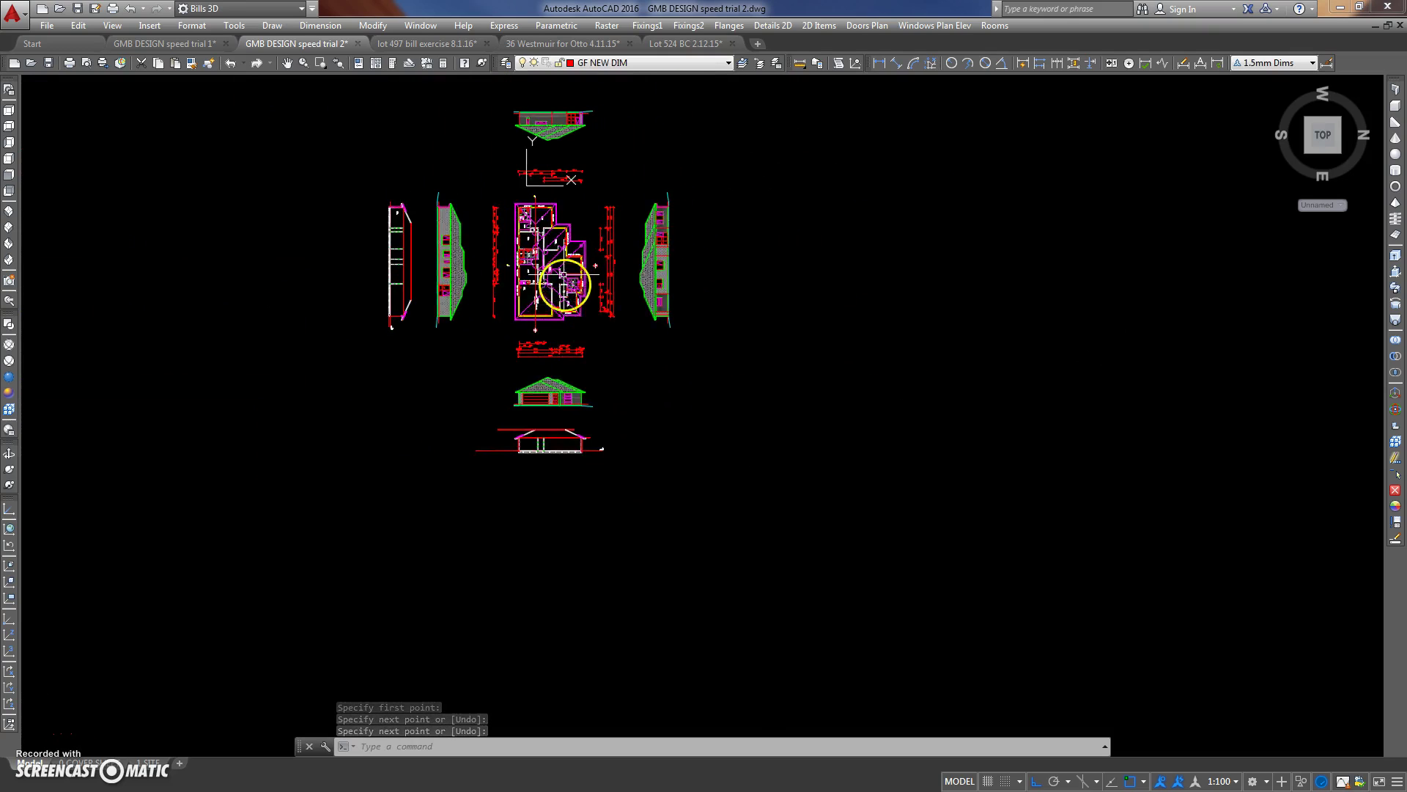
pyautogui.scroll(2, 572, 251)
pyautogui.write('1')
pyautogui.press('Return')
pyautogui.click(670, 330)
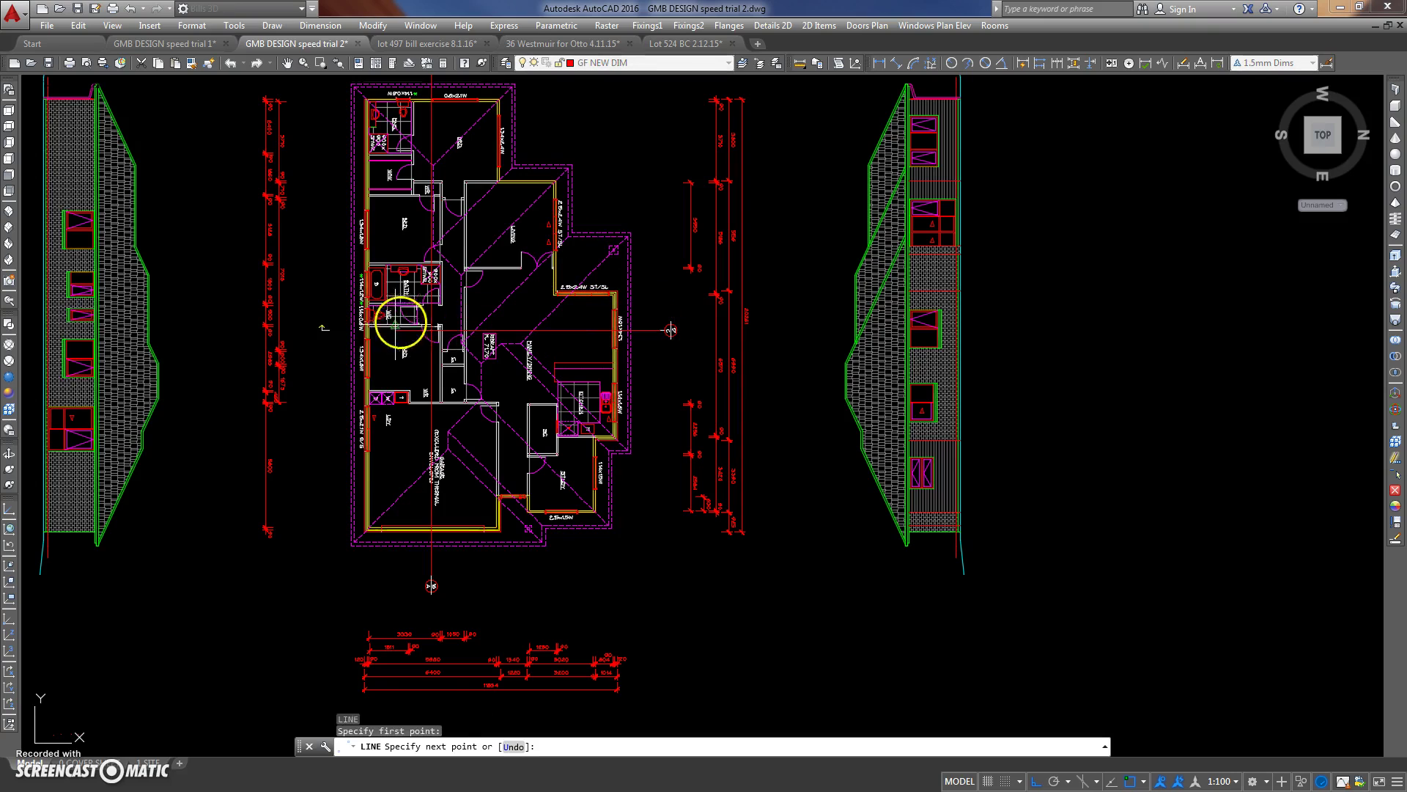
pyautogui.click(337, 334)
pyautogui.press('Return')
pyautogui.scroll(3, 583, 325)
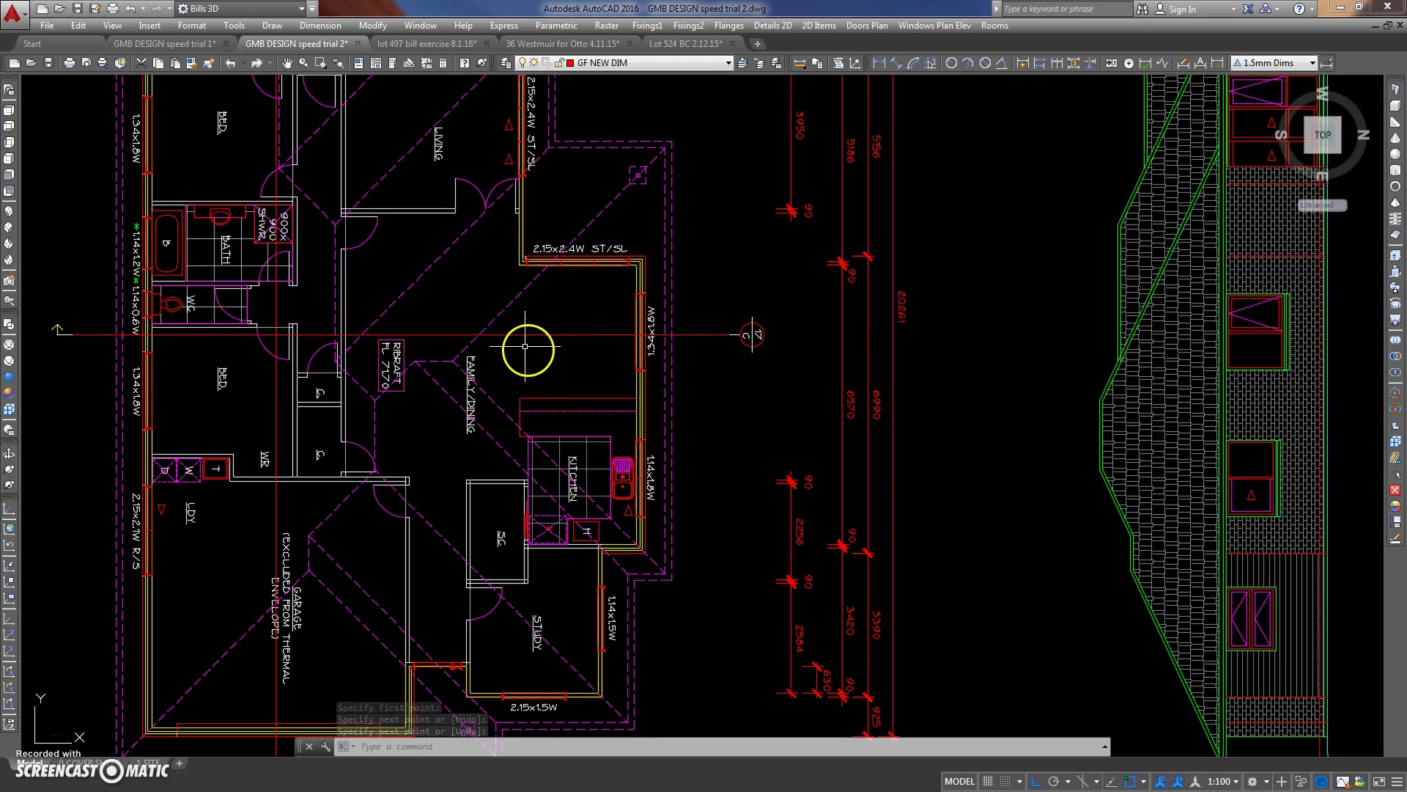
# Draw a vertical ortho line from the plan down through the front elevation to above the section.
pyautogui.write('l')
pyautogui.press('Return')
pyautogui.click(480, 428)
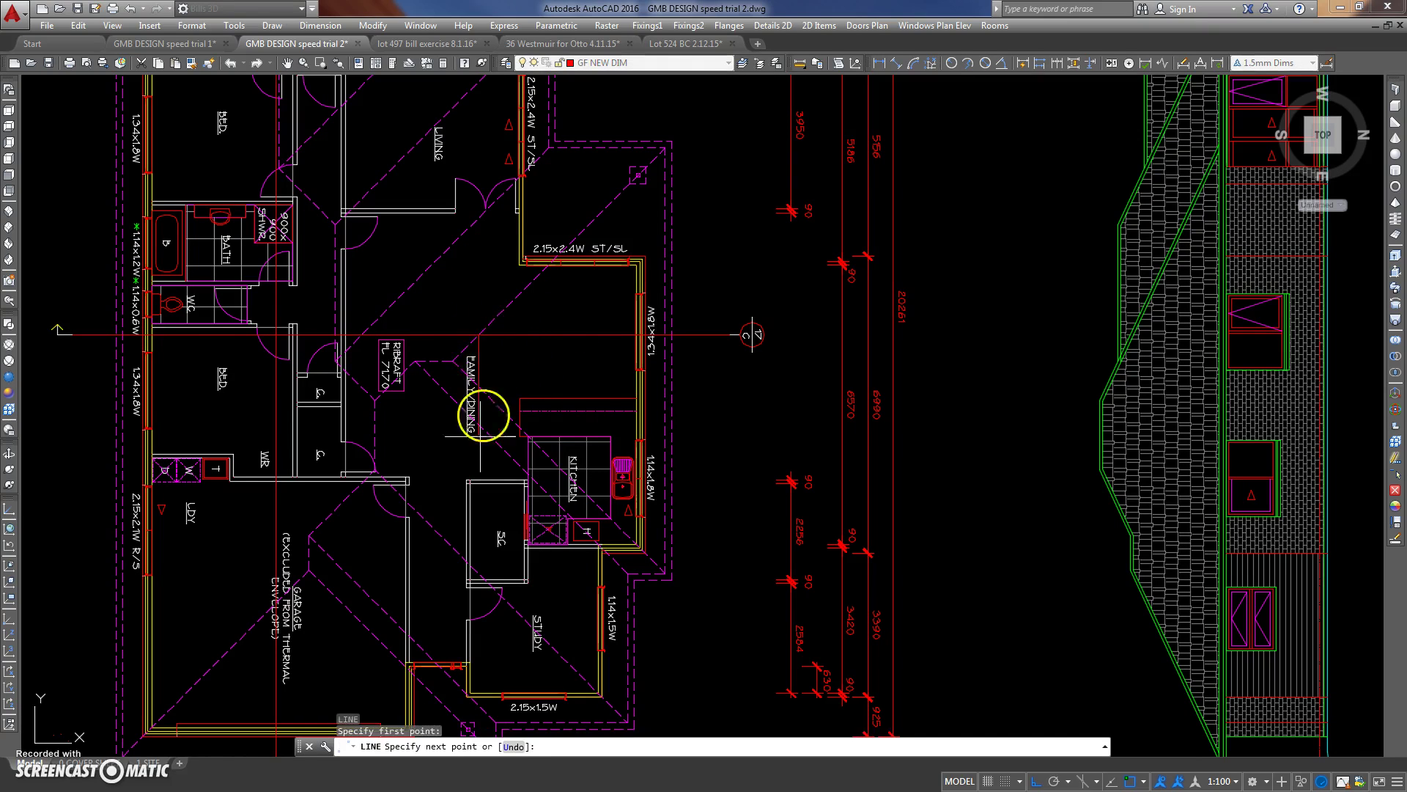
pyautogui.scroll(-5, 488, 366)
pyautogui.scroll(-2, 493, 330)
pyautogui.scroll(4, 495, 396)
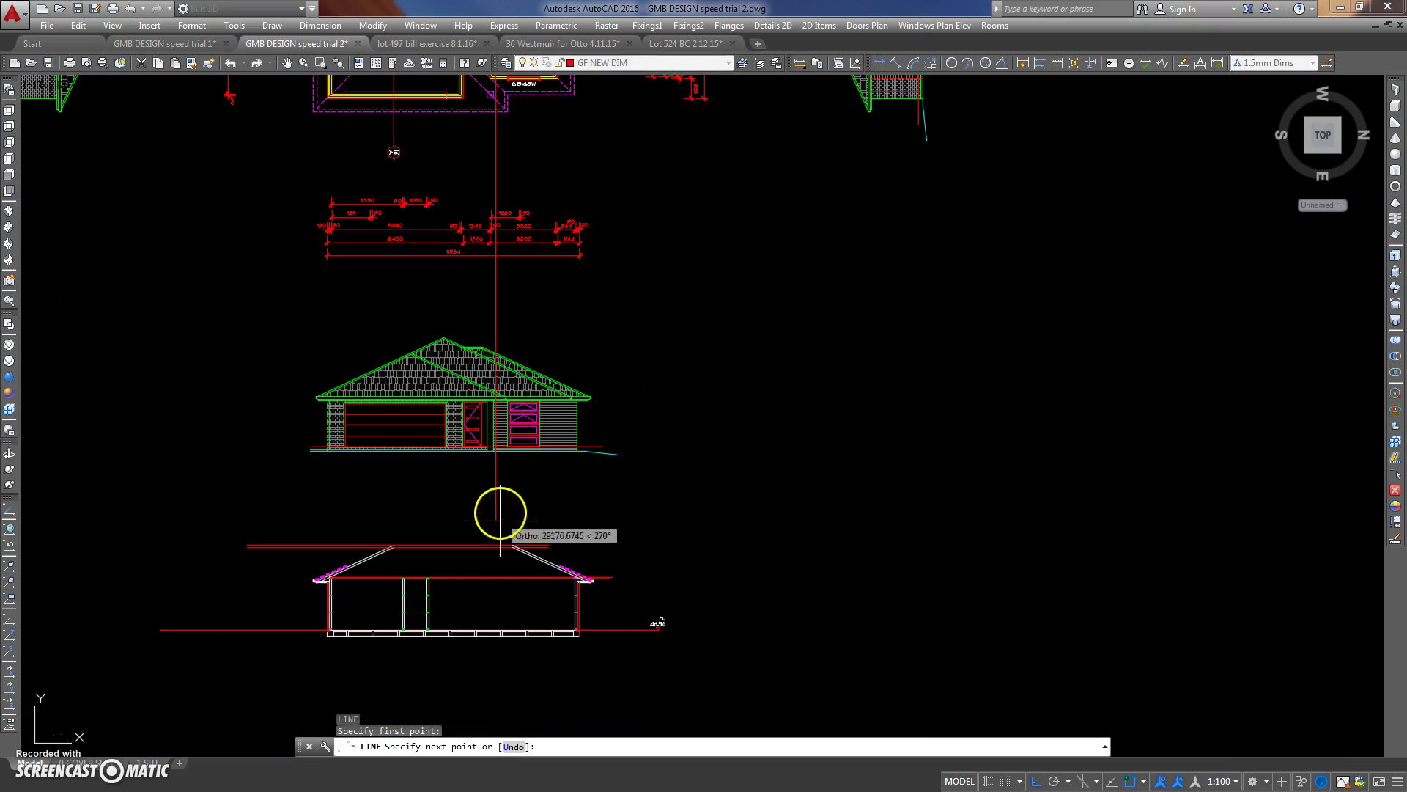
pyautogui.click(495, 564)
pyautogui.press('Return')
pyautogui.scroll(1, 518, 412)
pyautogui.scroll(2, 511, 423)
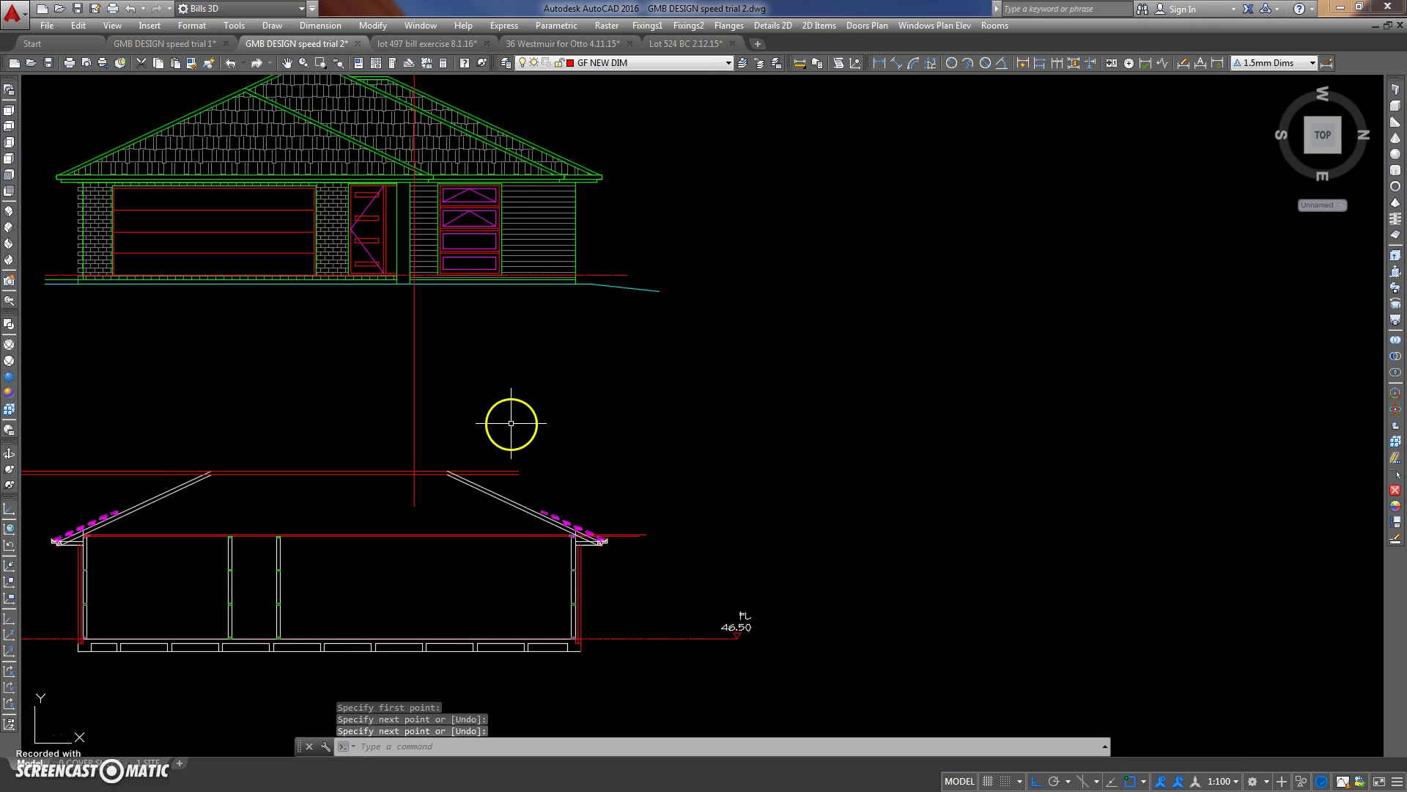